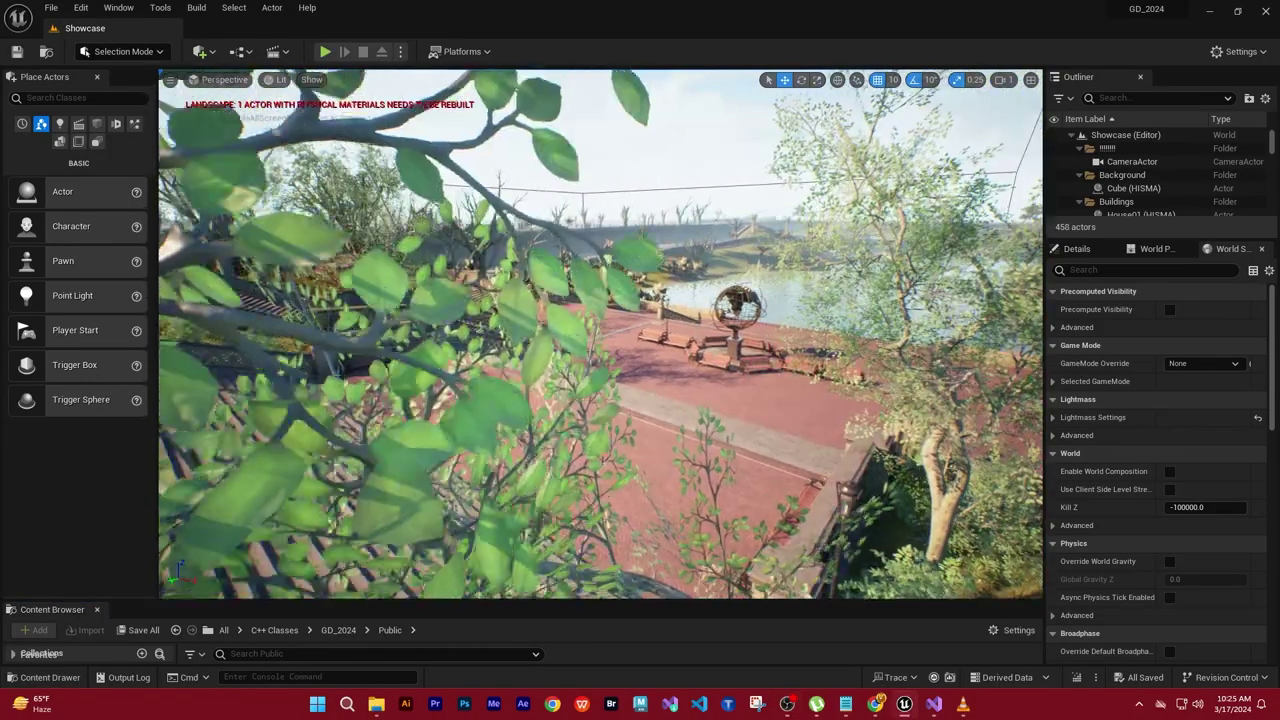
# Step: Drag the Content Browser taller so the Public folder's Items folder and ActorClass are visible
pyautogui.moveTo(575, 602); pyautogui.dragTo(575, 385)
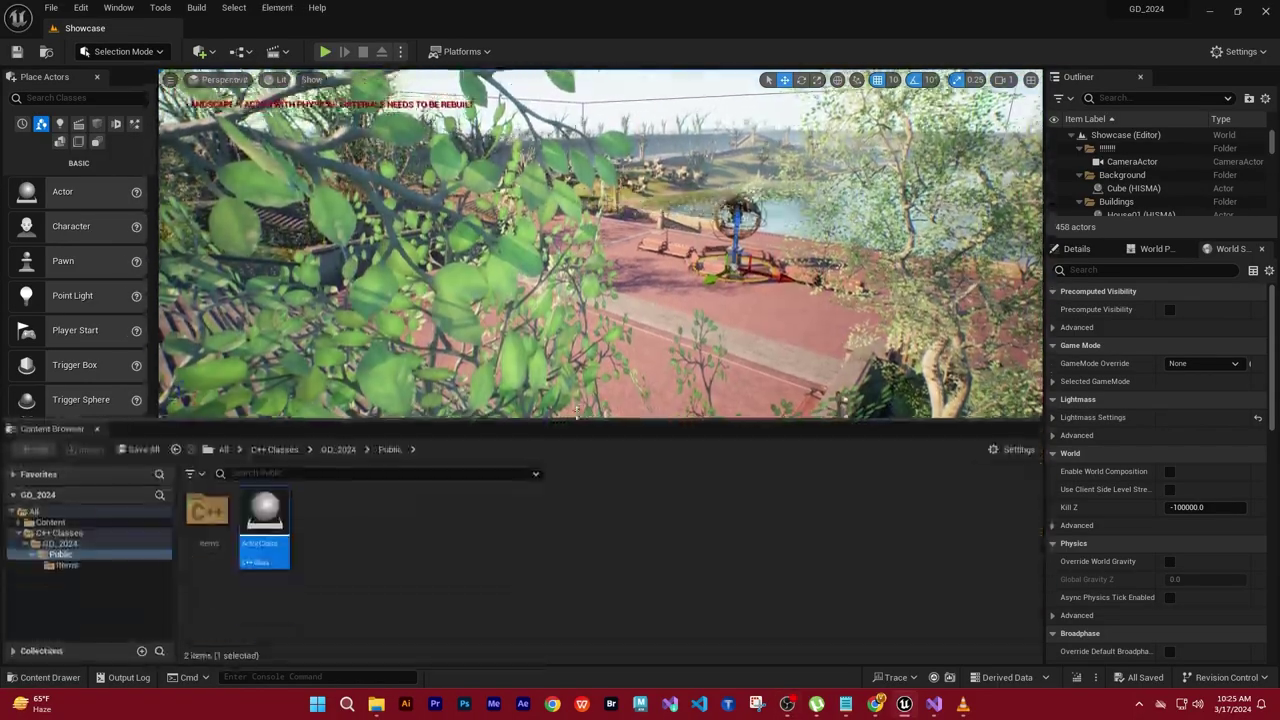
# Step: Maximize Notepad, replace its text with a note about creating Blueprints from the C++ classes, then minimize it
pyautogui.click(845, 704)
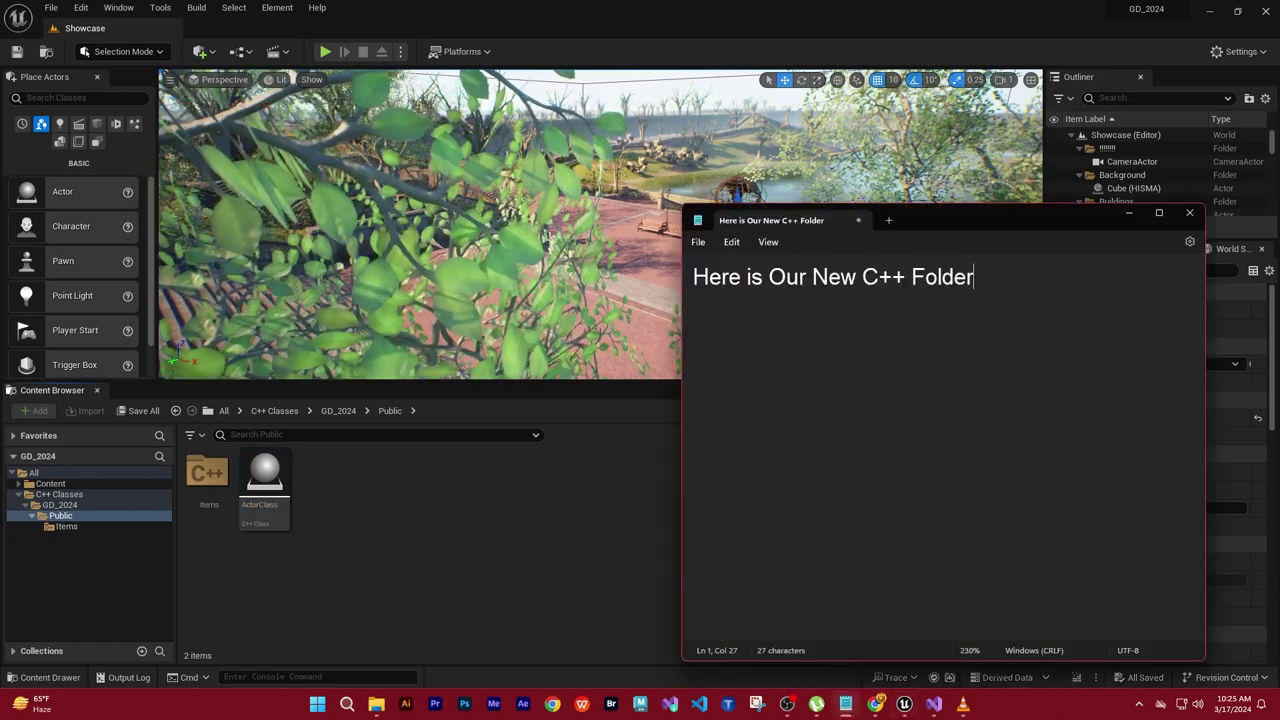
pyautogui.click(1160, 213)
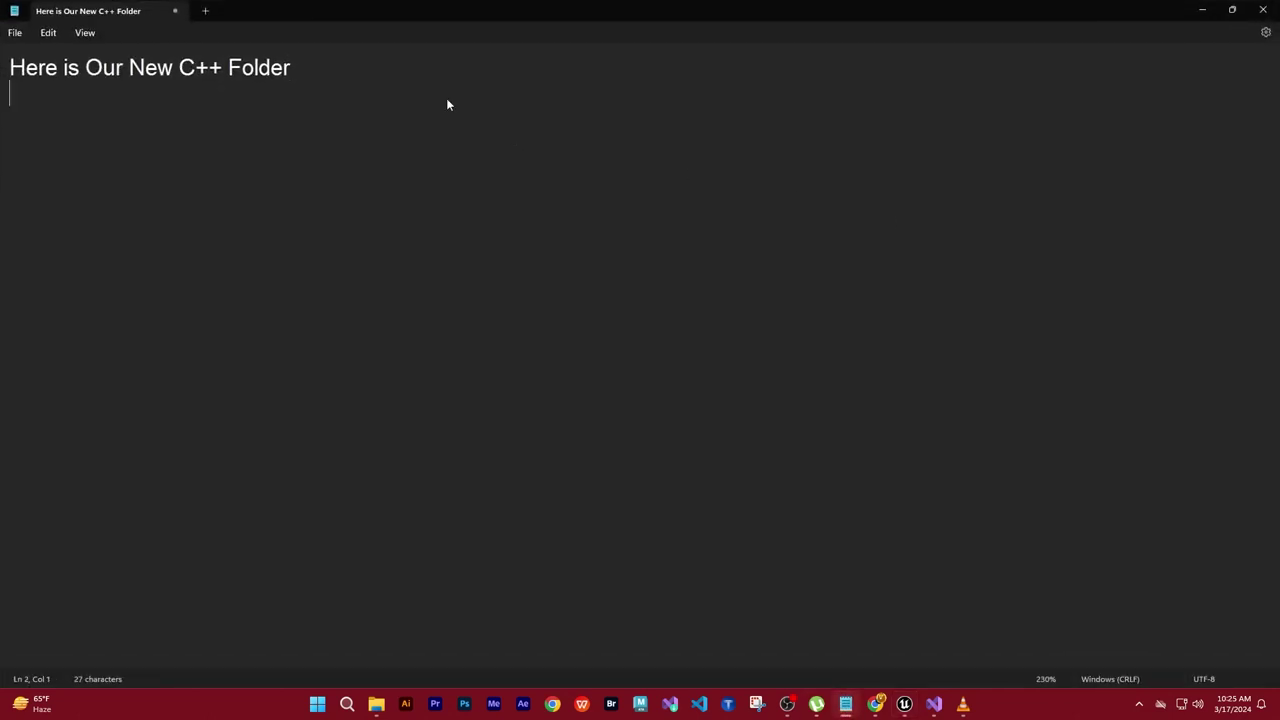
pyautogui.hotkey('ctrl', 'a')
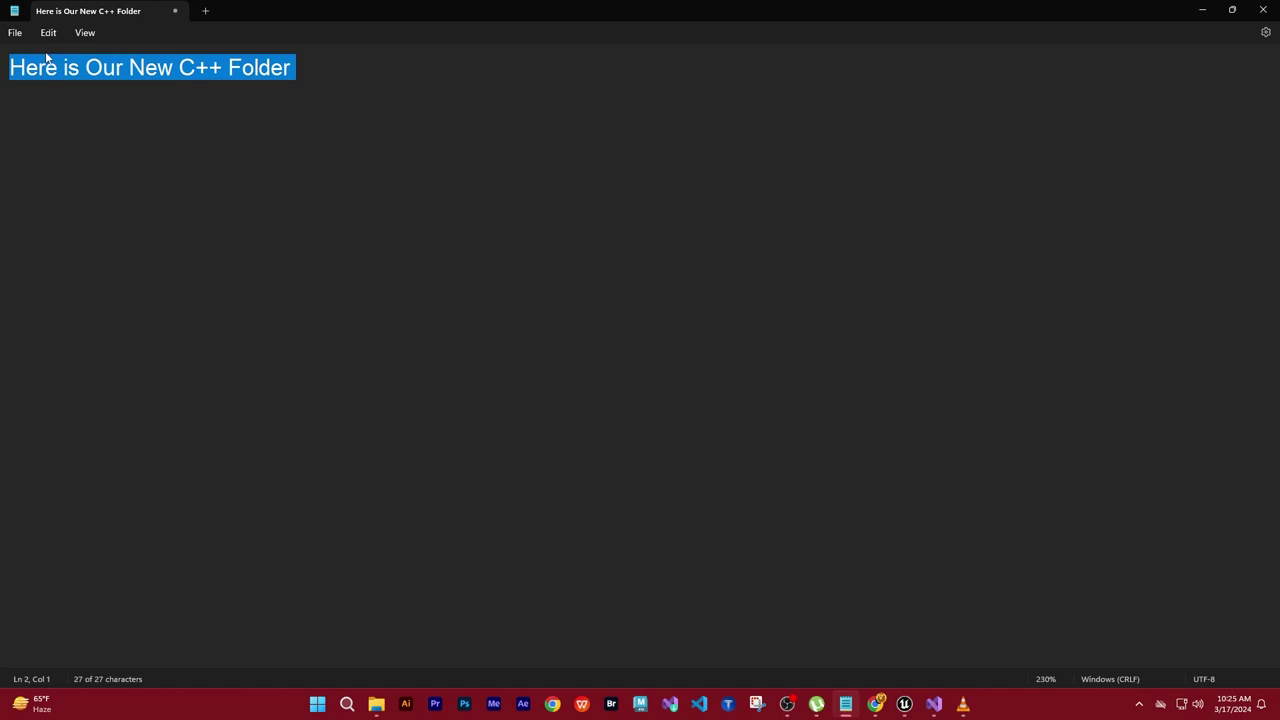
pyautogui.write('N')
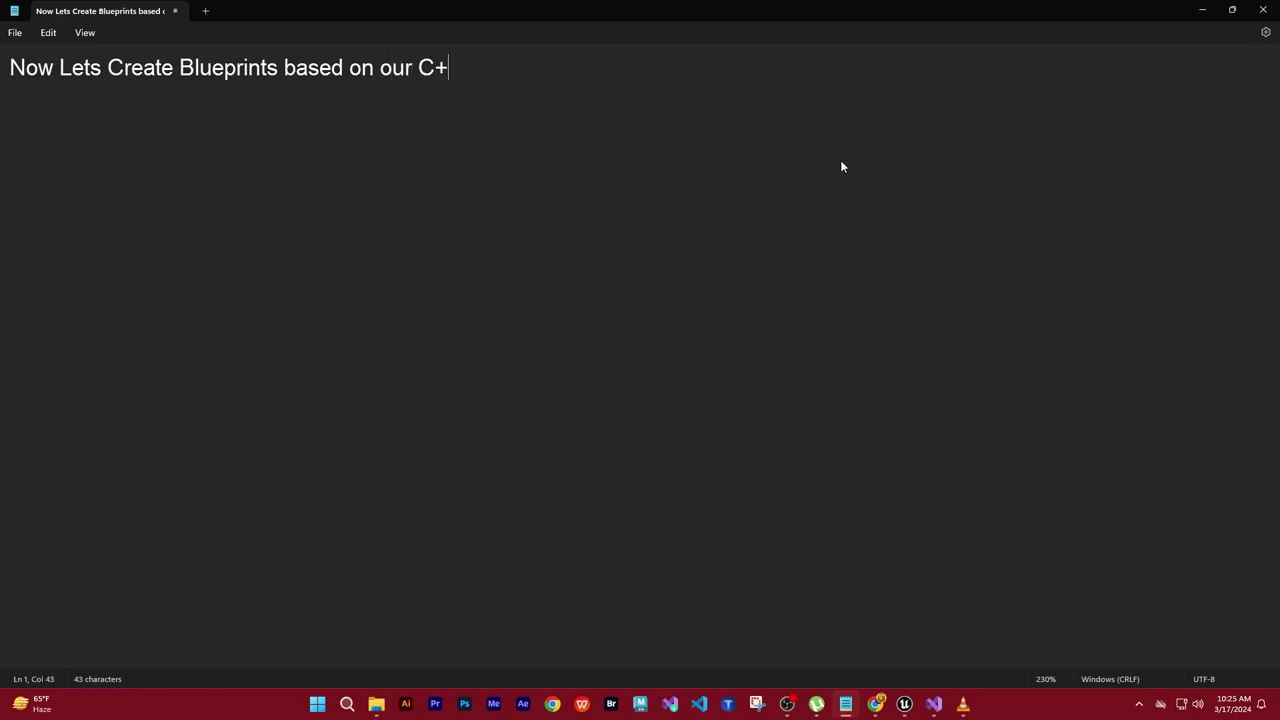
pyautogui.write('ss')
pyautogui.click(1201, 12)
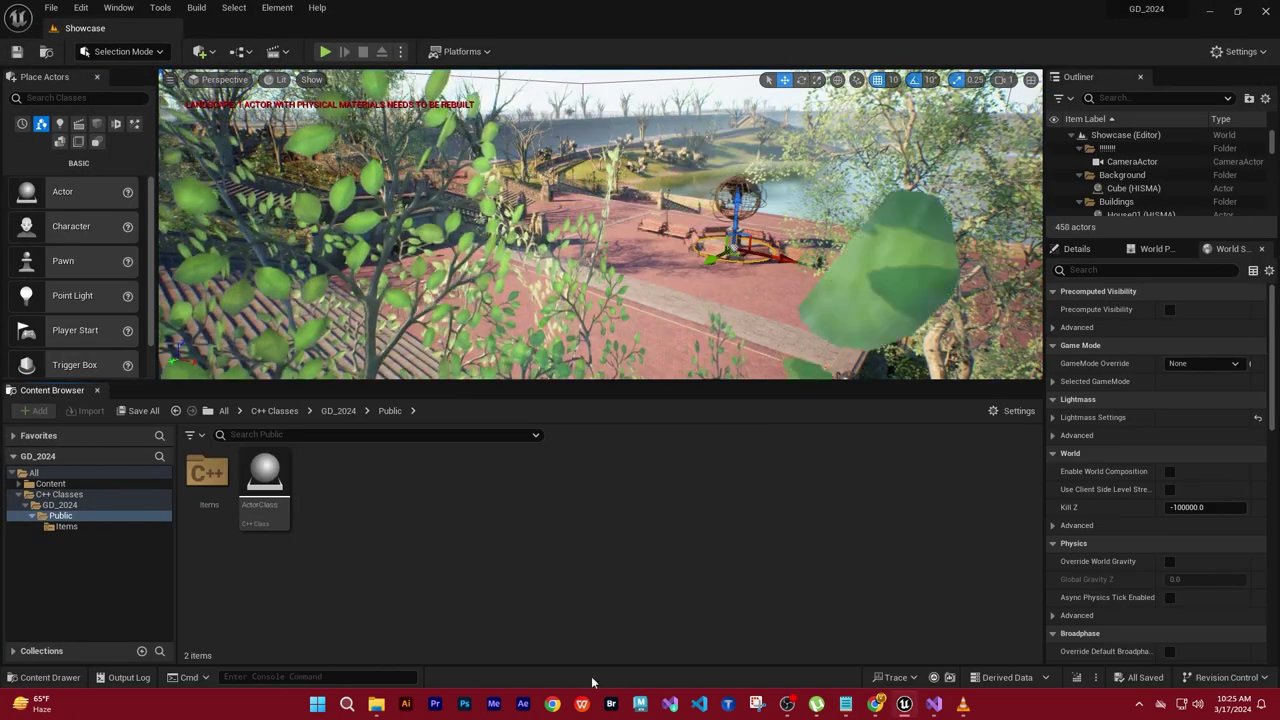
# Step: Browse to C++ Classes/GD_2024/Public and select the ActorClass C++ class
pyautogui.click(50, 483)
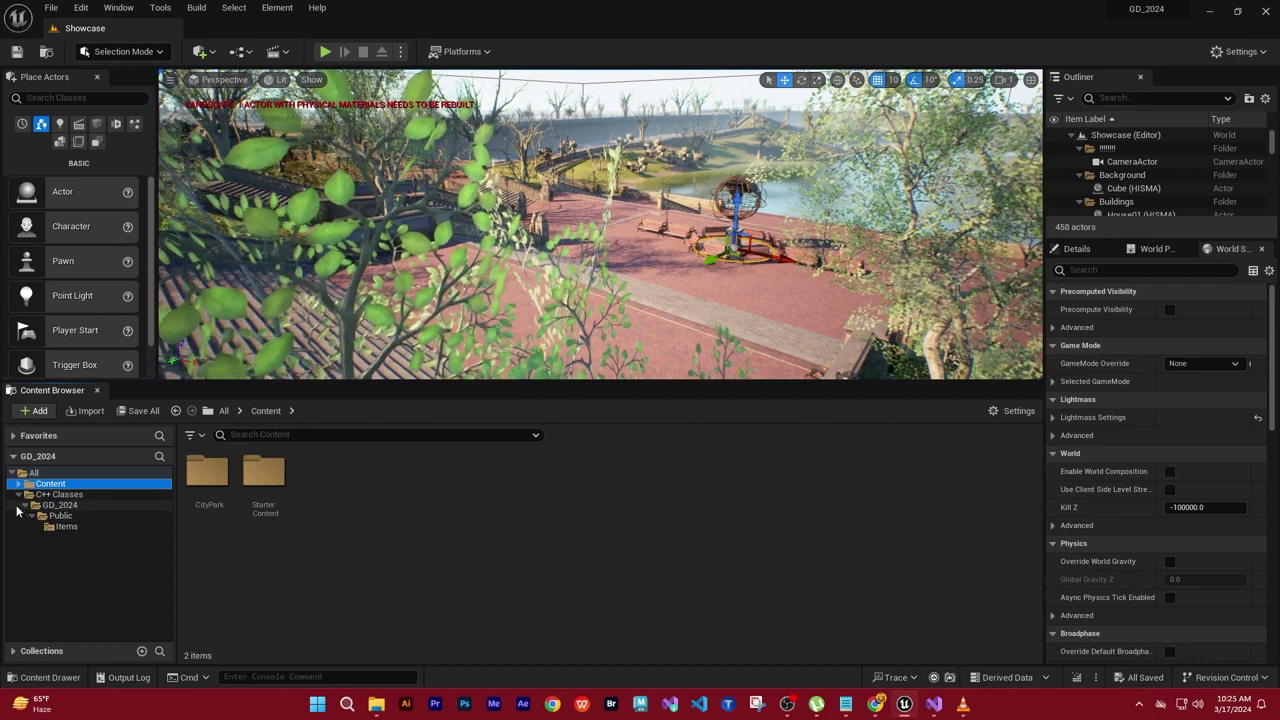
pyautogui.click(29, 505)
pyautogui.click(18, 494)
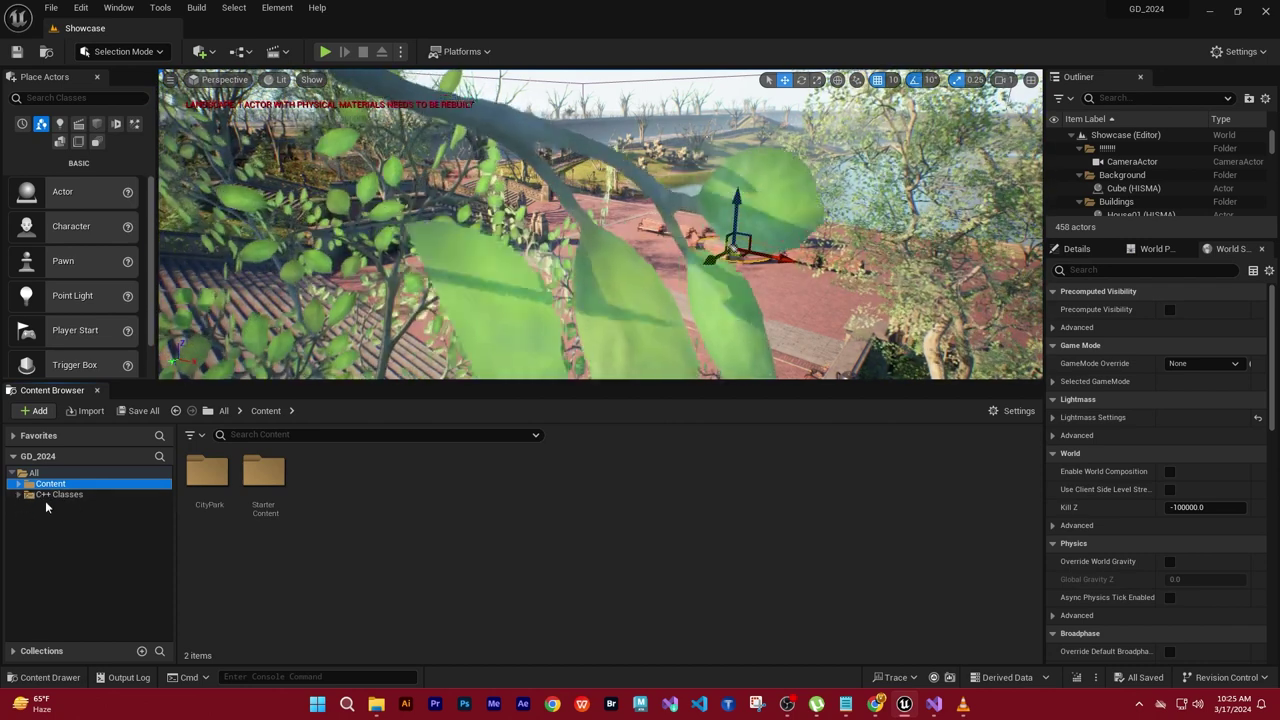
pyautogui.click(18, 494)
pyautogui.click(55, 504)
pyautogui.doubleClick(207, 472)
pyautogui.click(268, 479)
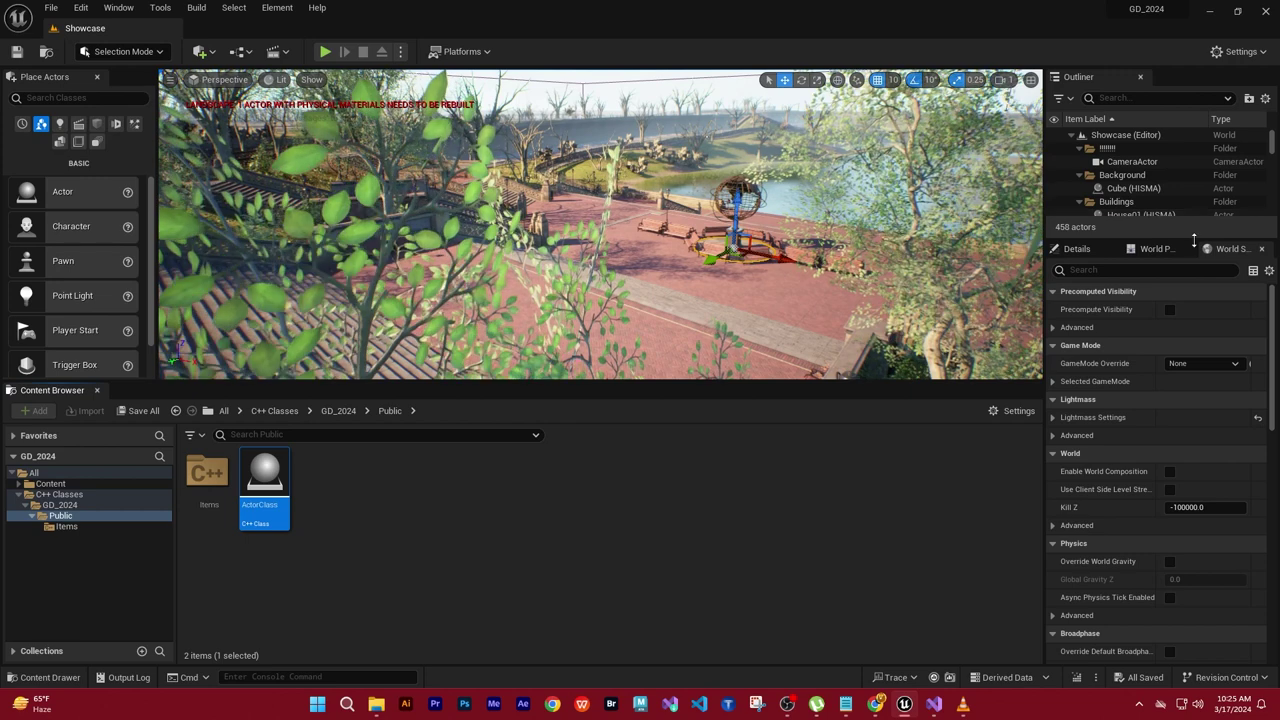
# Step: Enlarge the Outliner, collapse every folder from Background to Water, and focus the actor by the benches
pyautogui.moveTo(1207, 238); pyautogui.dragTo(1207, 544)
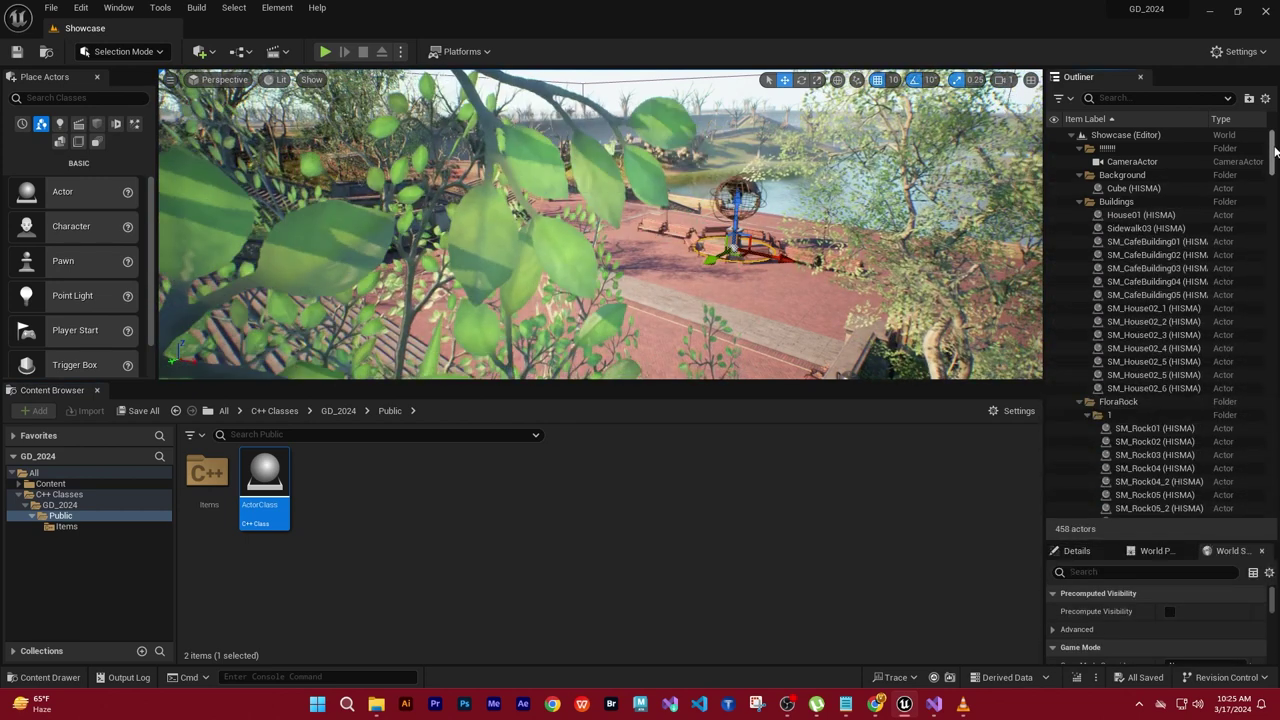
pyautogui.moveTo(1273, 167); pyautogui.dragTo(1273, 162)
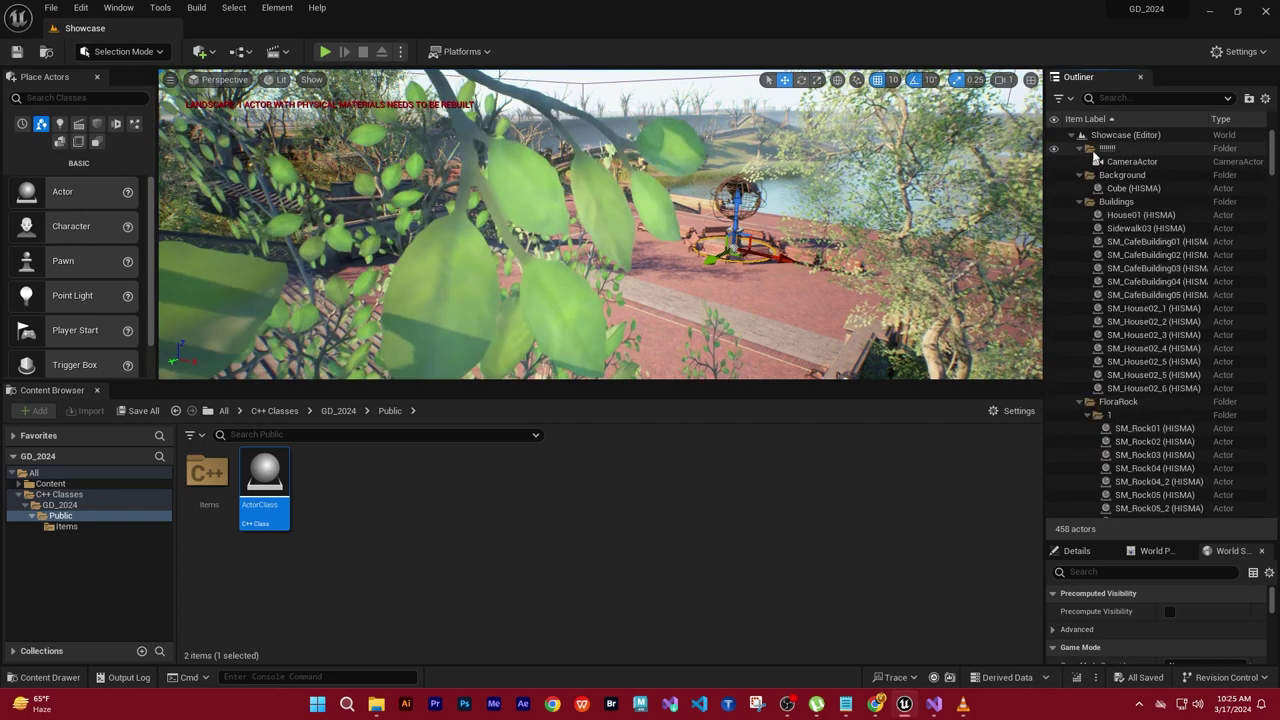
pyautogui.click(1080, 148)
pyautogui.click(1080, 161)
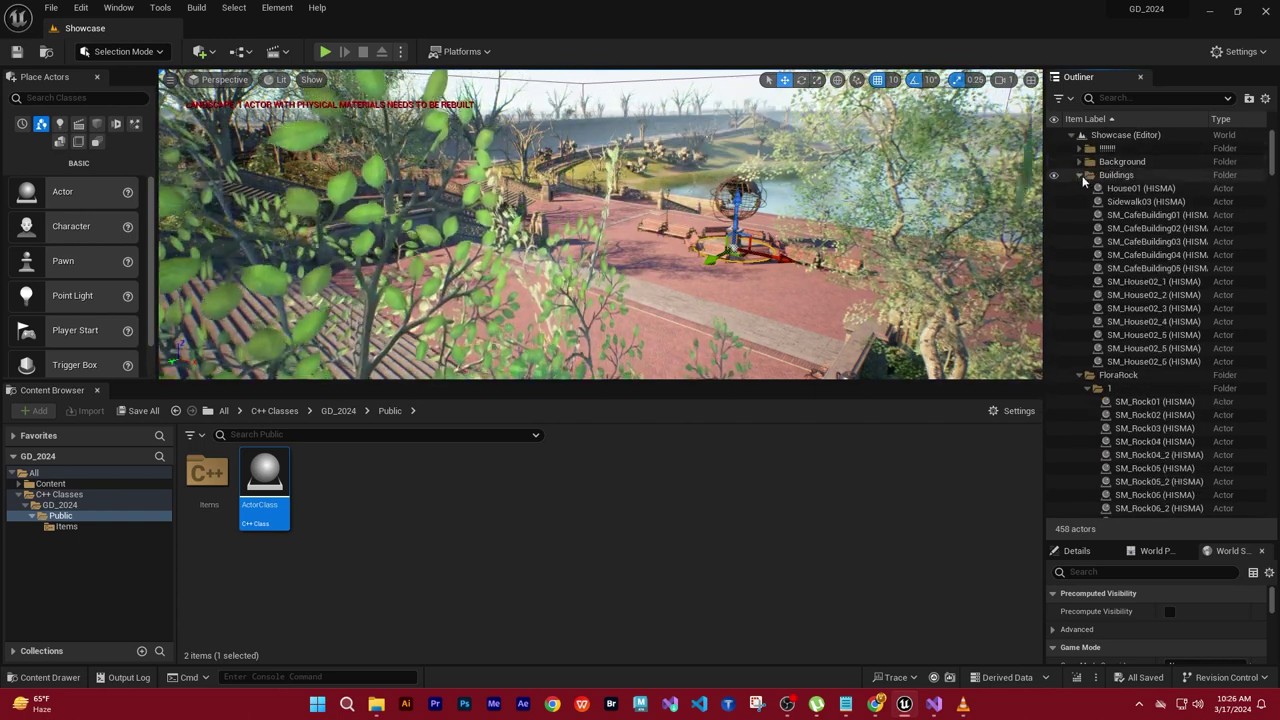
pyautogui.click(1080, 175)
pyautogui.click(1080, 188)
pyautogui.click(1080, 201)
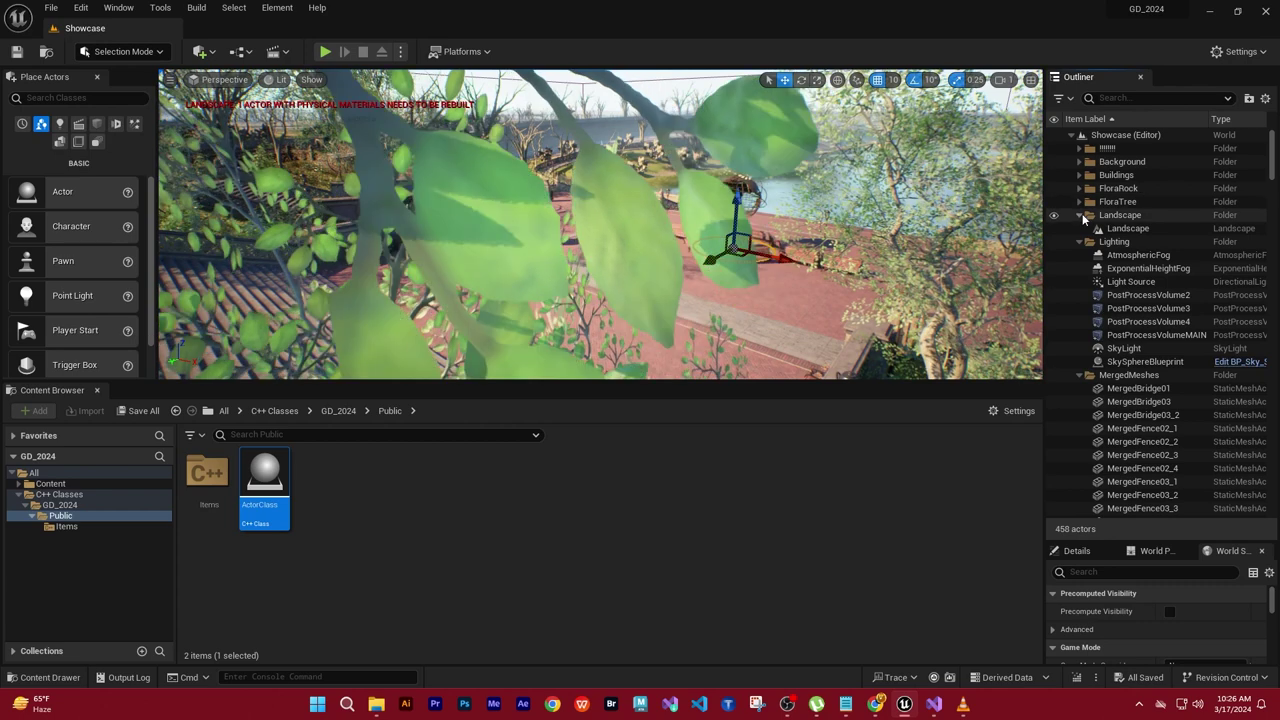
pyautogui.click(1080, 215)
pyautogui.click(1080, 228)
pyautogui.click(1080, 241)
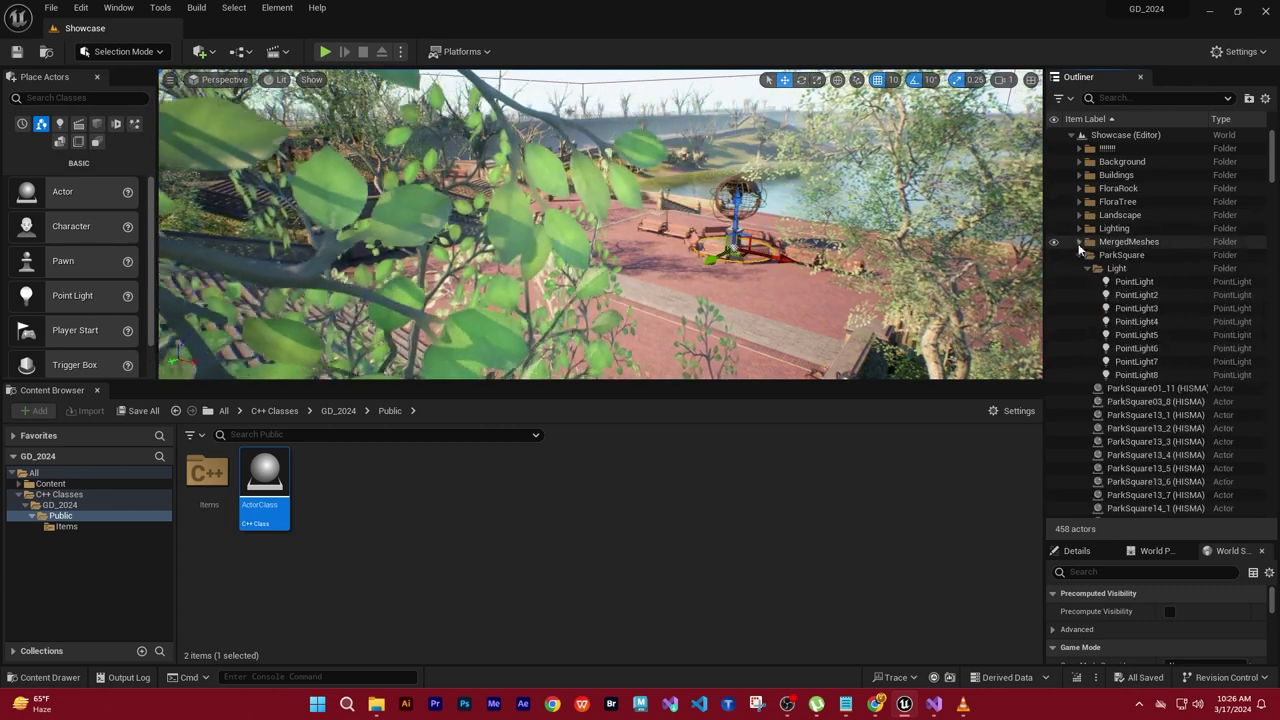
pyautogui.click(1080, 255)
pyautogui.click(1080, 268)
pyautogui.click(1080, 282)
pyautogui.click(1080, 295)
pyautogui.click(1080, 308)
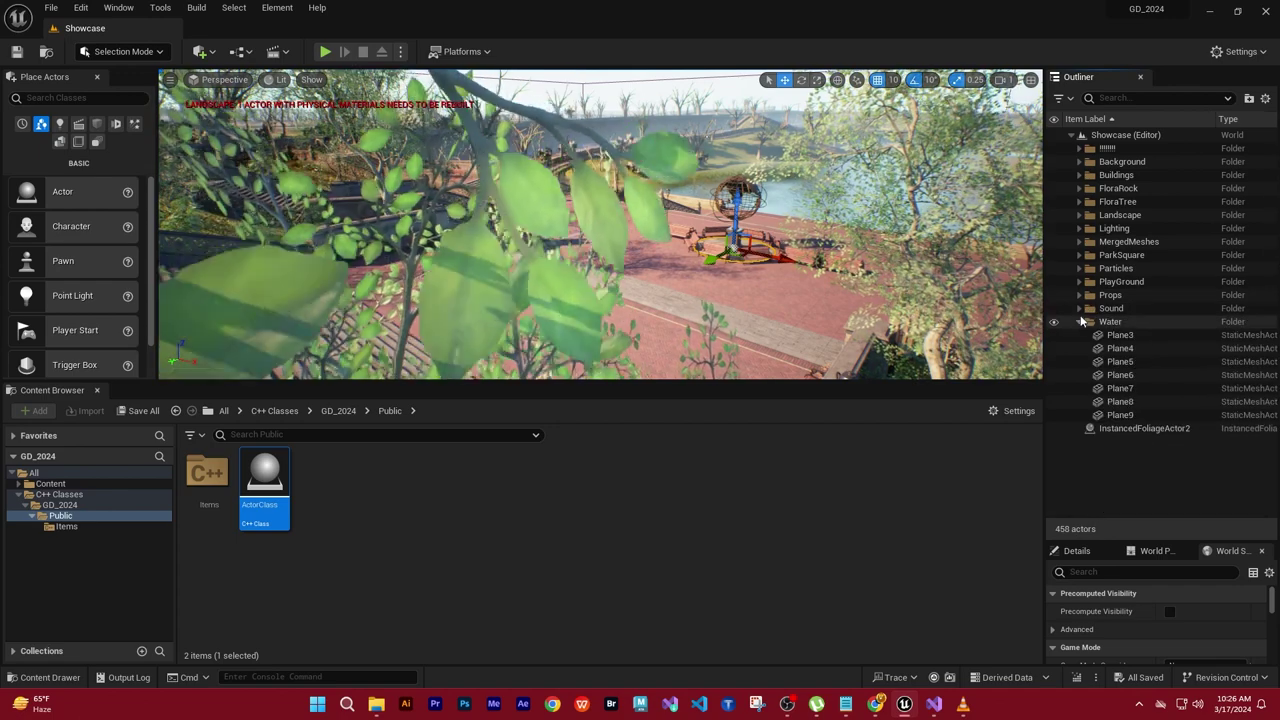
pyautogui.click(1080, 321)
pyautogui.press('f')
pyautogui.keyDown('alt'); pyautogui.moveTo(754, 297); pyautogui.dragTo(760, 280); pyautogui.keyUp('alt')
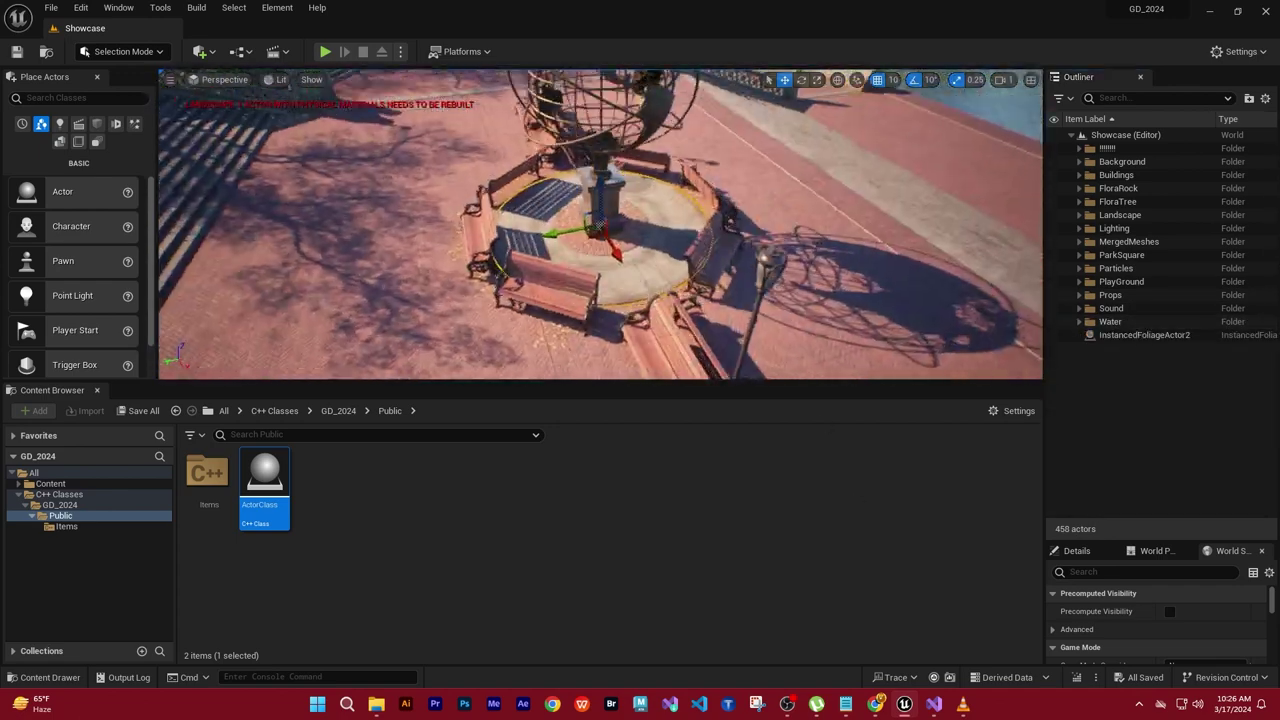
pyautogui.moveTo(264, 485); pyautogui.dragTo(563, 248)
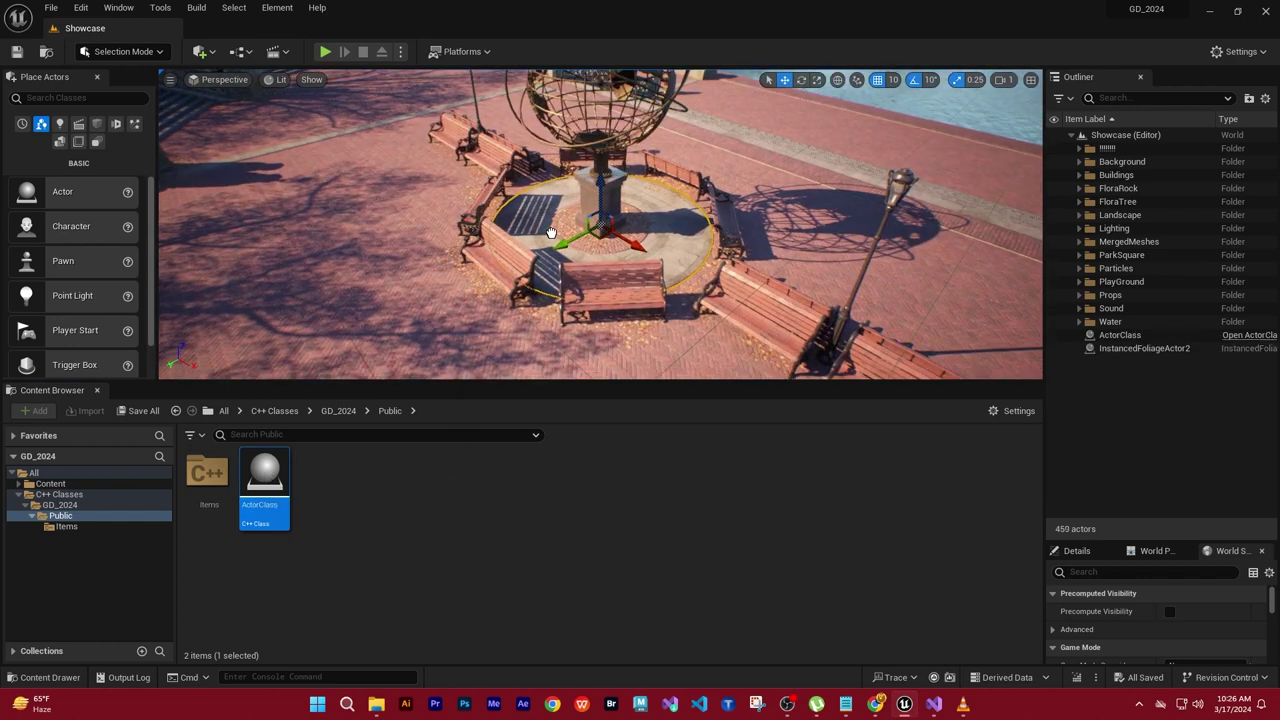
pyautogui.moveTo(428, 283); pyautogui.dragTo(432, 291)
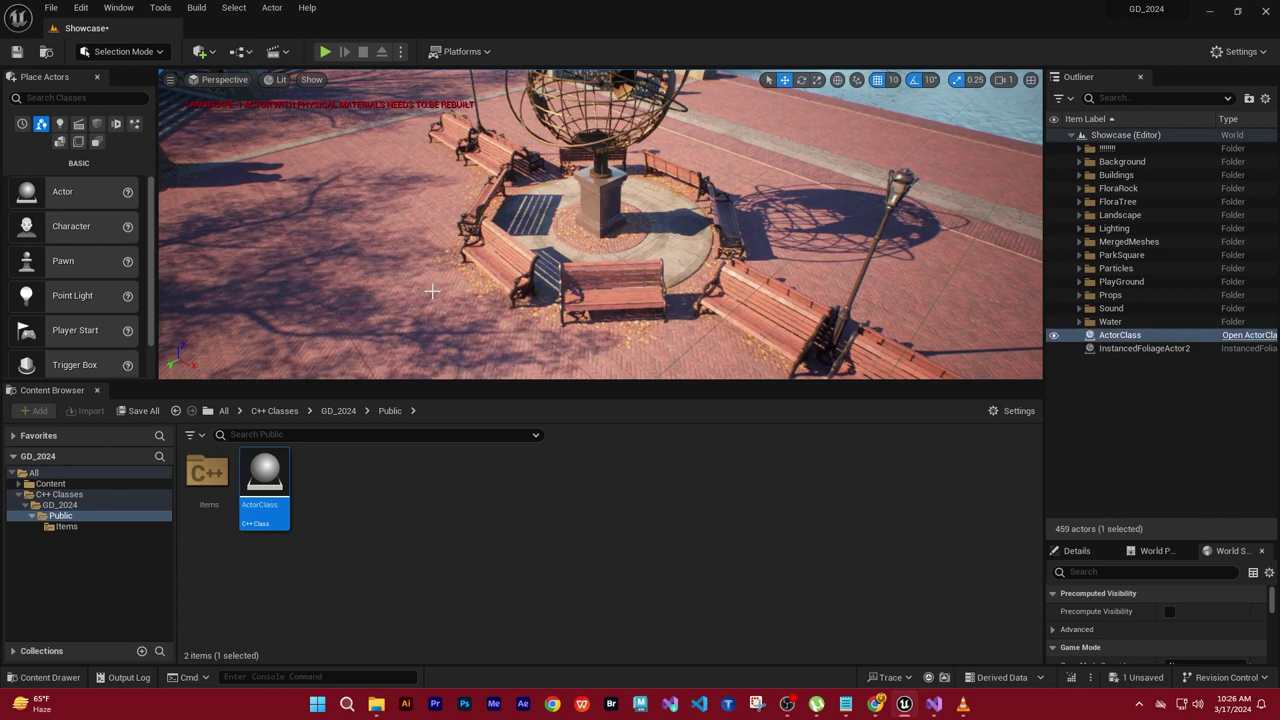
pyautogui.click(1063, 340)
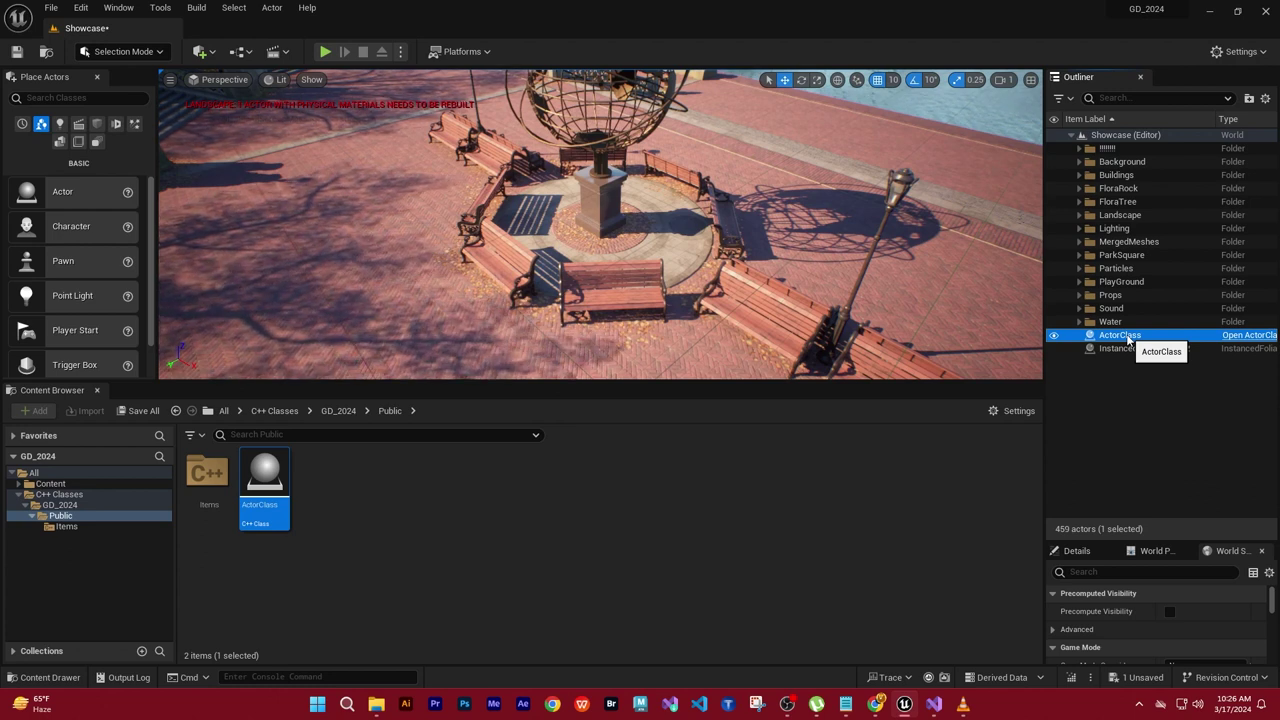
pyautogui.press('Delete')
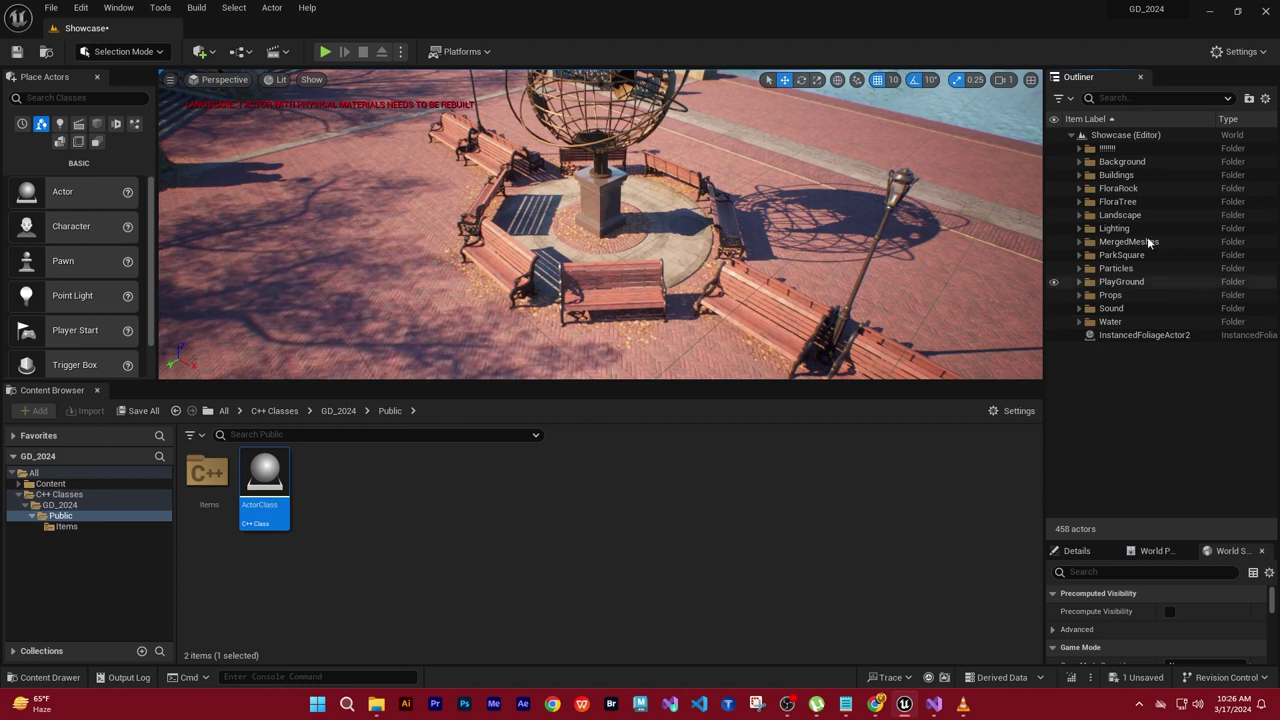
pyautogui.click(474, 551)
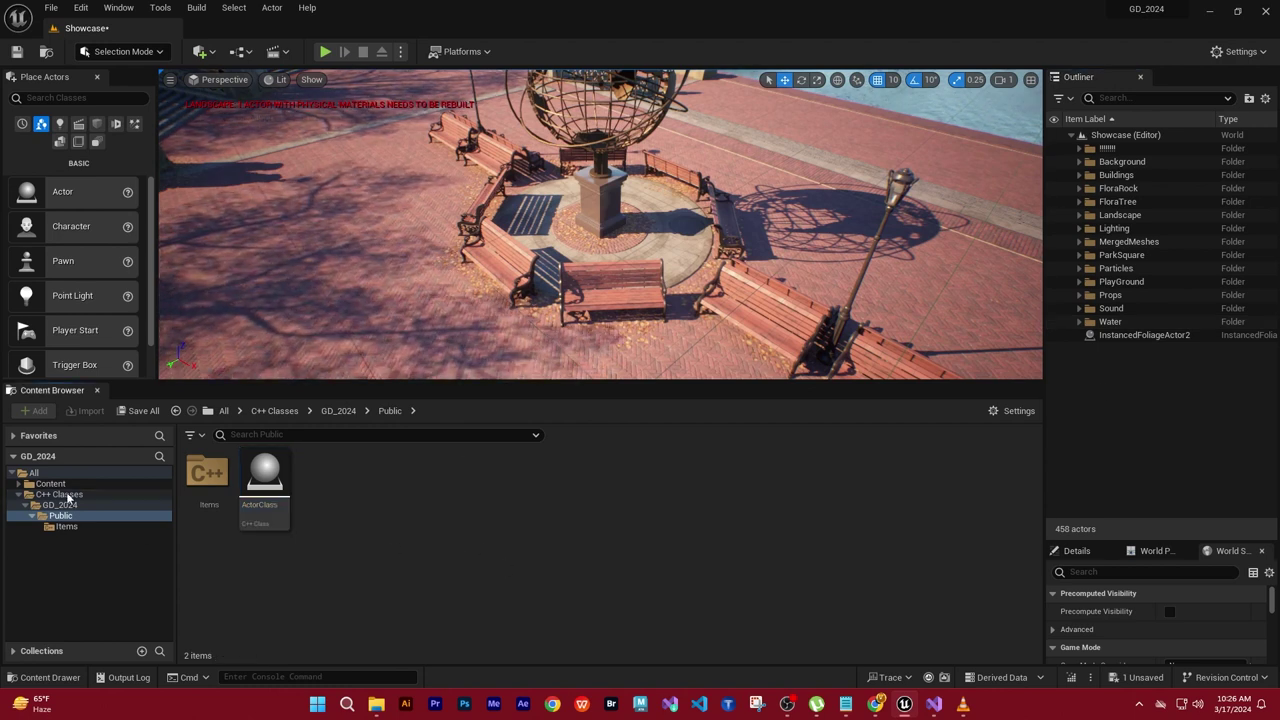
# Step: Go to the Content folder and look at its add-content options without choosing any
pyautogui.click(23, 494)
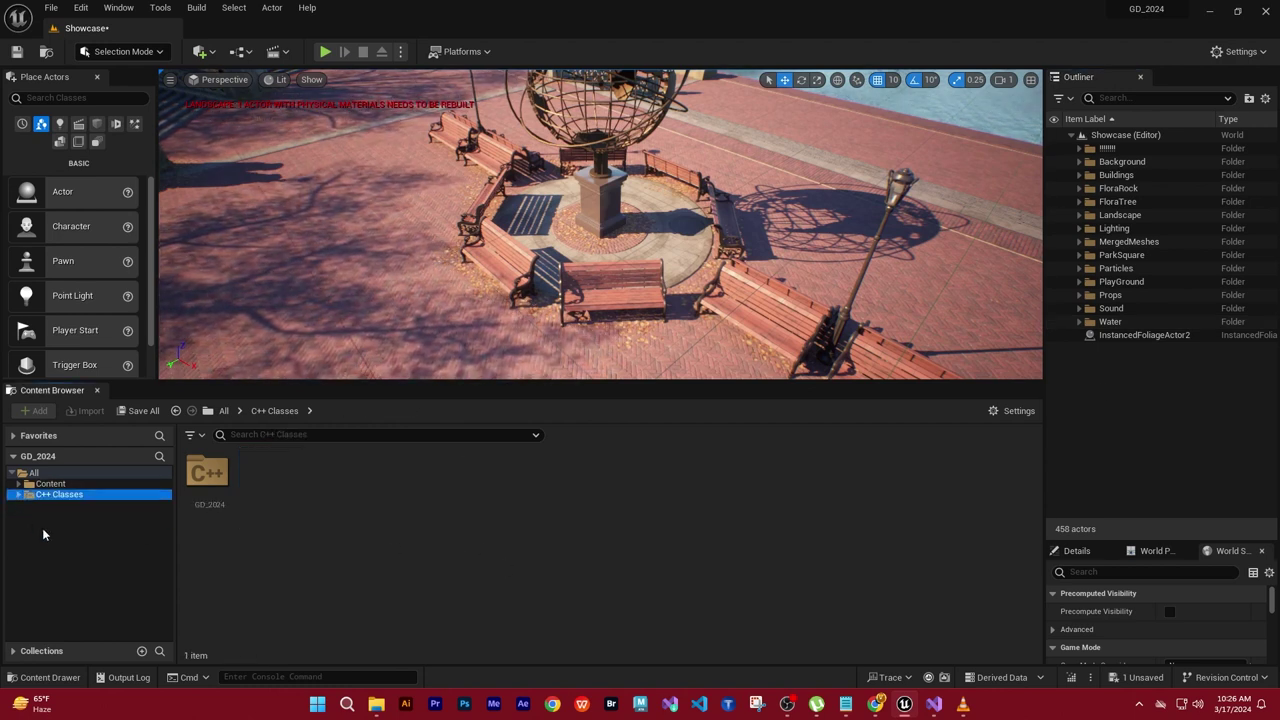
pyautogui.click(50, 484)
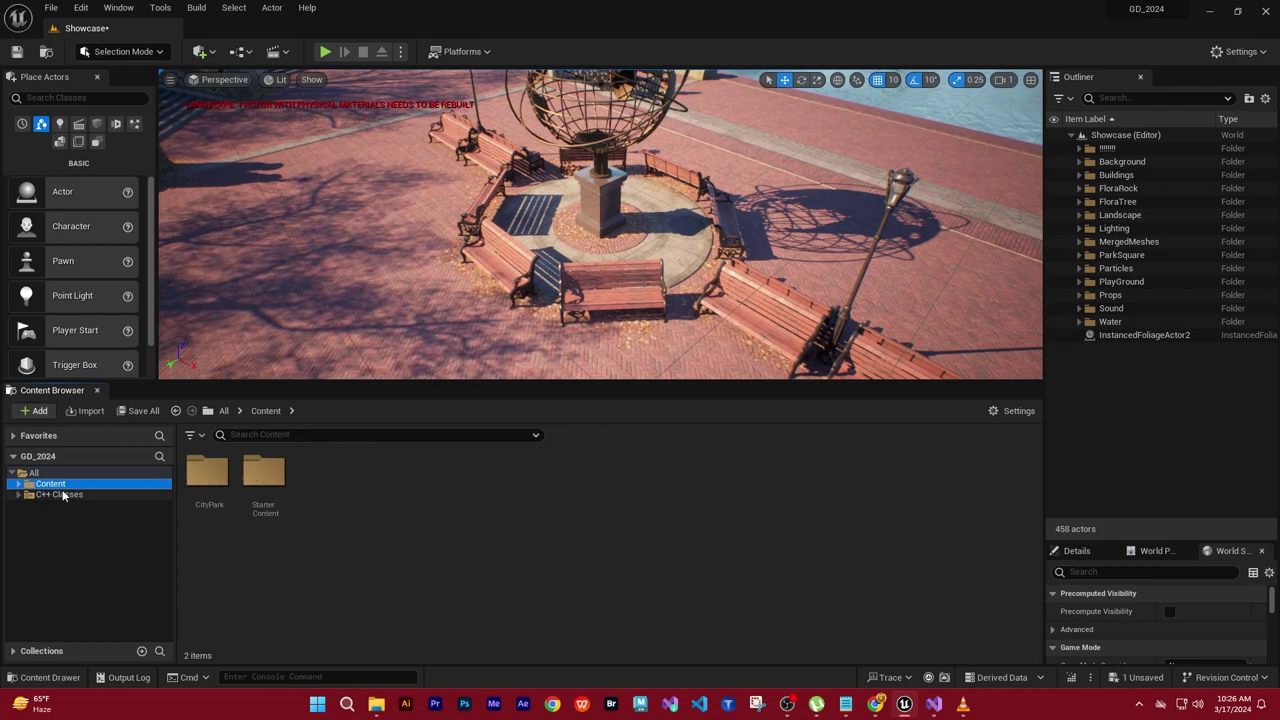
pyautogui.rightClick(239, 559)
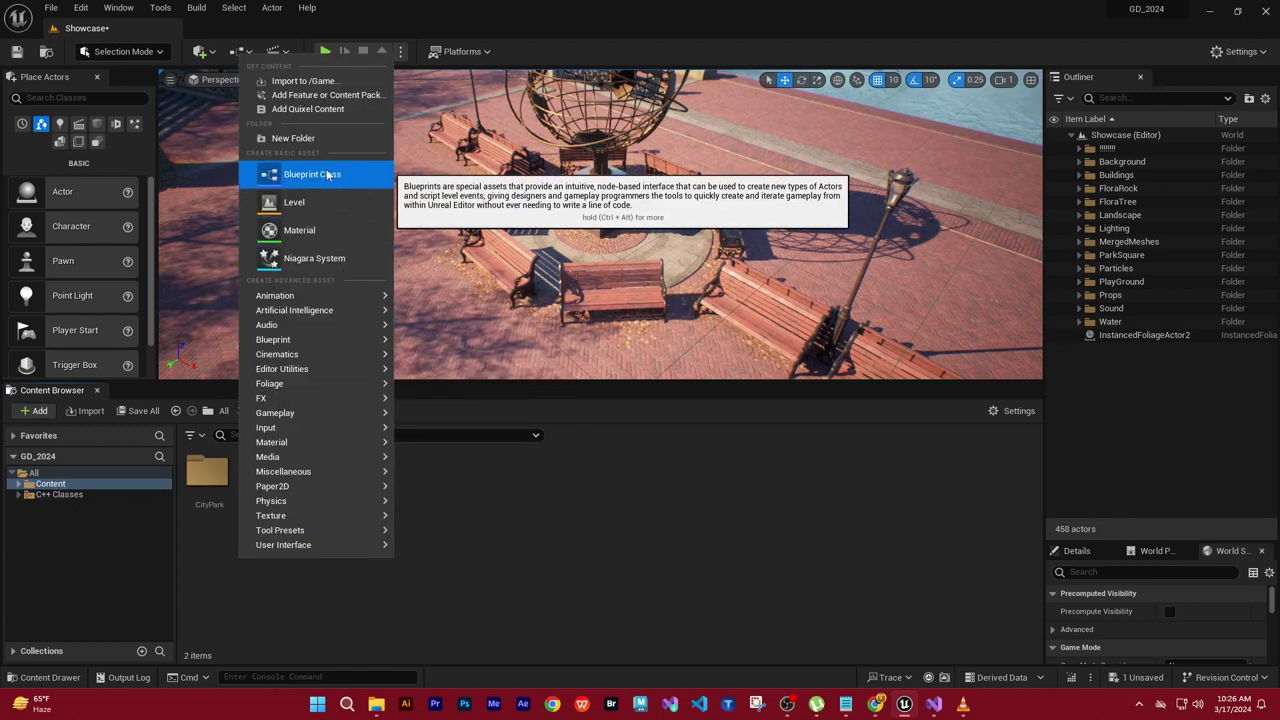
pyautogui.moveTo(300, 325)
pyautogui.moveTo(450, 510)
pyautogui.click(730, 588)
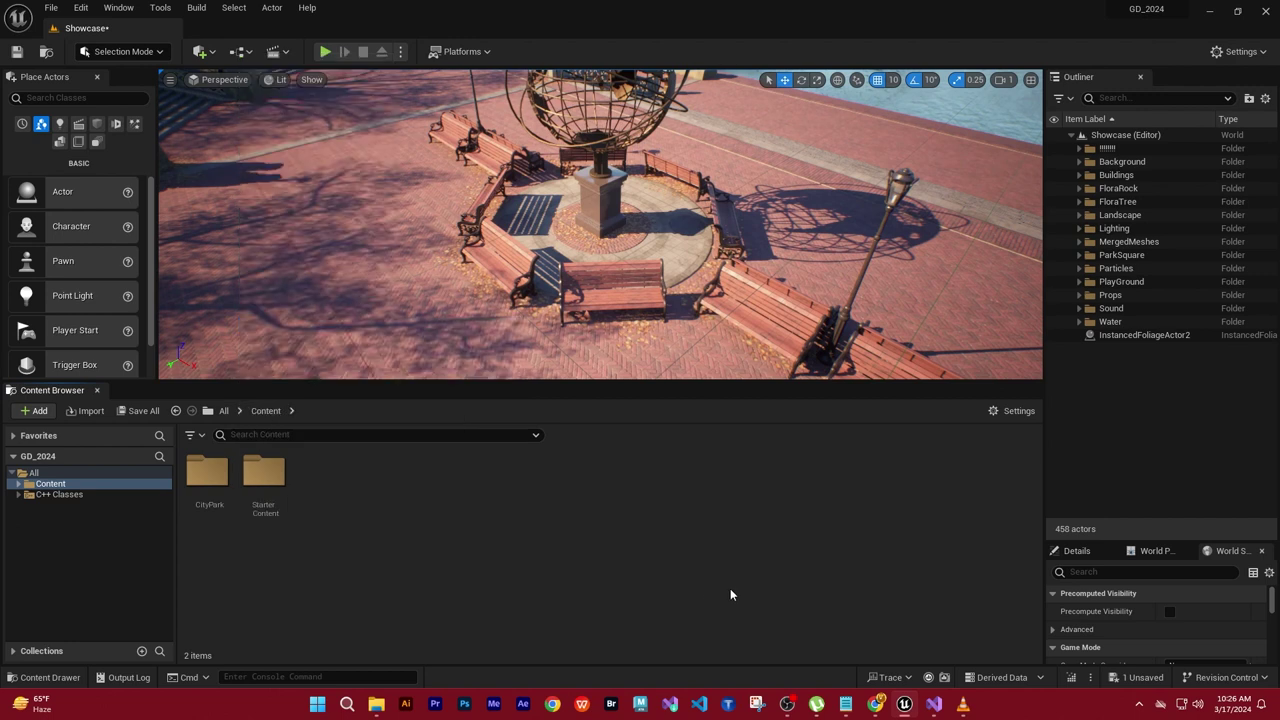
pyautogui.click(17, 485)
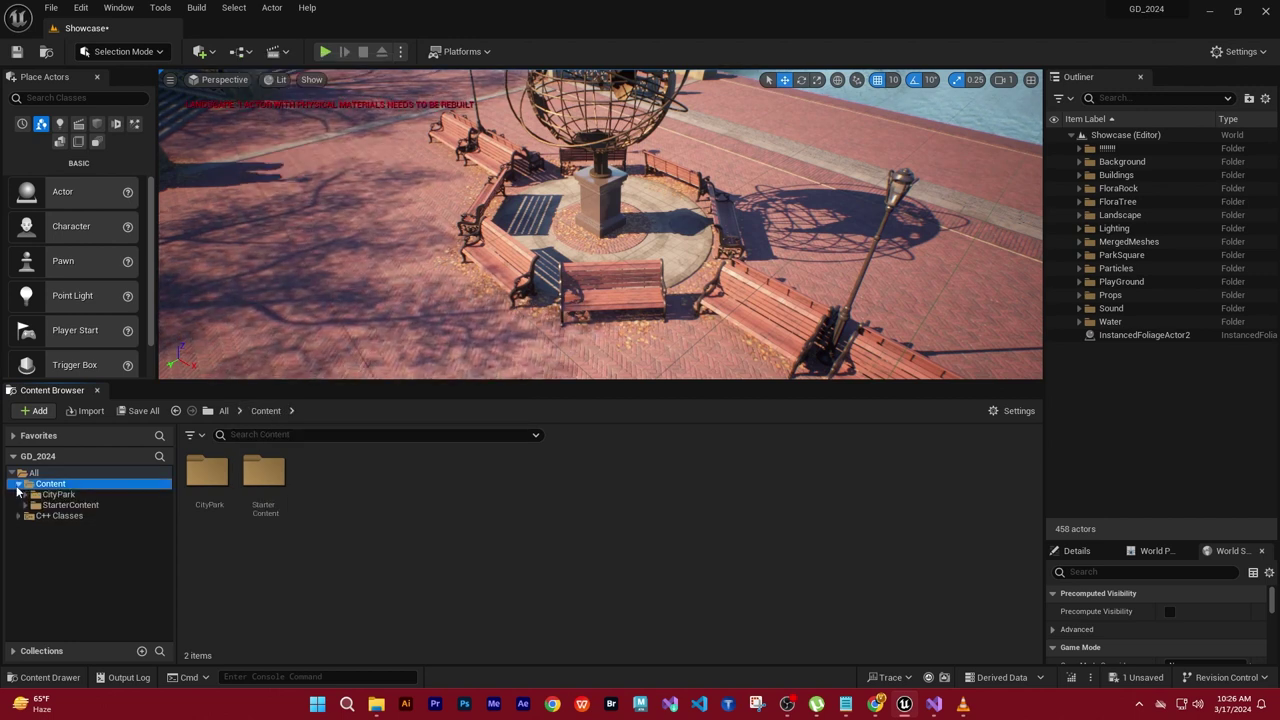
pyautogui.click(17, 485)
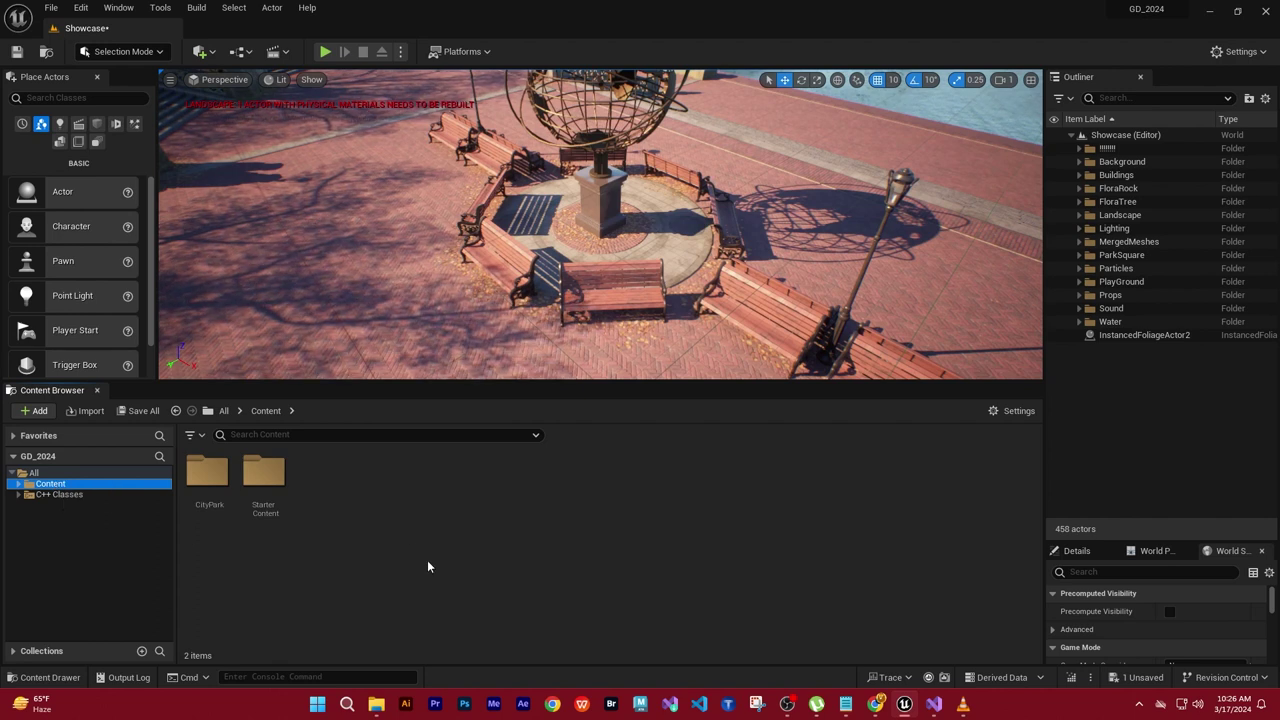
# Step: Create a new folder, default-named NewFolder, in the Content folder
pyautogui.rightClick(380, 551)
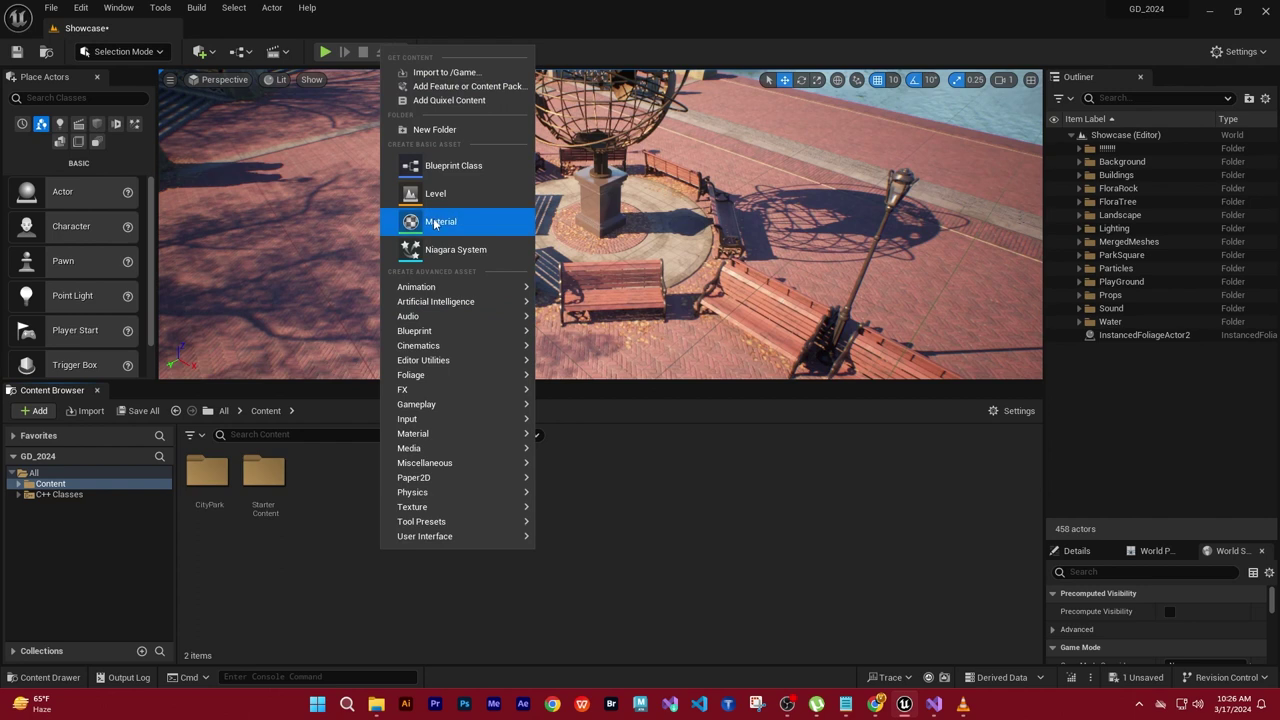
pyautogui.moveTo(436, 331)
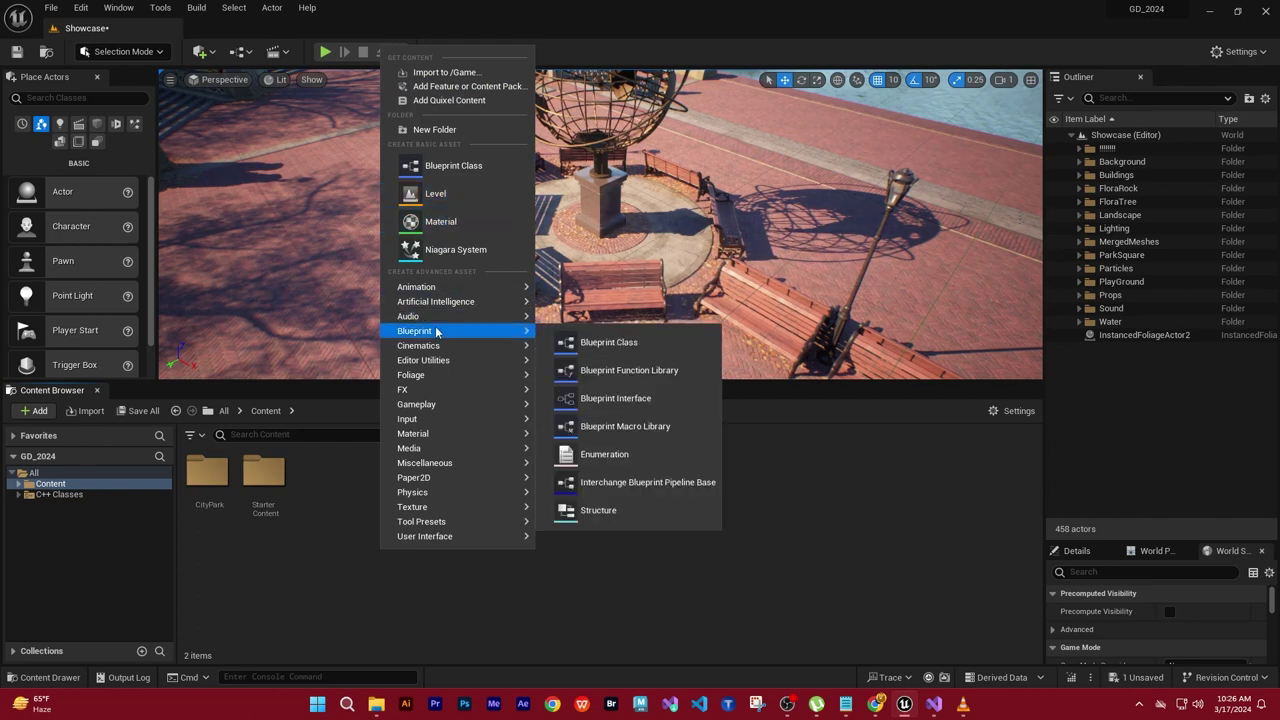
pyautogui.click(432, 129)
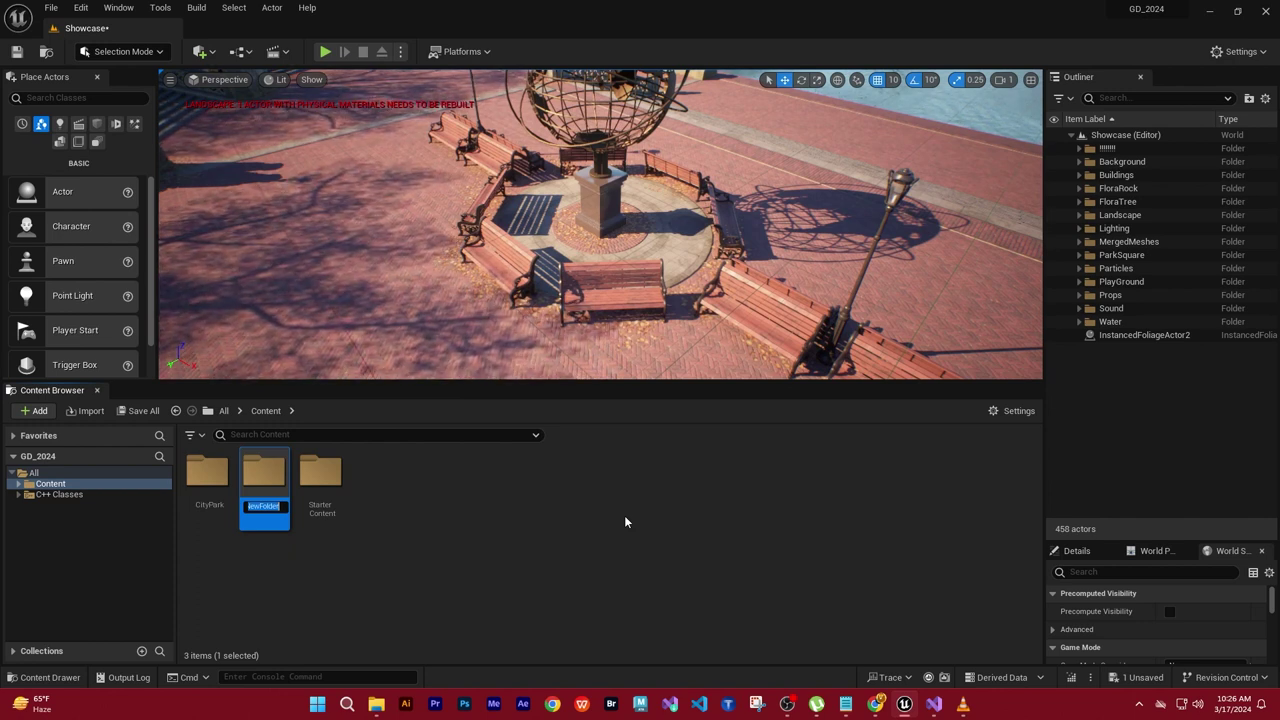
# Step: Name the new folder GD_2024_BP, then return to Content and select it
pyautogui.write('GD')
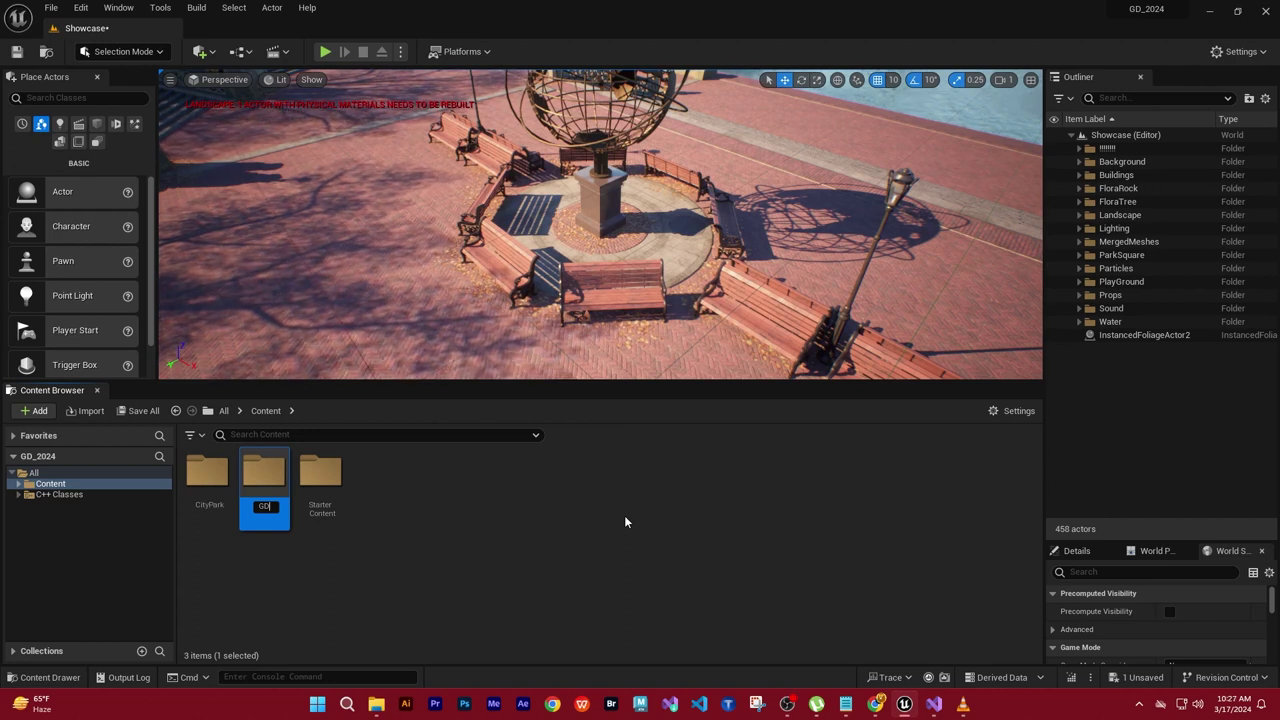
pyautogui.write('_2024')
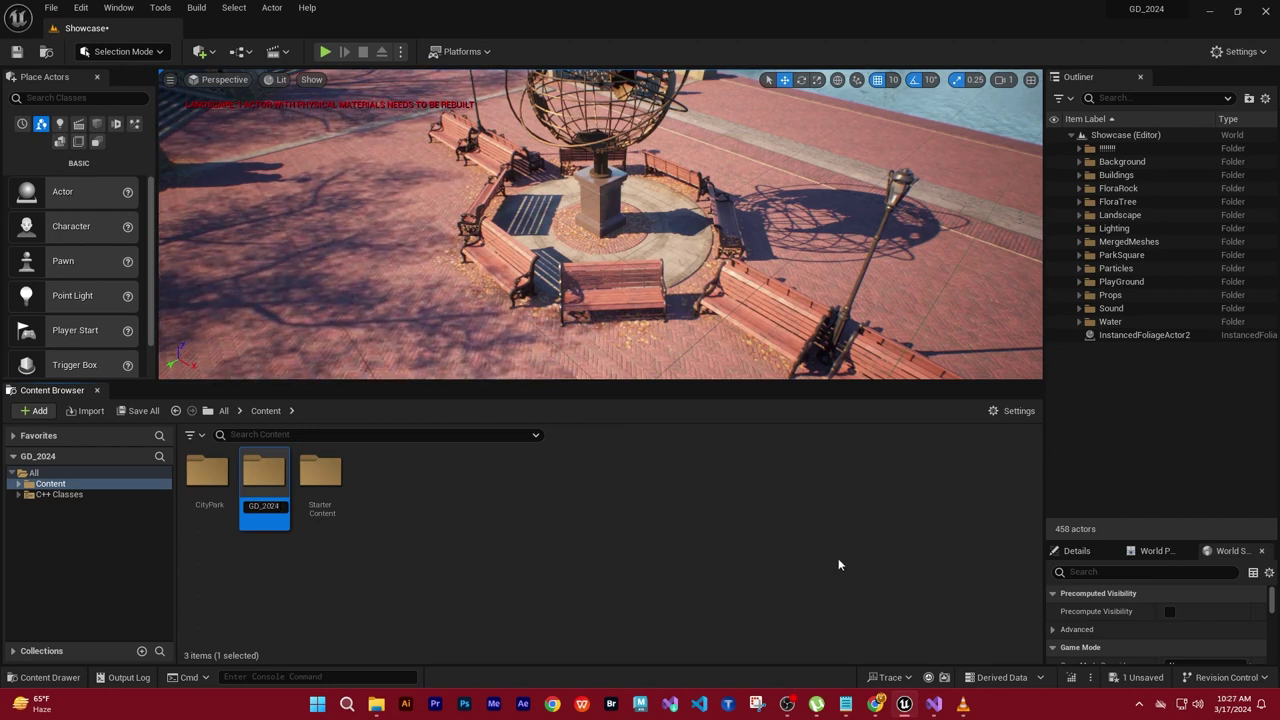
pyautogui.write('_BP')
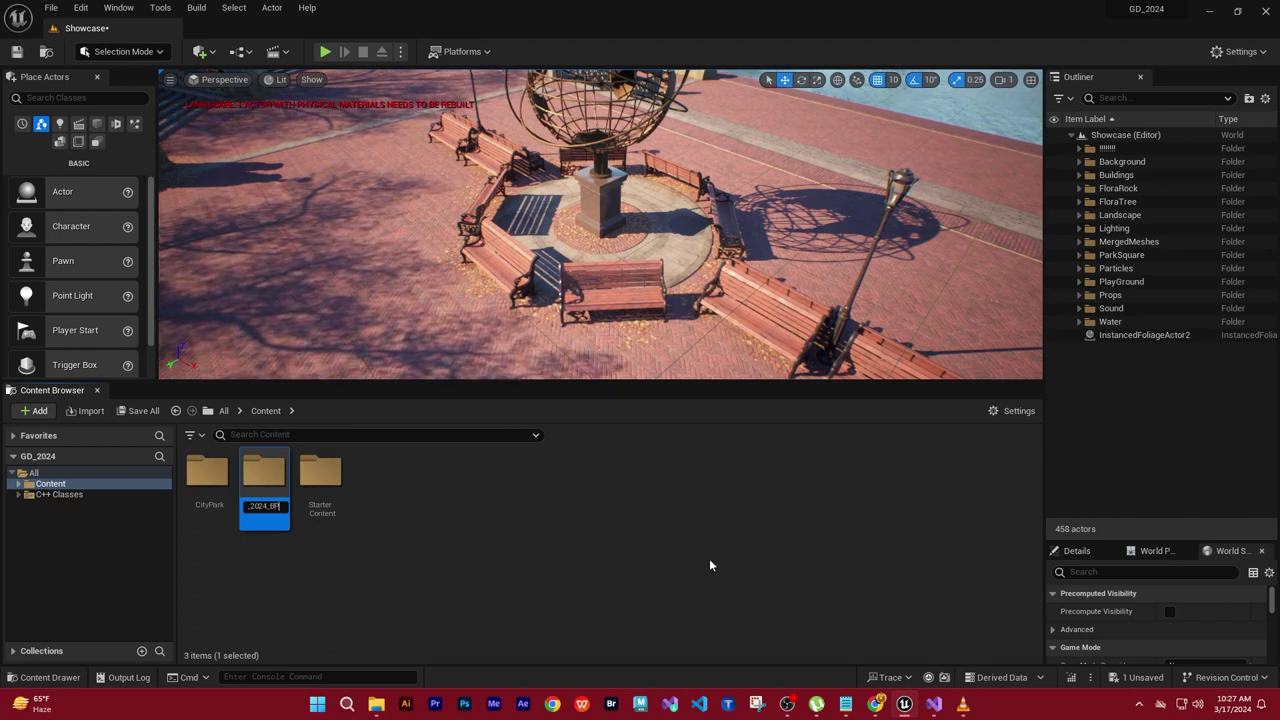
pyautogui.press('Return')
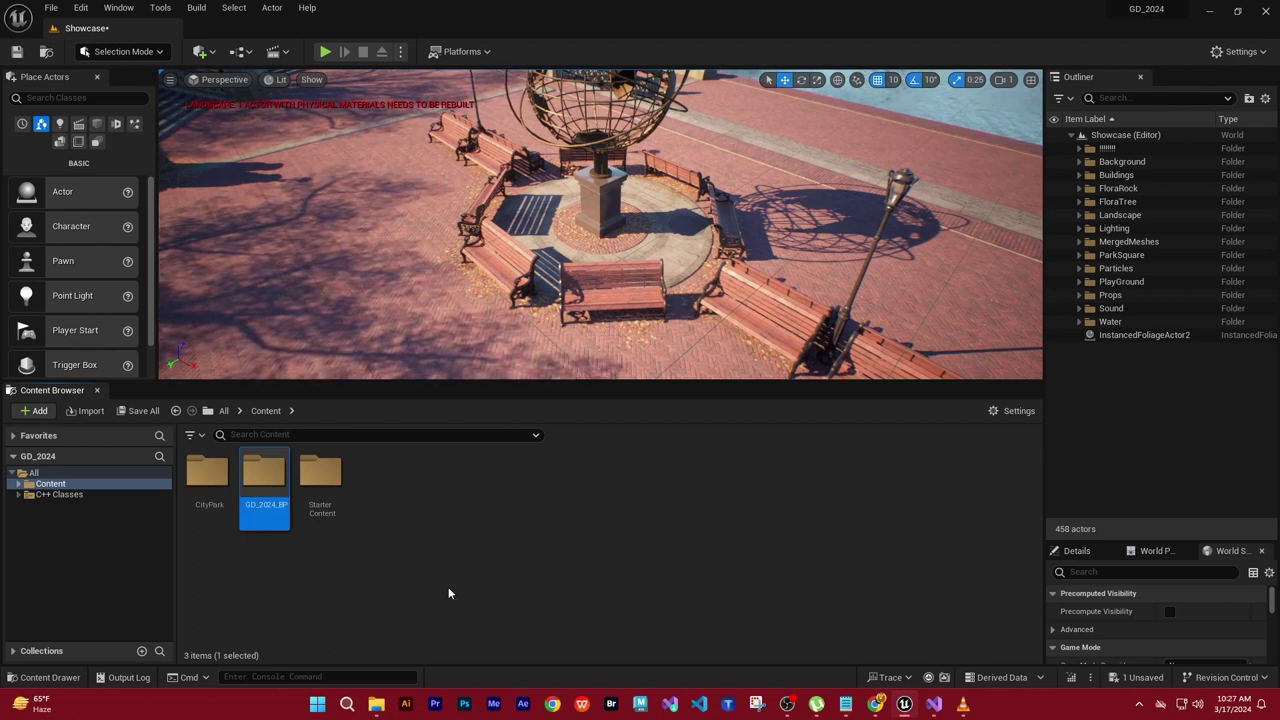
pyautogui.click(395, 539)
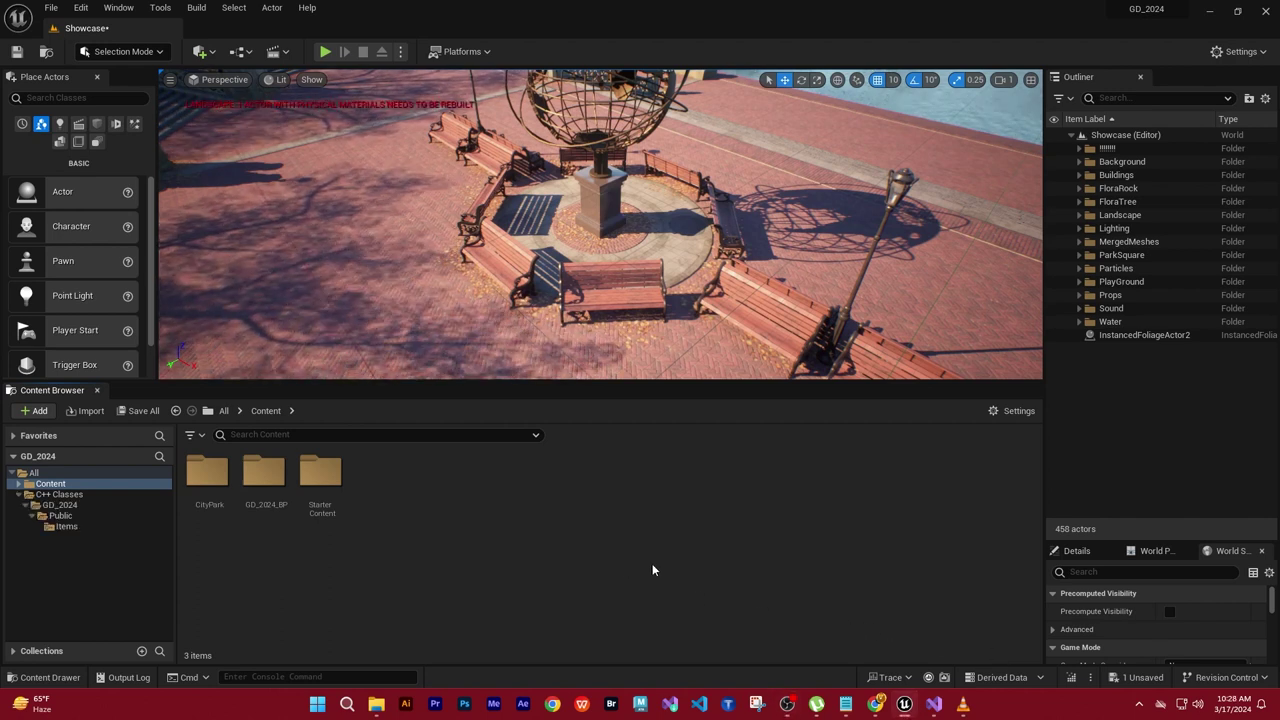
pyautogui.click(73, 503)
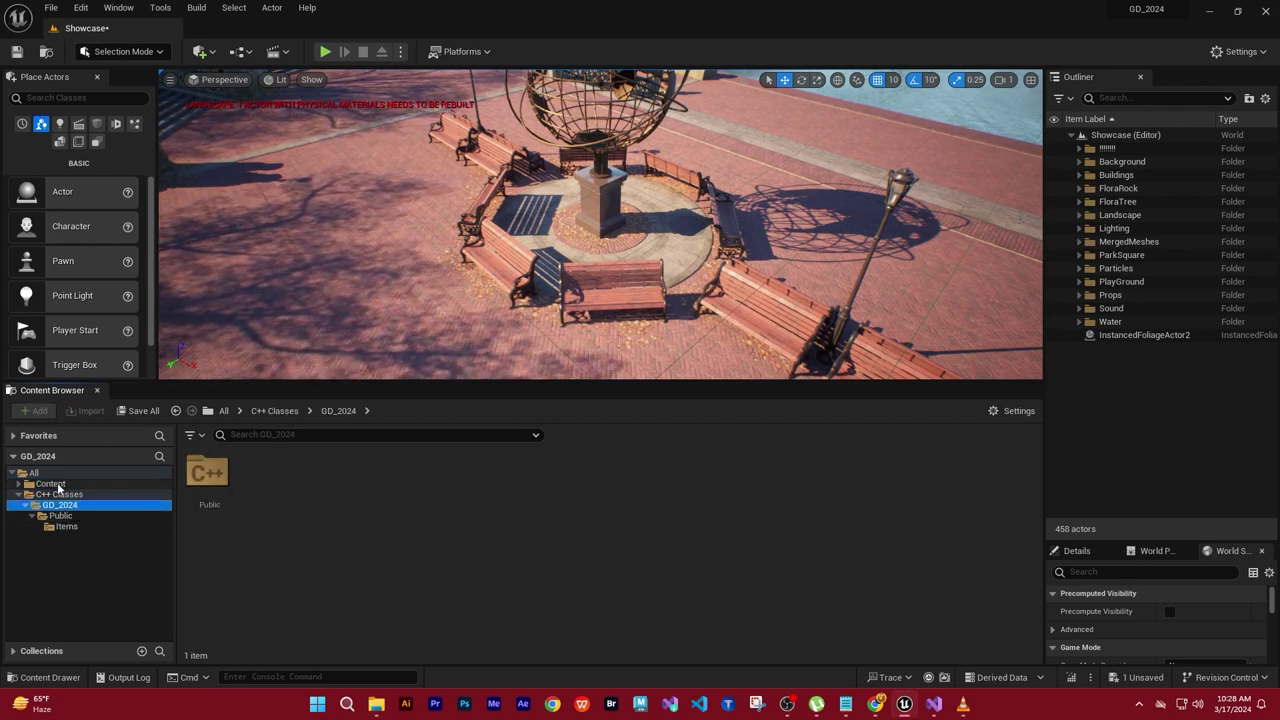
pyautogui.click(50, 484)
pyautogui.click(258, 479)
# Step: Open GD_2024_BP, create a subfolder named Items in it, and open Items
pyautogui.doubleClick(258, 479)
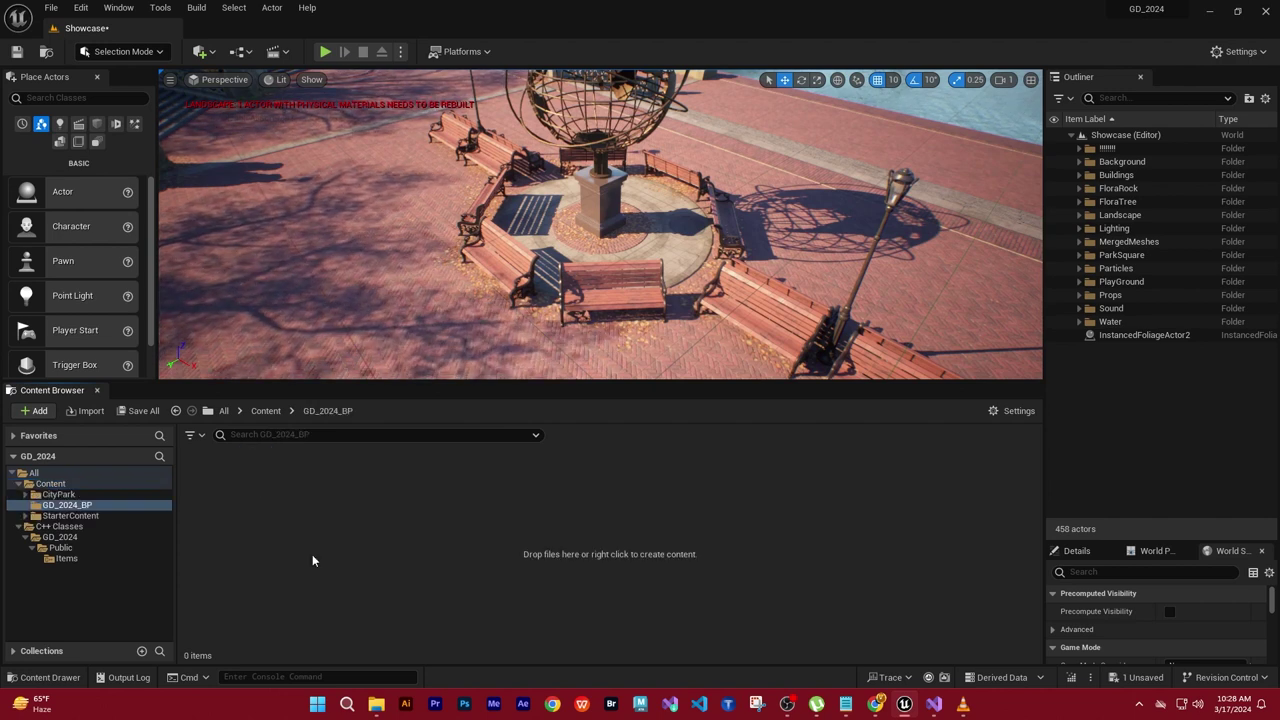
pyautogui.rightClick(284, 555)
pyautogui.click(333, 268)
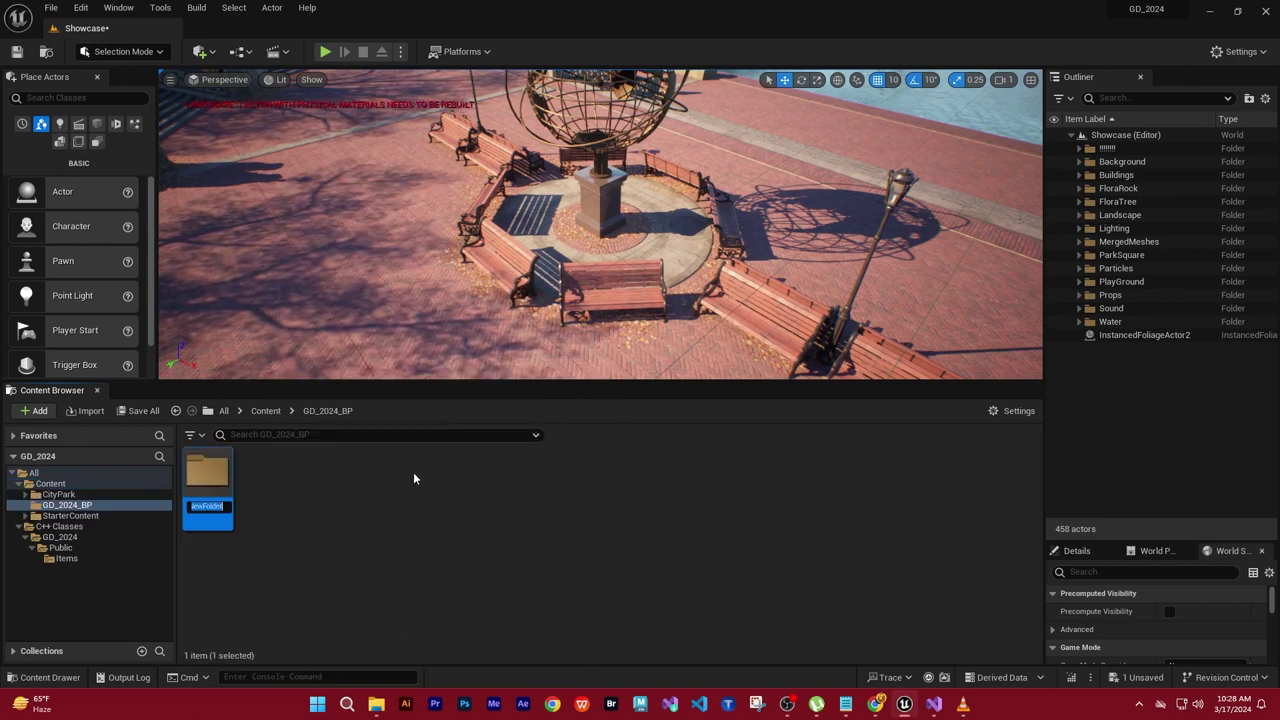
pyautogui.write('!!')
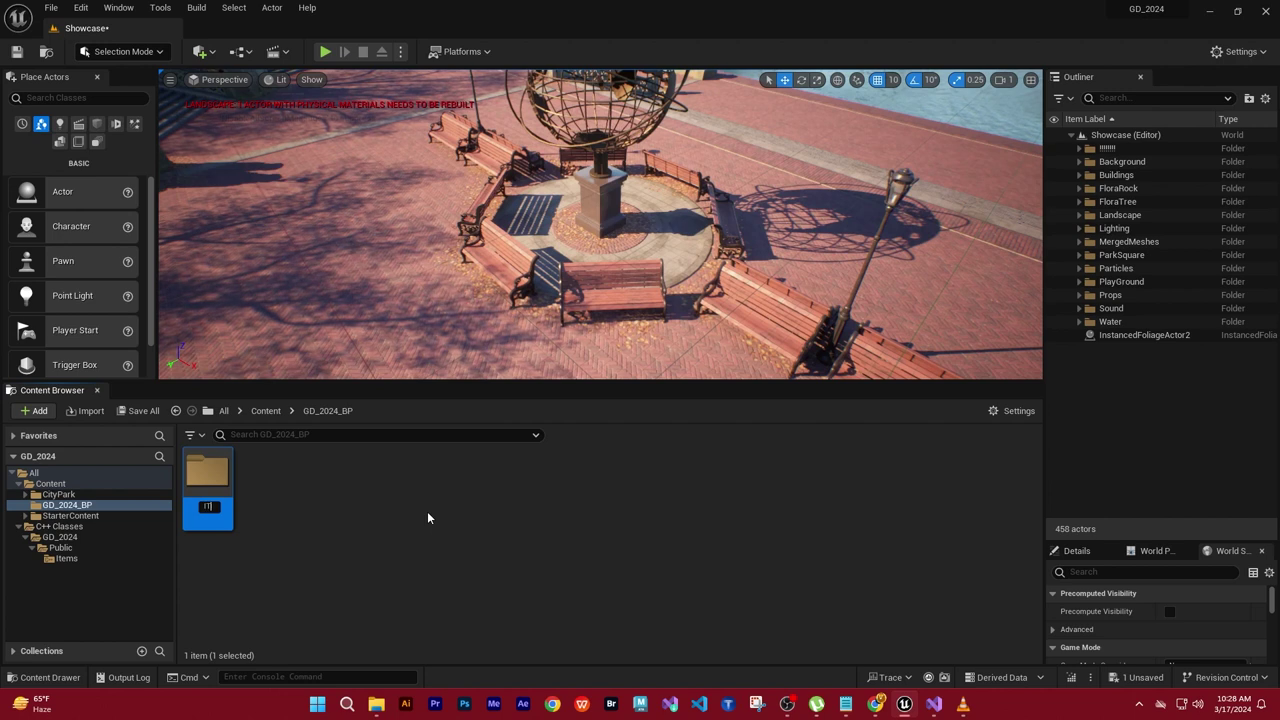
pyautogui.write('MS')
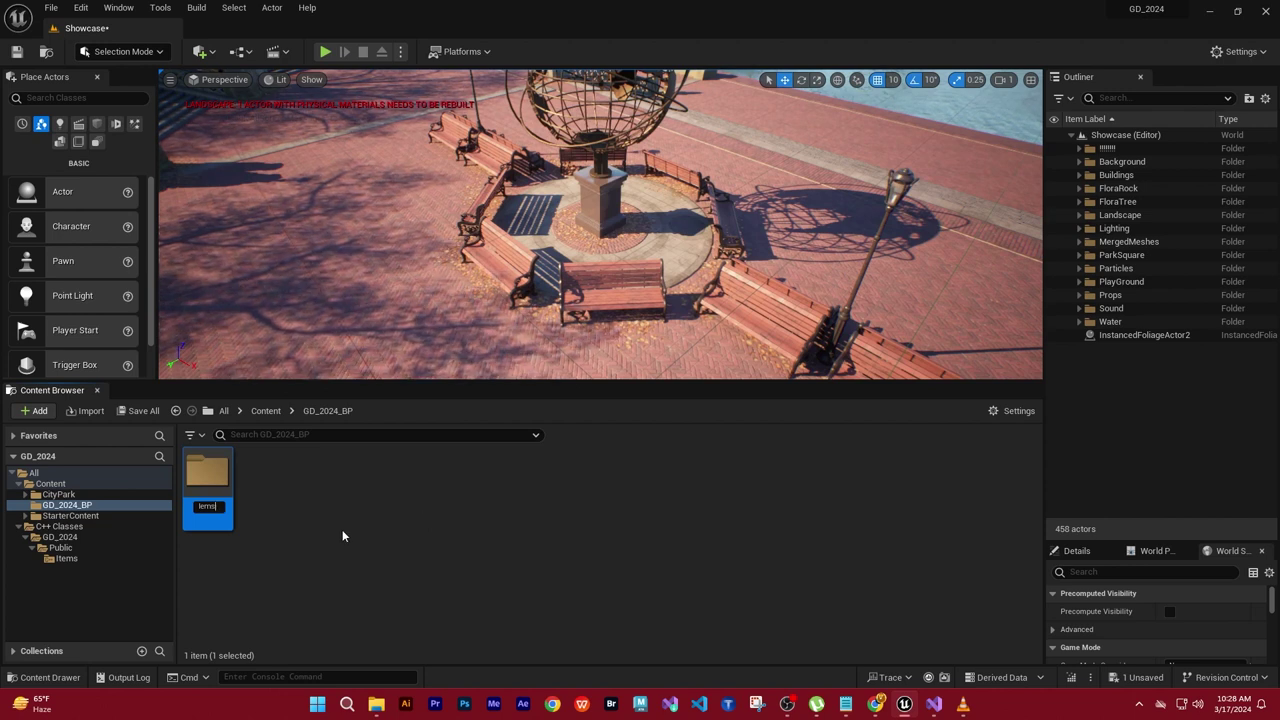
pyautogui.press('BackSpace')
pyautogui.press('BackSpace')
pyautogui.press('BackSpace')
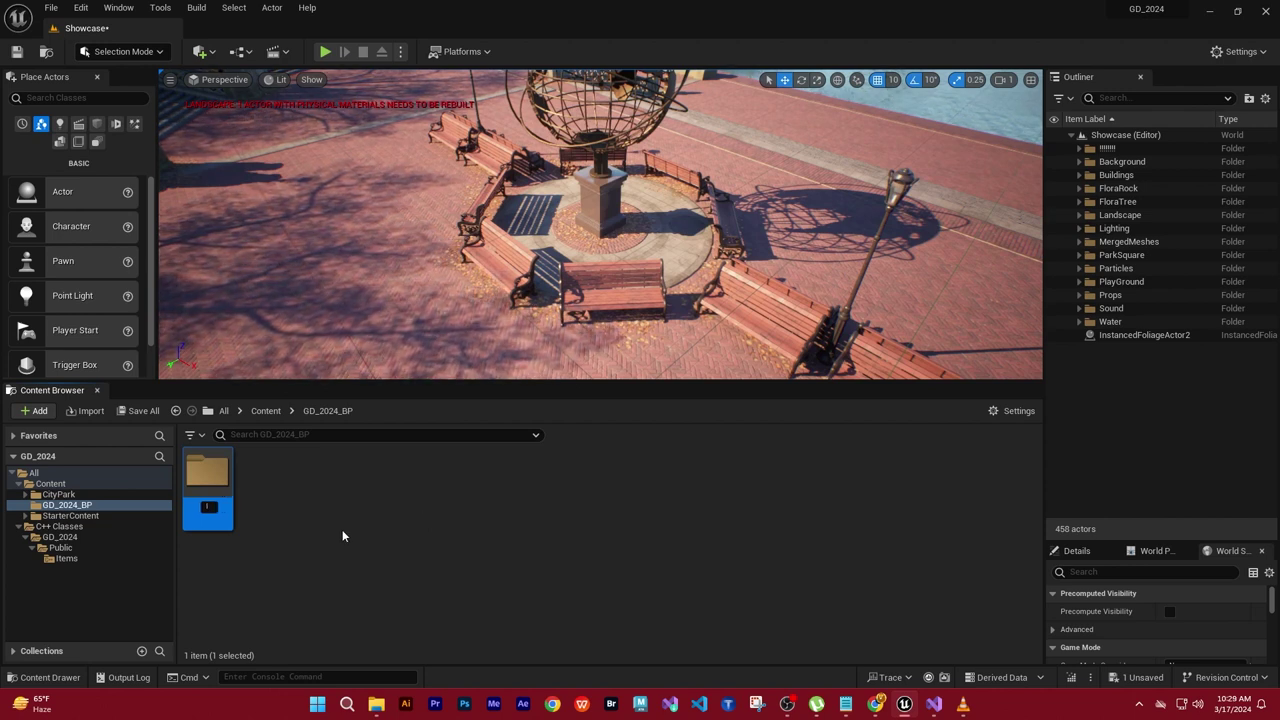
pyautogui.write('tems')
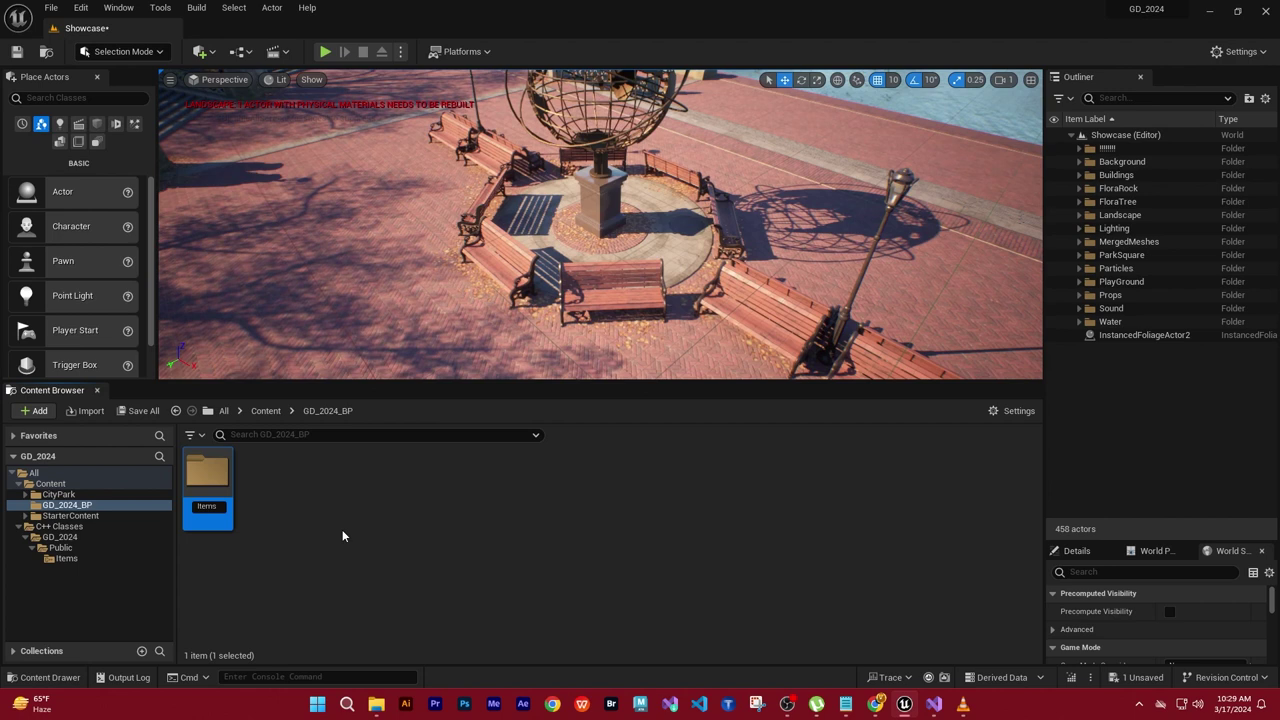
pyautogui.press('Return')
pyautogui.doubleClick(224, 470)
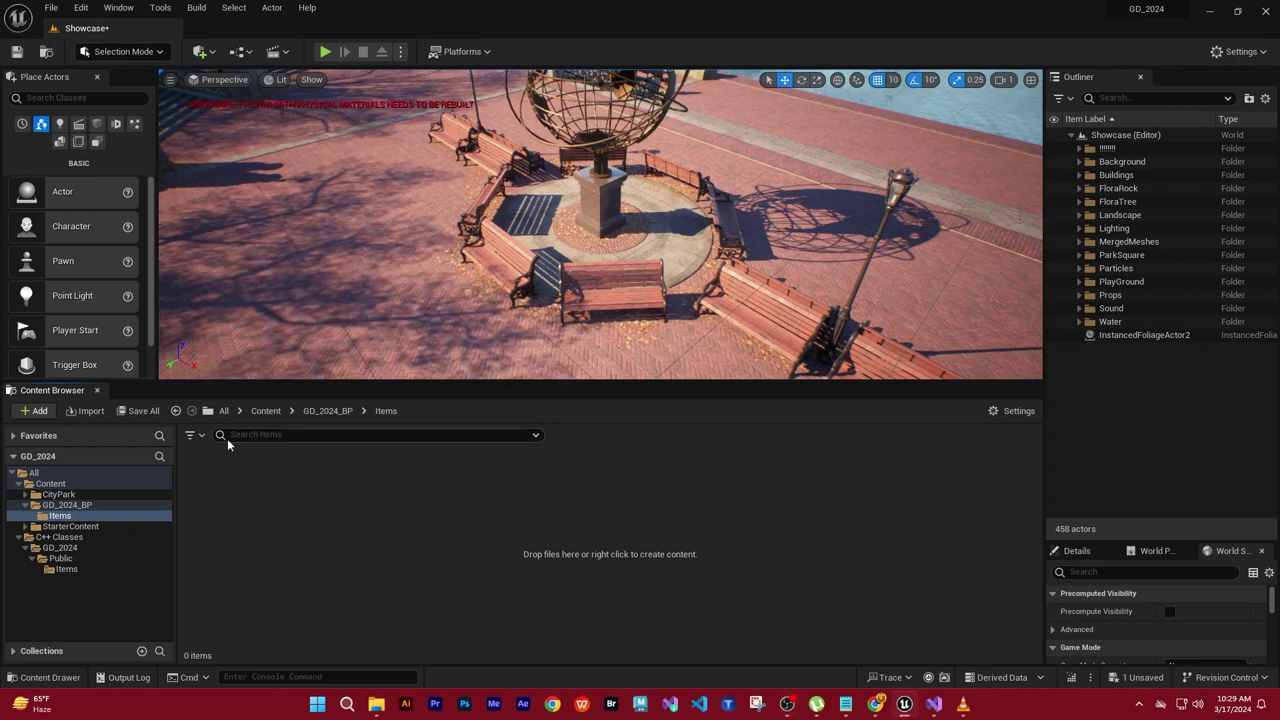
# Step: Browse to C++ Classes/GD_2024/Public and view ActorClass's context actions without choosing one
pyautogui.click(66, 569)
pyautogui.click(60, 558)
pyautogui.click(264, 488)
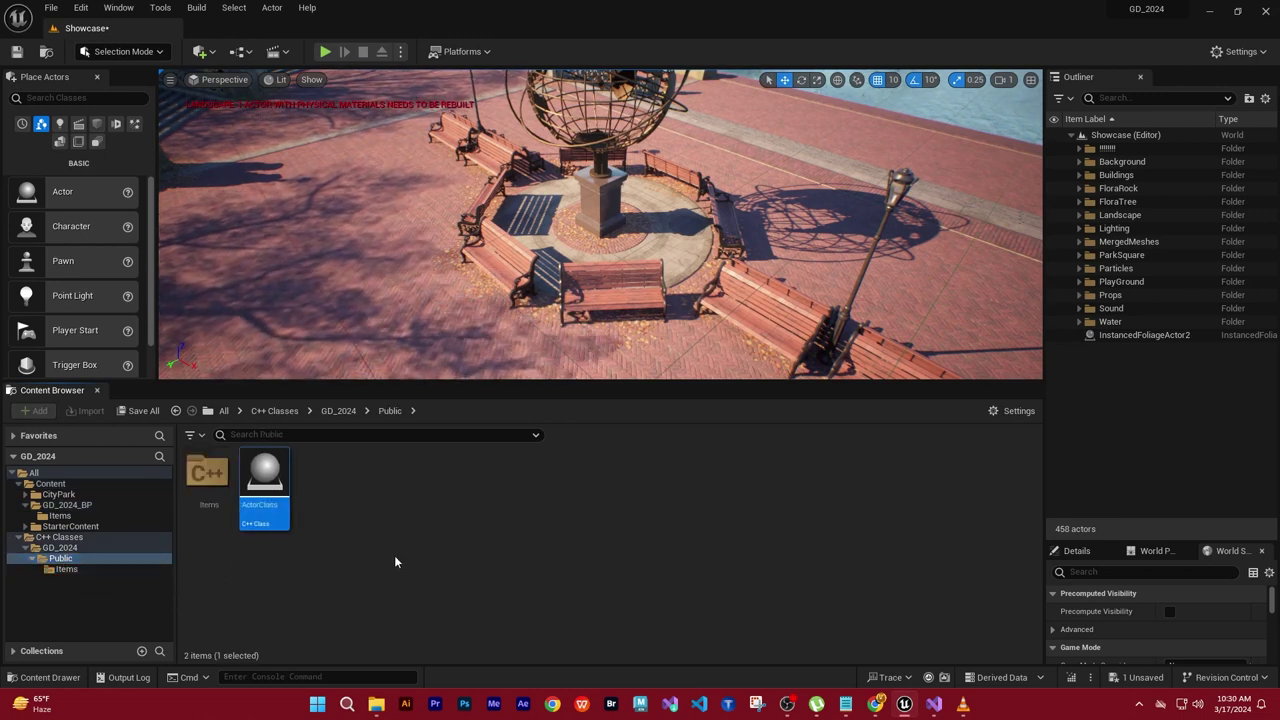
pyautogui.rightClick(277, 510)
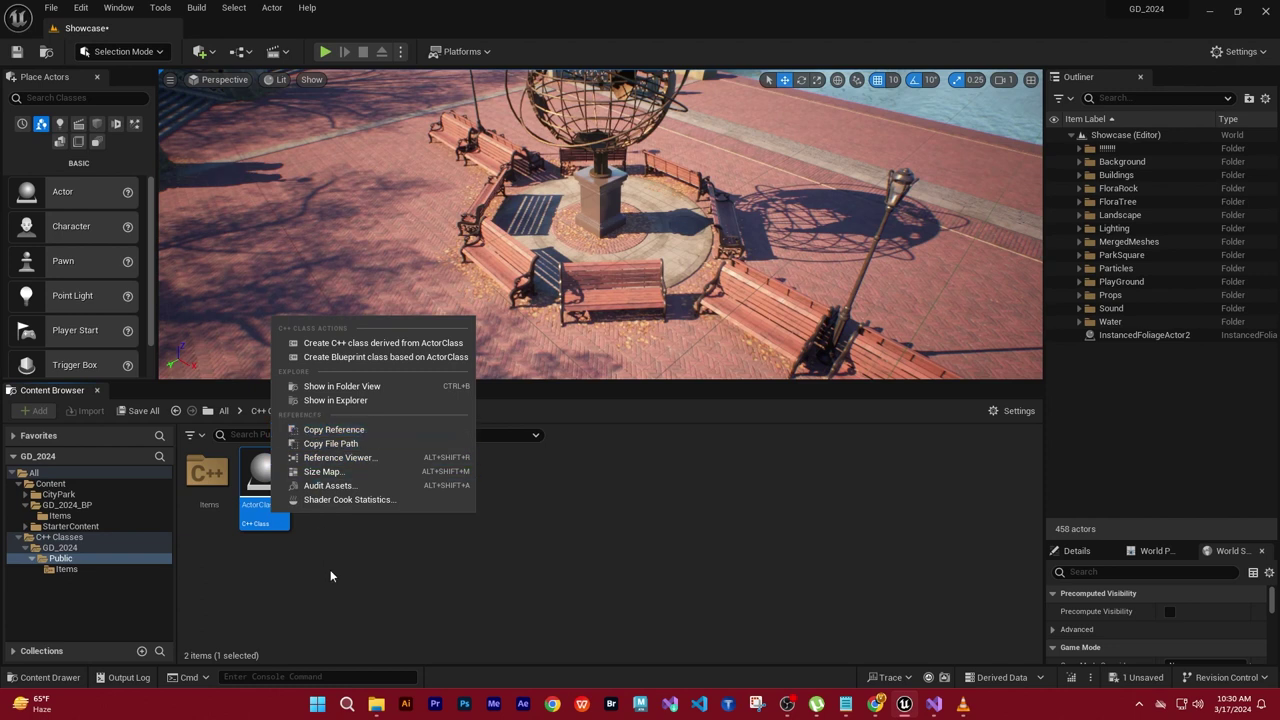
pyautogui.click(330, 576)
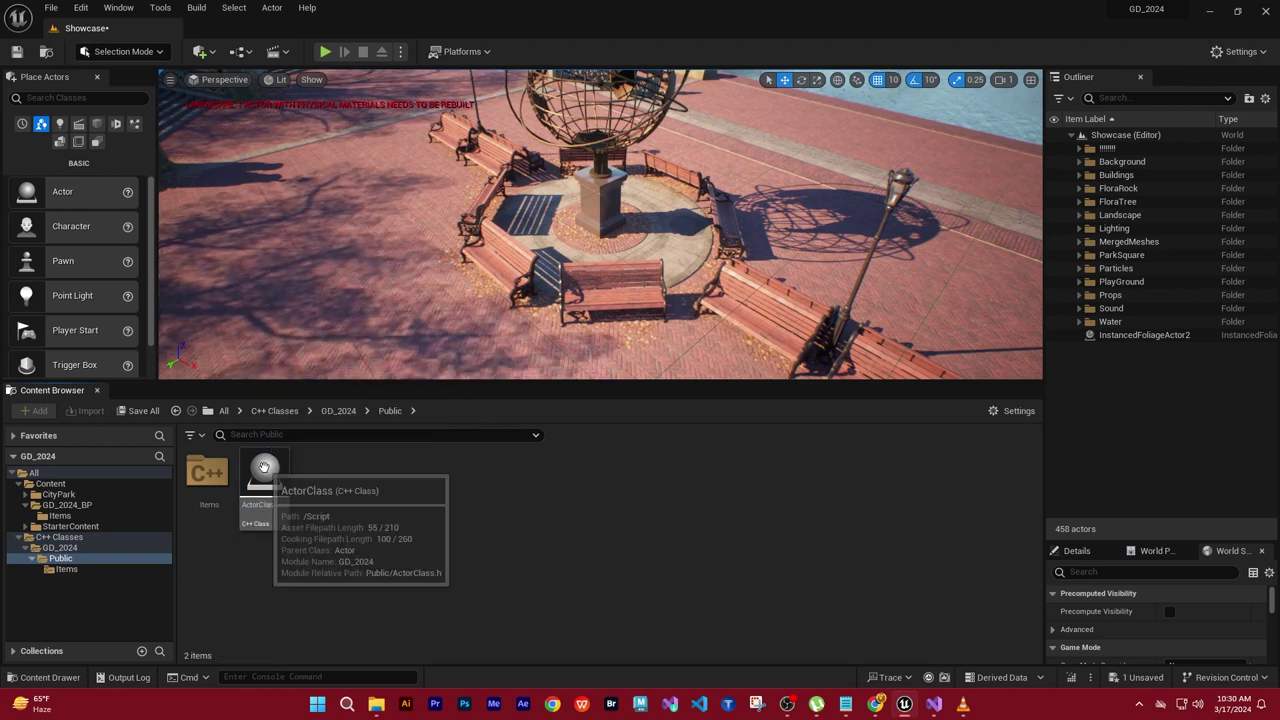
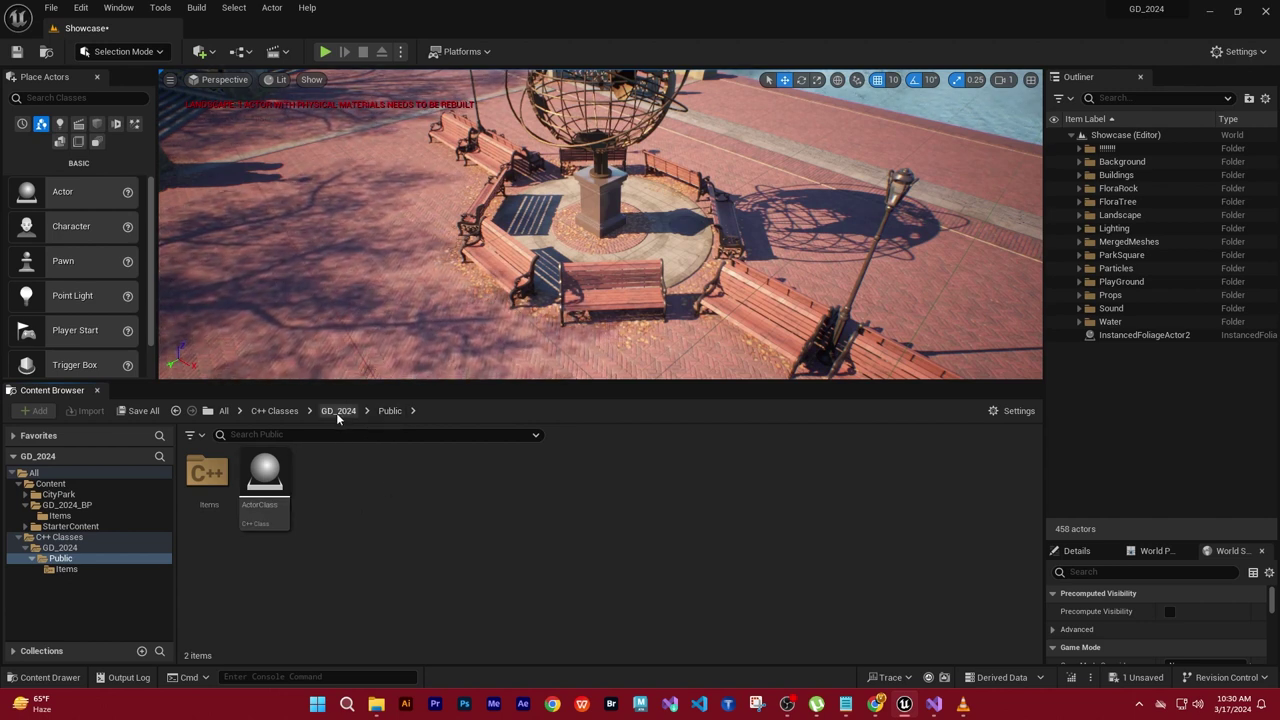
# Step: In GD_2024_BP, rename the Items folder to 'Public' and open the renamed folder
pyautogui.click(80, 505)
pyautogui.click(215, 477)
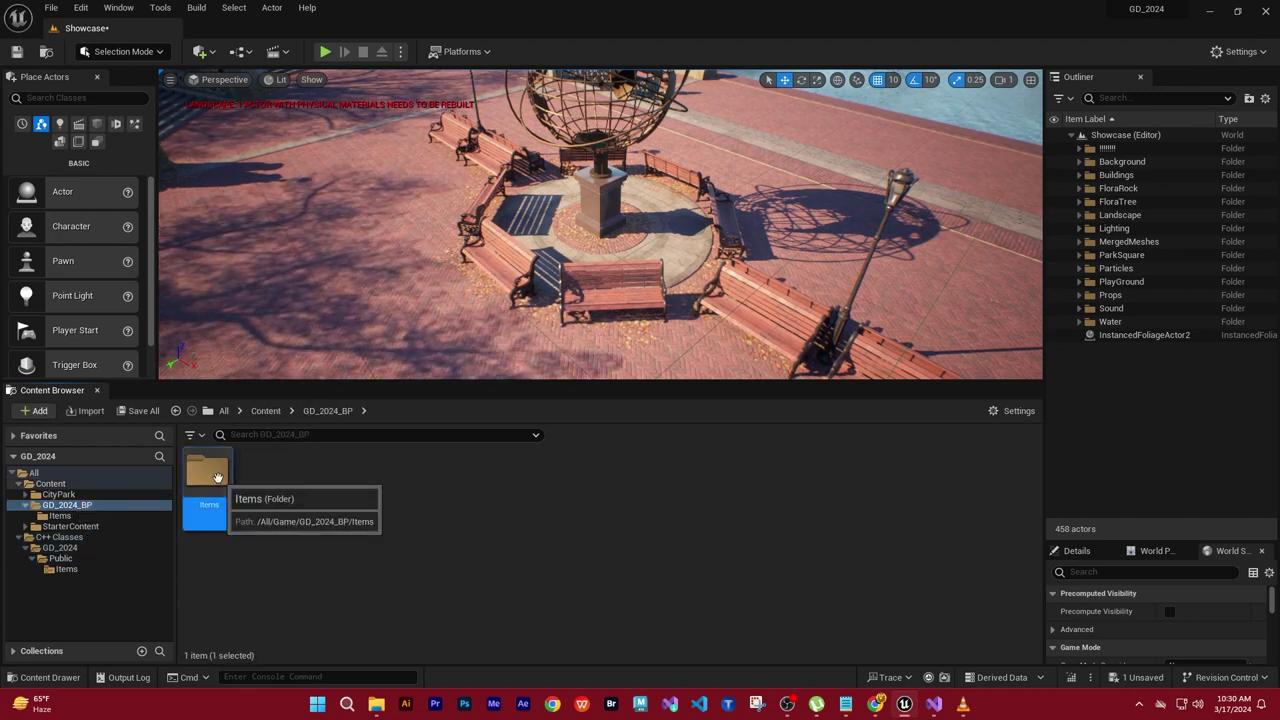
pyautogui.press('F2')
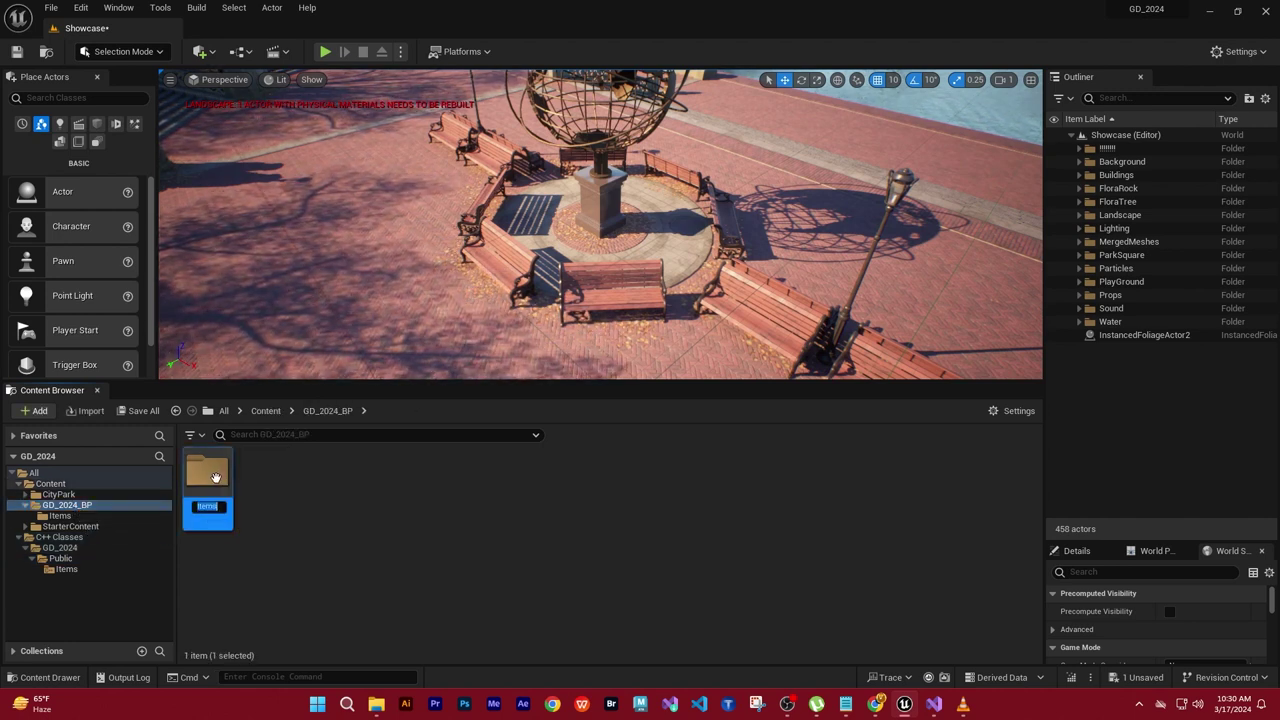
pyautogui.write('Pub')
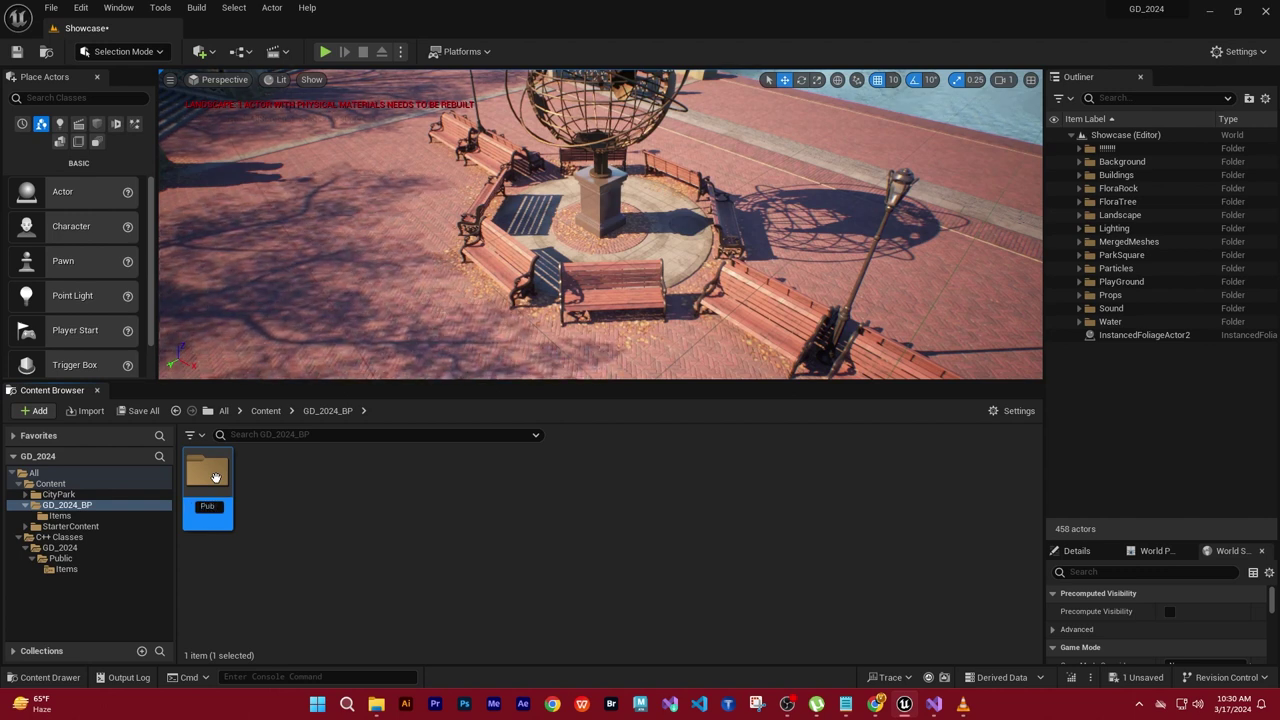
pyautogui.write('lic')
pyautogui.press('Return')
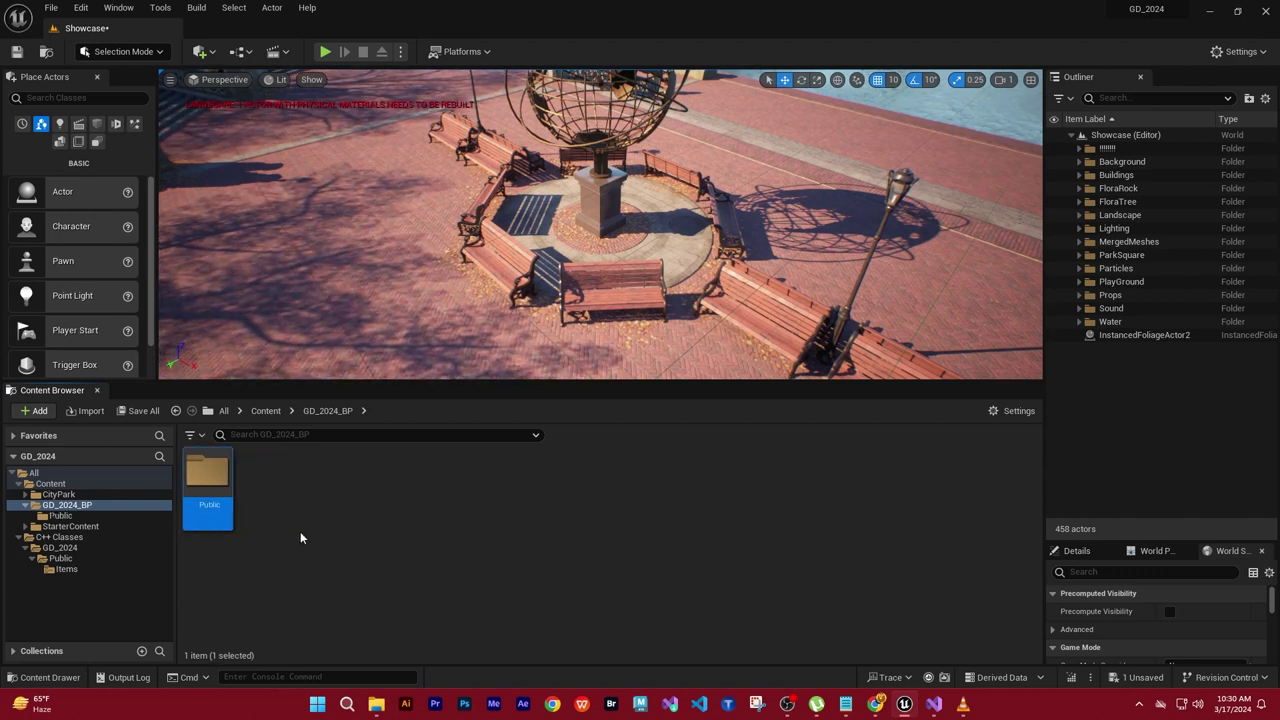
pyautogui.click(334, 560)
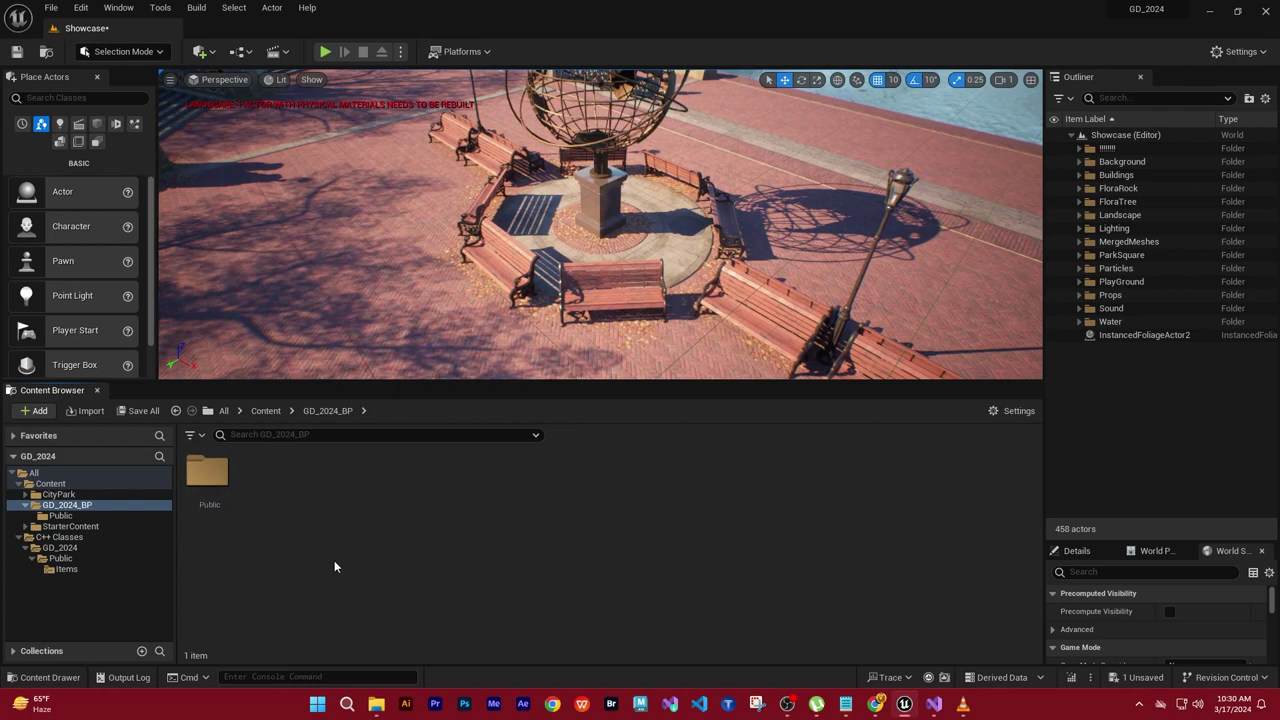
pyautogui.doubleClick(212, 474)
pyautogui.rightClick(316, 564)
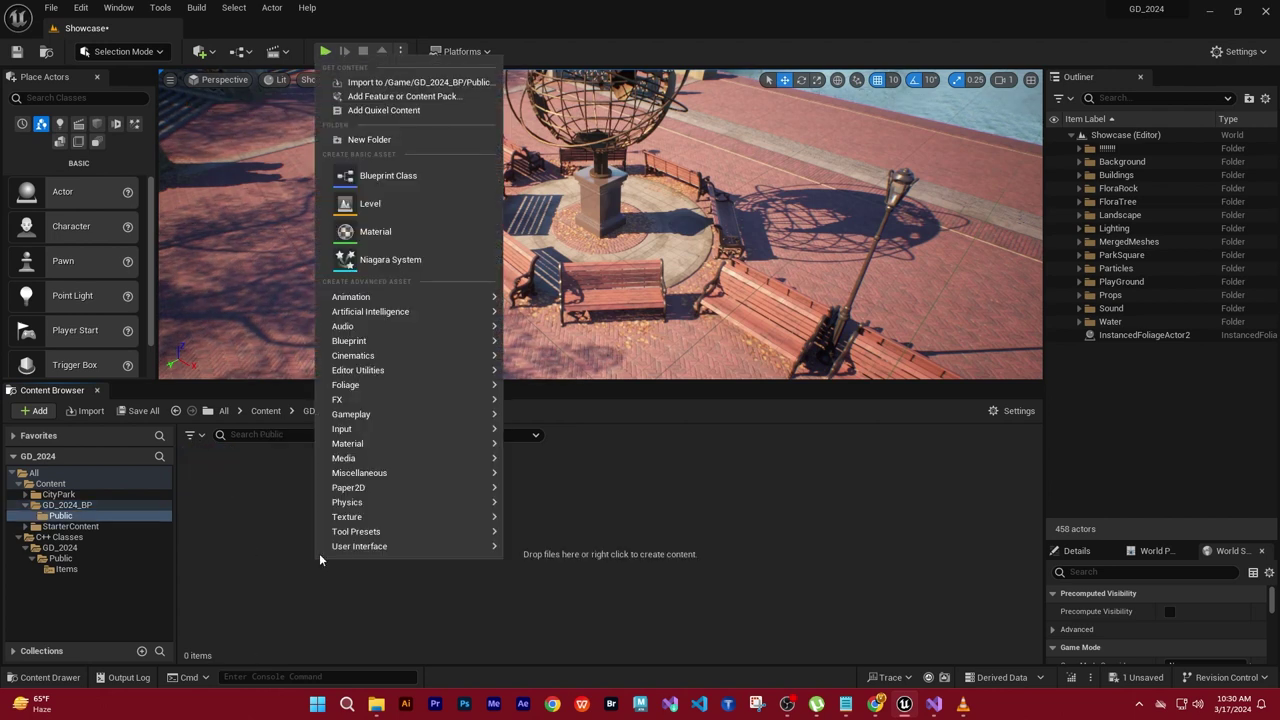
pyautogui.click(403, 177)
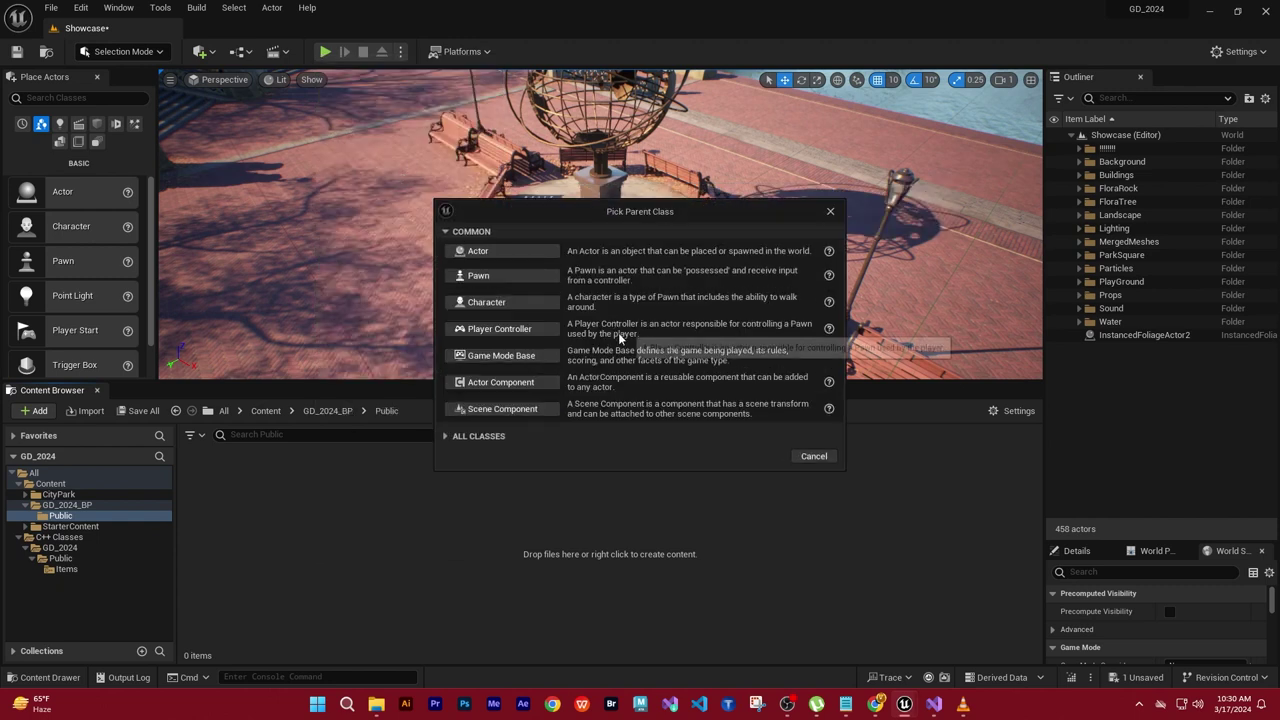
pyautogui.click(445, 436)
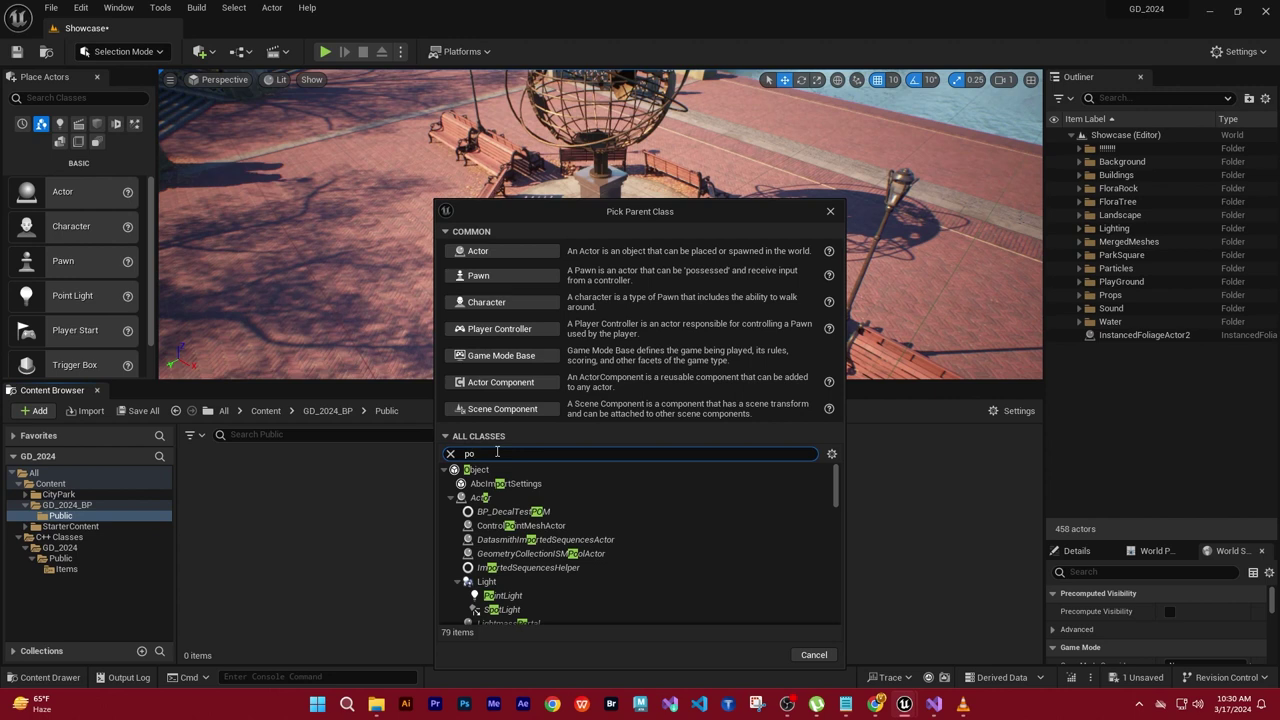
pyautogui.write('ub')
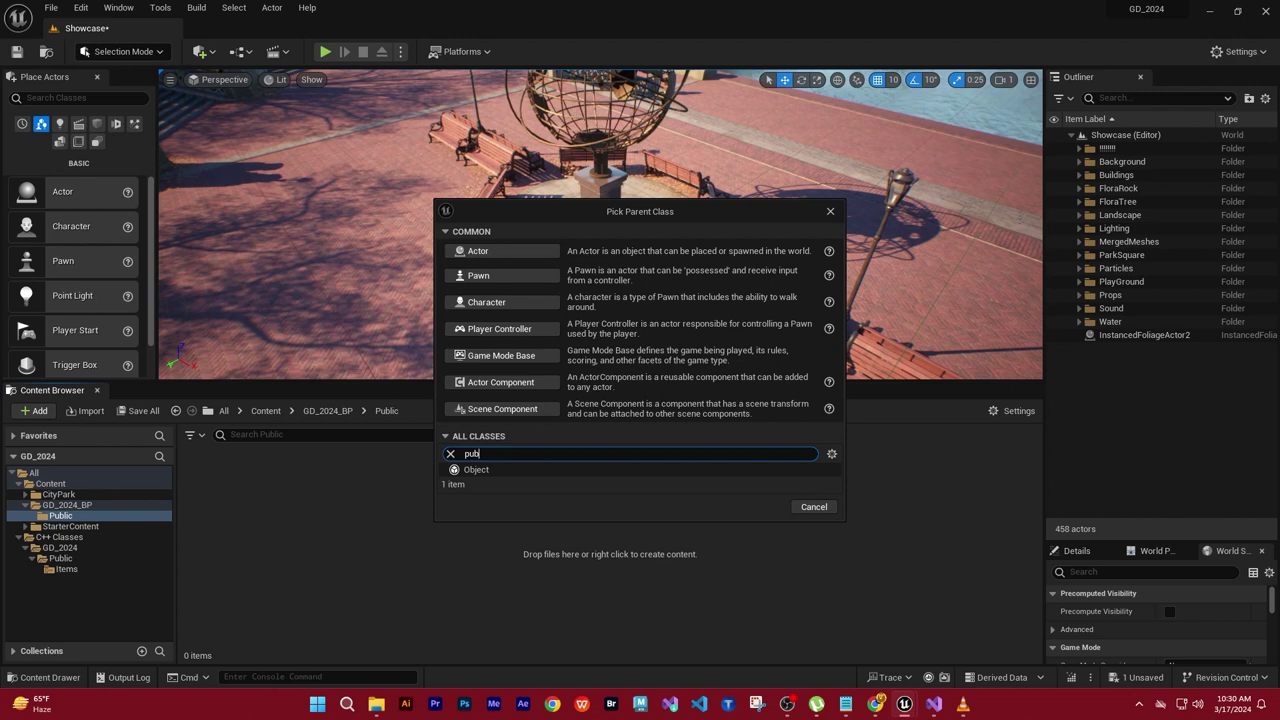
# Step: Cancel the Blueprint class creation and check the ActorClass C++ class in C++ Classes/GD_2024/Public
pyautogui.click(815, 511)
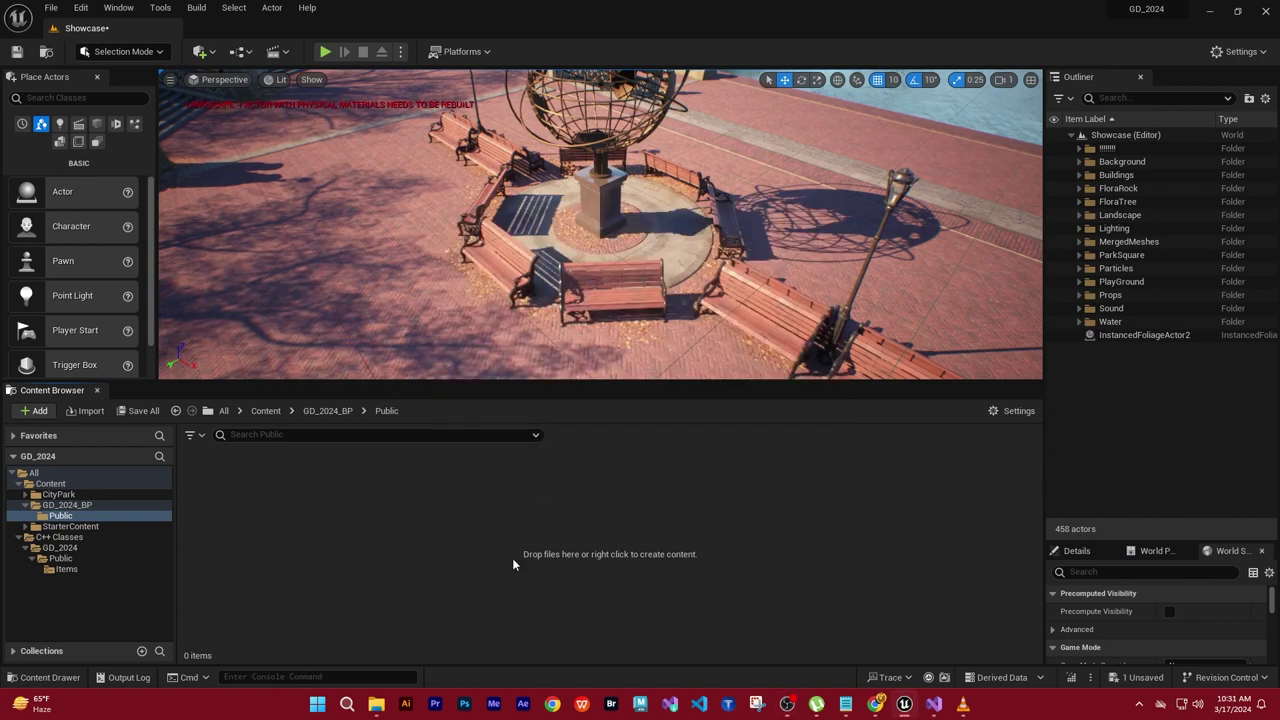
pyautogui.click(66, 569)
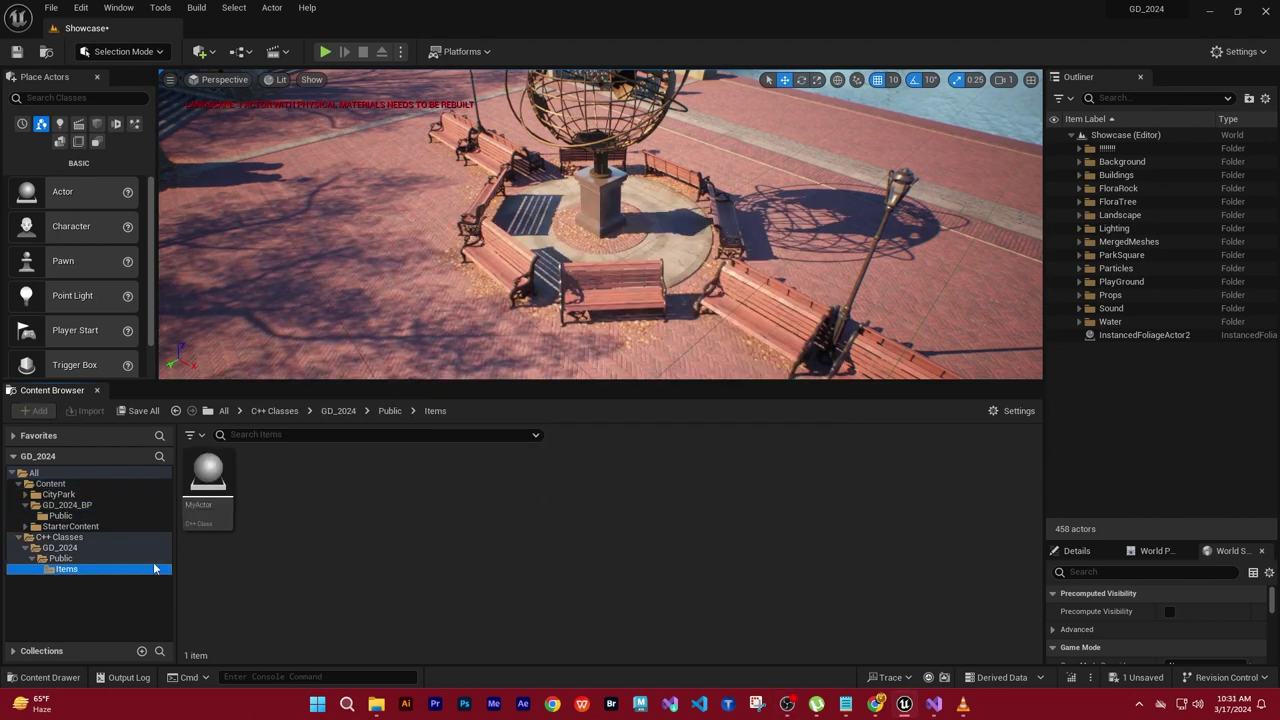
pyautogui.click(62, 558)
pyautogui.click(264, 485)
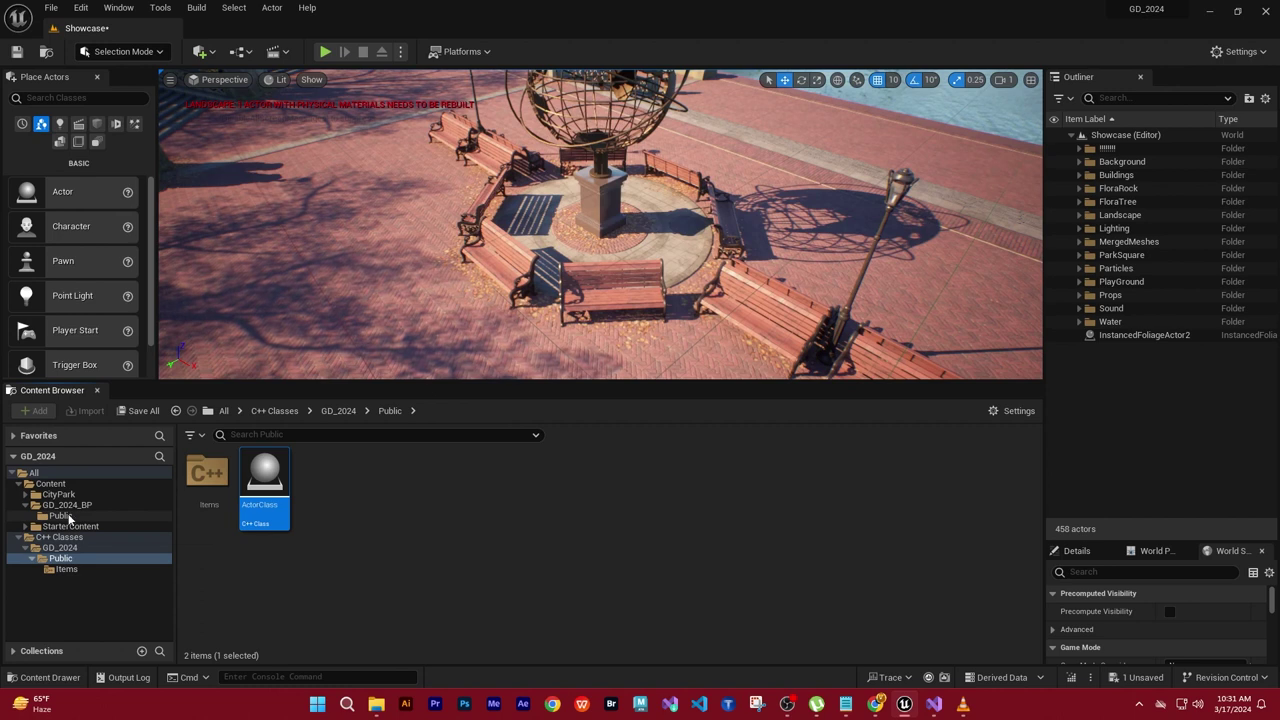
# Step: Rename the Public folder under GD_2024_BP to 'ActorClass' and open it
pyautogui.click(62, 515)
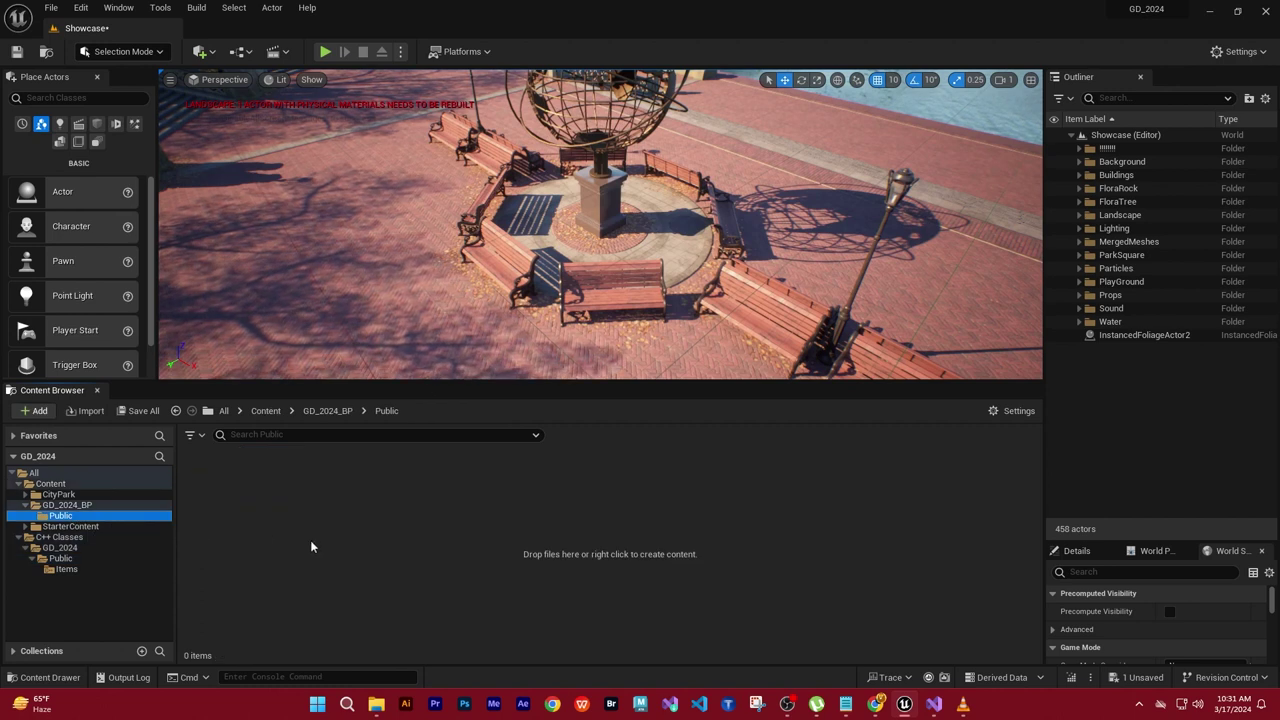
pyautogui.click(329, 411)
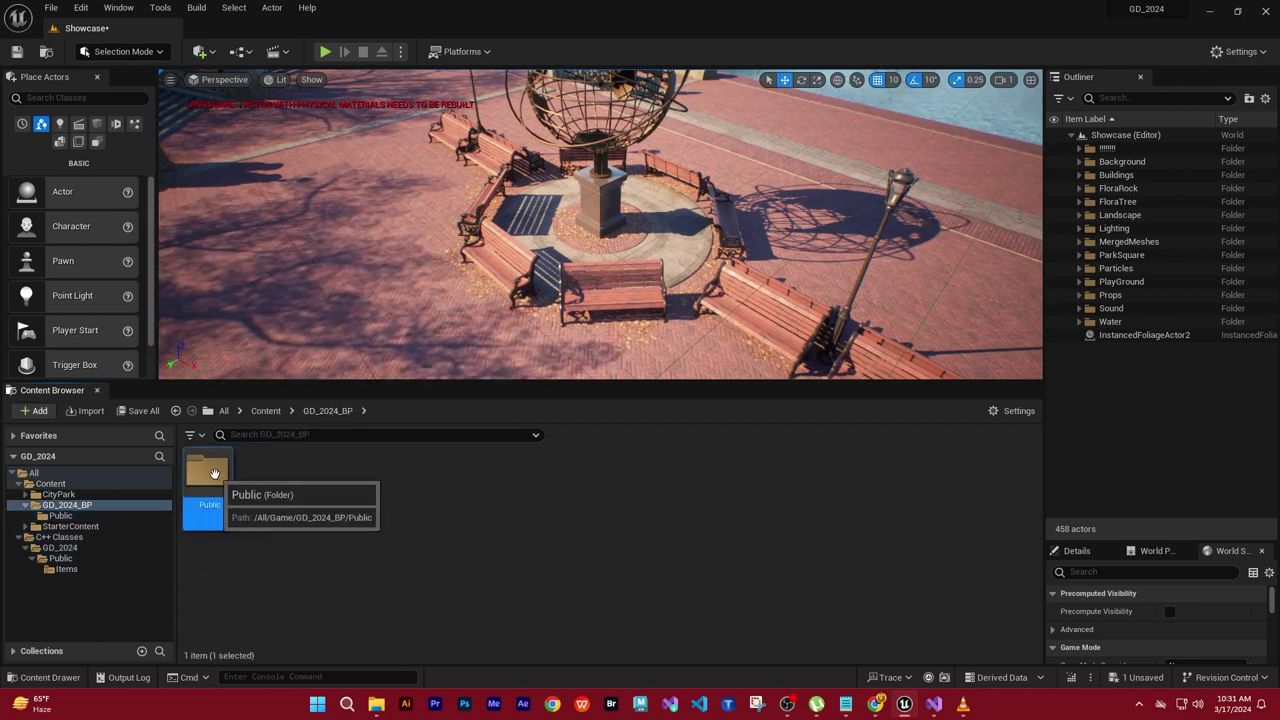
pyautogui.press('F2')
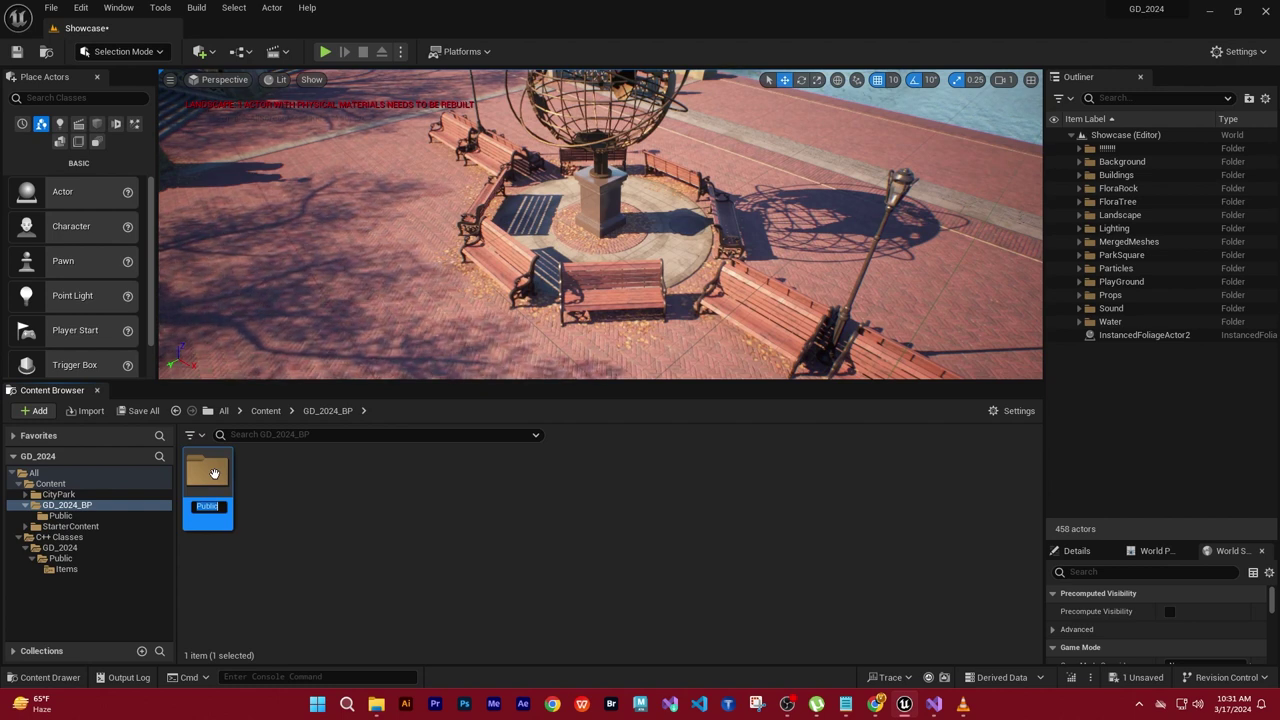
pyautogui.write('Acto')
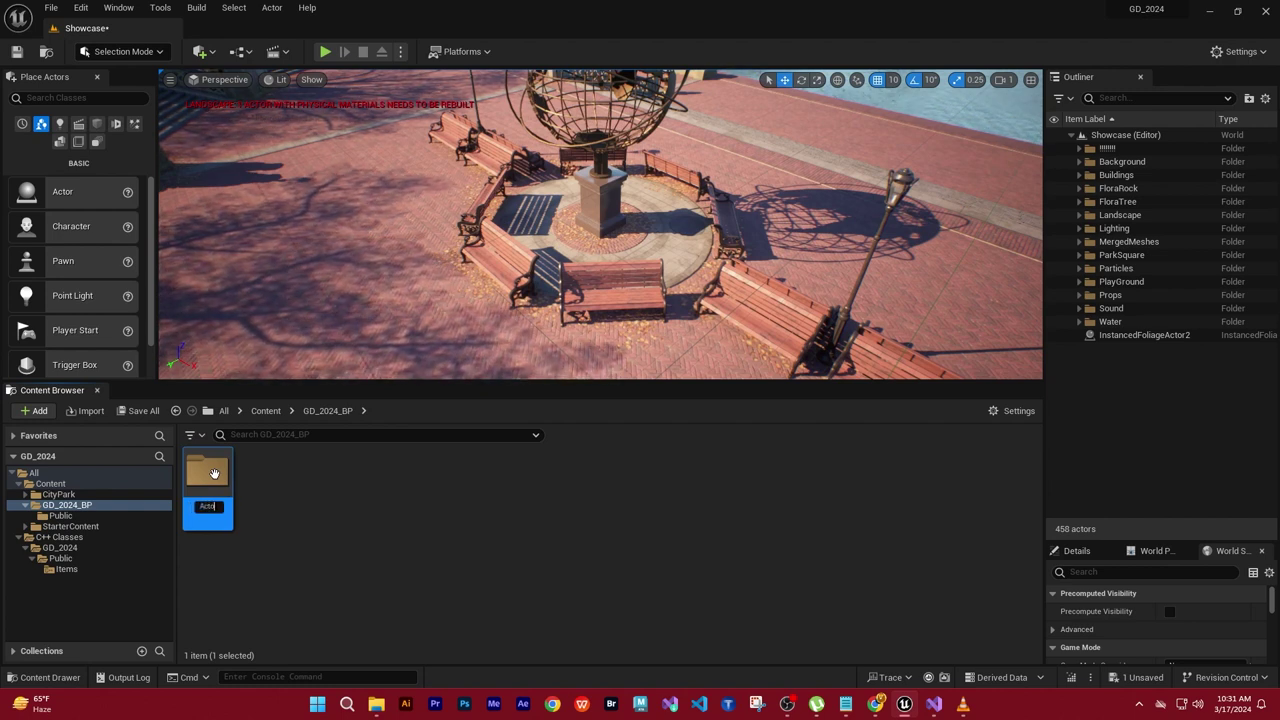
pyautogui.write('rClass')
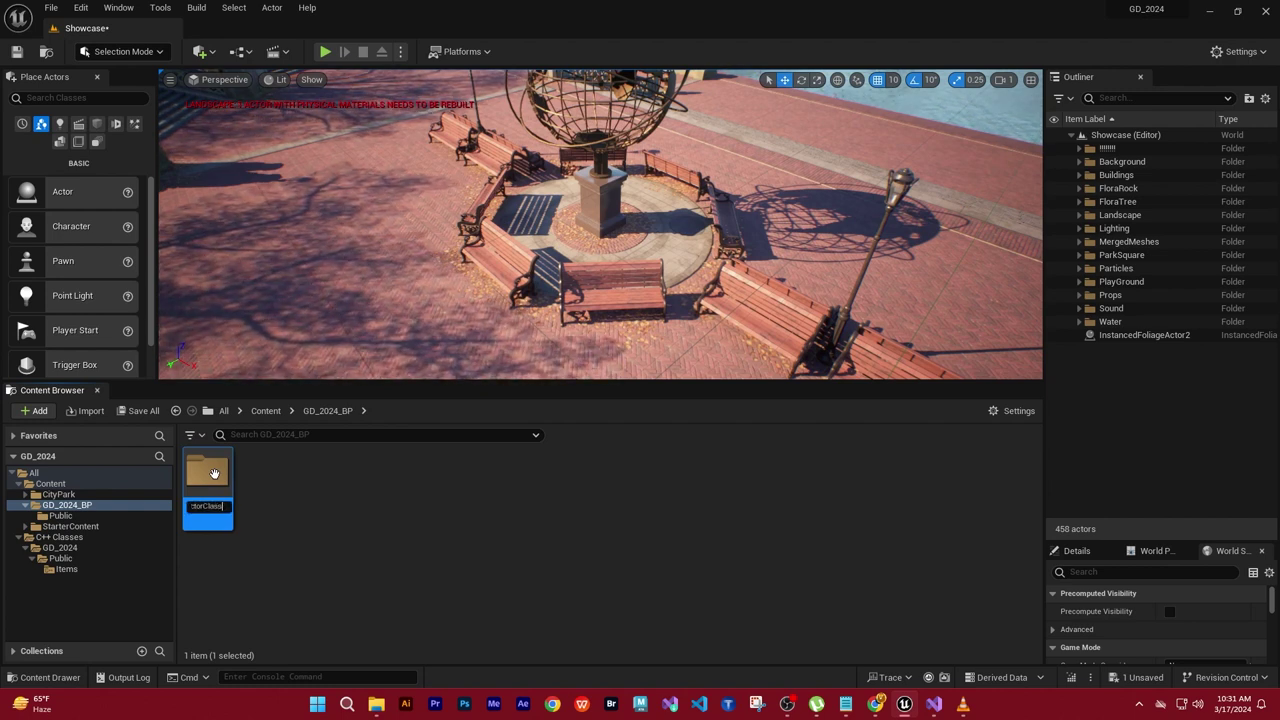
pyautogui.press('Return')
pyautogui.doubleClick(203, 480)
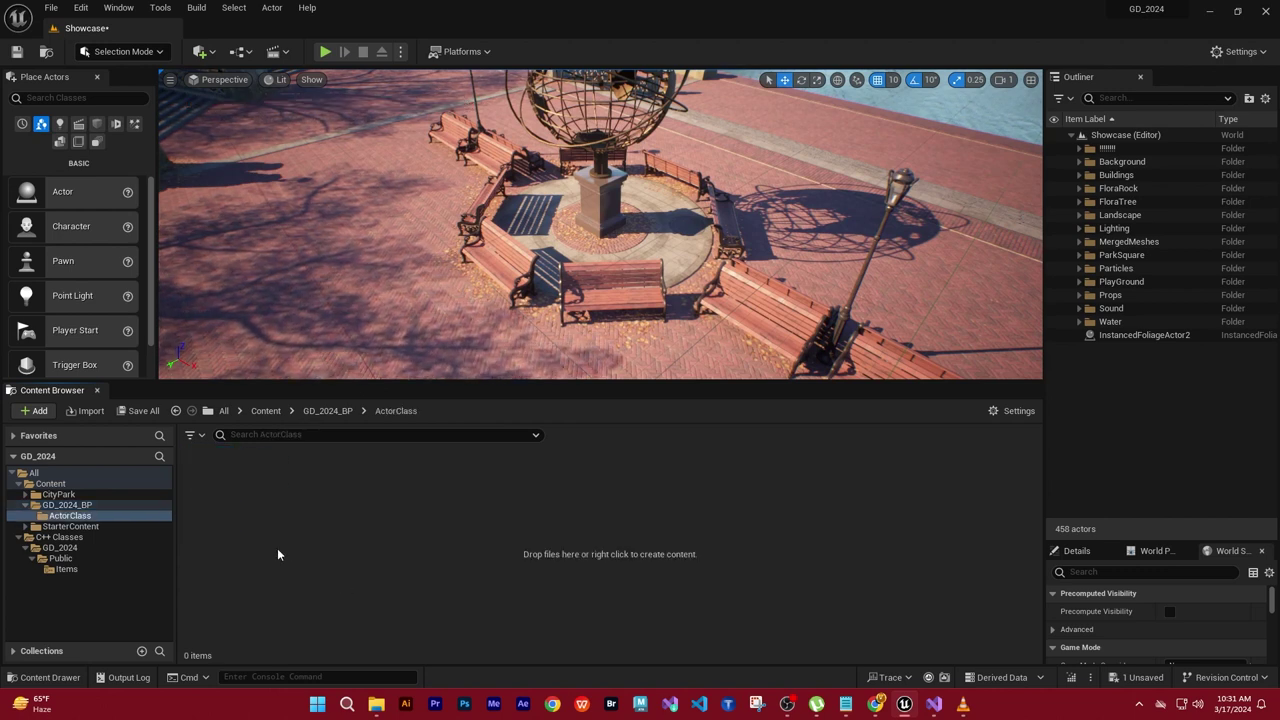
pyautogui.rightClick(277, 548)
# Step: Create a Blueprint Class with ActorClass as parent and name it 'BP_ActorClass'
pyautogui.click(375, 160)
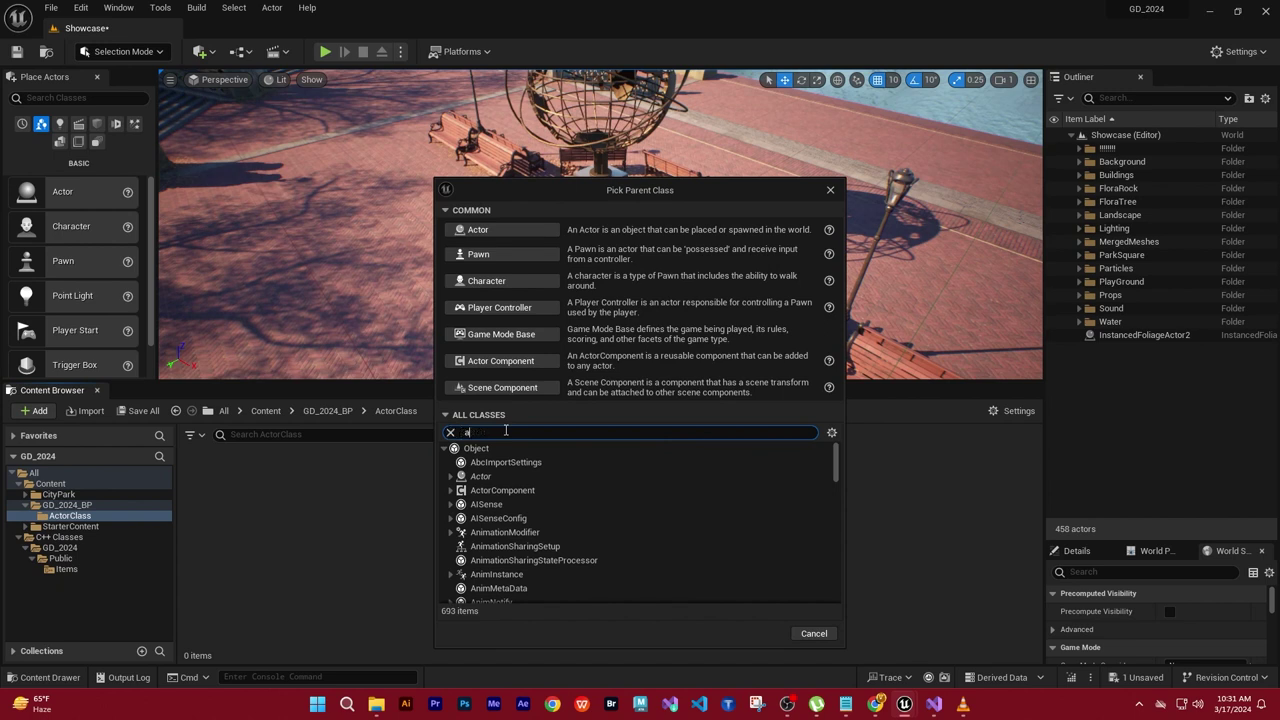
pyautogui.write('ctor')
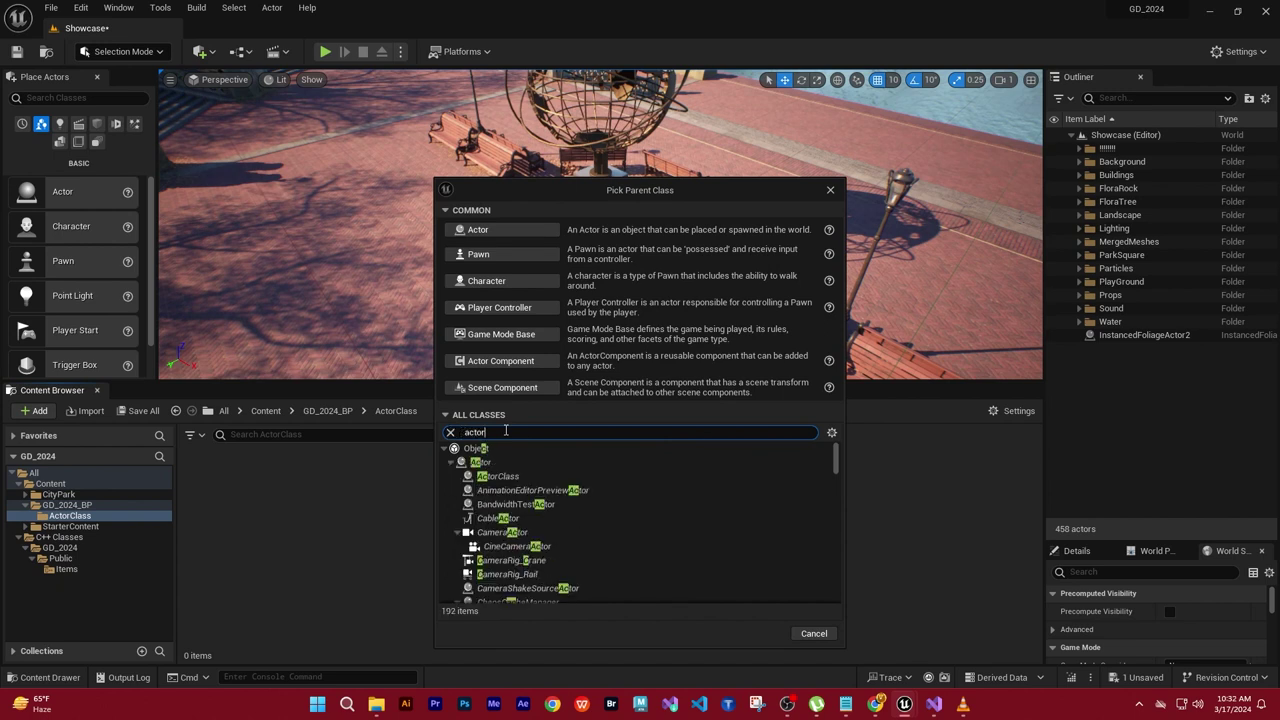
pyautogui.click(507, 477)
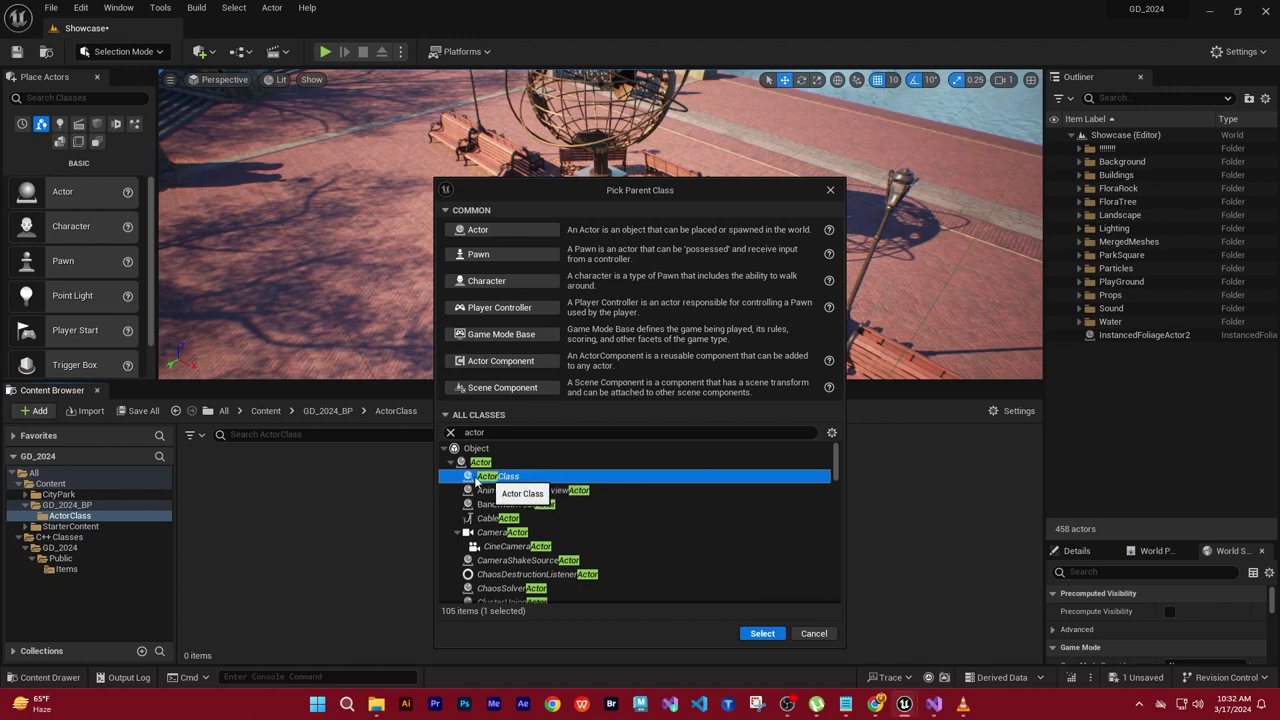
pyautogui.click(760, 634)
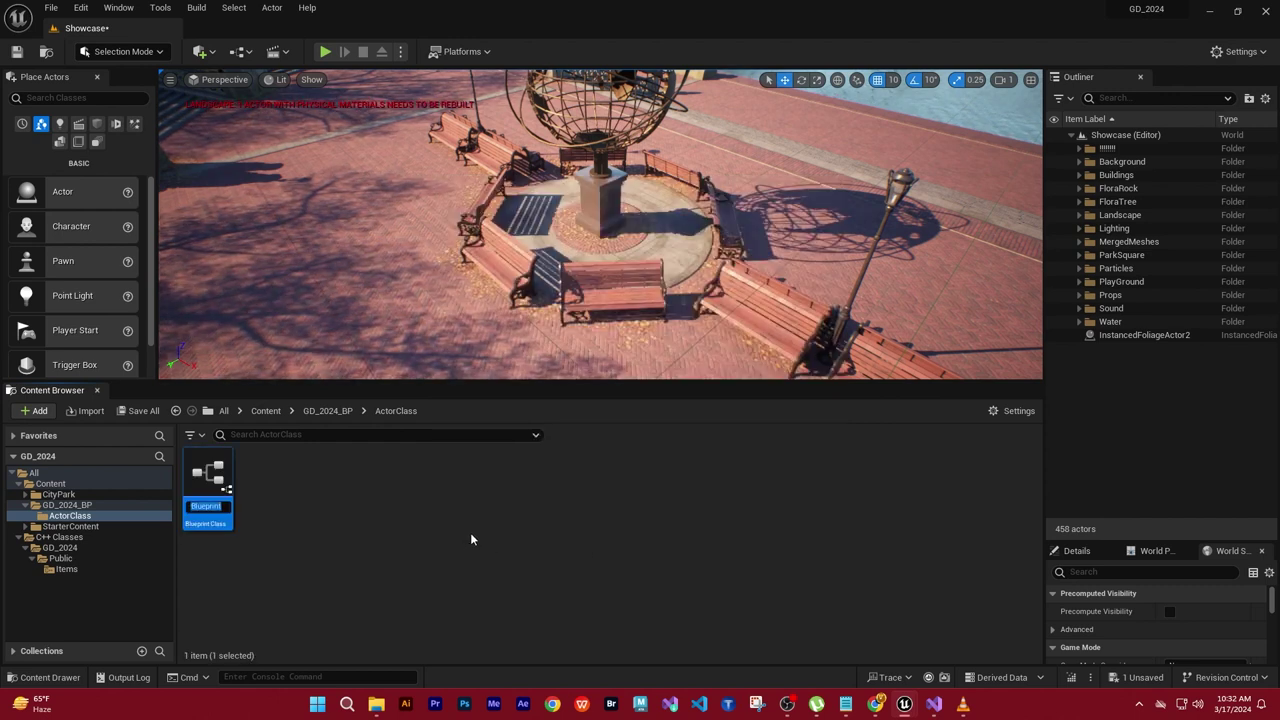
pyautogui.write('BP')
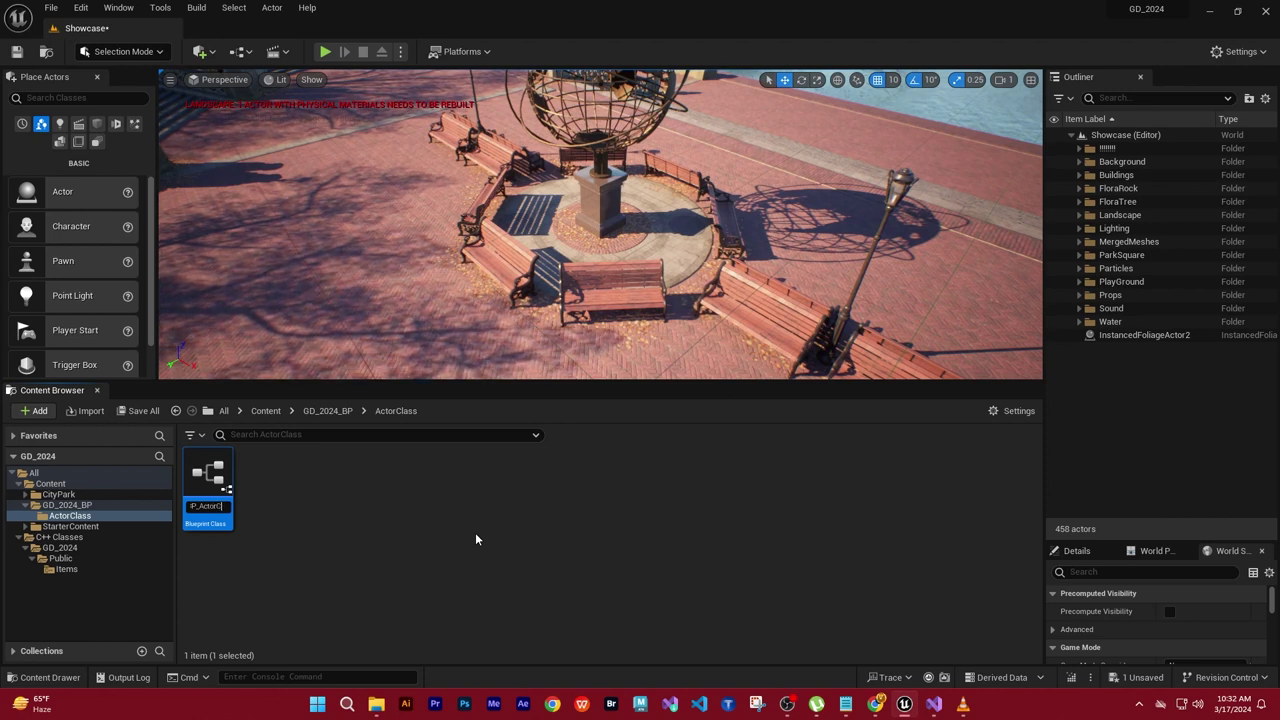
pyautogui.press('Return')
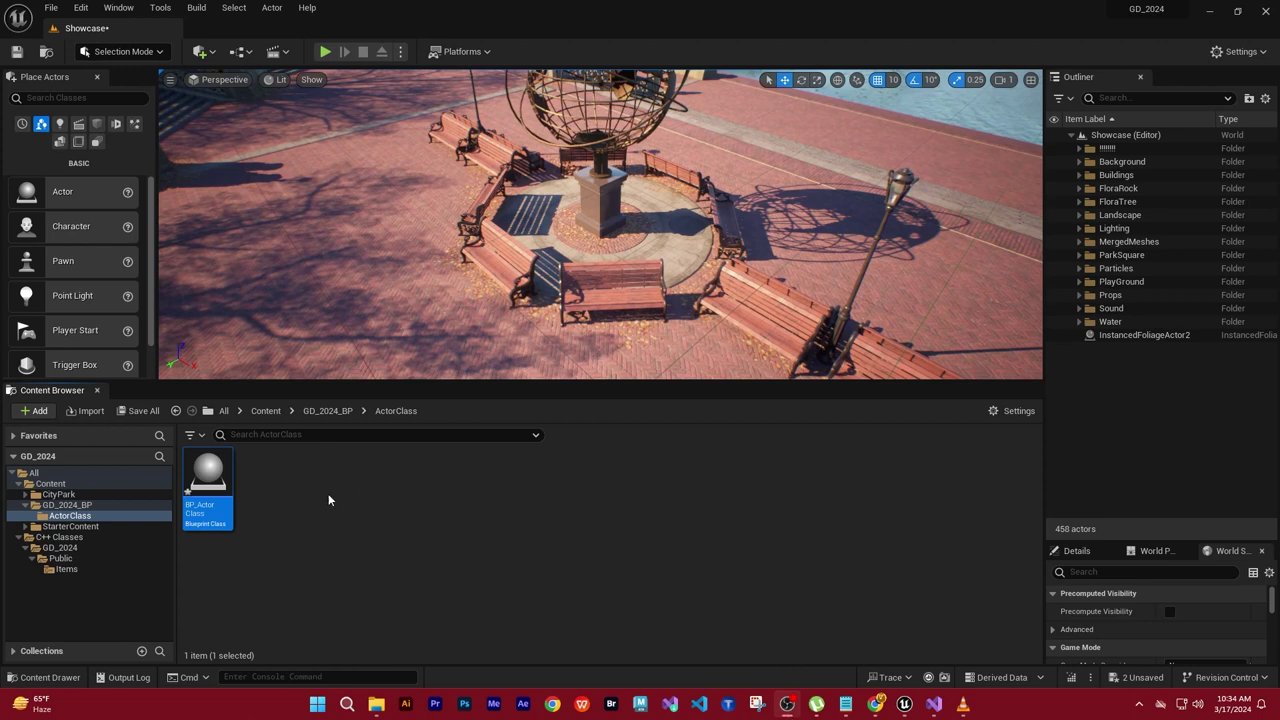
# Step: Drop BP_ActorClass onto the pavement left of the benches and focus the view on it
pyautogui.moveTo(216, 487)
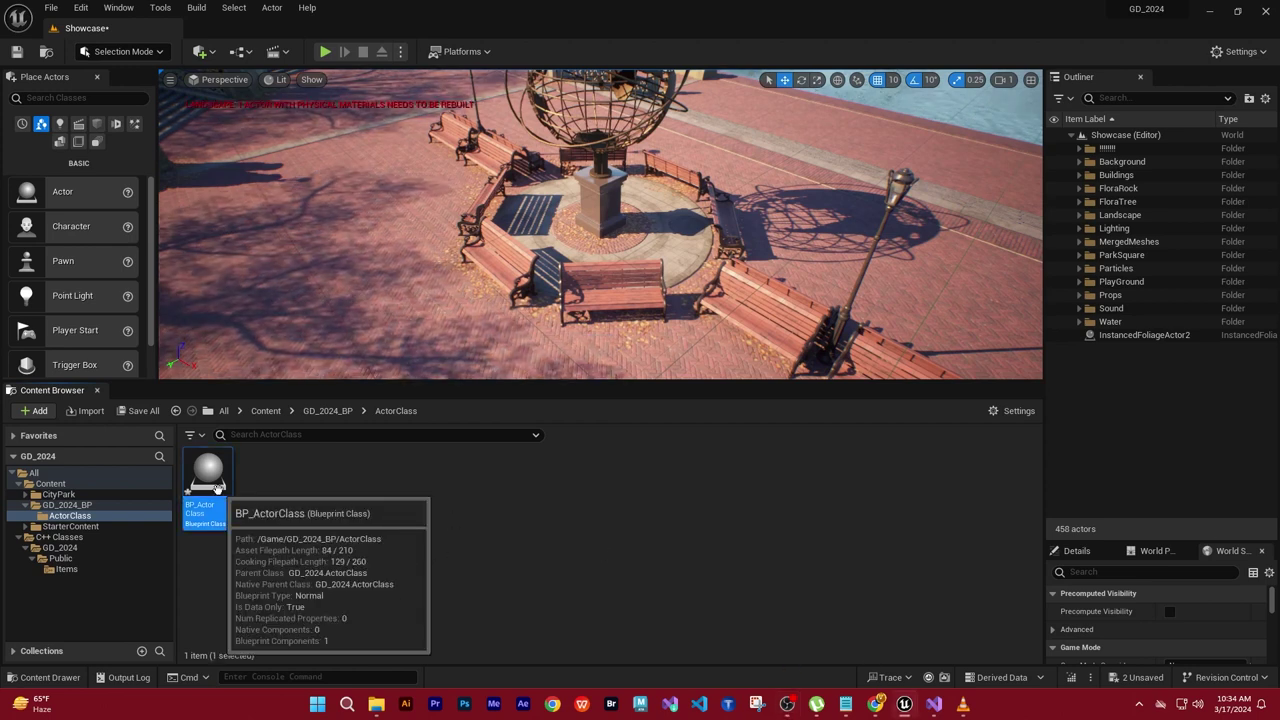
pyautogui.moveTo(211, 485); pyautogui.dragTo(395, 295)
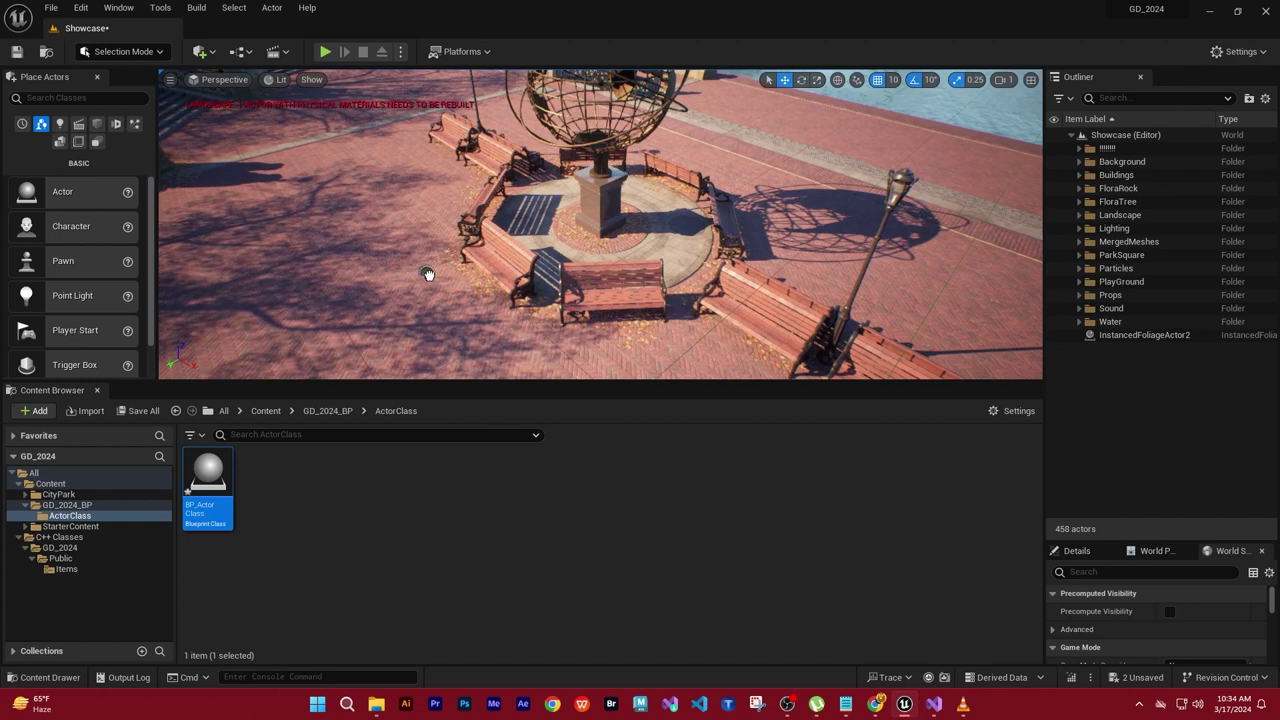
pyautogui.moveTo(426, 275); pyautogui.dragTo(424, 280)
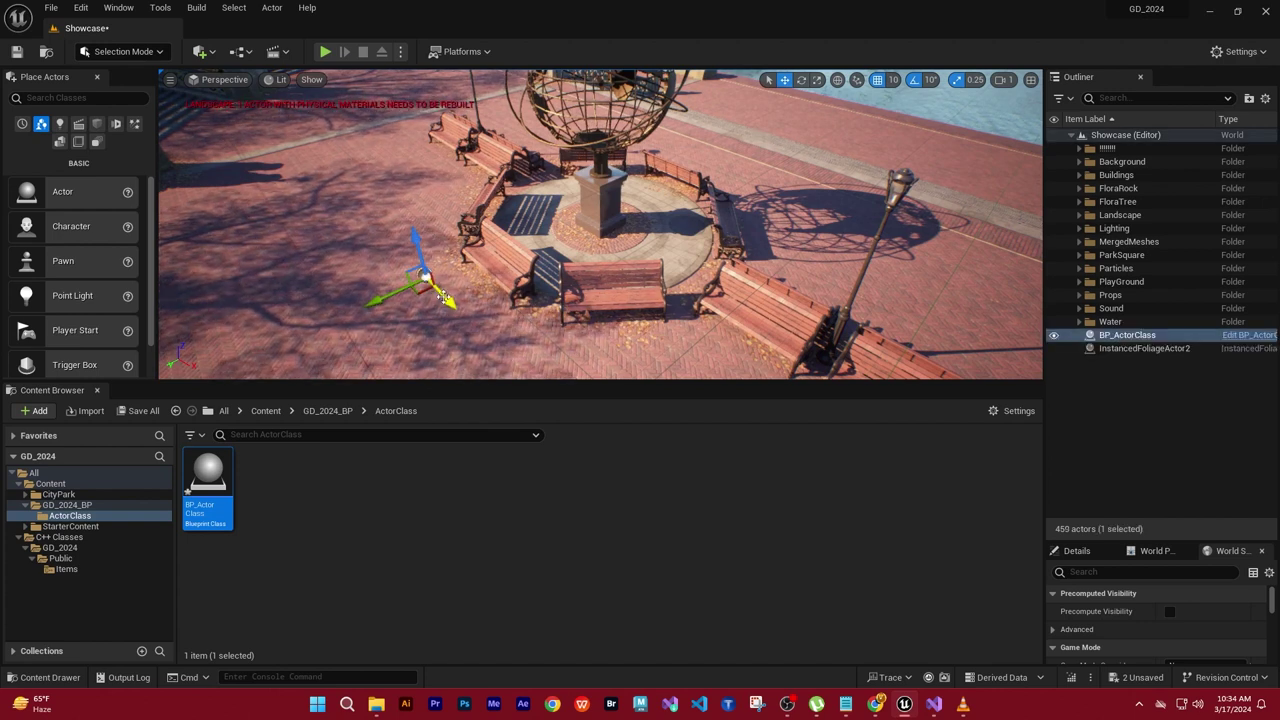
pyautogui.press('f')
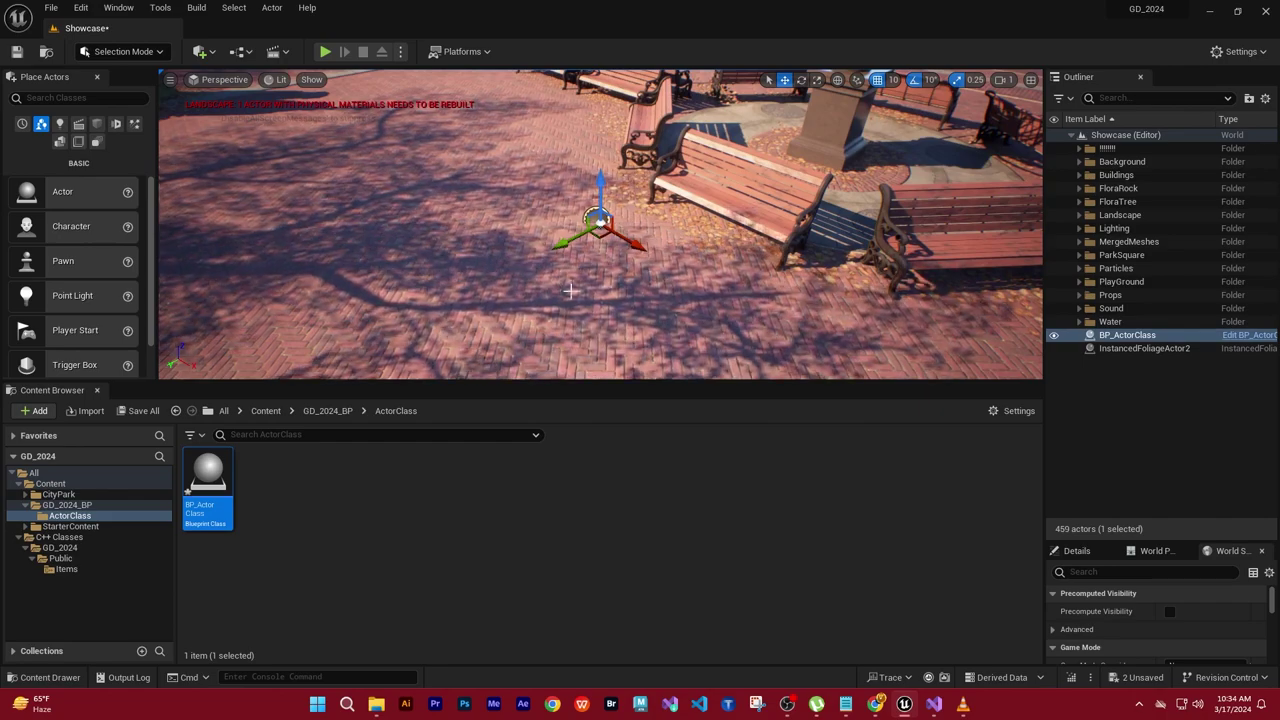
pyautogui.keyDown('alt'); pyautogui.moveTo(569, 290); pyautogui.dragTo(480, 300); pyautogui.keyUp('alt')
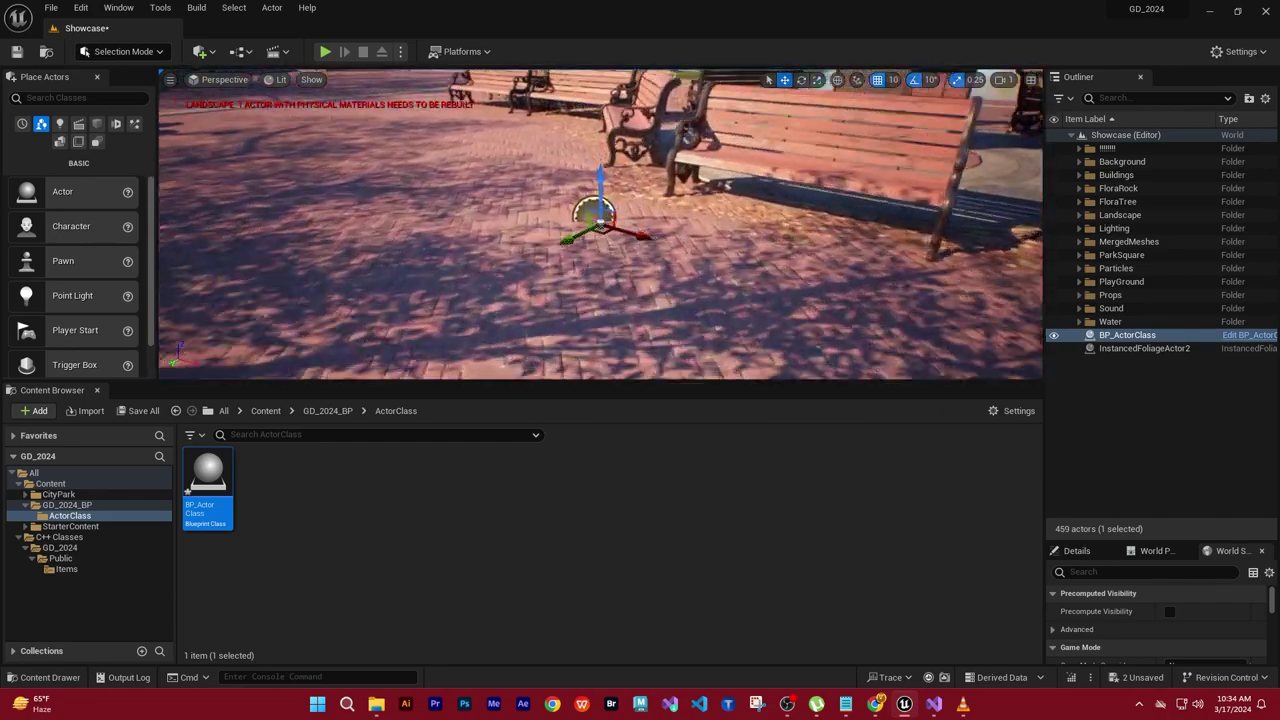
pyautogui.moveTo(480, 300)
pyautogui.keyDown('alt'); pyautogui.mouseDown()
pyautogui.moveTo(600, 185)
pyautogui.moveTo(600, 140)
pyautogui.moveTo(599, 163)
pyautogui.mouseUp(); pyautogui.keyUp('alt')
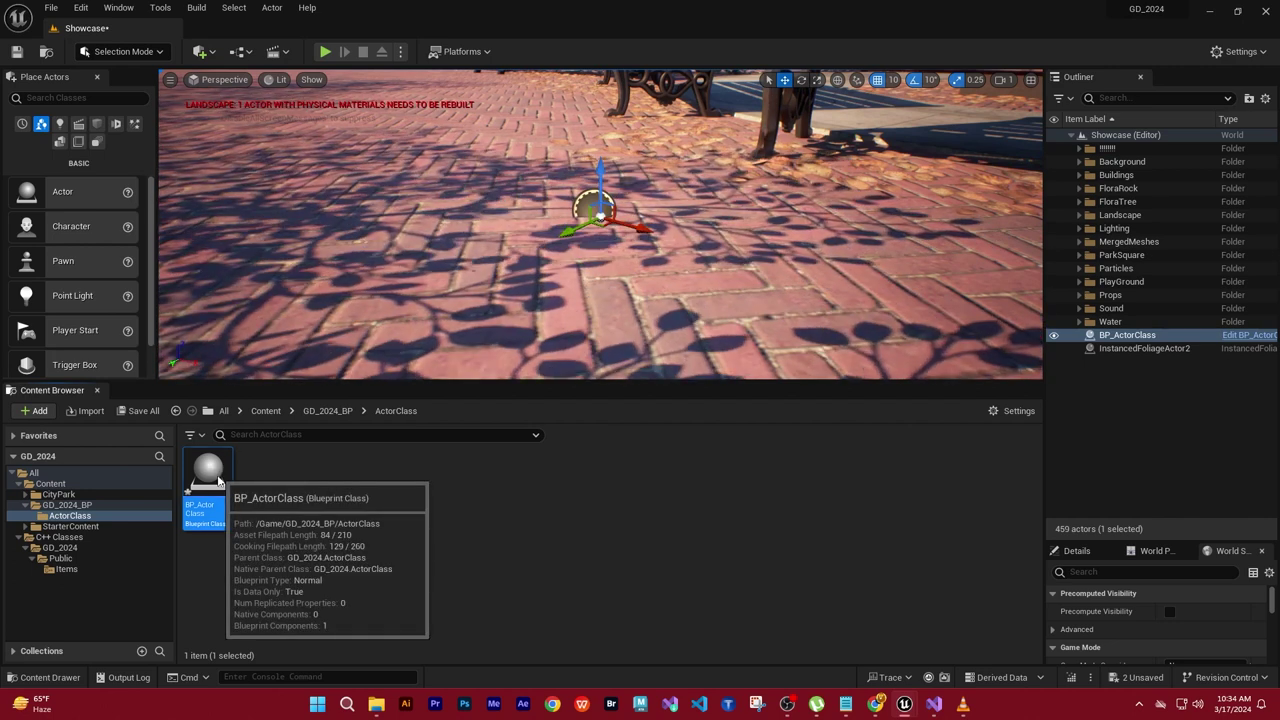
# Step: Open BP_ActorClass in the Blueprint editor and orbit around its preview
pyautogui.doubleClick(210, 475)
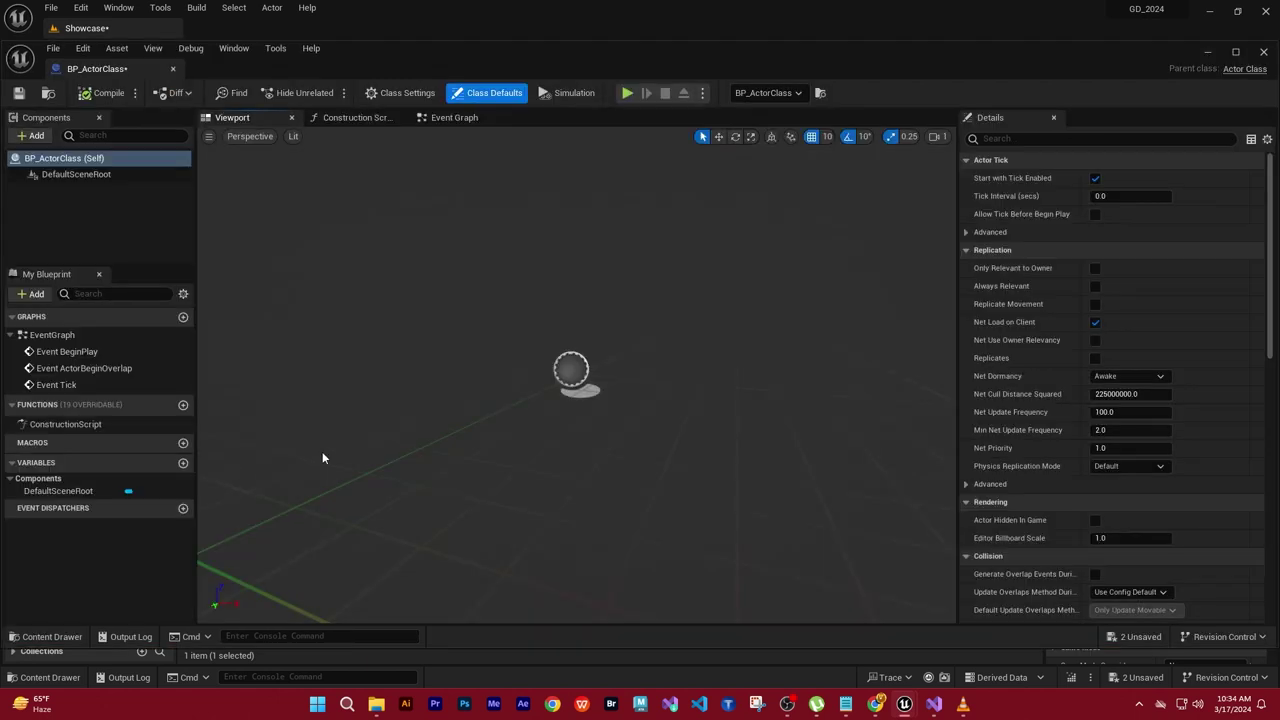
pyautogui.moveTo(729, 393); pyautogui.dragTo(680, 393)
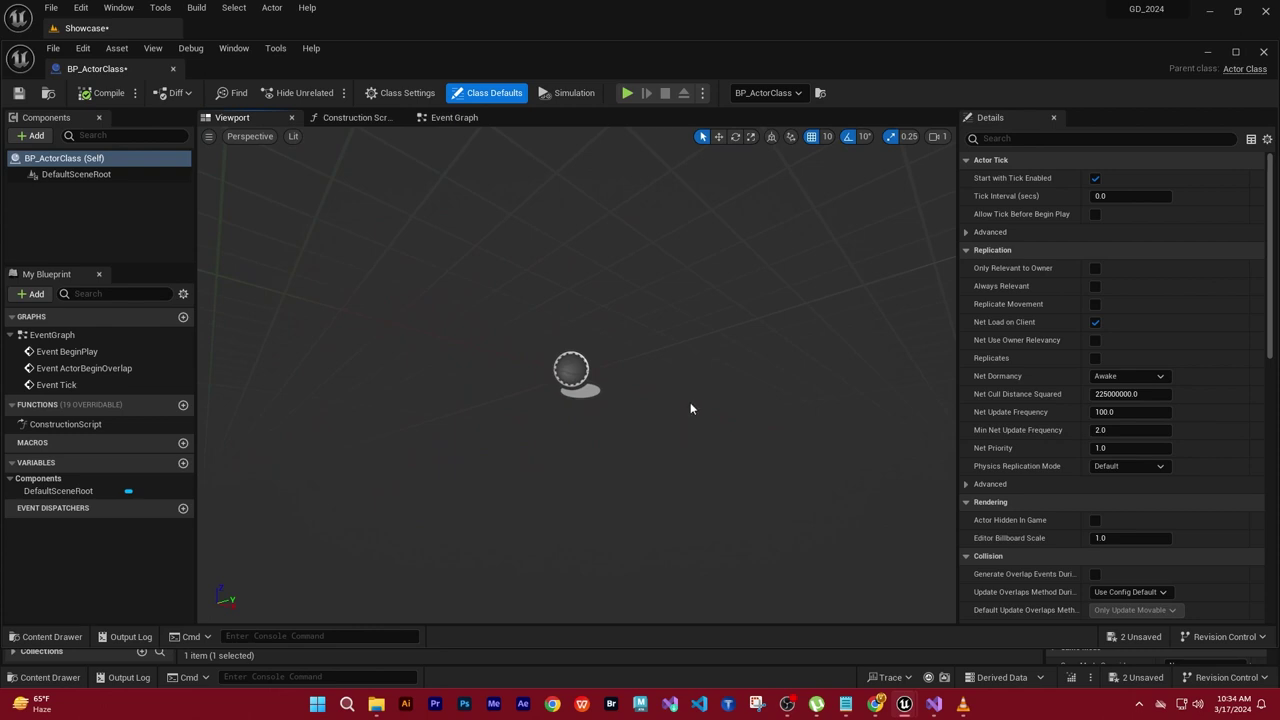
pyautogui.moveTo(691, 399); pyautogui.dragTo(660, 399)
pyautogui.moveTo(660, 399)
pyautogui.mouseDown()
pyautogui.moveTo(640, 399)
pyautogui.moveTo(655, 440)
pyautogui.moveTo(660, 380)
pyautogui.mouseUp()
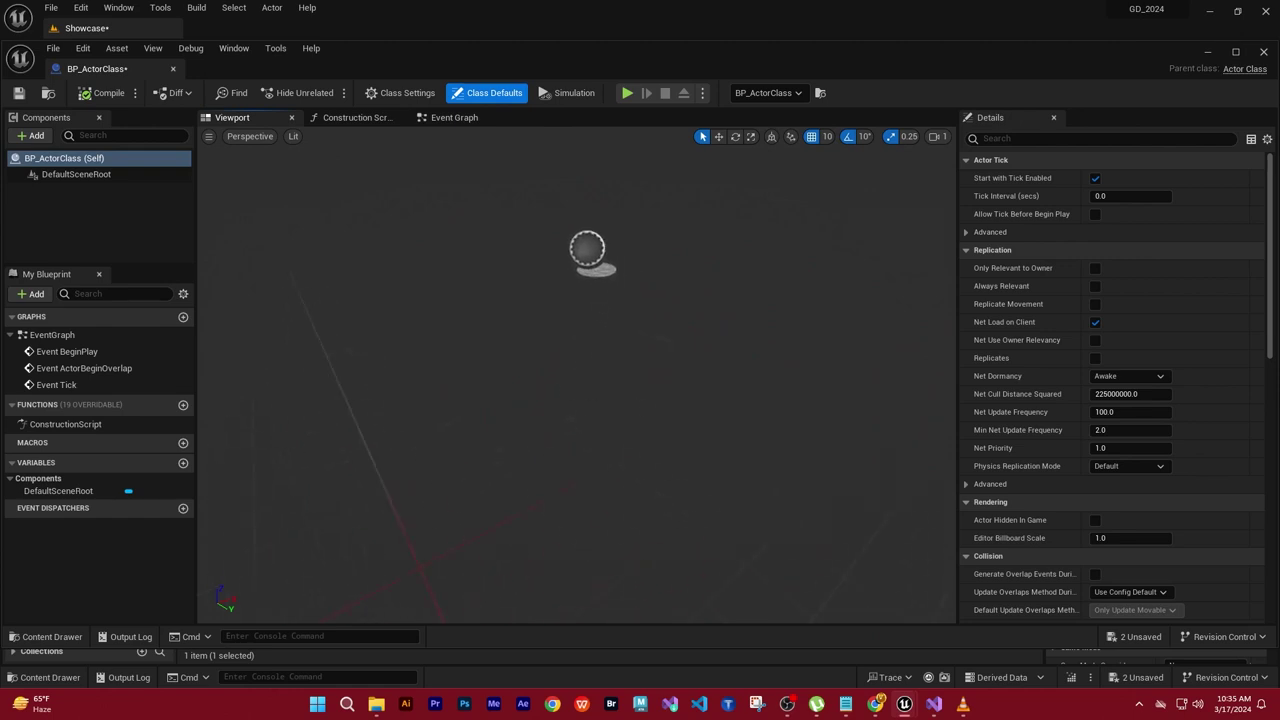
pyautogui.moveTo(660, 380); pyautogui.dragTo(640, 350, button='right')
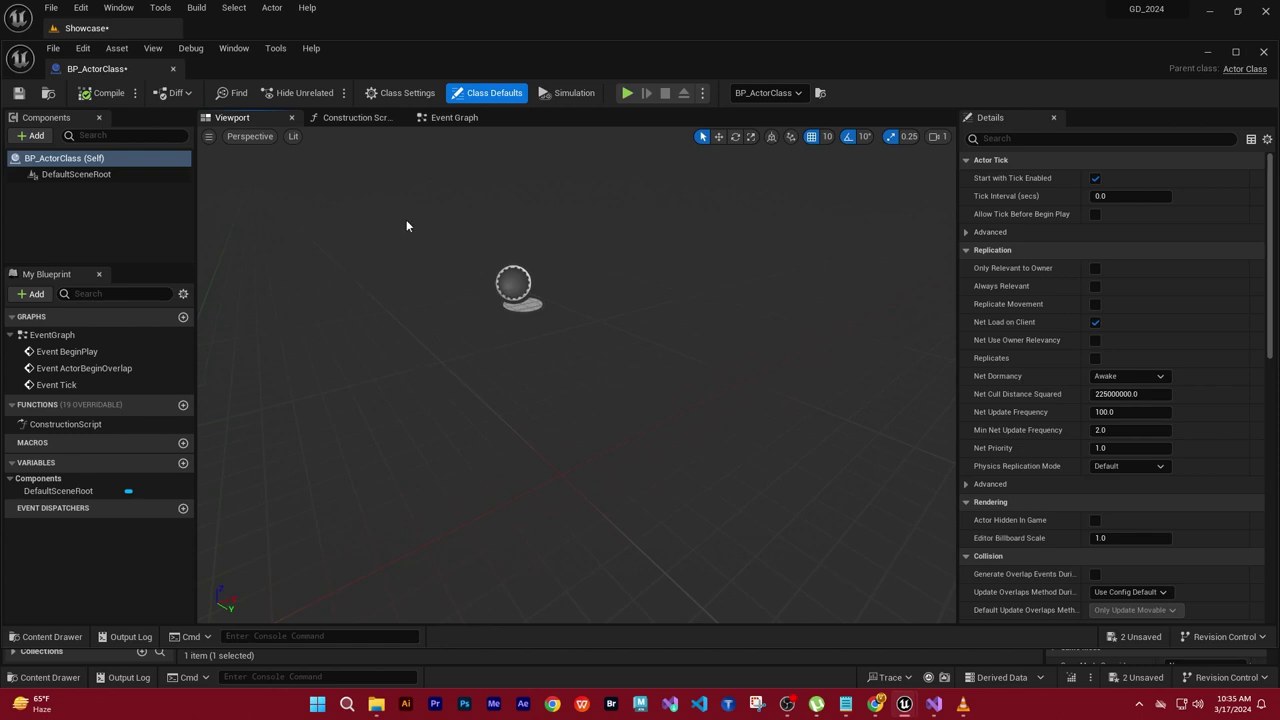
# Step: Review the Construction Script and Event Graph, then dock the editor beside the Showcase level
pyautogui.click(352, 117)
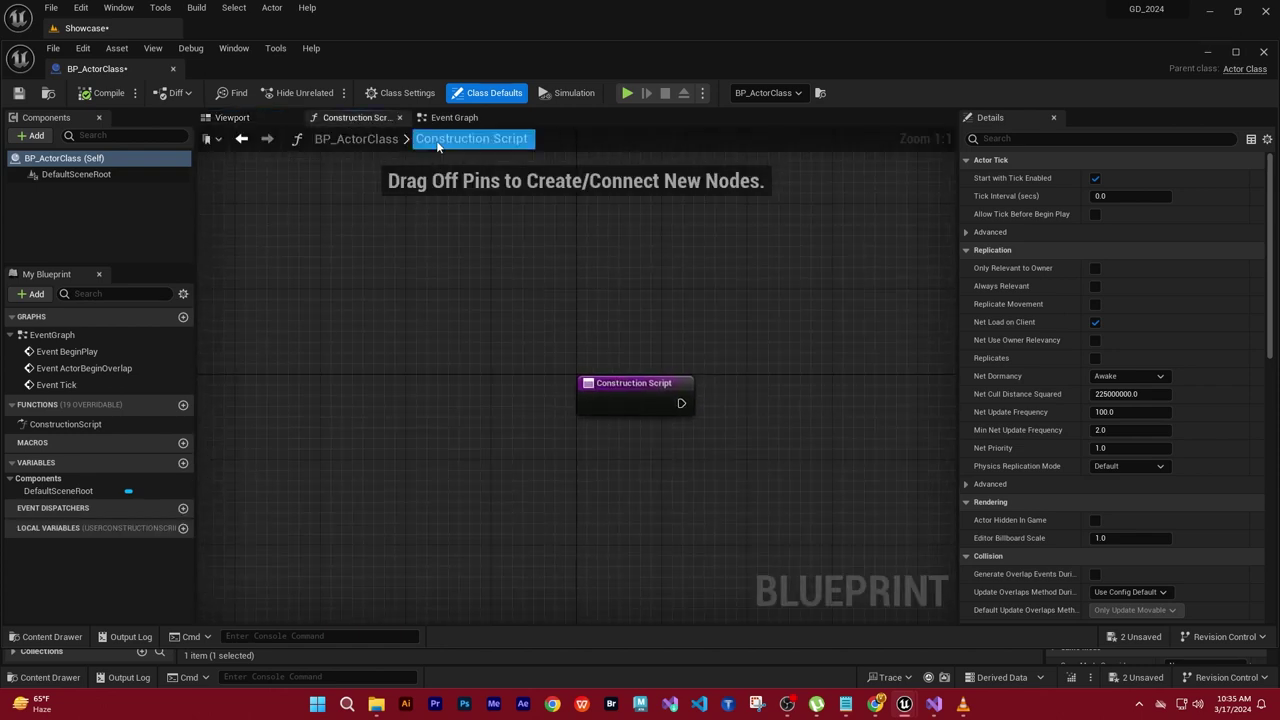
pyautogui.click(454, 117)
pyautogui.scroll(-1, 480, 343)
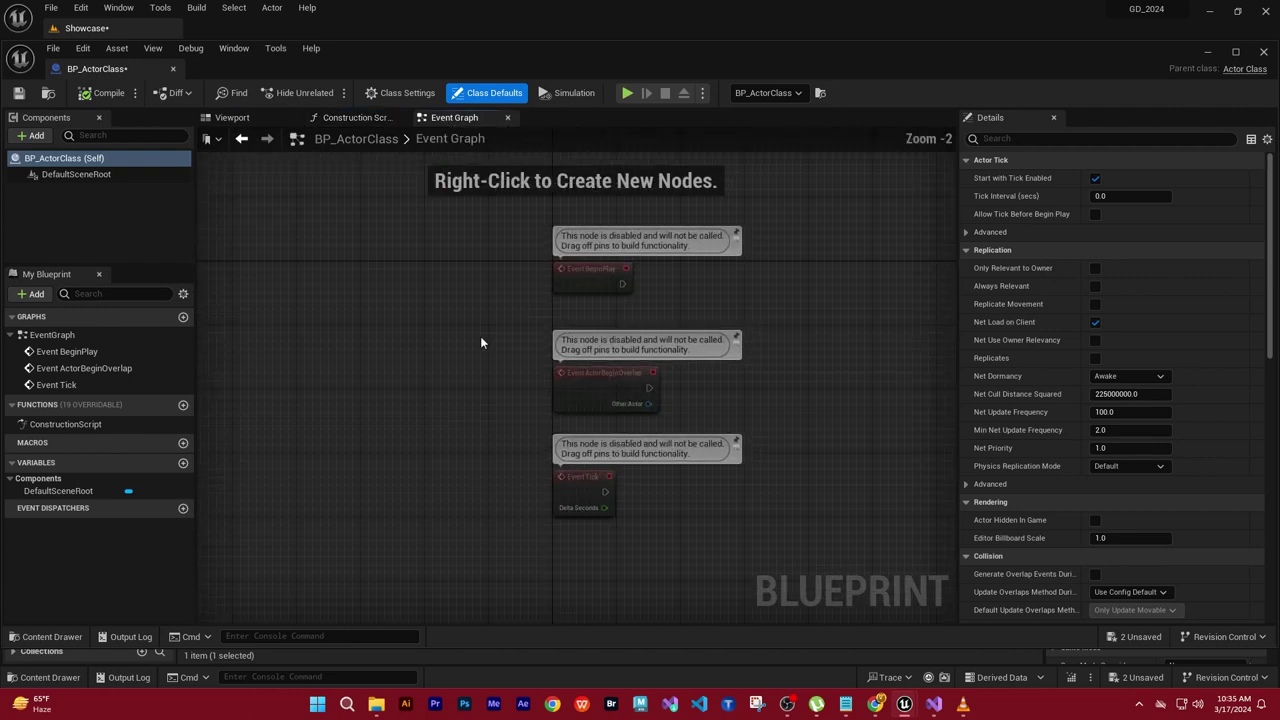
pyautogui.moveTo(480, 343)
pyautogui.mouseDown(button='right')
pyautogui.moveTo(480, 432)
pyautogui.moveTo(481, 337)
pyautogui.mouseUp(button='right')
pyautogui.scroll(2, 490, 425)
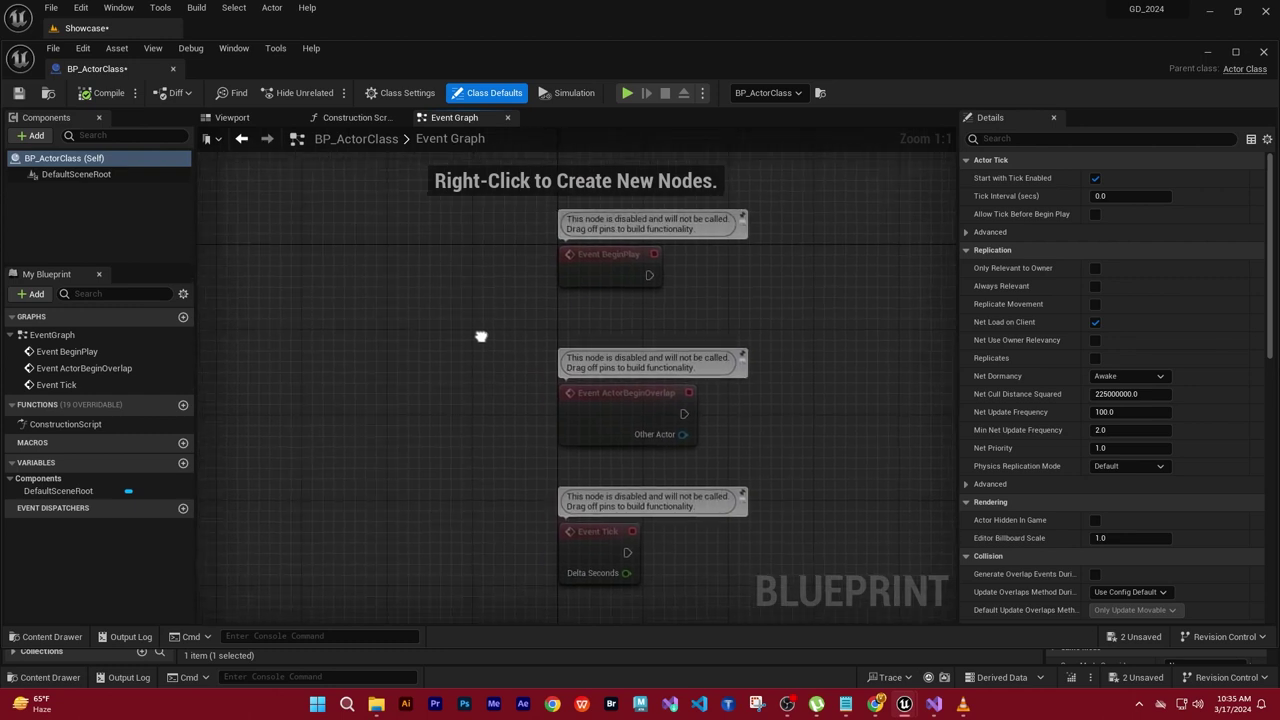
pyautogui.click(358, 118)
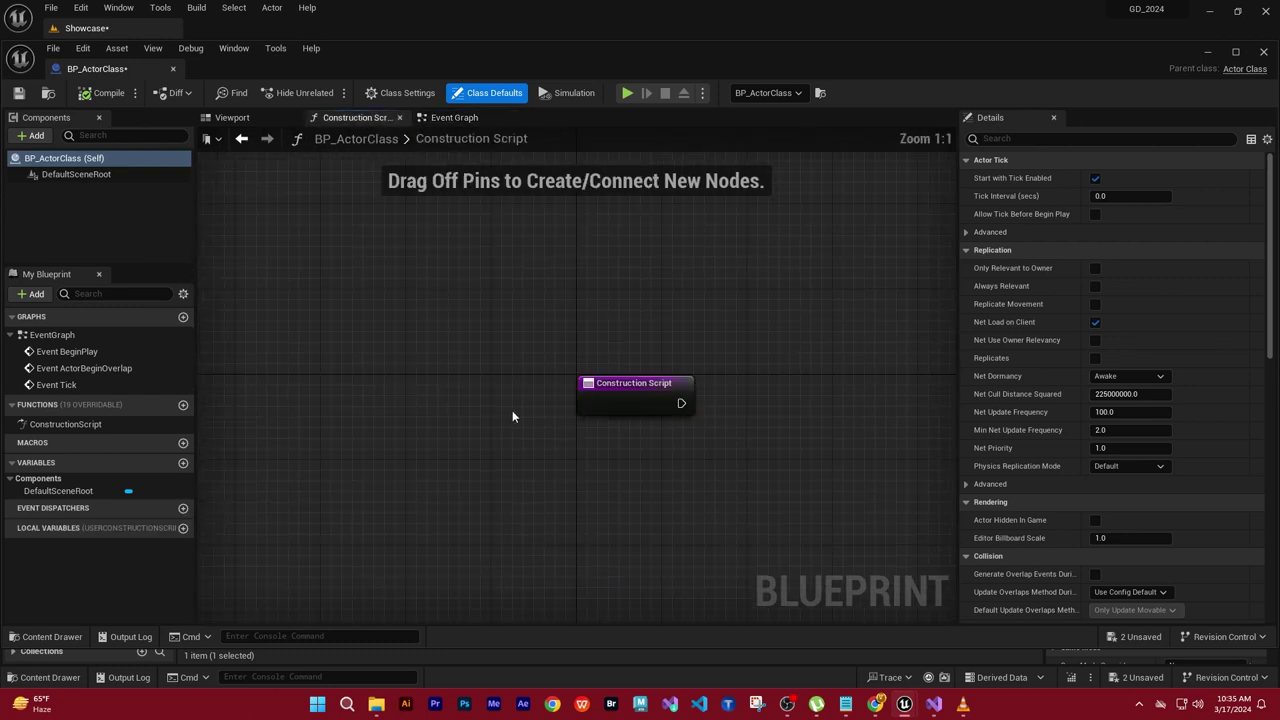
pyautogui.click(254, 117)
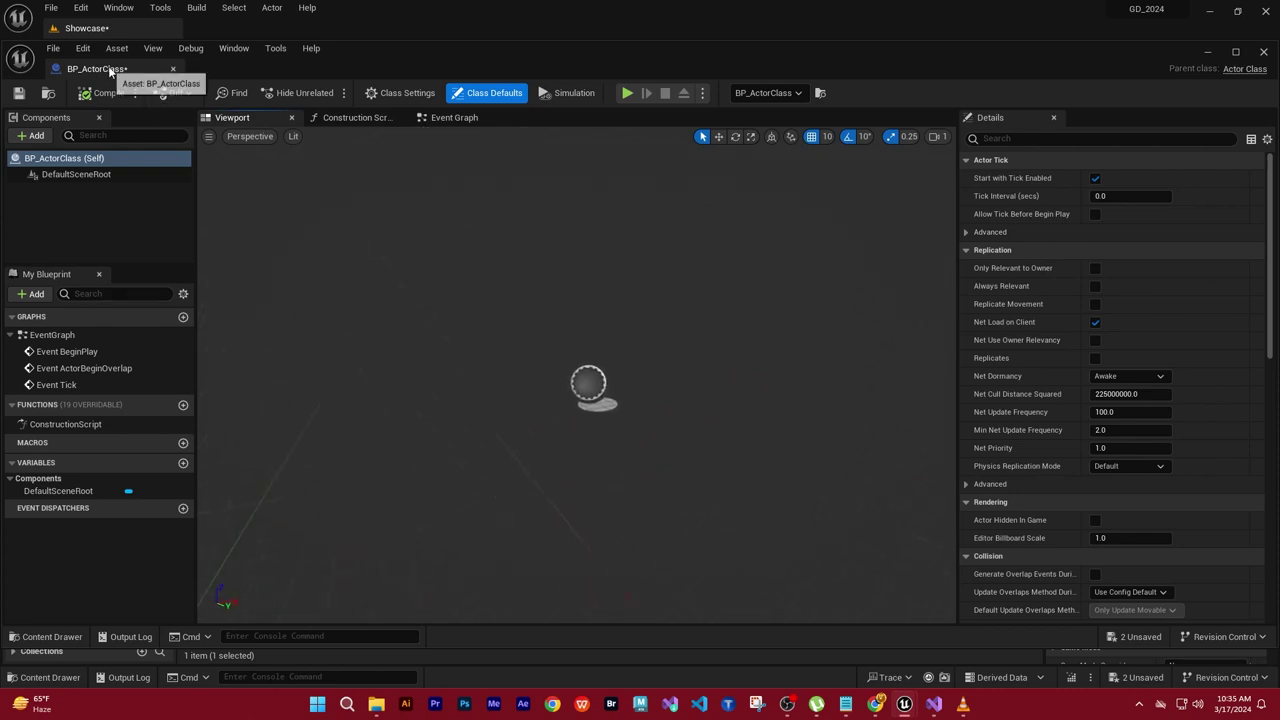
pyautogui.moveTo(124, 70); pyautogui.dragTo(243, 34)
# Step: Switch to the Showcase level and fly from an aerial park view down to the curved road
pyautogui.click(132, 28)
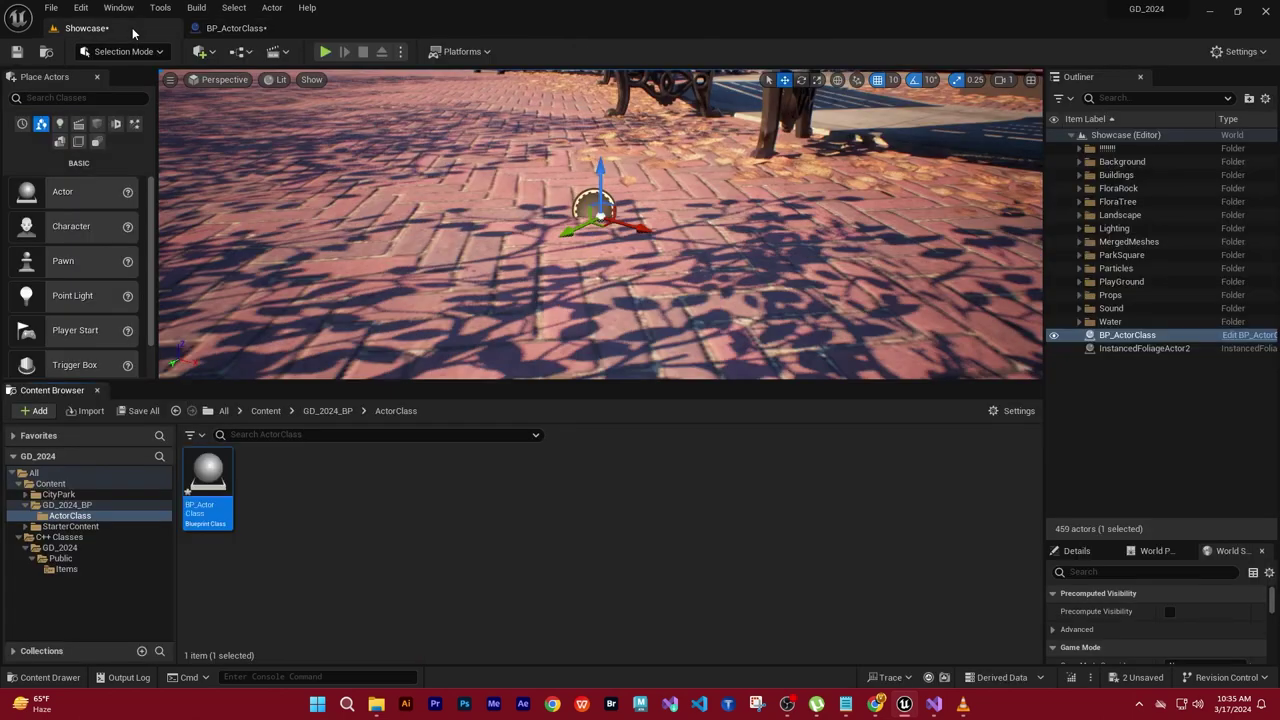
pyautogui.keyDown('alt'); pyautogui.moveTo(720, 257); pyautogui.dragTo(630, 262); pyautogui.keyUp('alt')
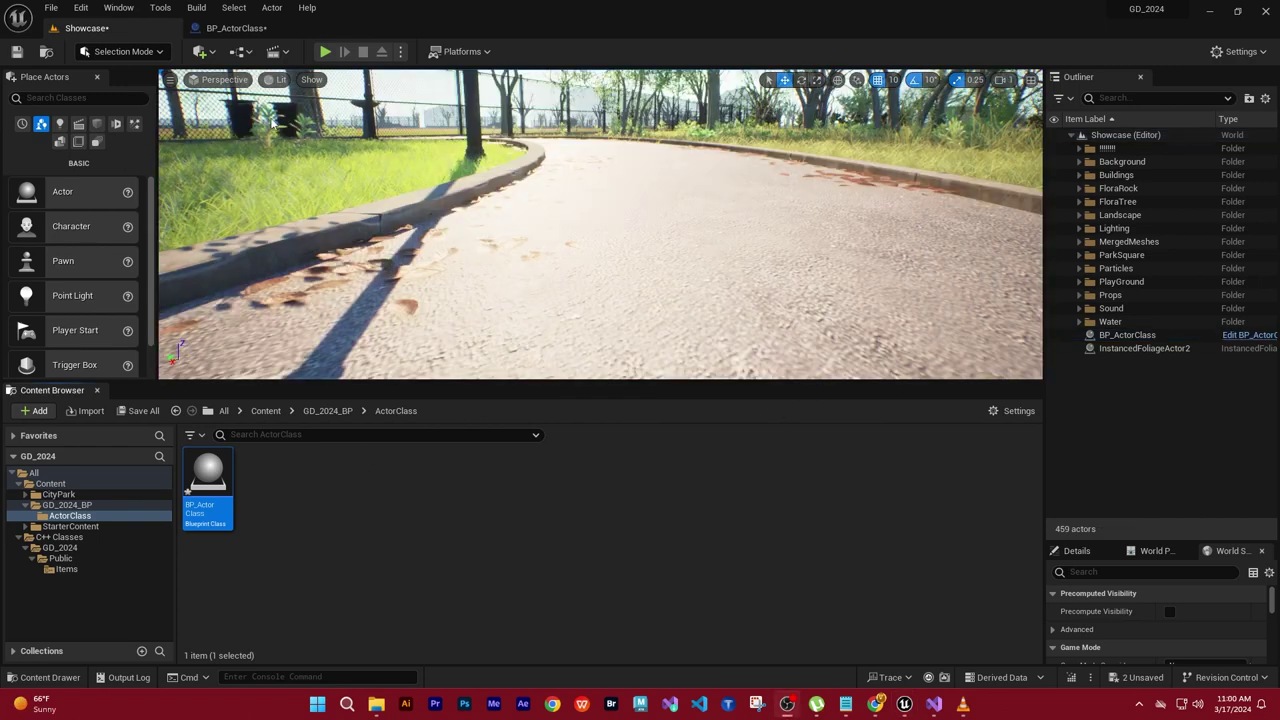
pyautogui.moveTo(450, 243); pyautogui.dragTo(450, 243, button='right')
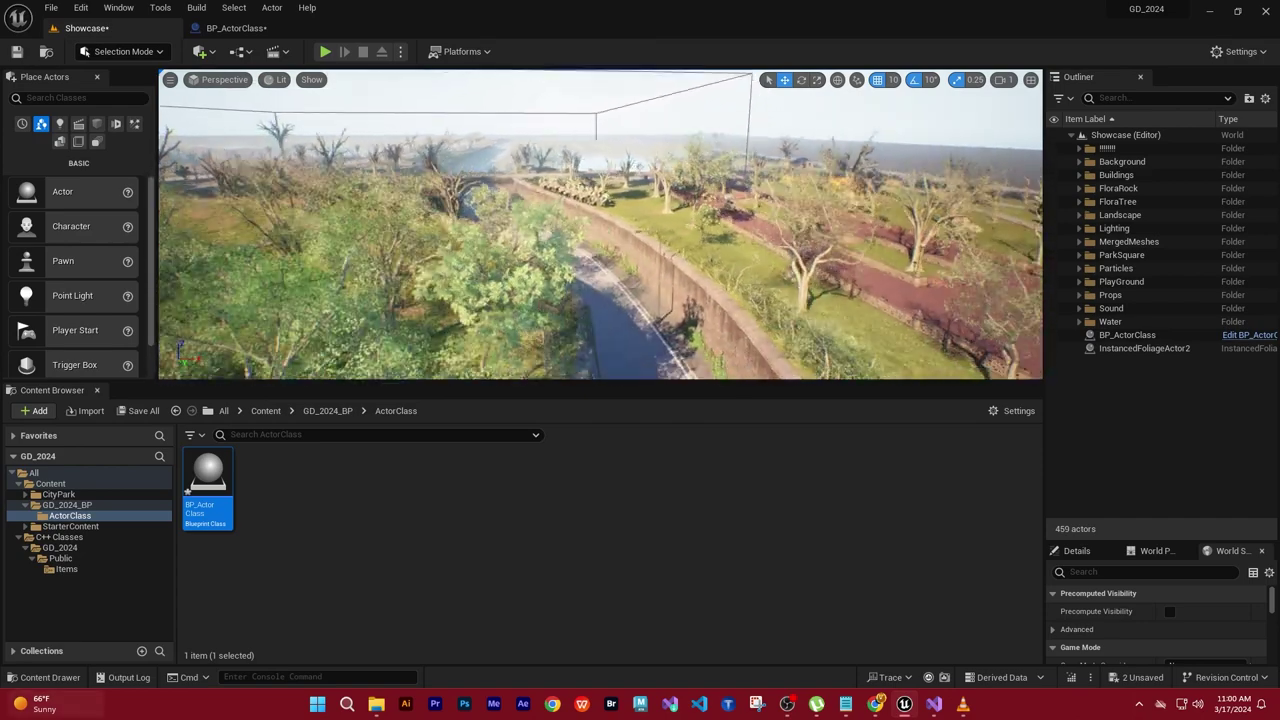
pyautogui.moveTo(30, 703)
pyautogui.moveTo(450, 243); pyautogui.dragTo(450, 243, button='right')
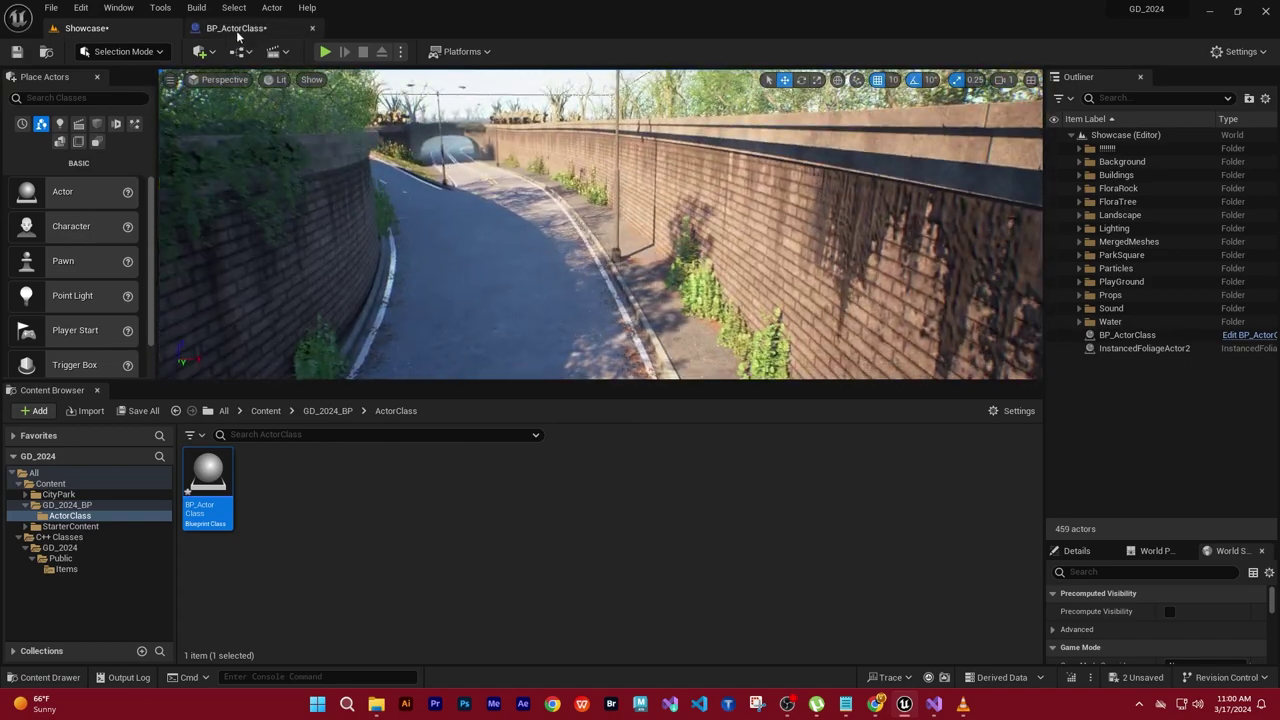
# Step: In BP_ActorClass's Event Graph, reposition Event BeginPlay and search node actions for 'print'
pyautogui.click(236, 28)
pyautogui.click(468, 78)
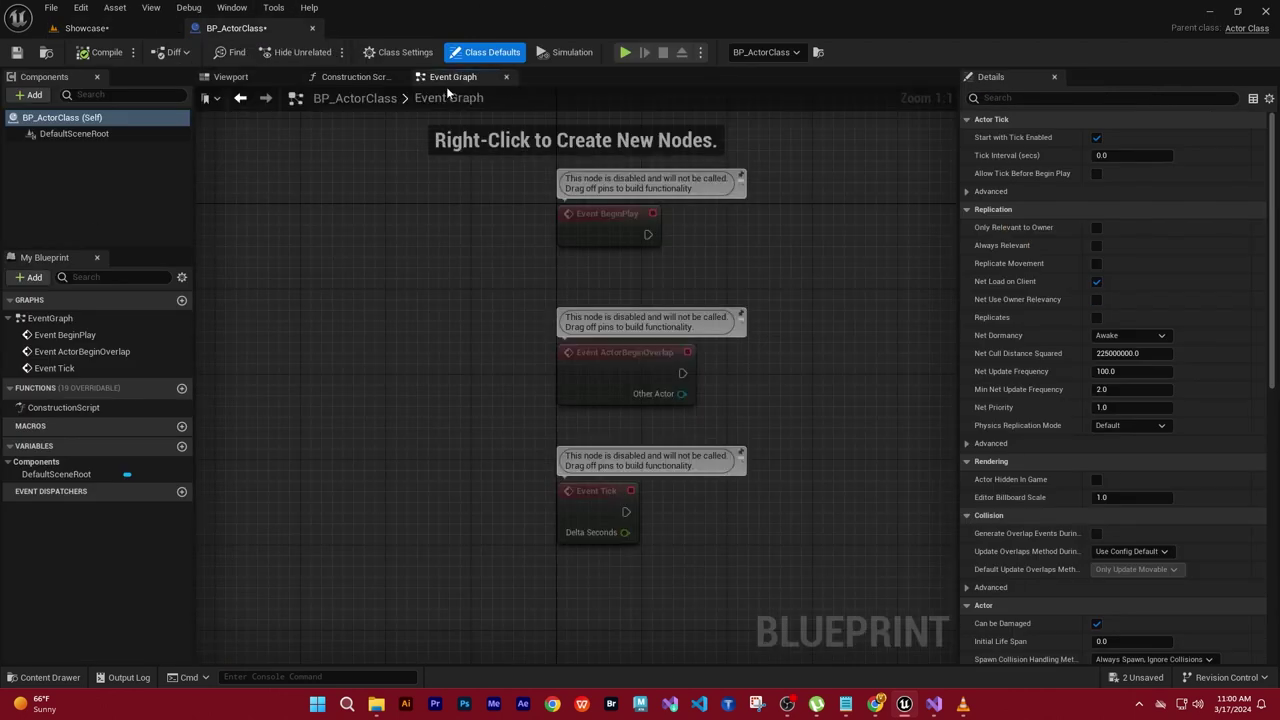
pyautogui.moveTo(752, 292); pyautogui.dragTo(546, 370, button='right')
pyautogui.scroll(2, 465, 332)
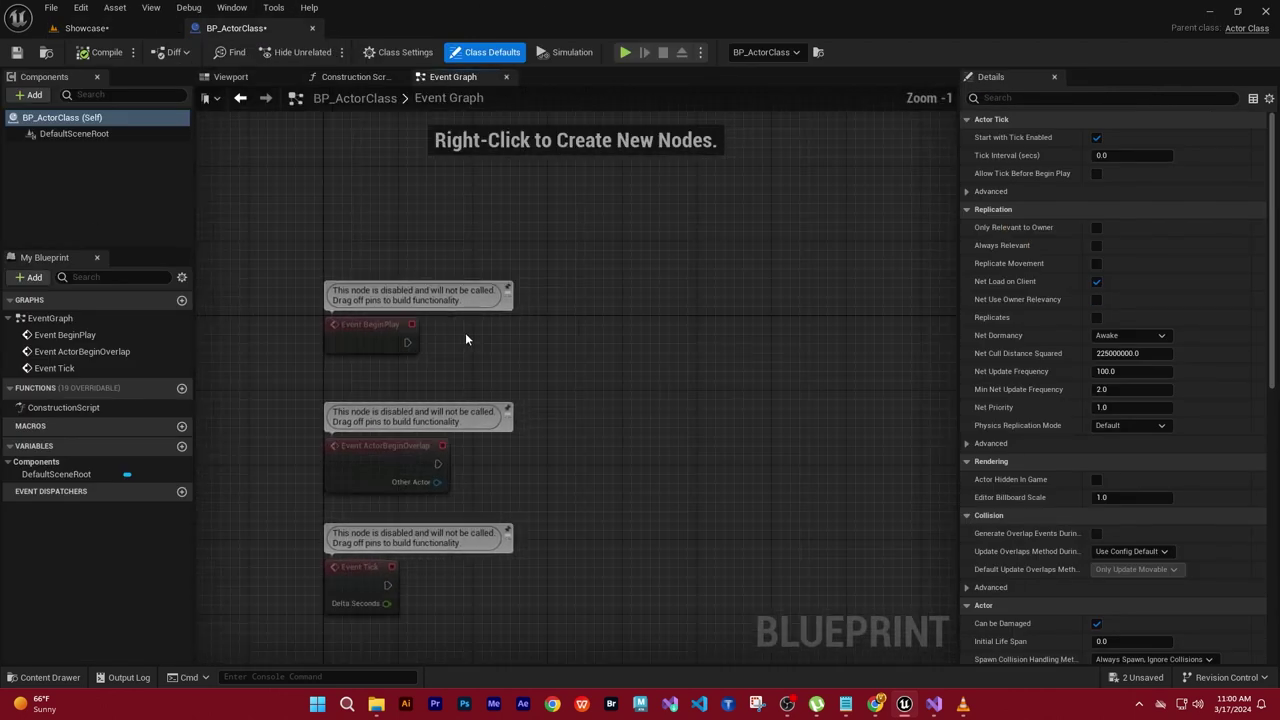
pyautogui.moveTo(334, 325); pyautogui.dragTo(449, 261)
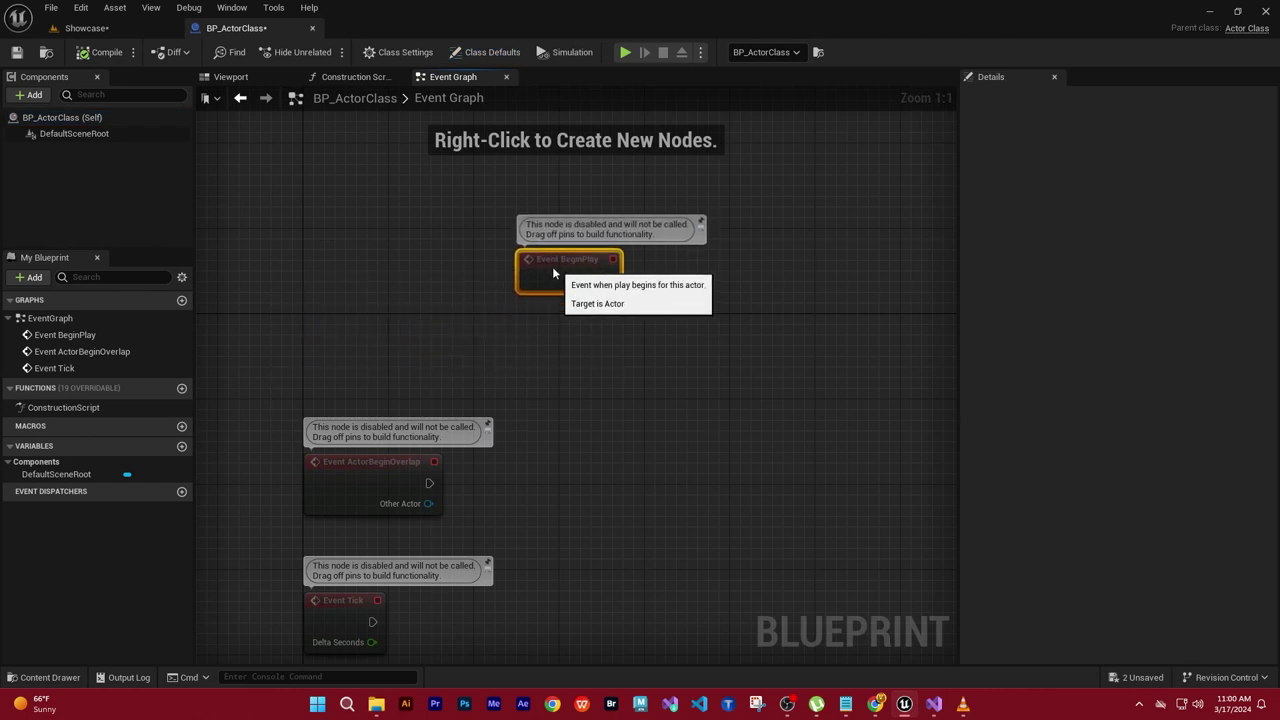
pyautogui.click(578, 345)
pyautogui.rightClick(586, 328)
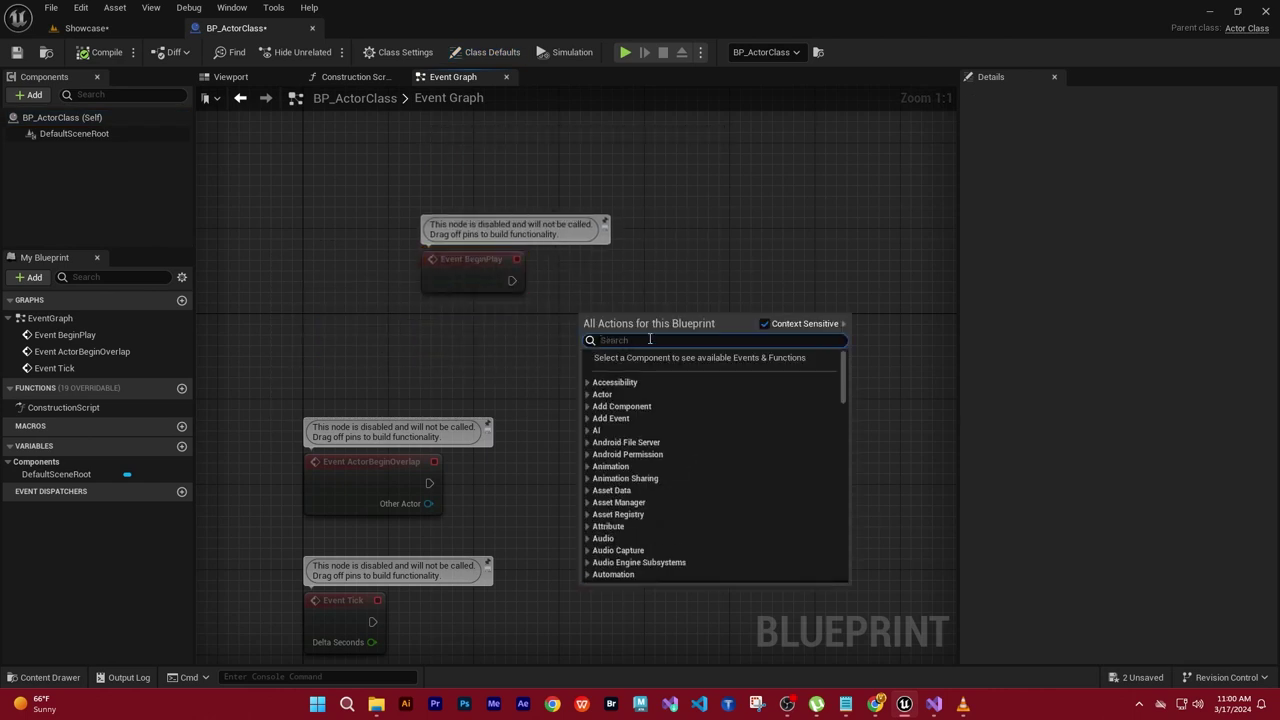
pyautogui.write('print')
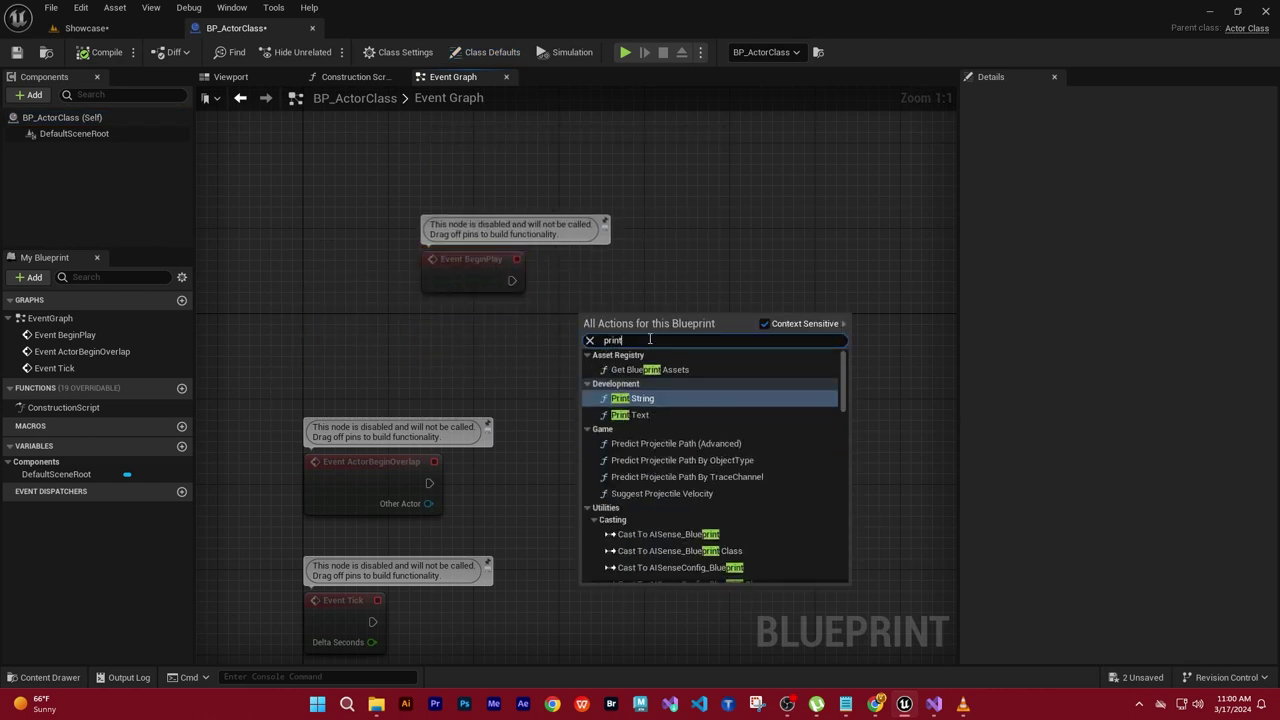
# Step: Add a Print String node wired to Event BeginPlay with In String 'Start Game'
pyautogui.click(635, 399)
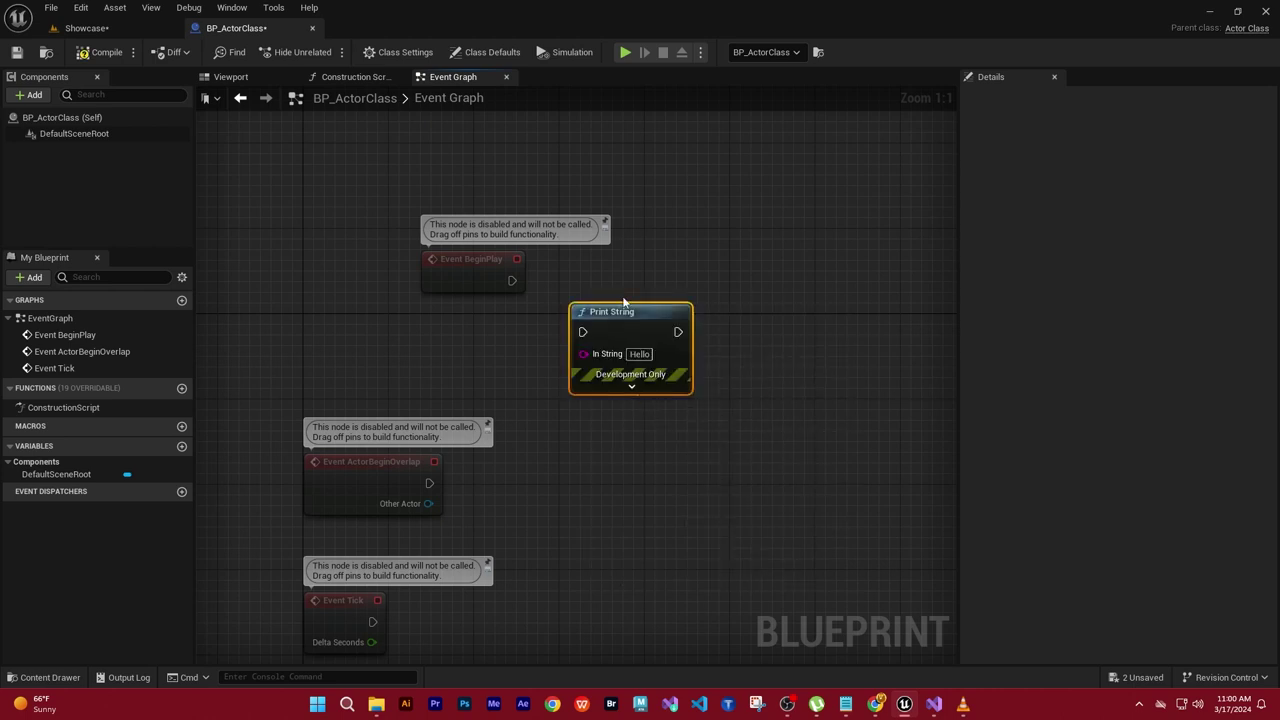
pyautogui.moveTo(652, 310)
pyautogui.mouseDown()
pyautogui.moveTo(781, 219)
pyautogui.moveTo(760, 240)
pyautogui.mouseUp()
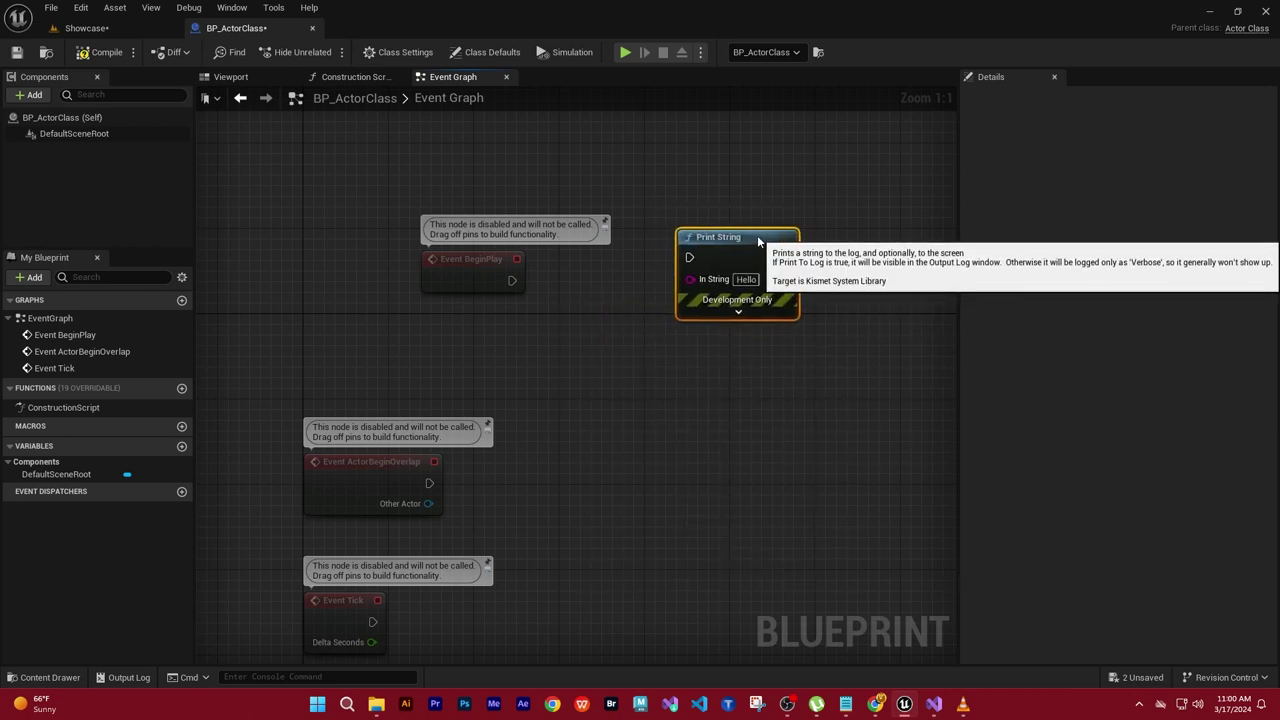
pyautogui.moveTo(512, 280); pyautogui.dragTo(707, 253)
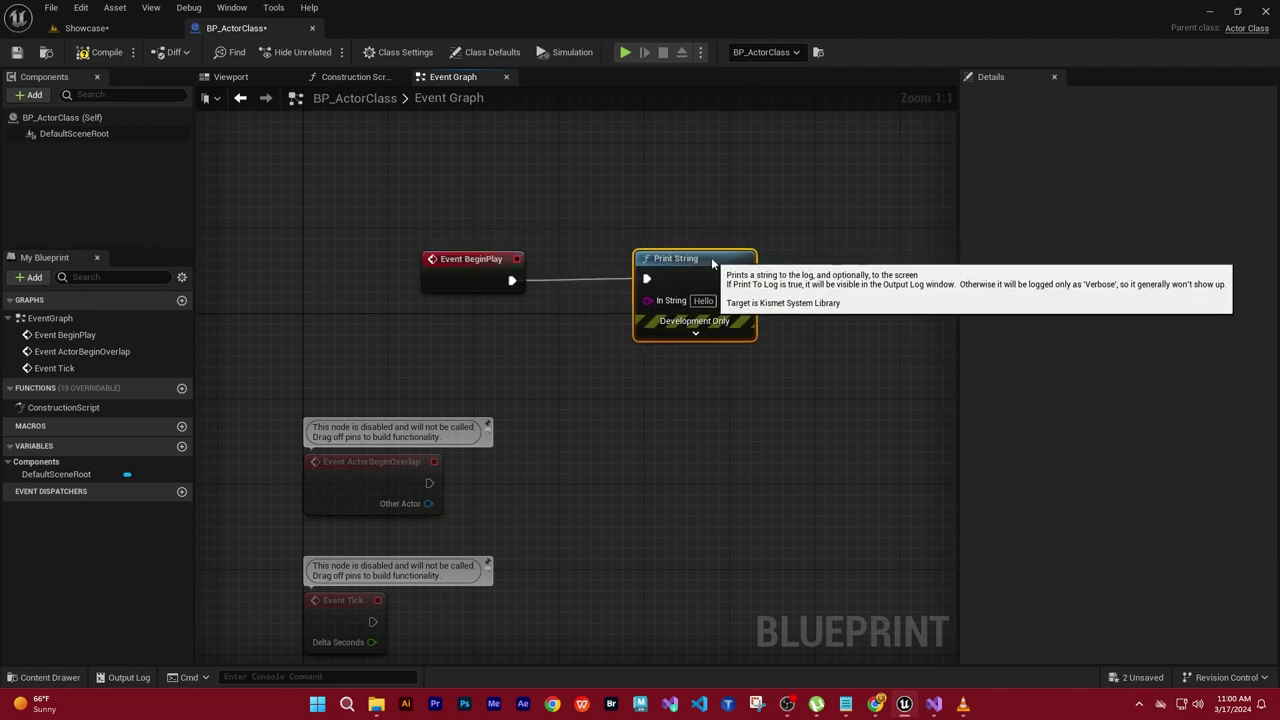
pyautogui.doubleClick(703, 290)
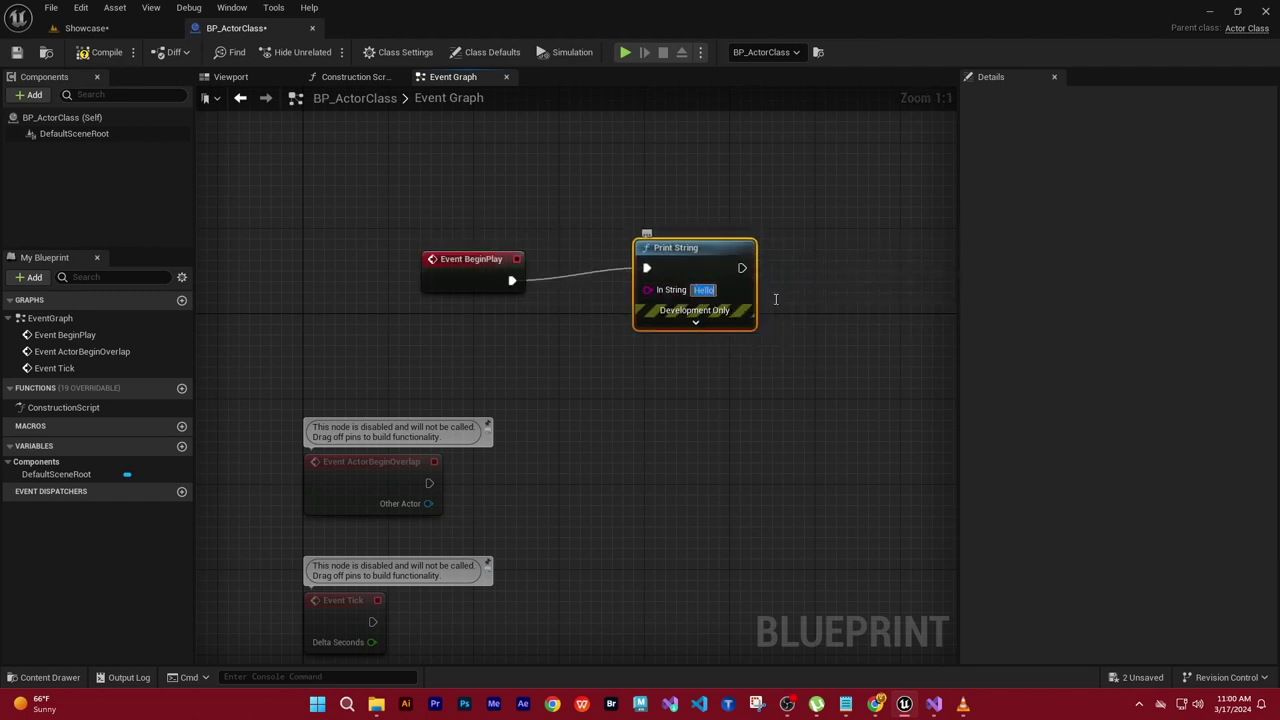
pyautogui.write('Begin')
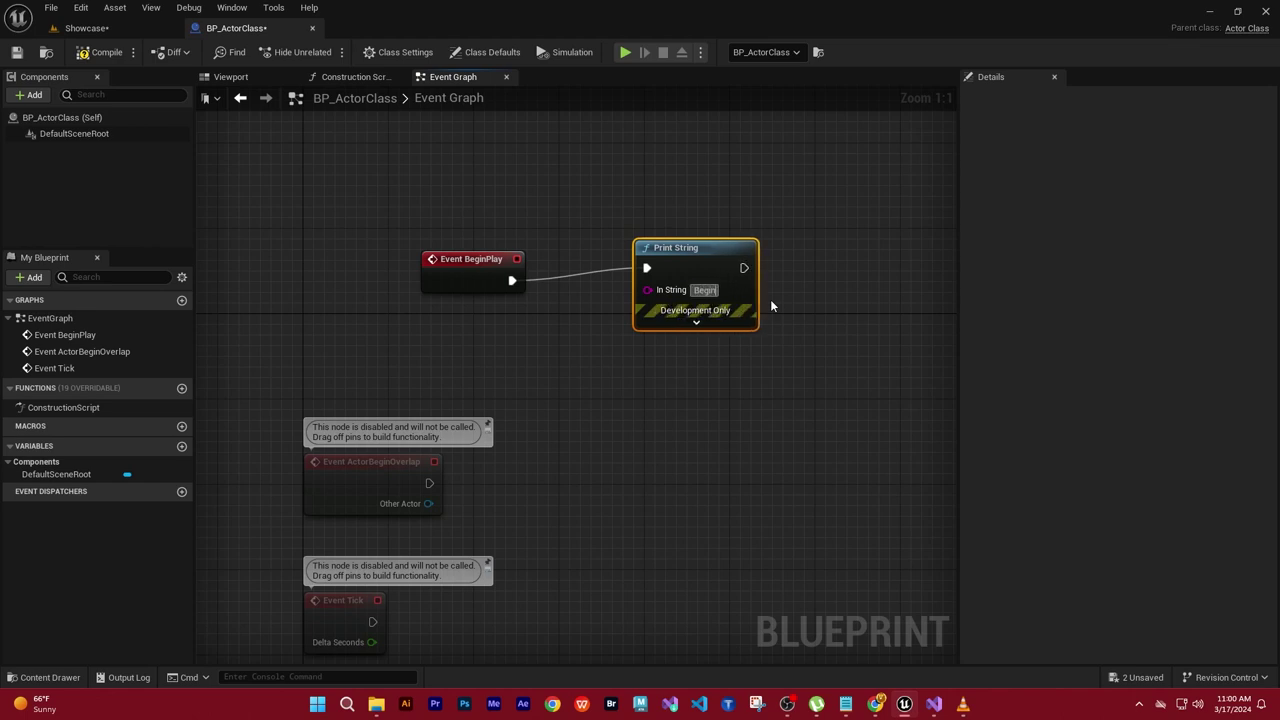
pyautogui.press('BackSpace')
pyautogui.press('BackSpace')
pyautogui.press('BackSpace')
pyautogui.press('BackSpace')
pyautogui.press('BackSpace')
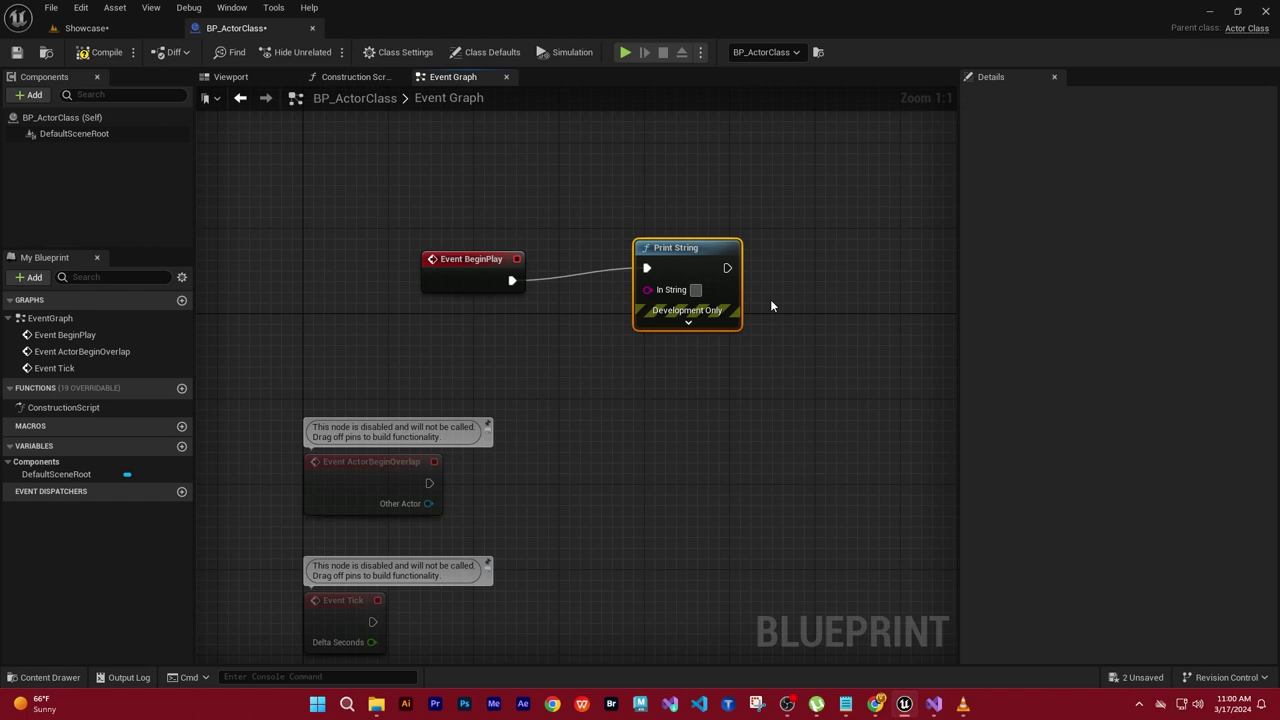
pyautogui.write('StartGa')
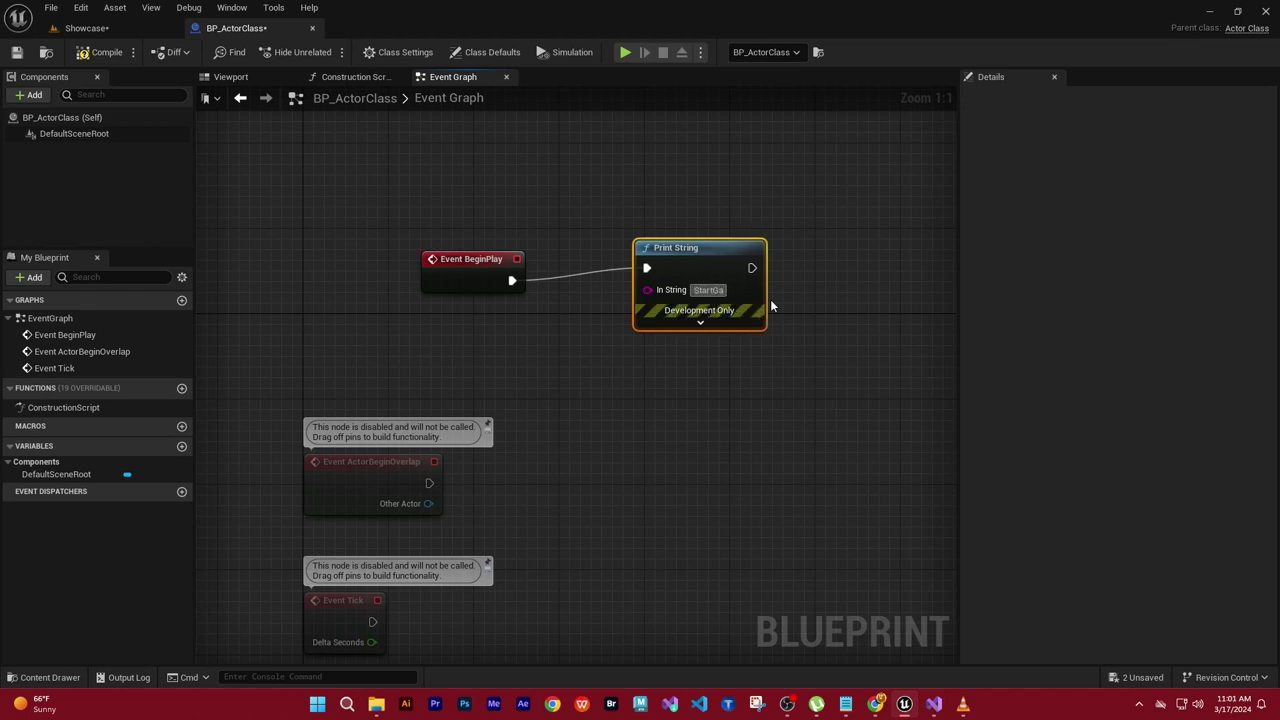
pyautogui.write('me')
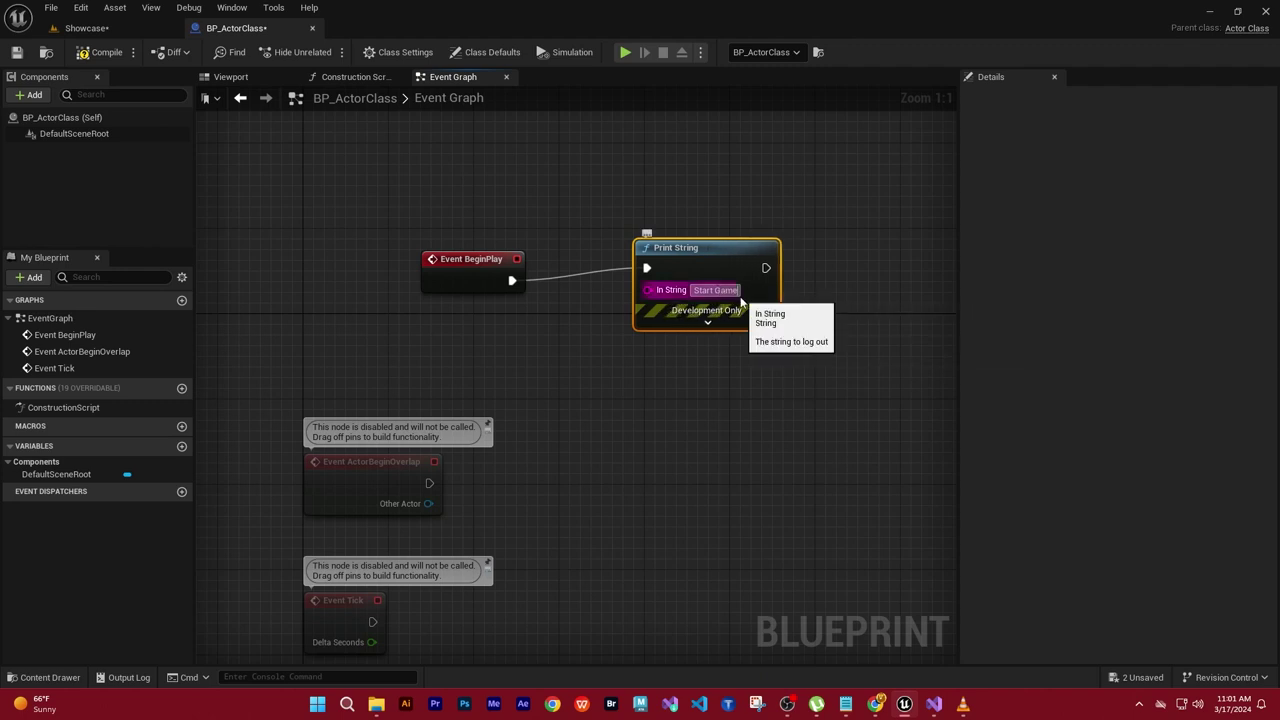
# Step: Set the Print String Duration to 30.0 and compile the Blueprint
pyautogui.click(707, 322)
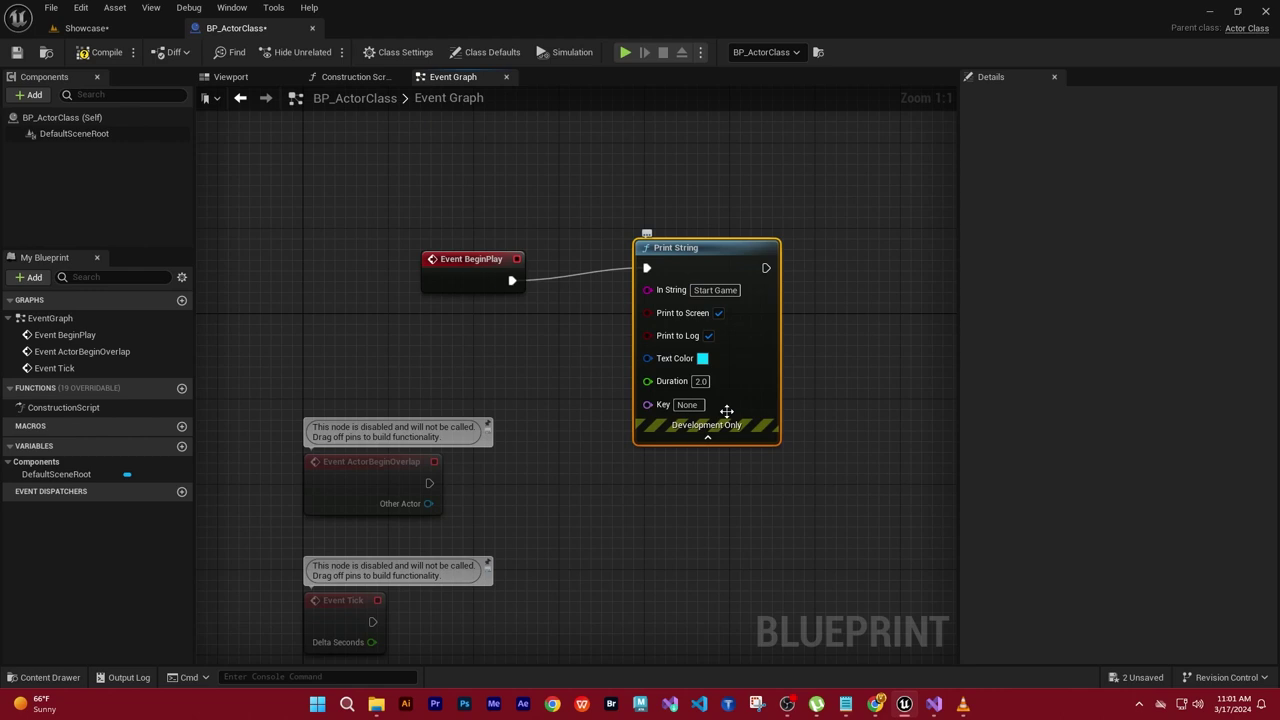
pyautogui.moveTo(647, 381); pyautogui.dragTo(728, 383)
pyautogui.press('Escape')
pyautogui.click(721, 381)
pyautogui.write('30')
pyautogui.press('Return')
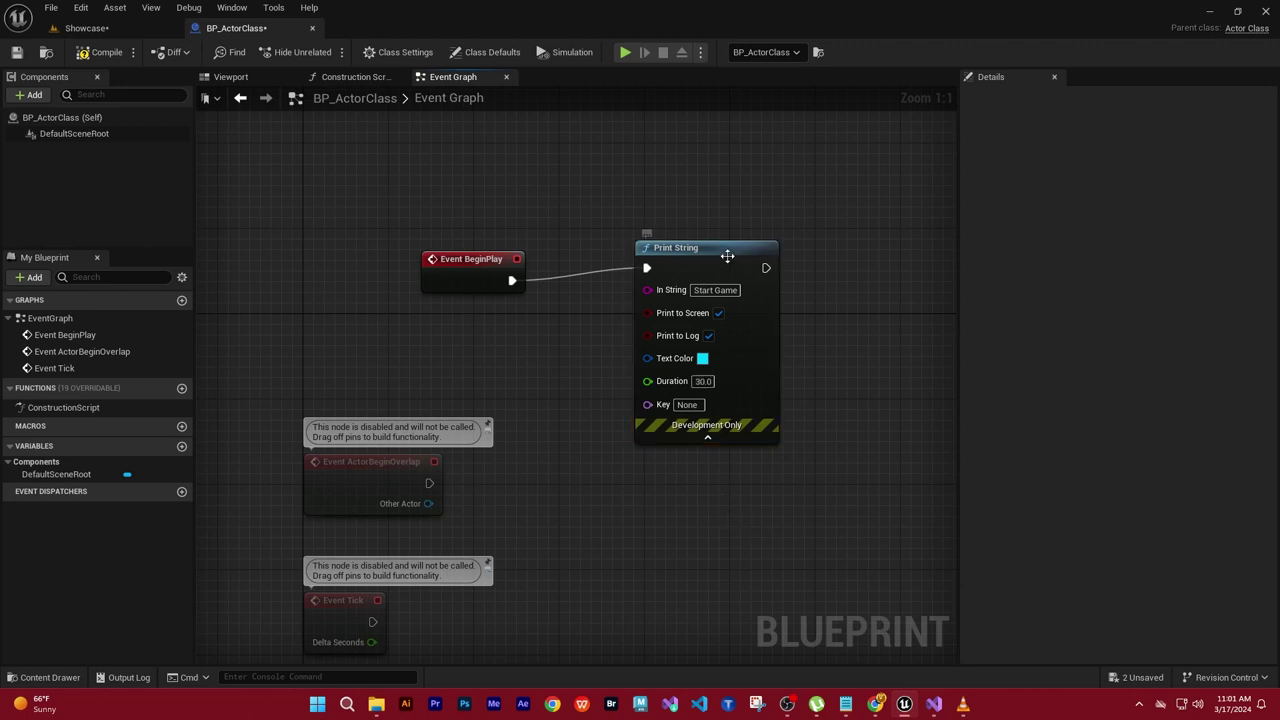
pyautogui.moveTo(729, 251); pyautogui.dragTo(729, 262)
pyautogui.click(105, 55)
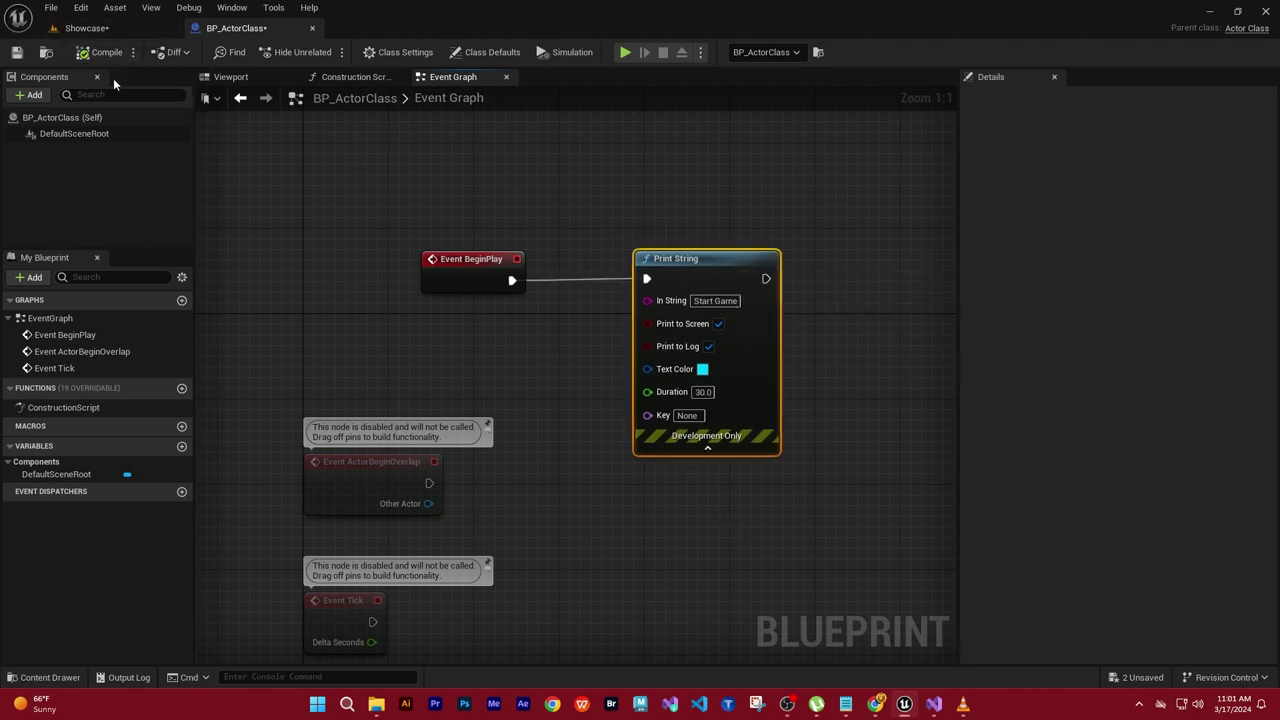
# Step: Play the Showcase level in the editor, confirm 'Start Game' appears, then stop
pyautogui.click(88, 28)
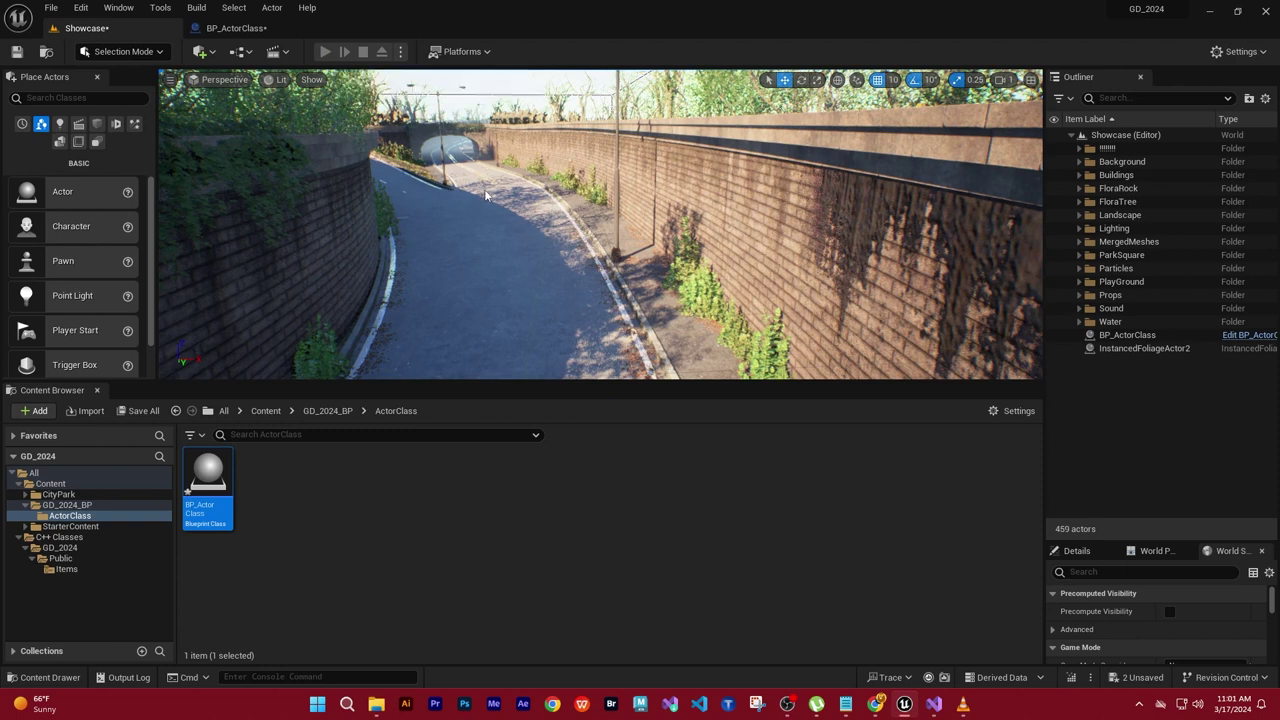
pyautogui.hotkey('alt', 'p')
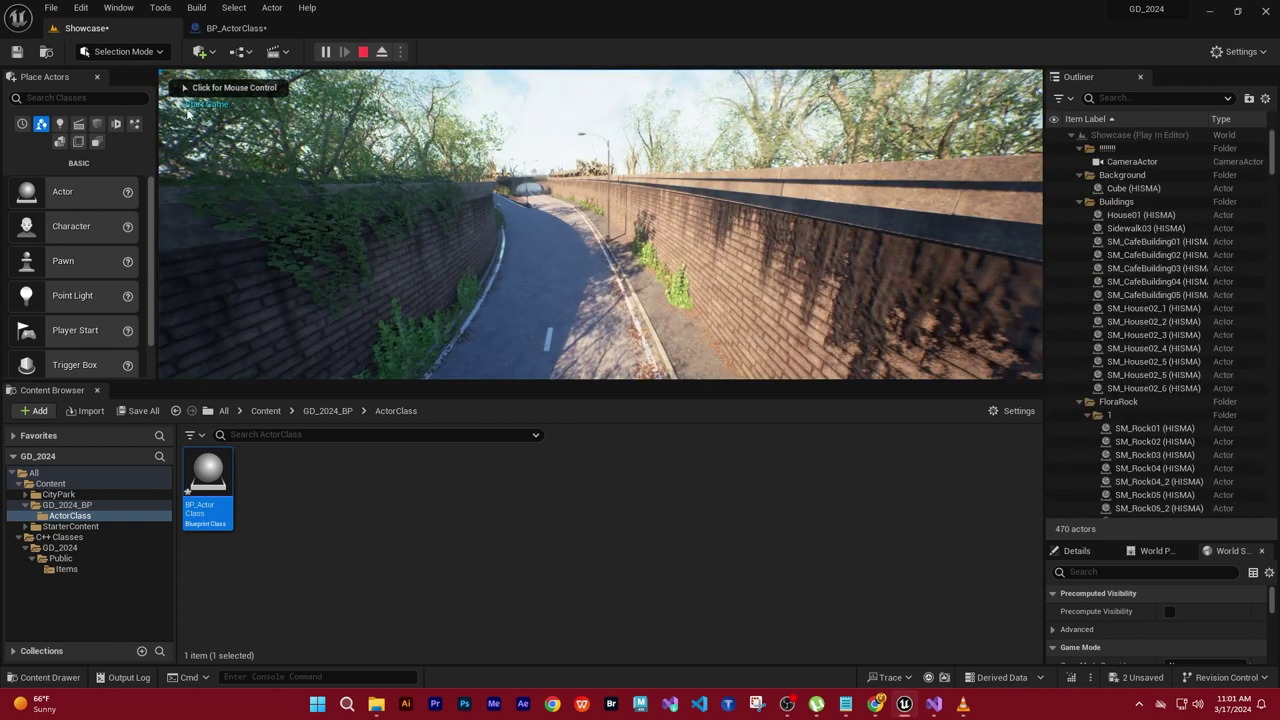
pyautogui.click(197, 107)
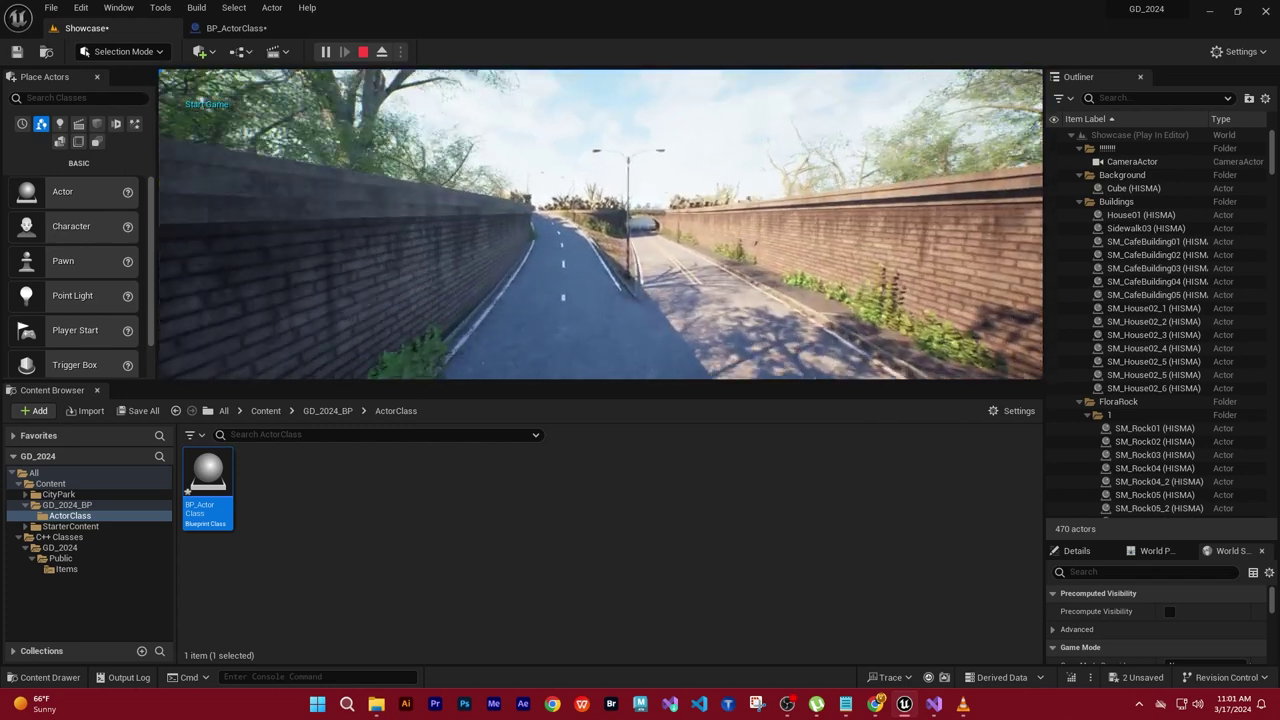
pyautogui.press('Escape')
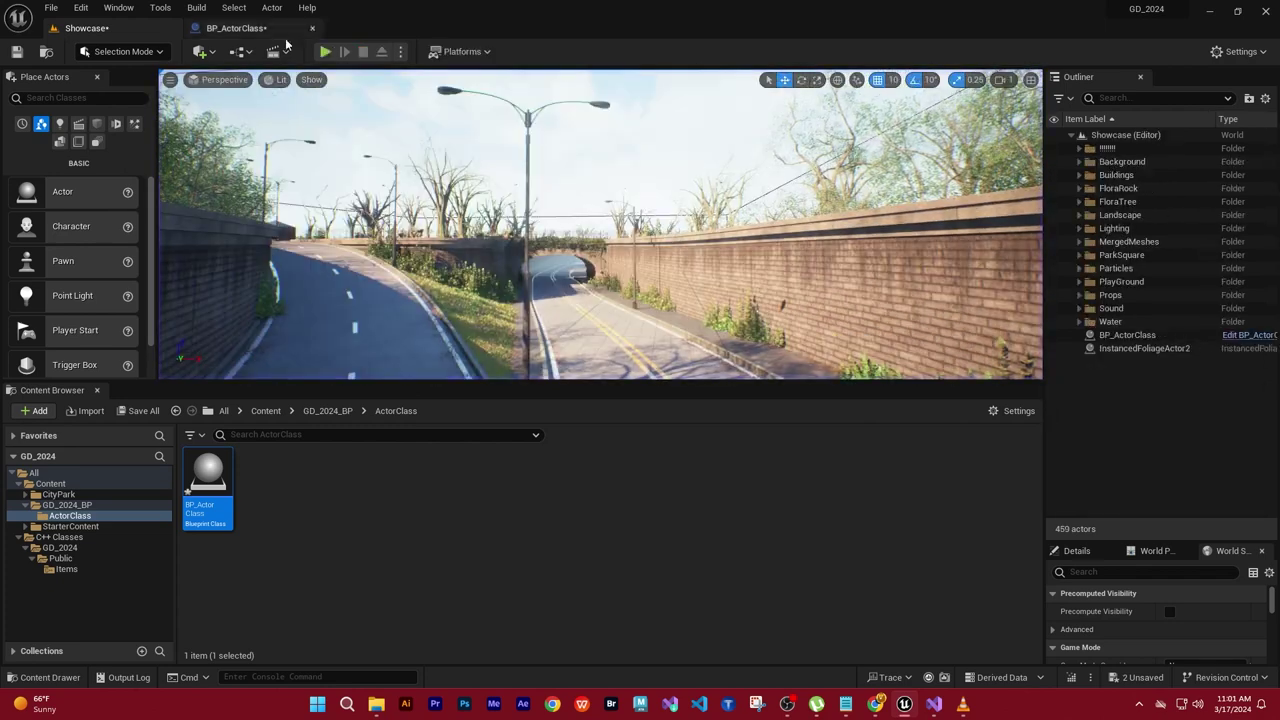
# Step: Rewrite the note as 'We printed from Blueprint.' and 'Now Lets Print from C++', then minimise Notepad
pyautogui.click(246, 34)
pyautogui.moveTo(742, 270); pyautogui.dragTo(763, 259)
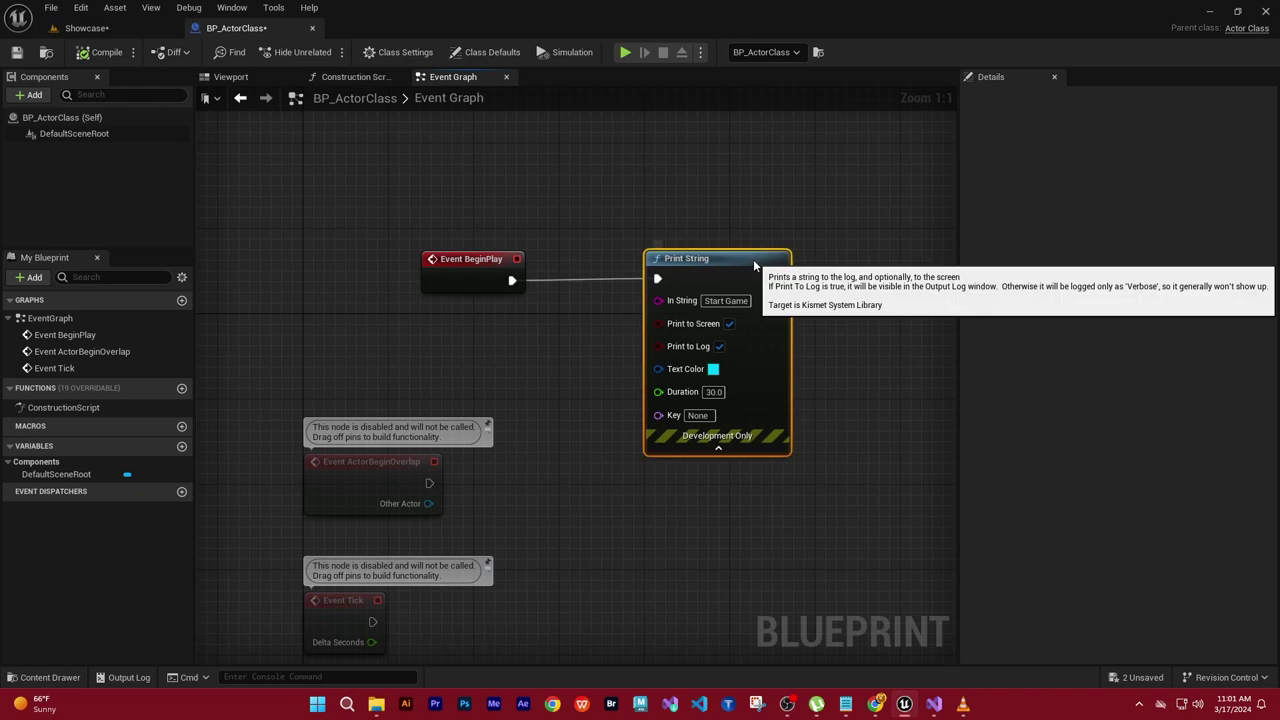
pyautogui.click(845, 704)
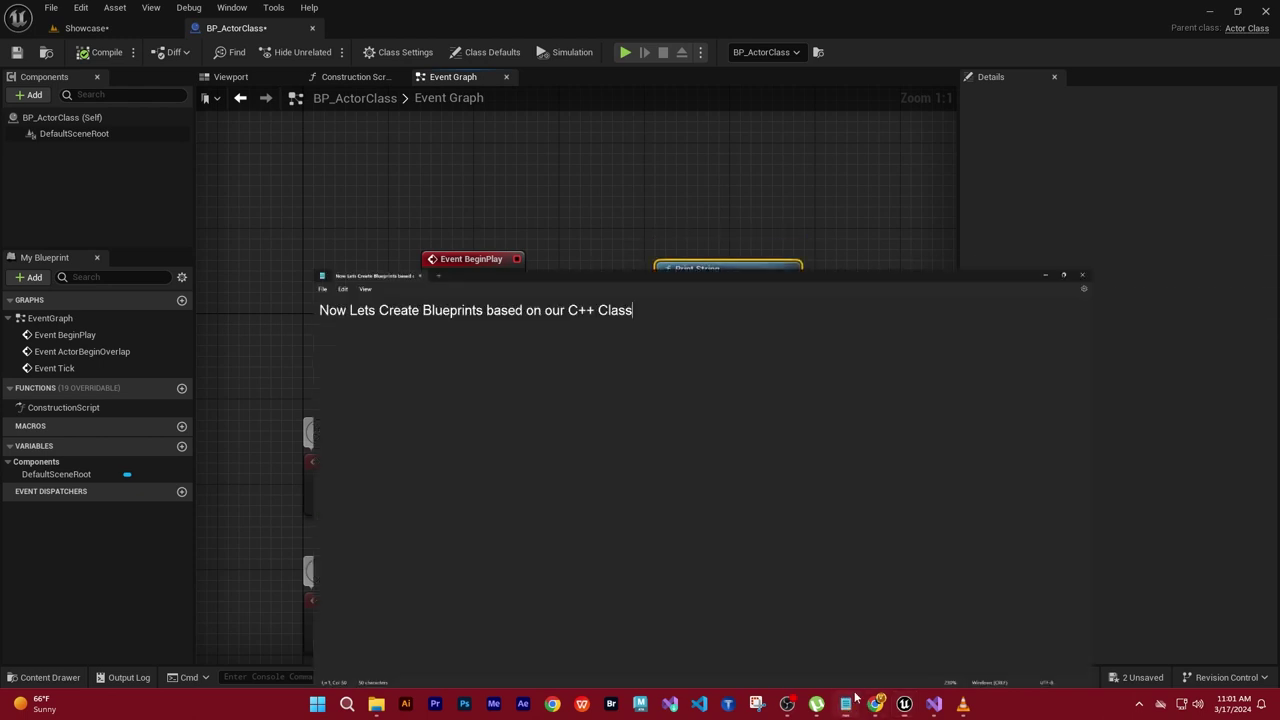
pyautogui.moveTo(557, 66); pyautogui.dragTo(1, 101)
pyautogui.write('We printed ')
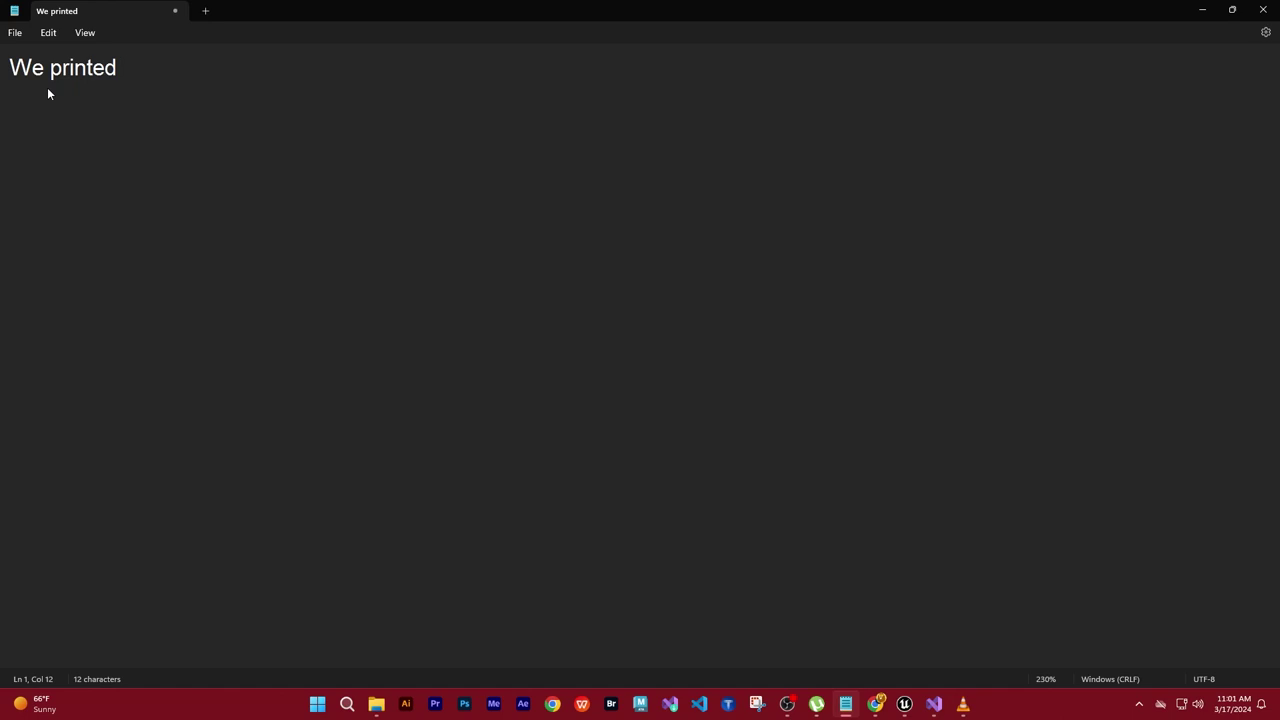
pyautogui.write('from ')
pyautogui.write('Bl')
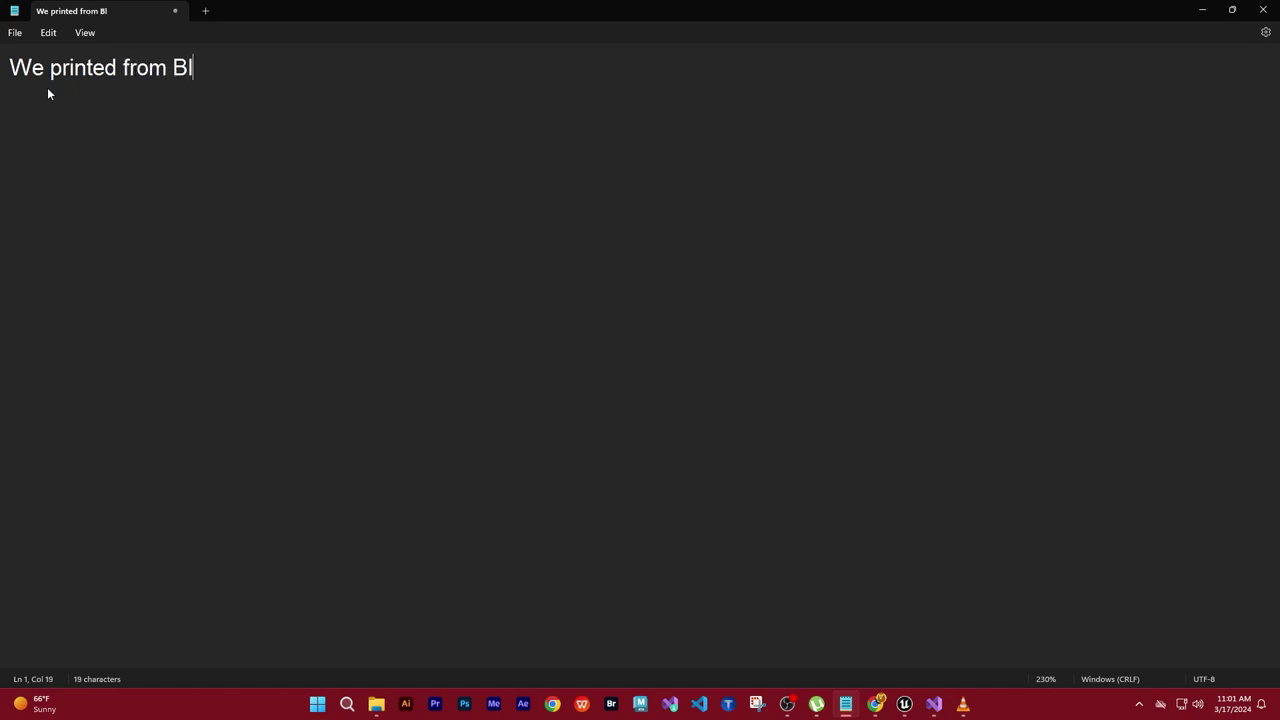
pyautogui.write('ueprint.')
pyautogui.press('Return')
pyautogui.press('Return')
pyautogui.write('N')
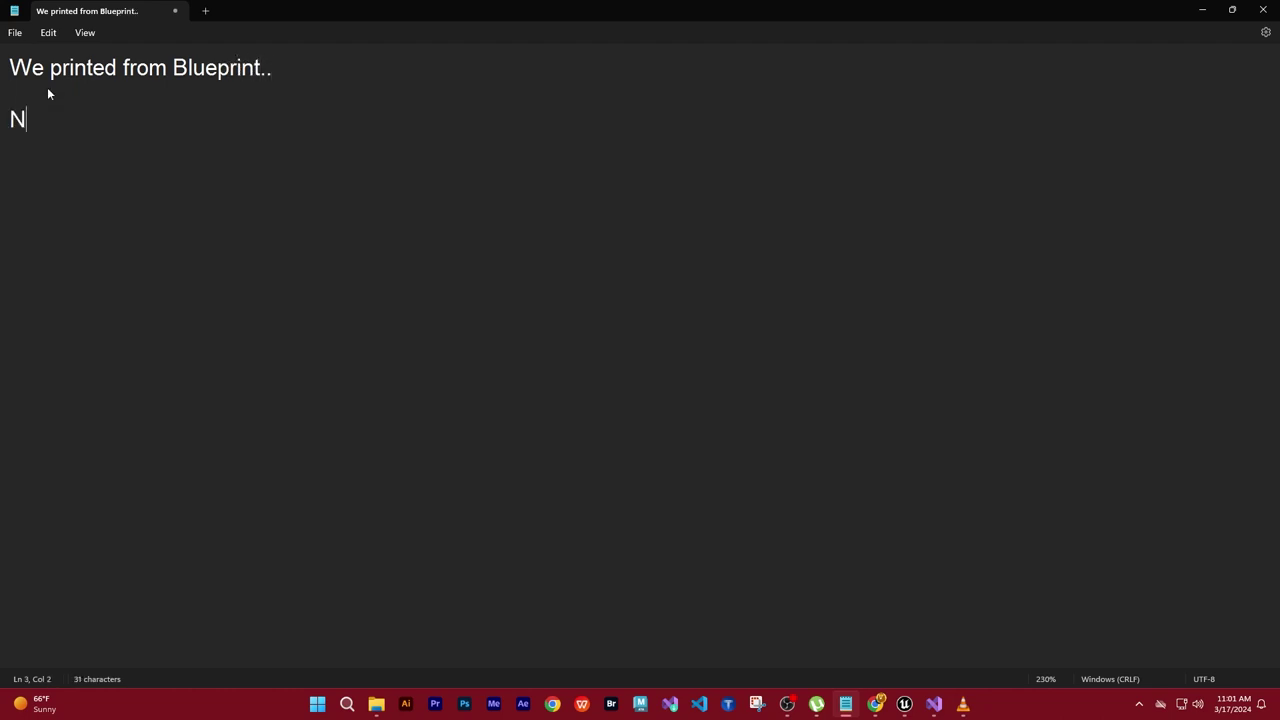
pyautogui.write('ow Lets Print from ')
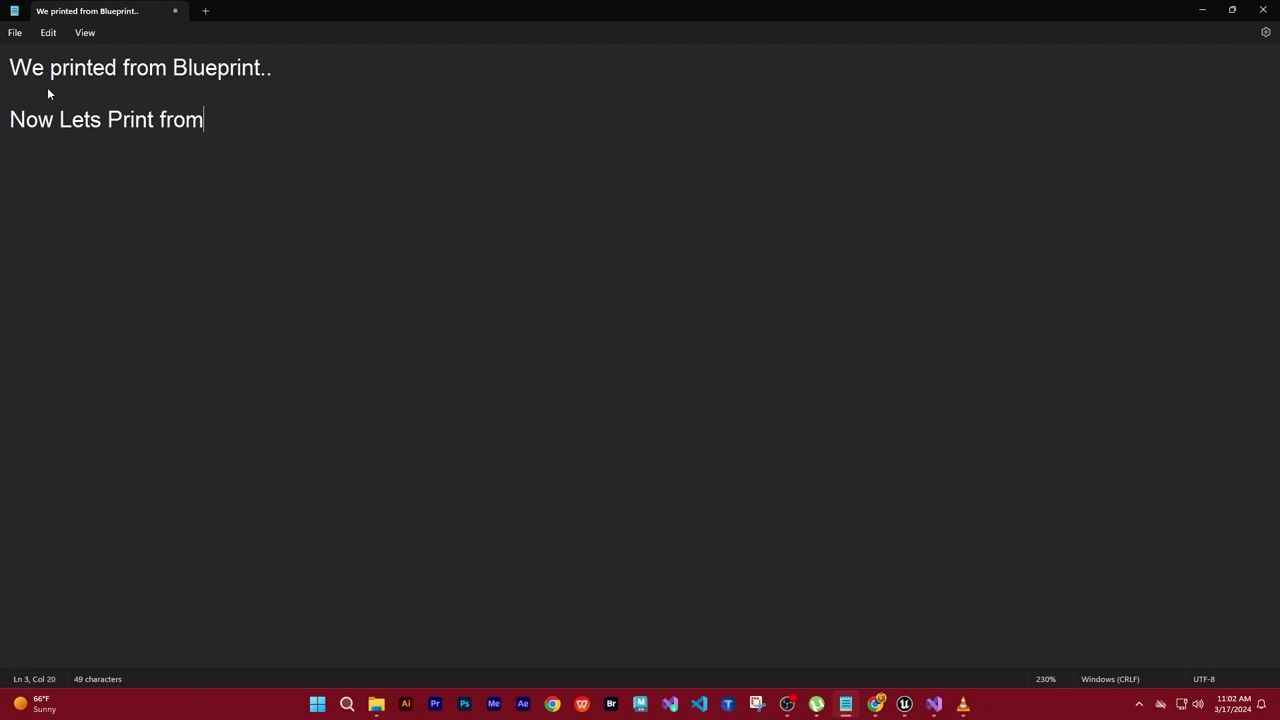
pyautogui.write('C++')
pyautogui.click(1202, 10)
pyautogui.click(849, 272)
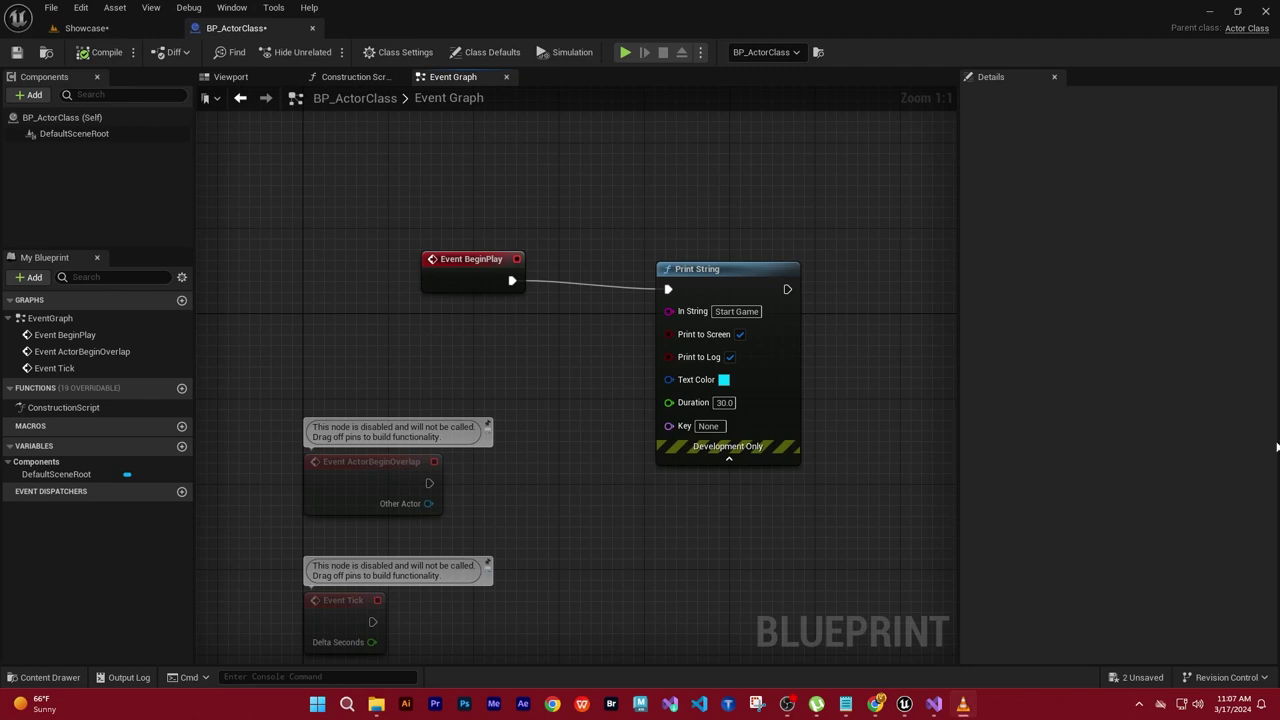
# Step: Delete the Print String node from BP_ActorClass's BeginPlay graph and switch back to the Showcase level
pyautogui.moveTo(740, 241); pyautogui.dragTo(869, 484)
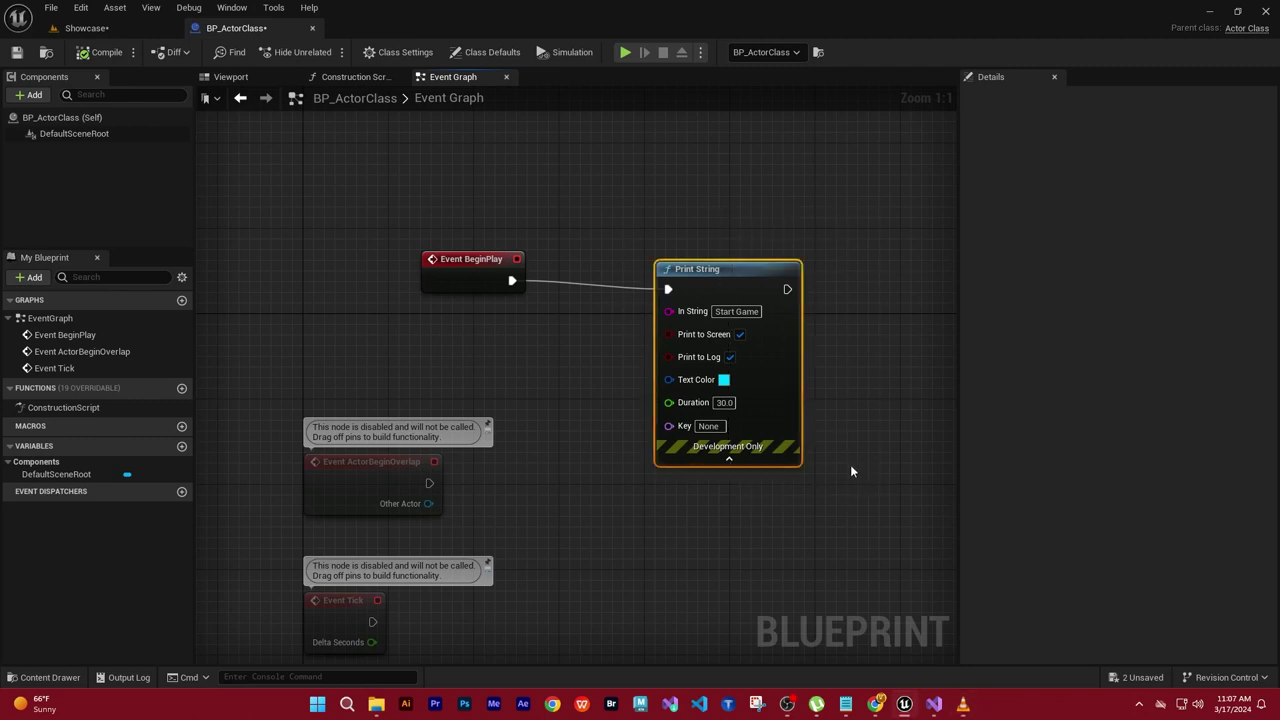
pyautogui.press('Delete')
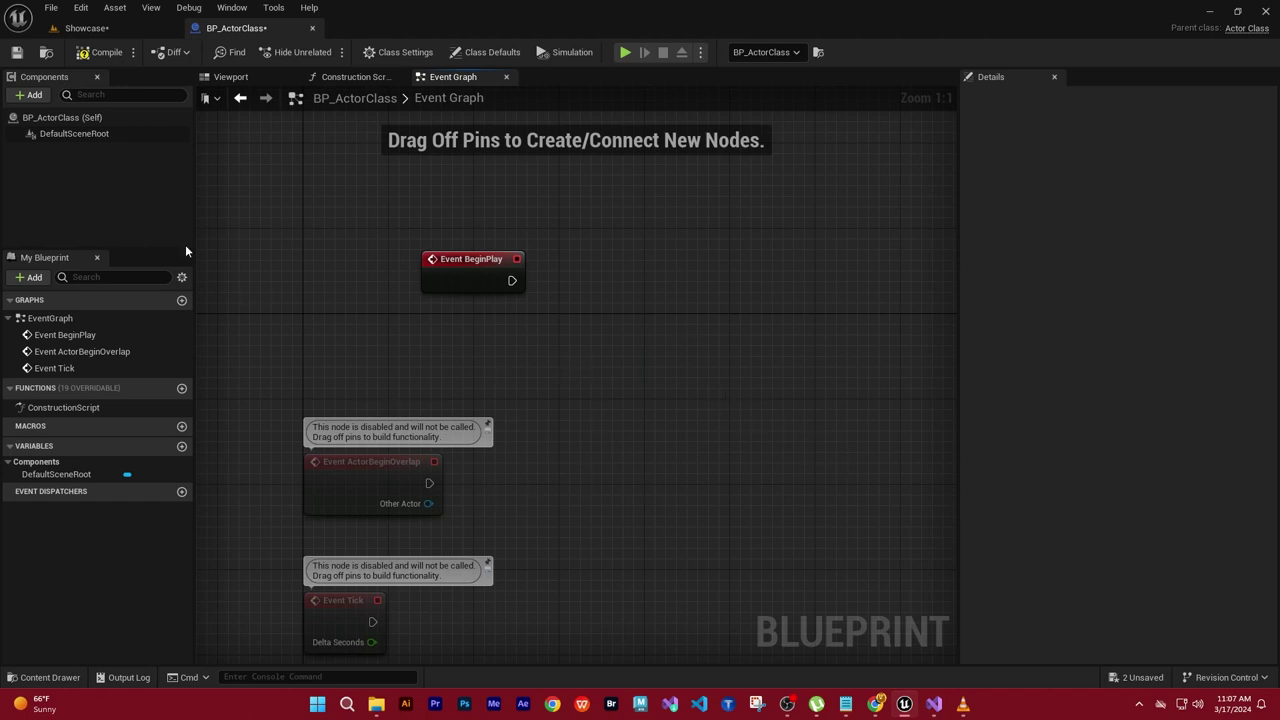
pyautogui.click(86, 27)
pyautogui.click(426, 537)
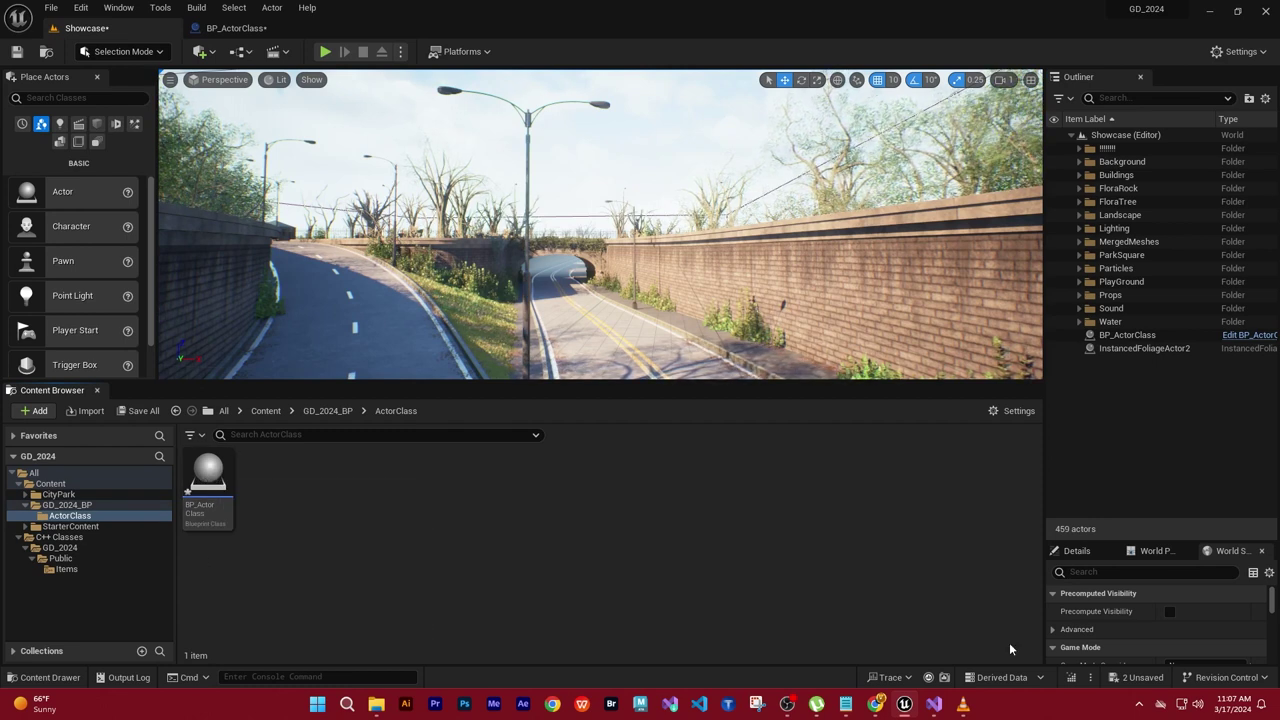
# Step: Open ActorClass.cpp in Visual Studio and add a new line after Super::BeginPlay();
pyautogui.click(933, 704)
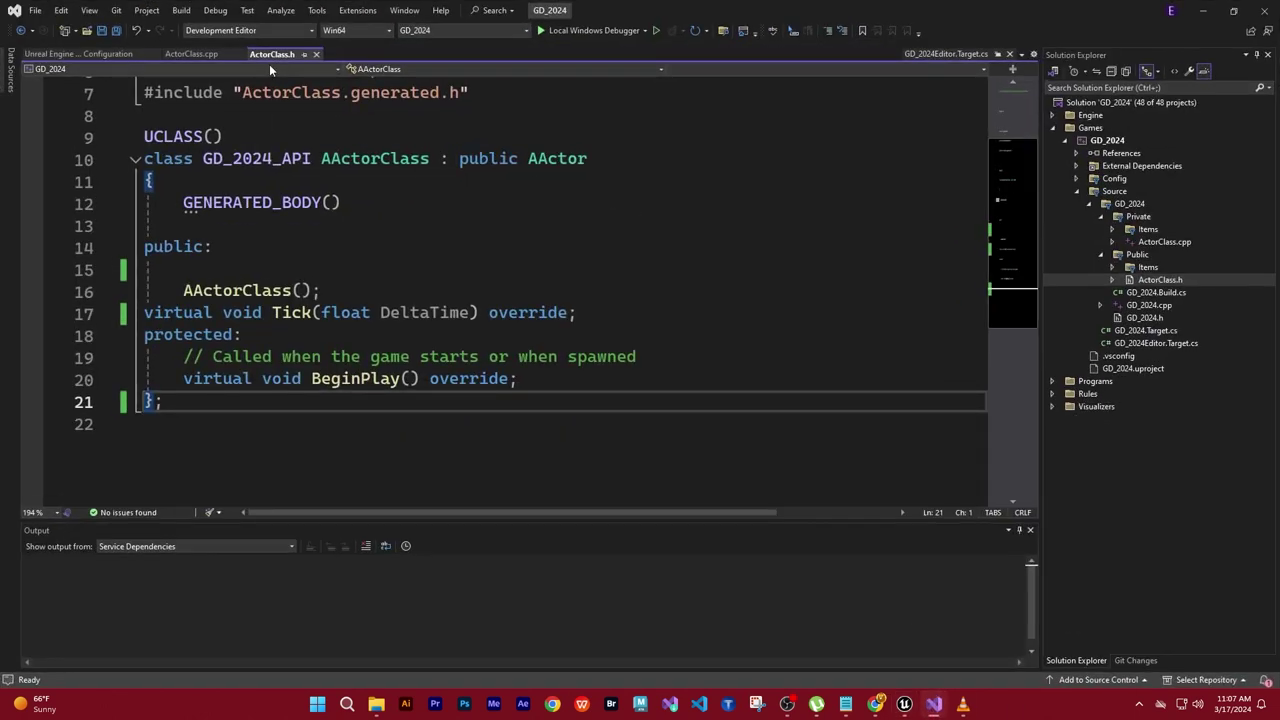
pyautogui.click(205, 55)
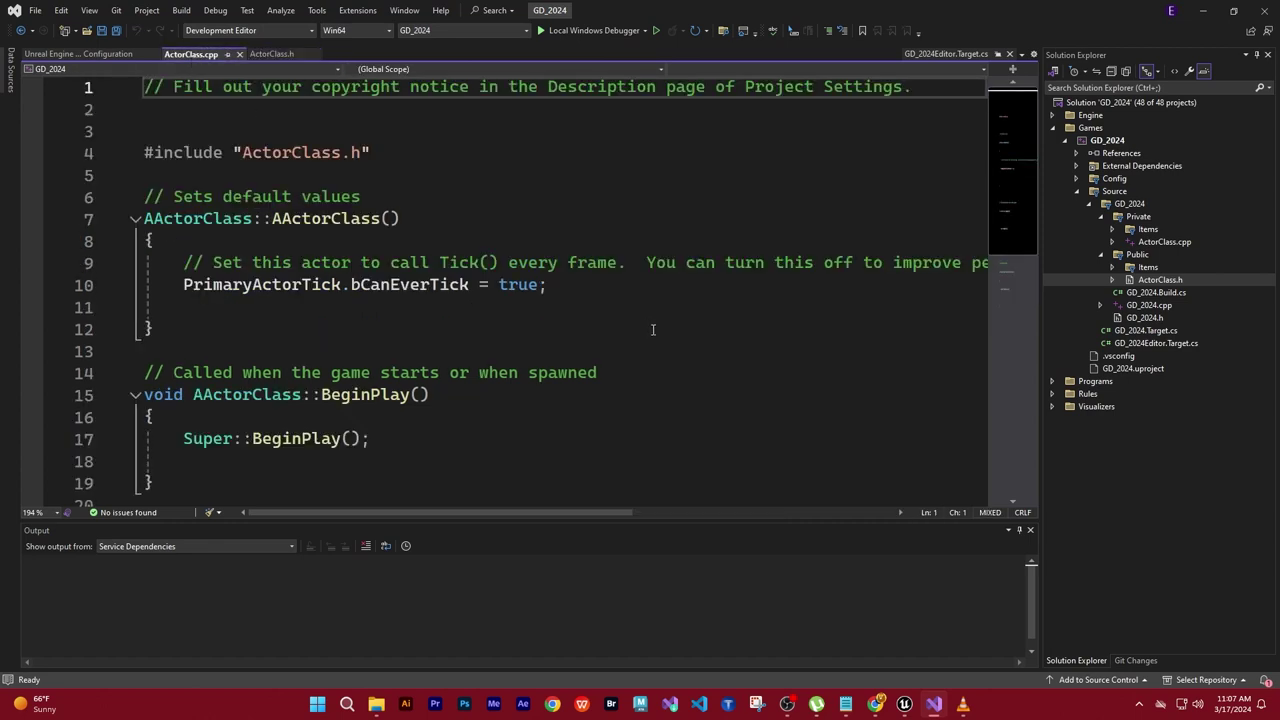
pyautogui.scroll(-2, 654, 330)
pyautogui.scroll(-1, 656, 334)
pyautogui.scroll(1, 654, 334)
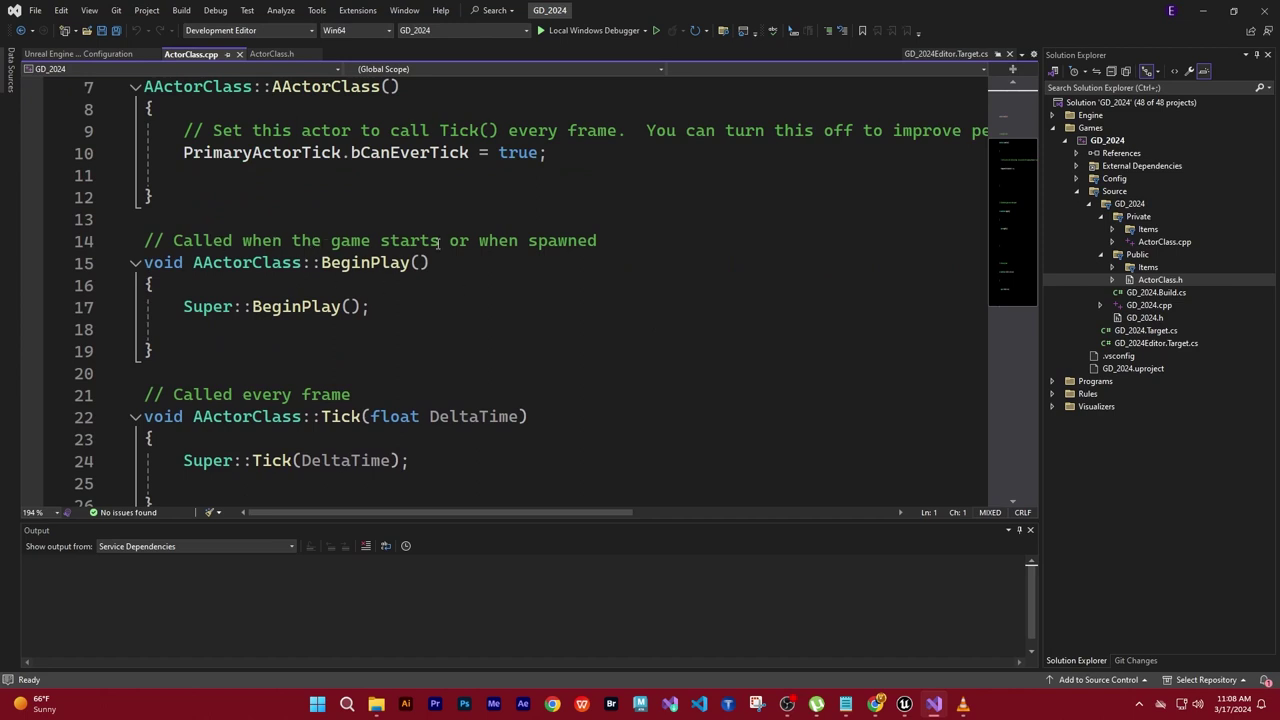
pyautogui.click(383, 306)
pyautogui.moveTo(383, 306); pyautogui.dragTo(181, 307)
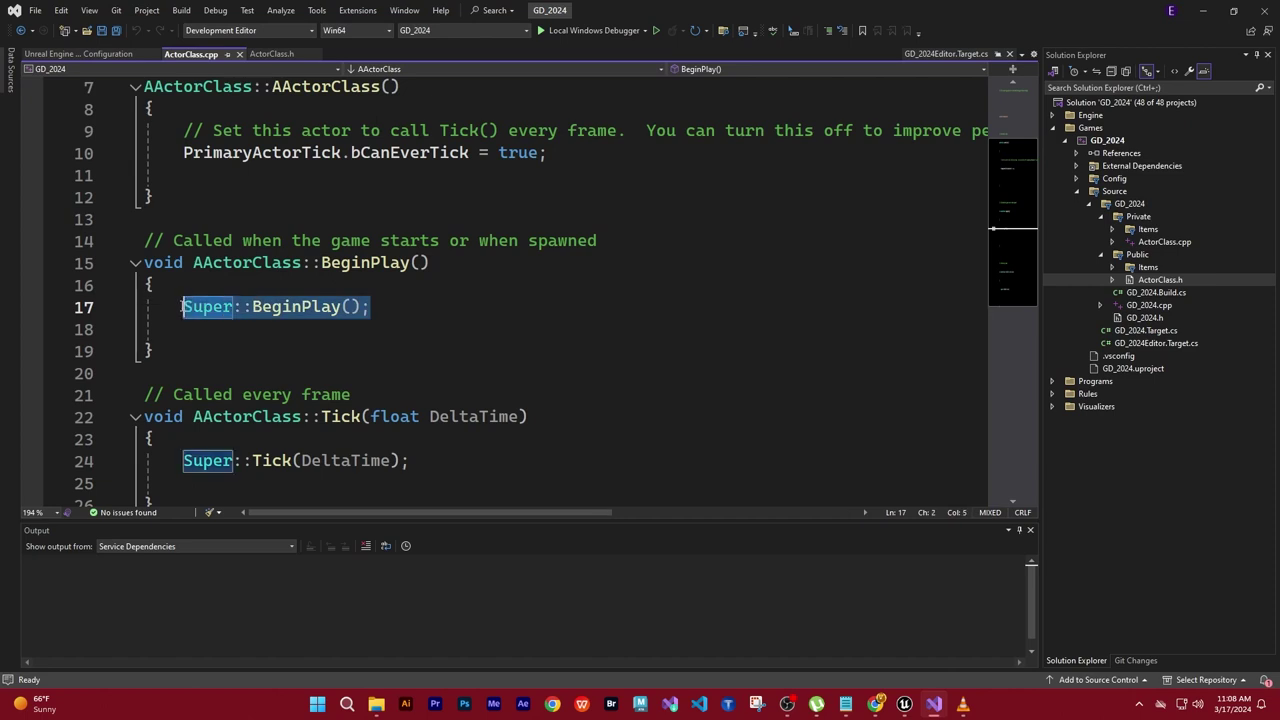
pyautogui.click(337, 352)
pyautogui.click(385, 315)
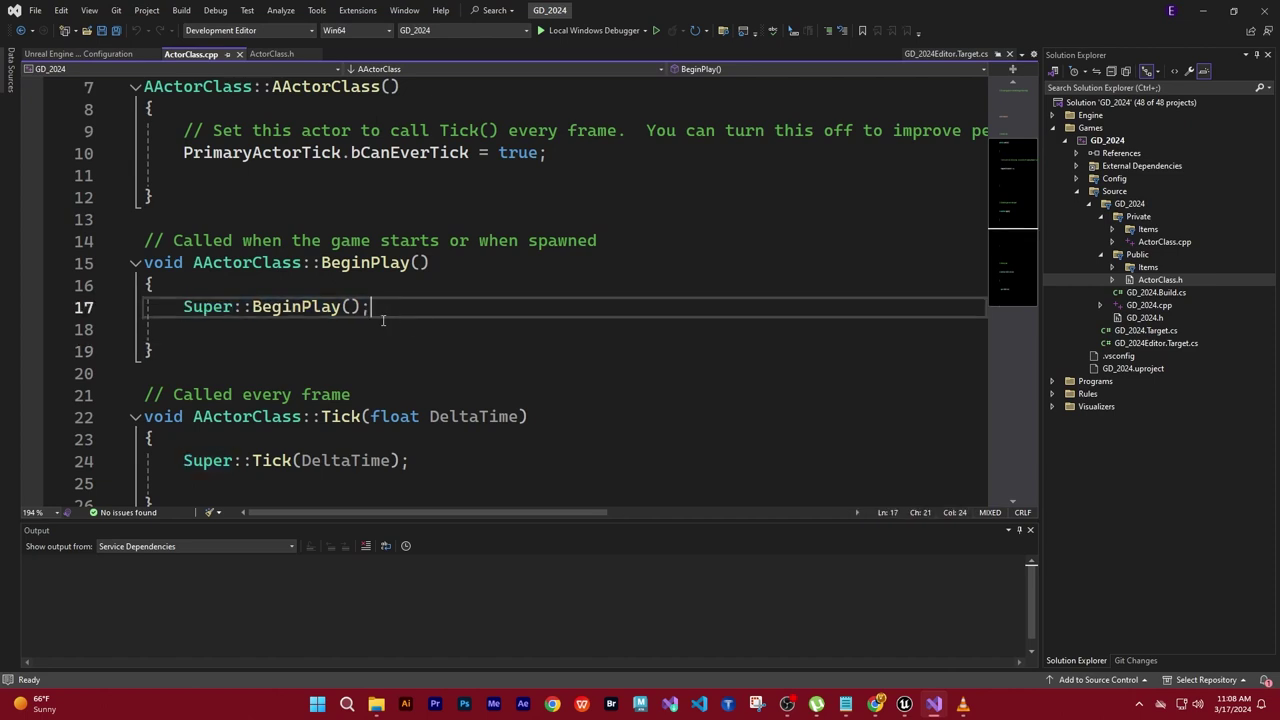
pyautogui.press('Return')
pyautogui.press('Return')
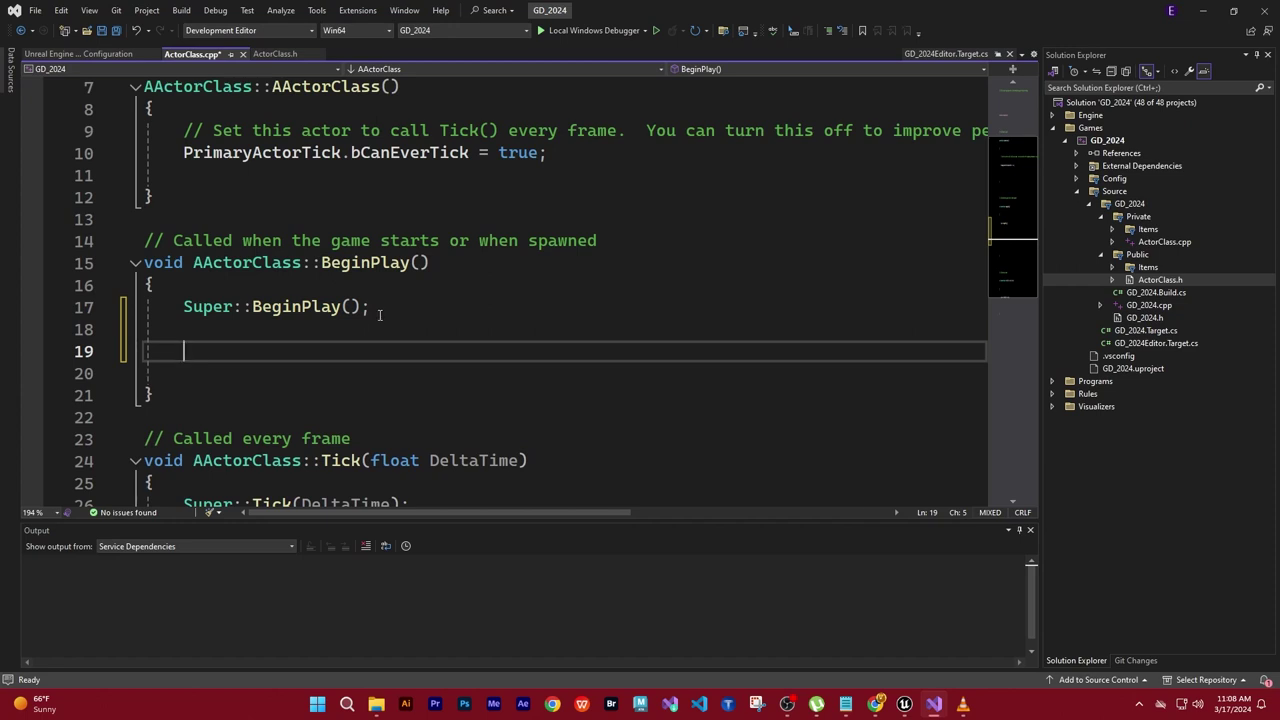
# Step: Write UE_LOG(LogTemp, Warning, TEXT("Begin Play called")); inside BeginPlay
pyautogui.write('UE')
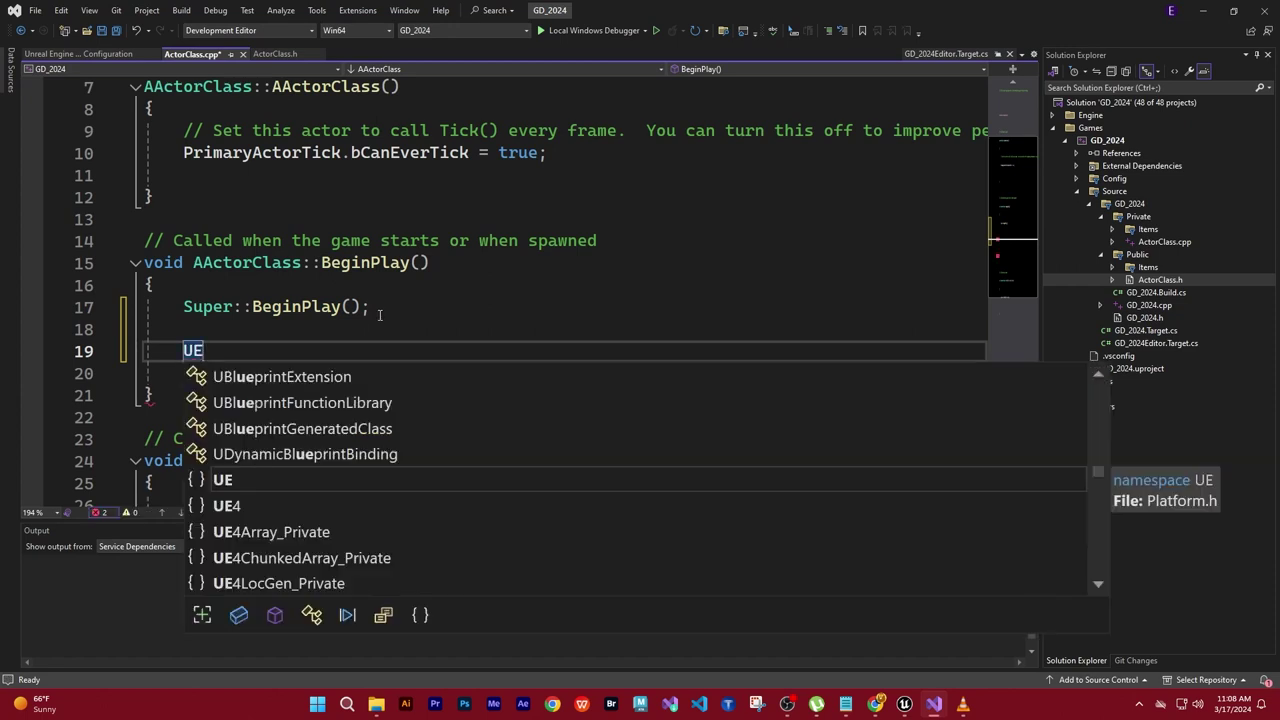
pyautogui.write('_LOG')
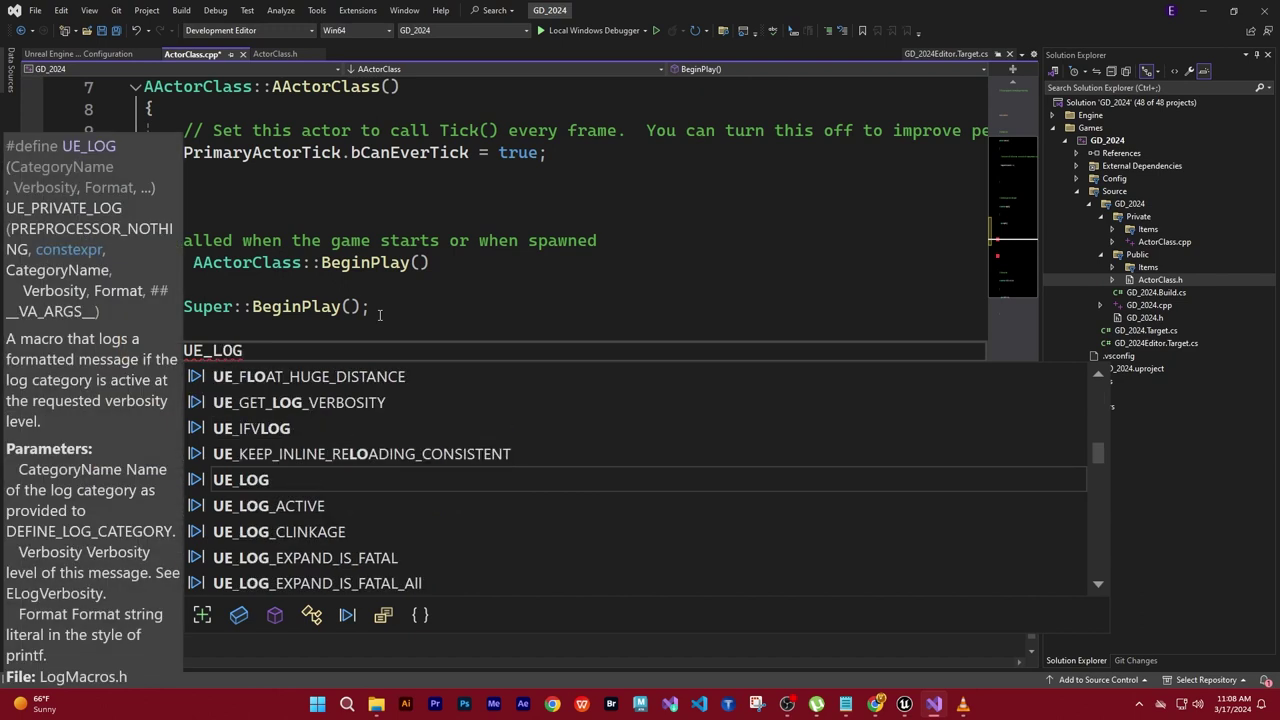
pyautogui.write('(')
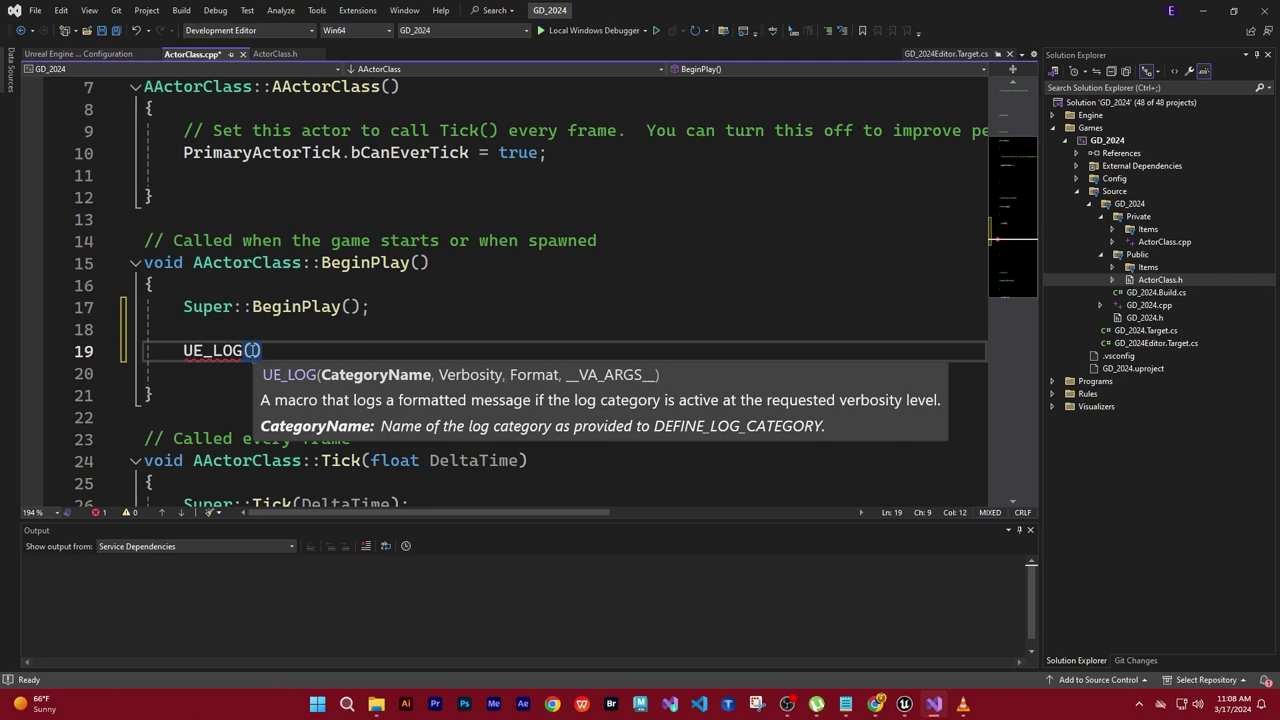
pyautogui.moveTo(257, 356)
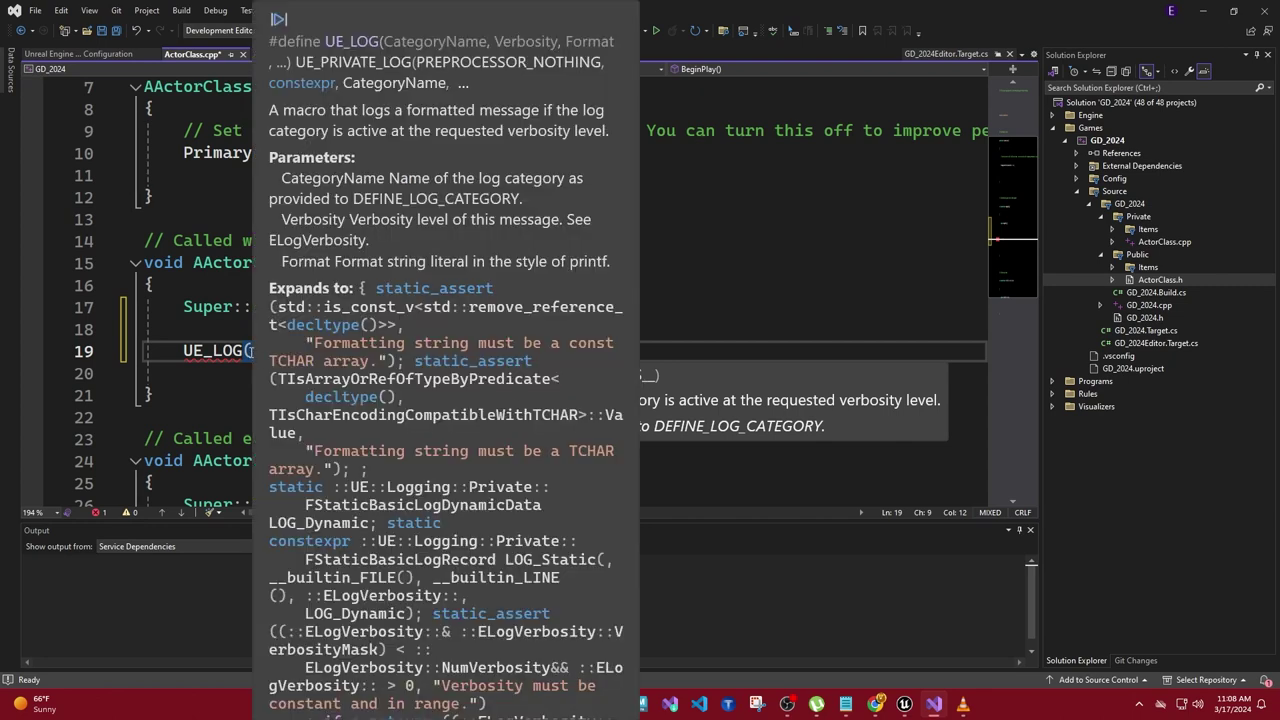
pyautogui.press('Escape')
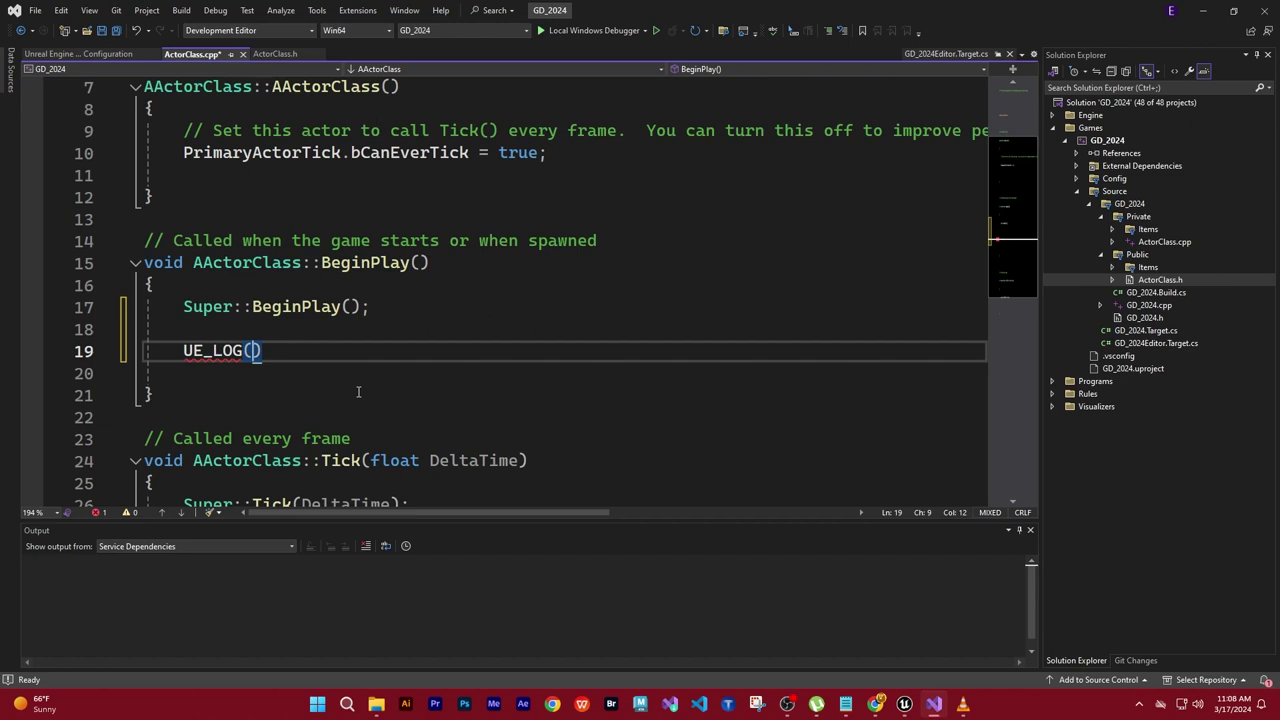
pyautogui.write('Log')
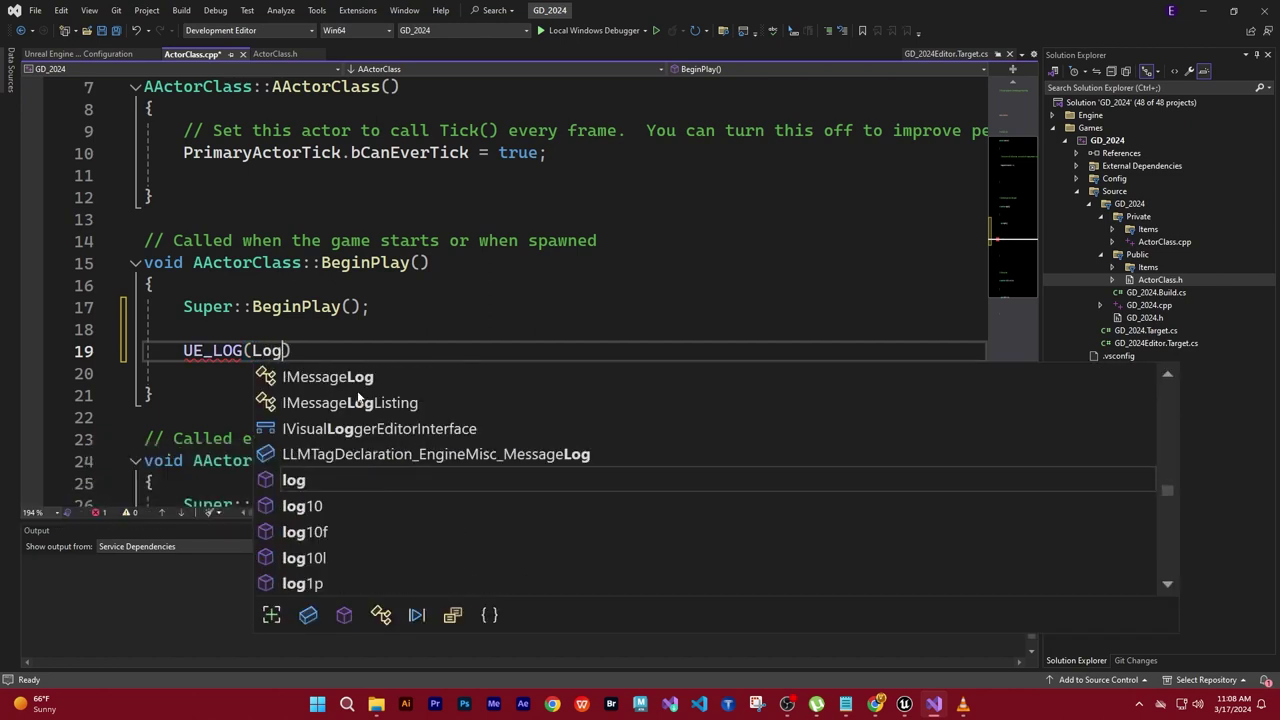
pyautogui.write('Temp')
pyautogui.press('Tab')
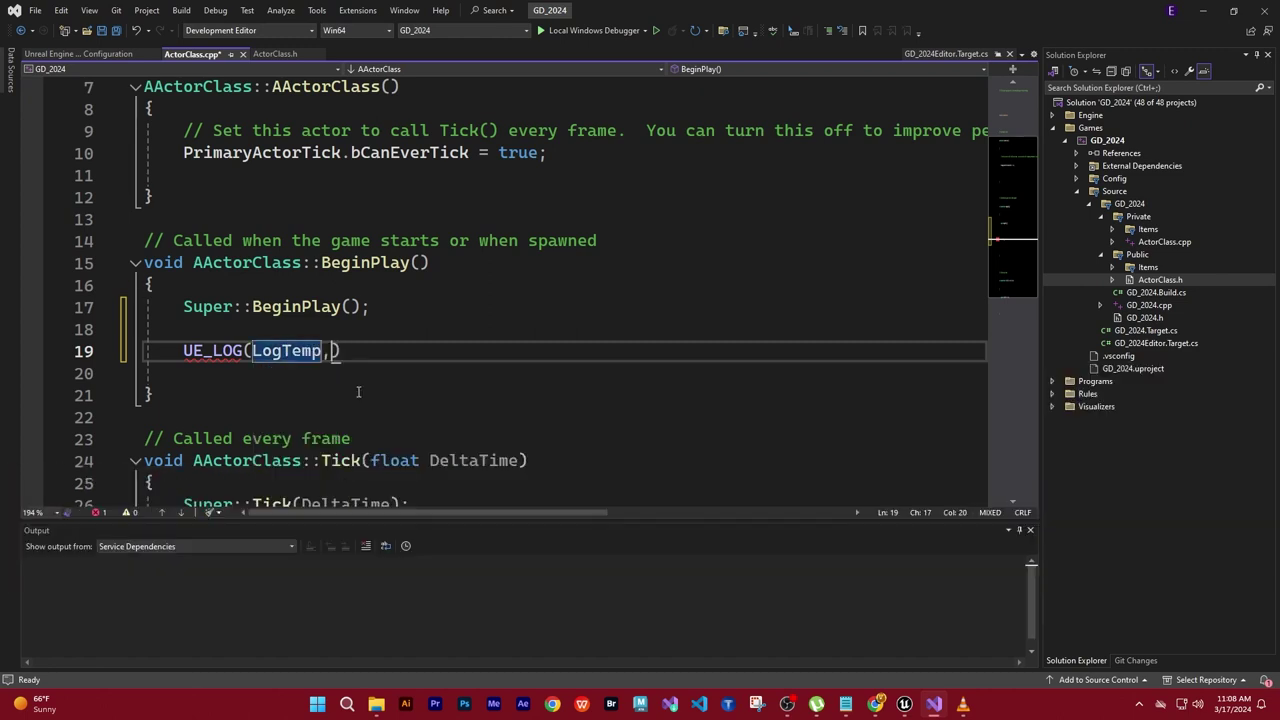
pyautogui.write(',')
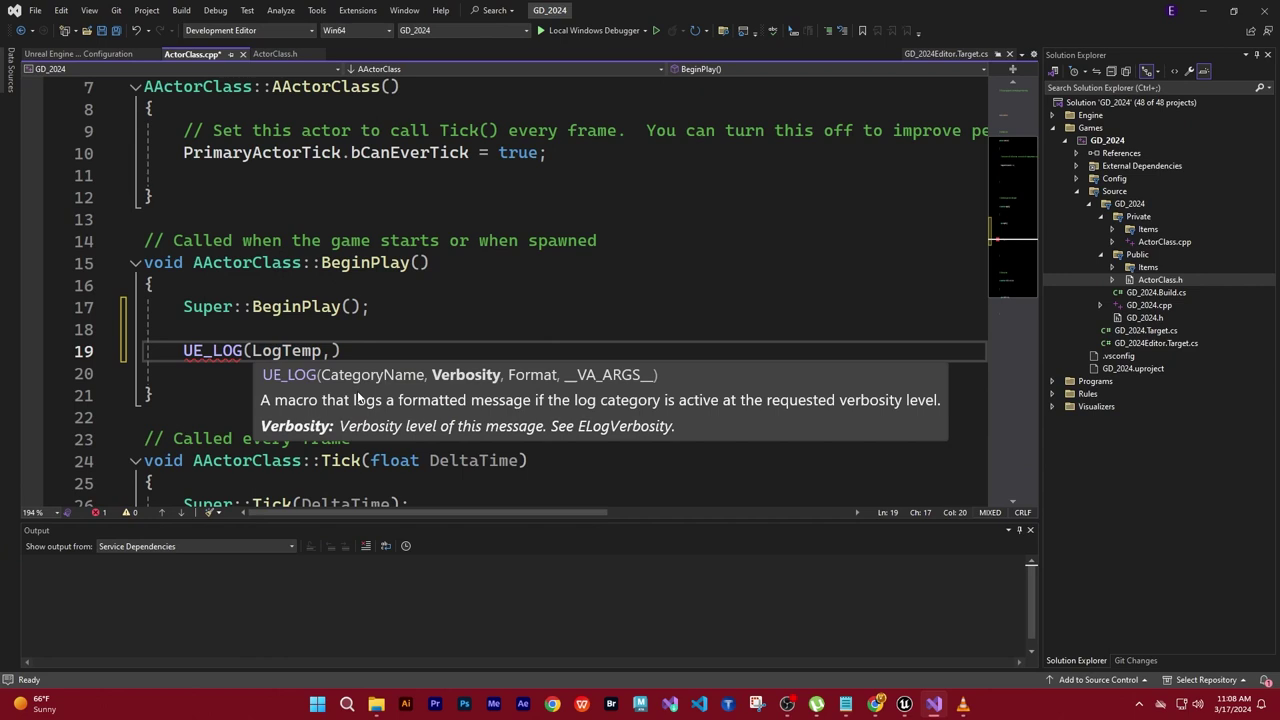
pyautogui.write(' W')
pyautogui.write('arni')
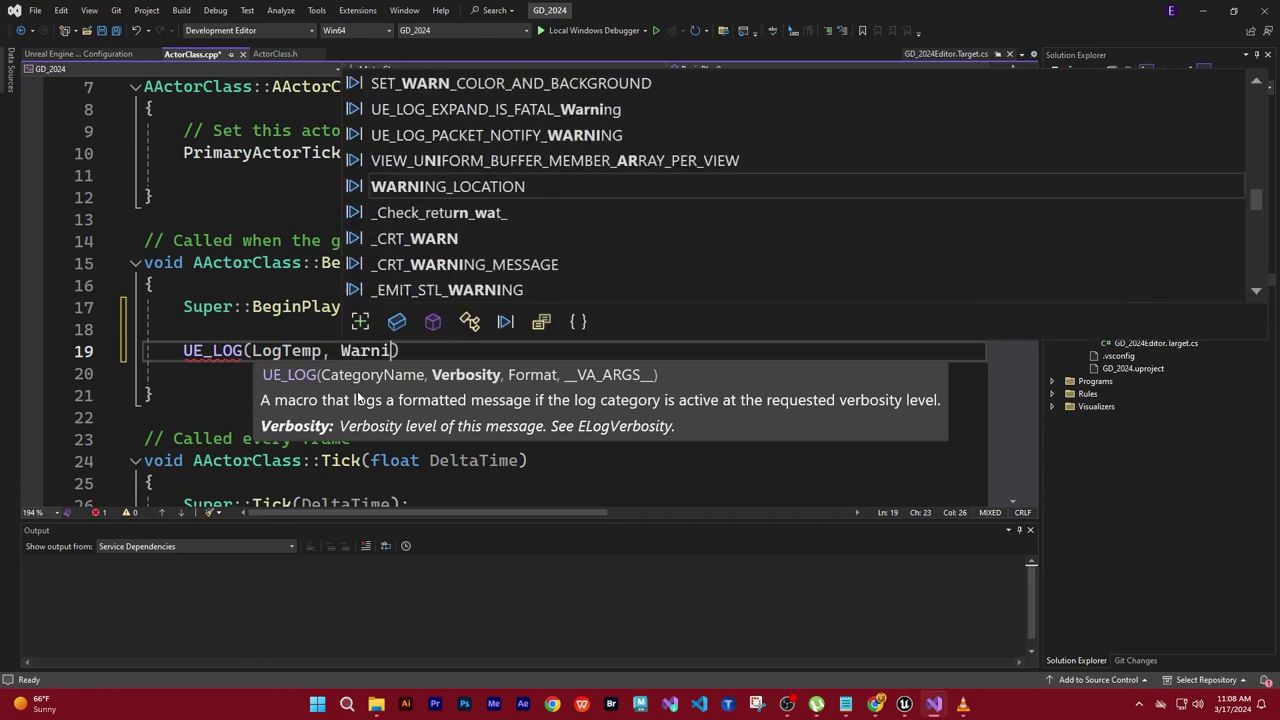
pyautogui.write('ng')
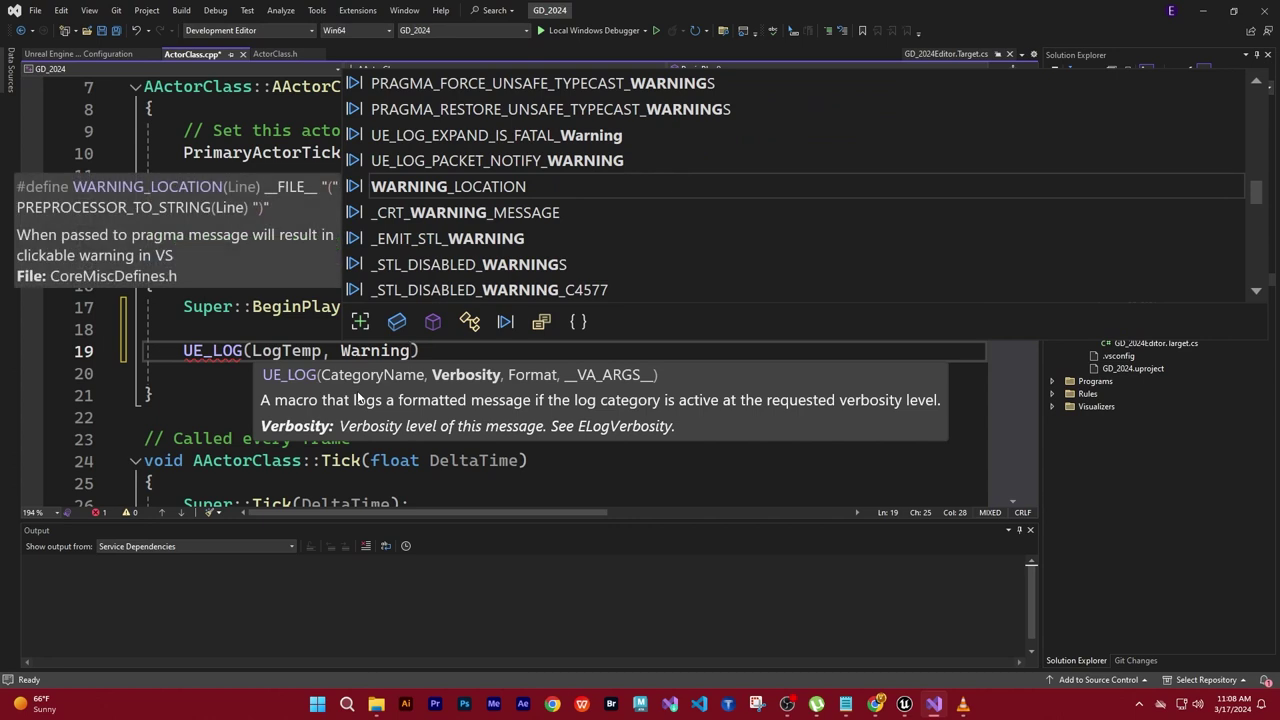
pyautogui.write(',')
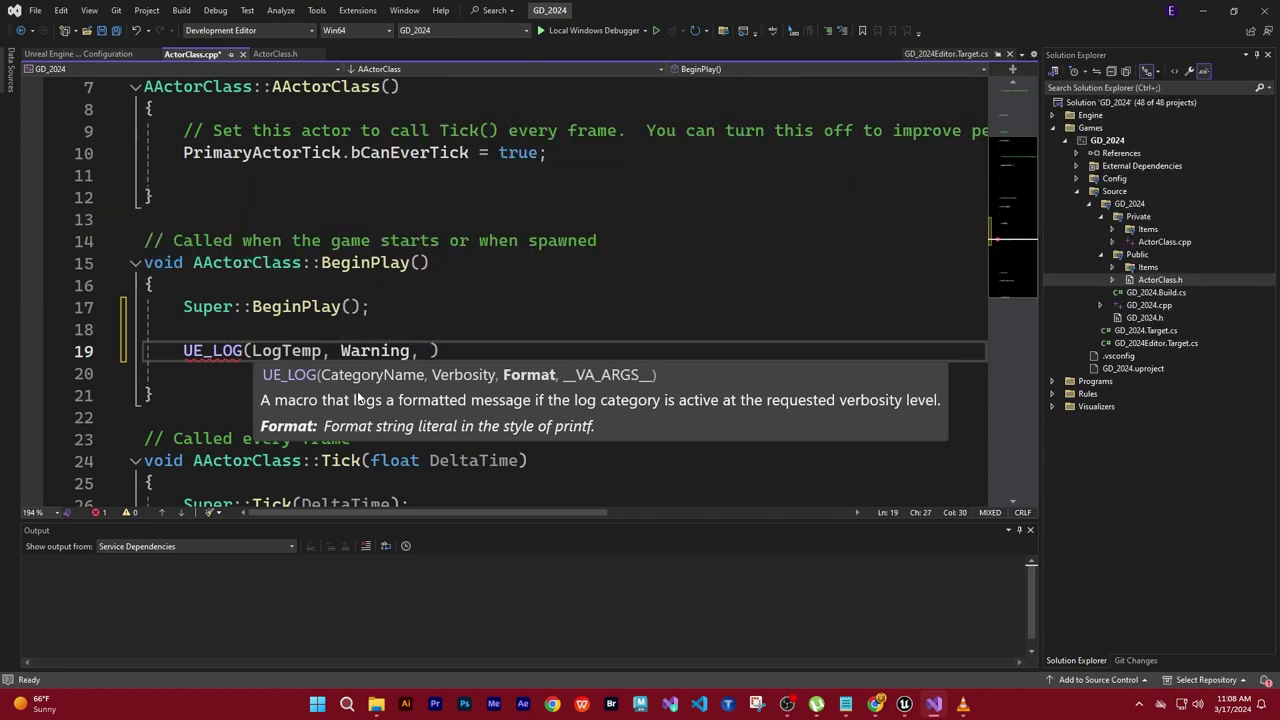
pyautogui.write(' TEXT')
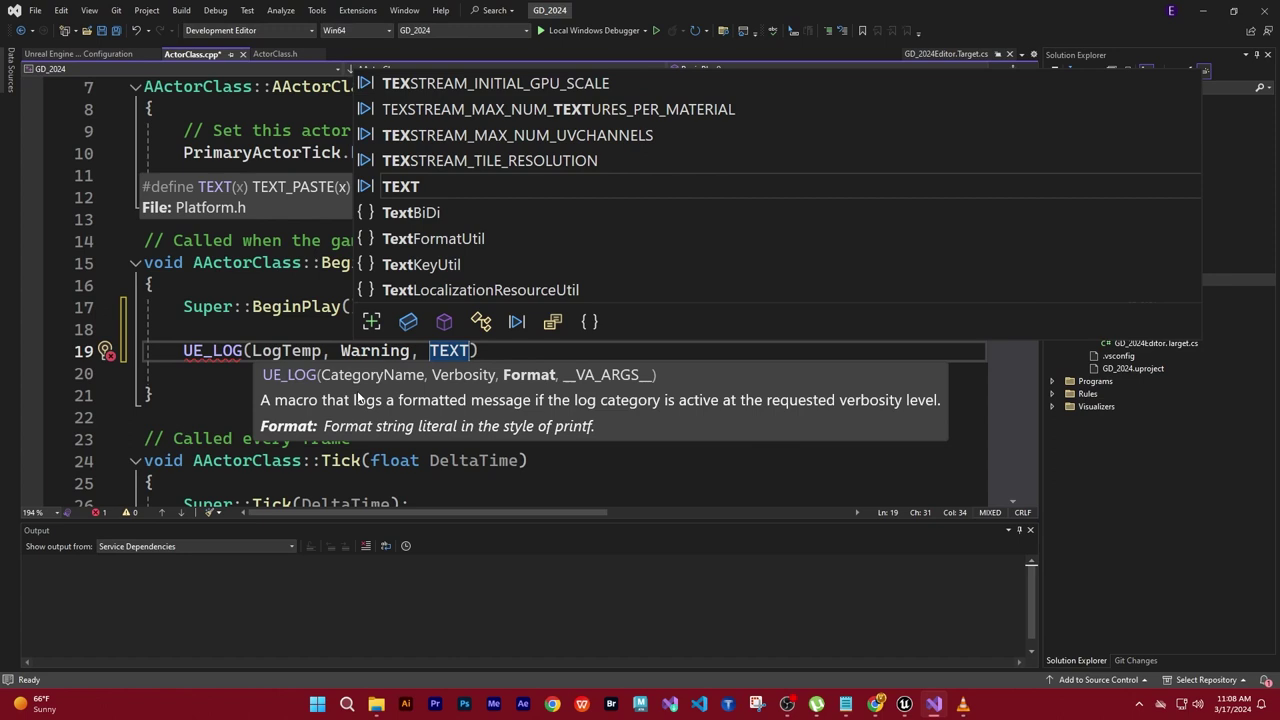
pyautogui.write('(')
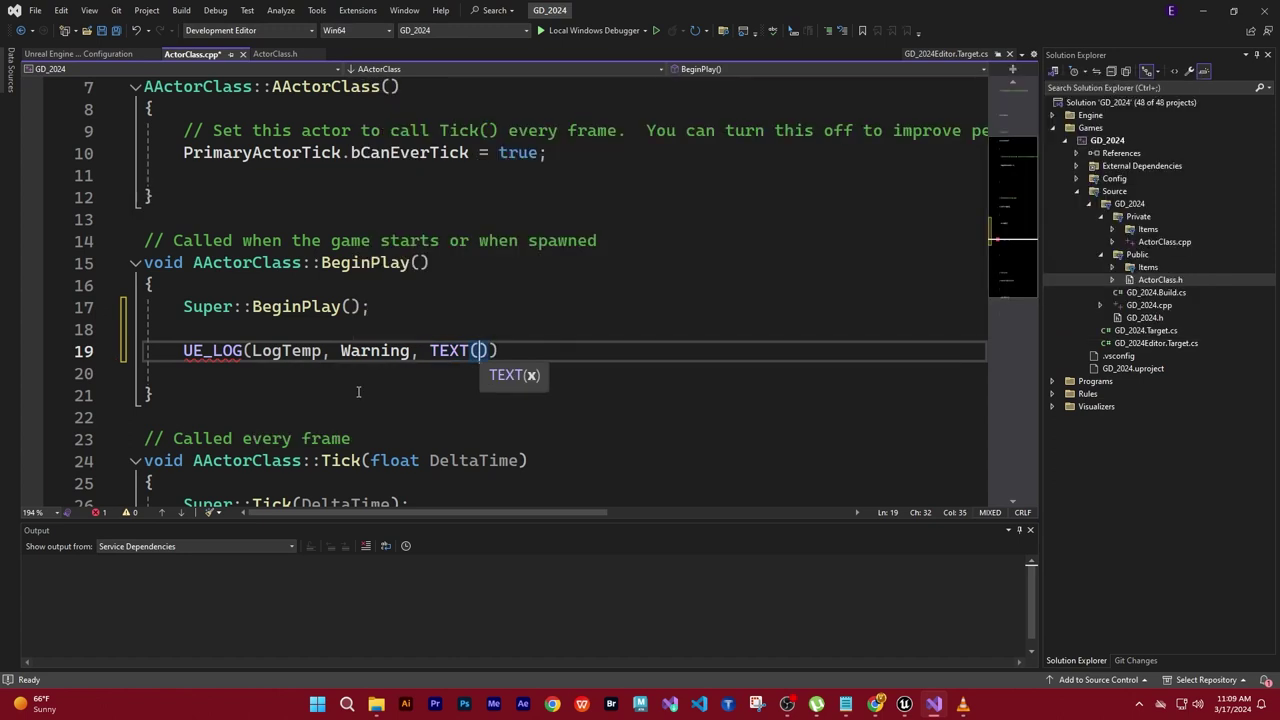
pyautogui.write('"')
pyautogui.write('Begin')
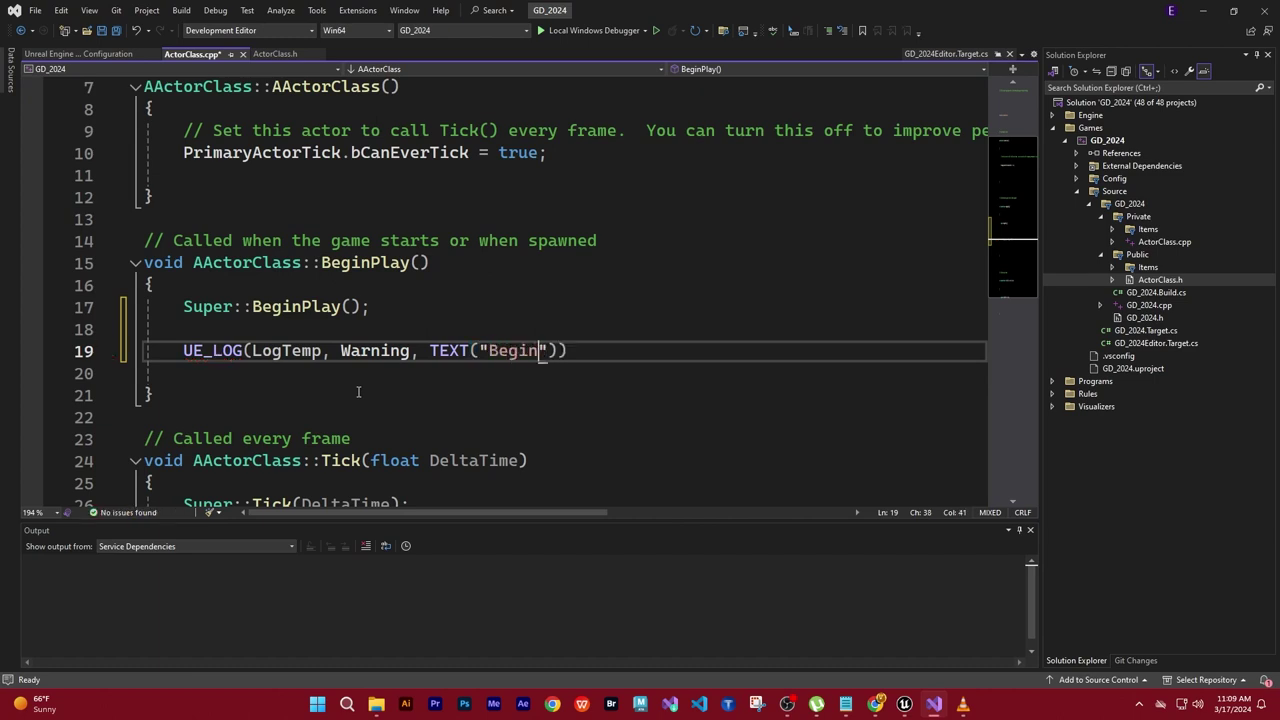
pyautogui.write(' Play called')
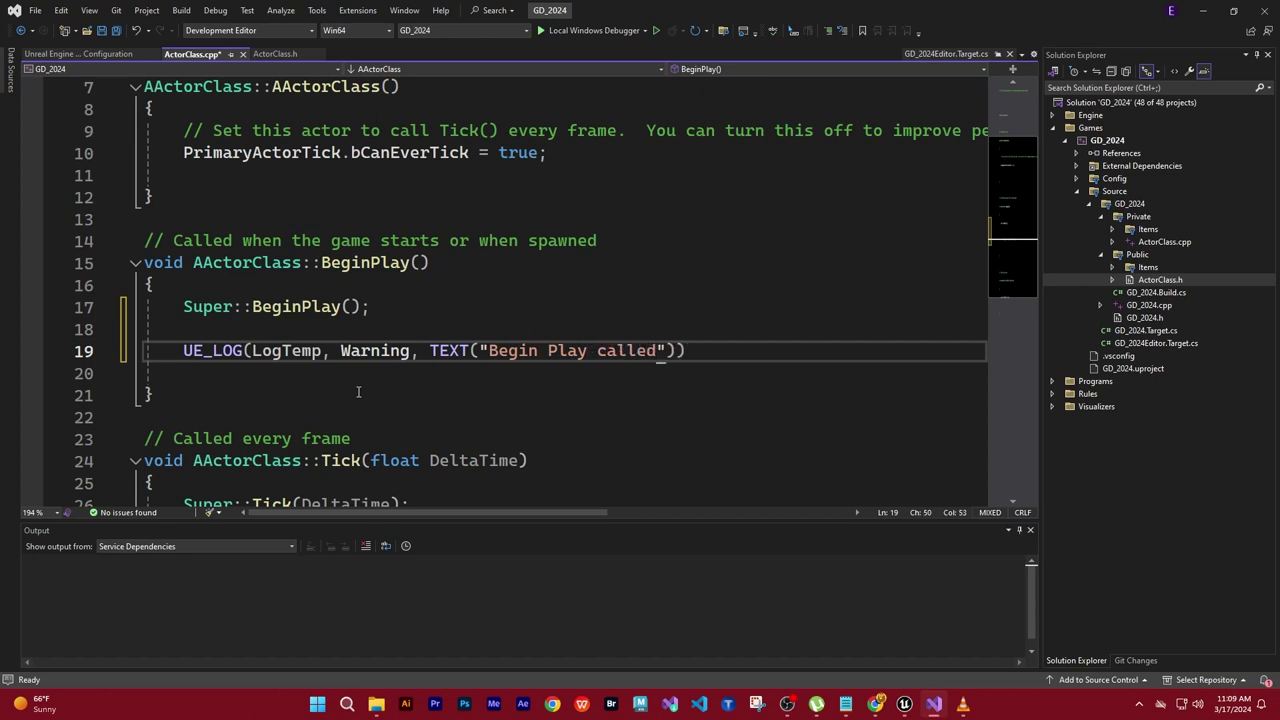
pyautogui.click(698, 351)
pyautogui.write("'")
pyautogui.press('BackSpace')
pyautogui.write(';')
# Step: Check the new UE_LOG line, save all files, and return to the Unreal Editor
pyautogui.moveTo(713, 354); pyautogui.dragTo(184, 350)
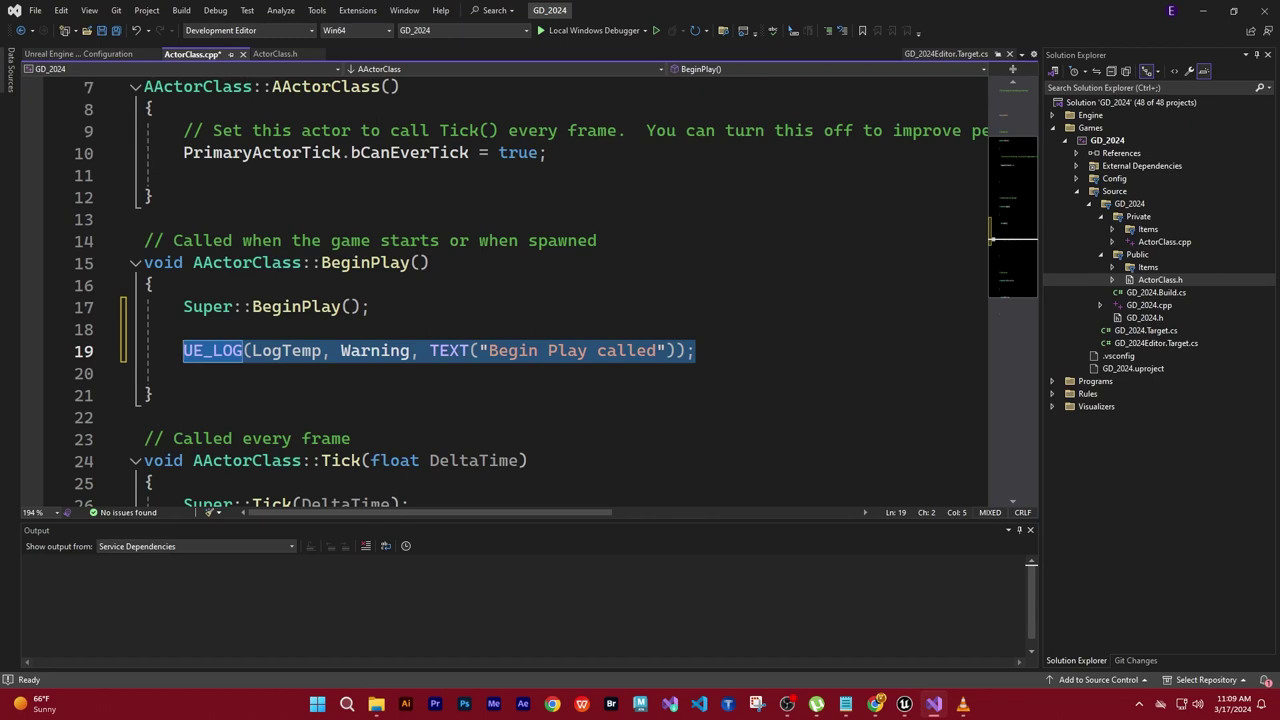
pyautogui.hotkey('alt', 'Tab')
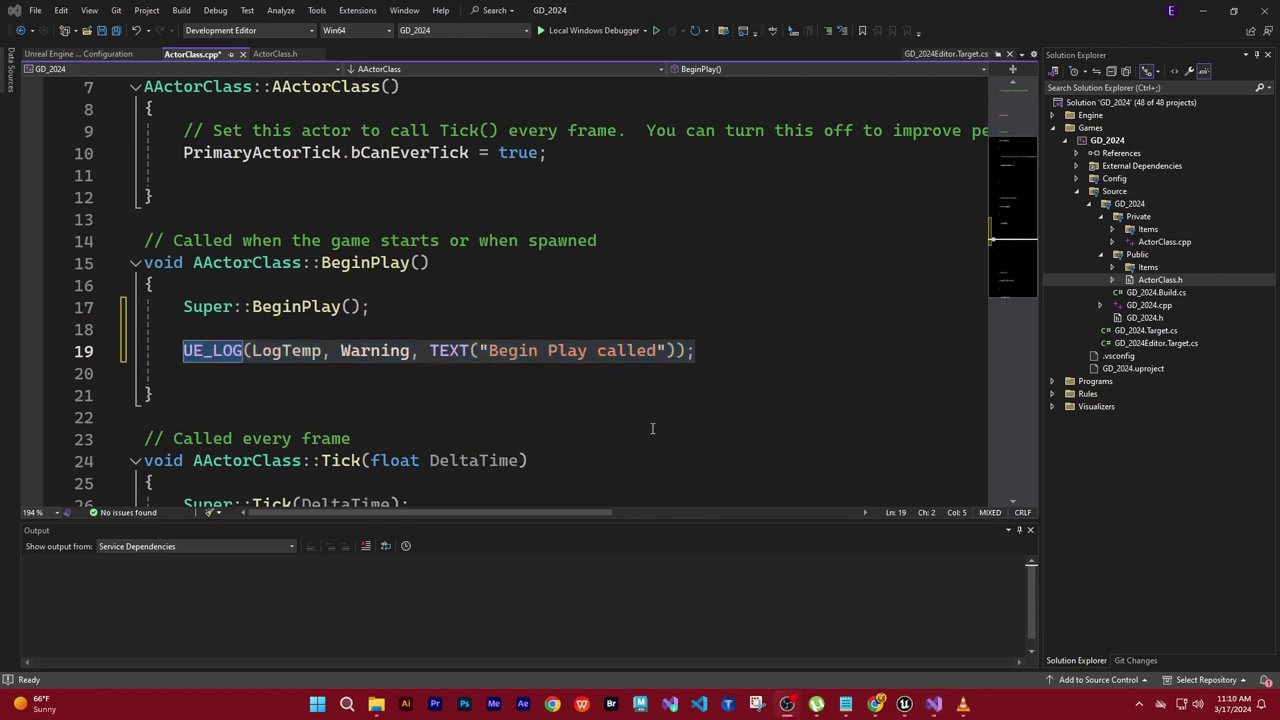
pyautogui.moveTo(695, 350); pyautogui.dragTo(183, 350)
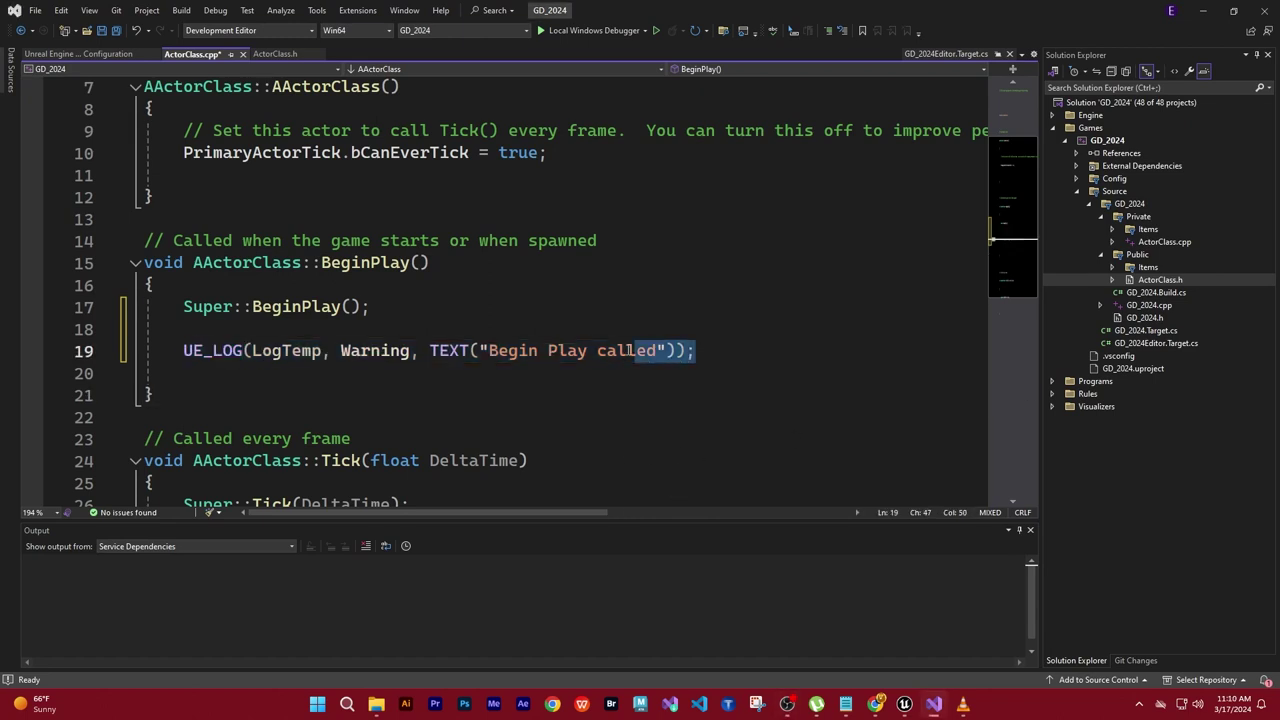
pyautogui.click(716, 357)
pyautogui.click(35, 10)
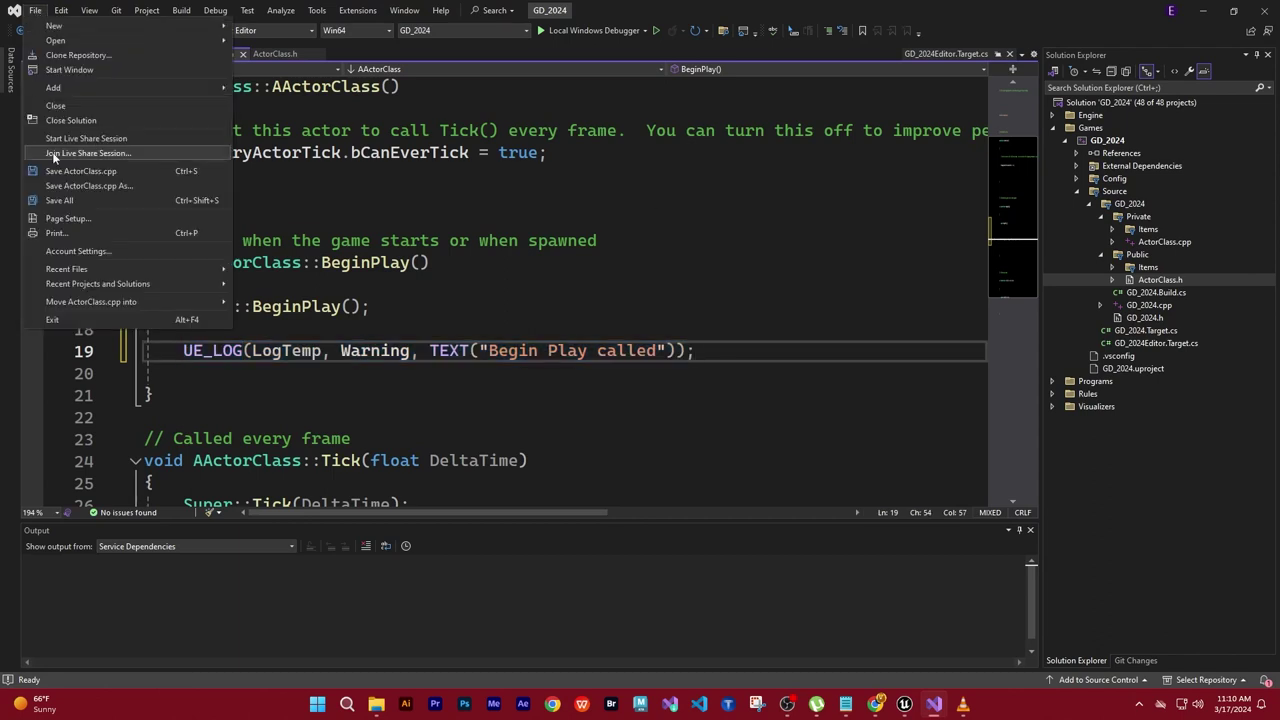
pyautogui.click(73, 198)
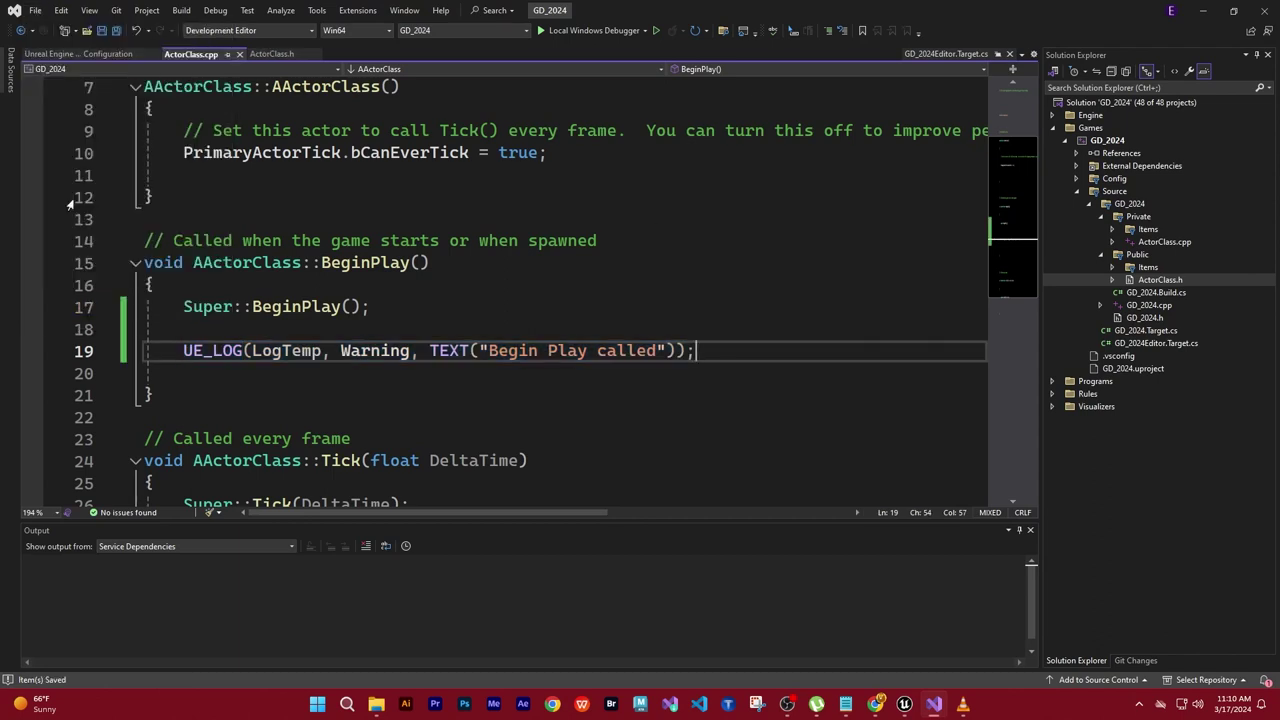
pyautogui.click(35, 10)
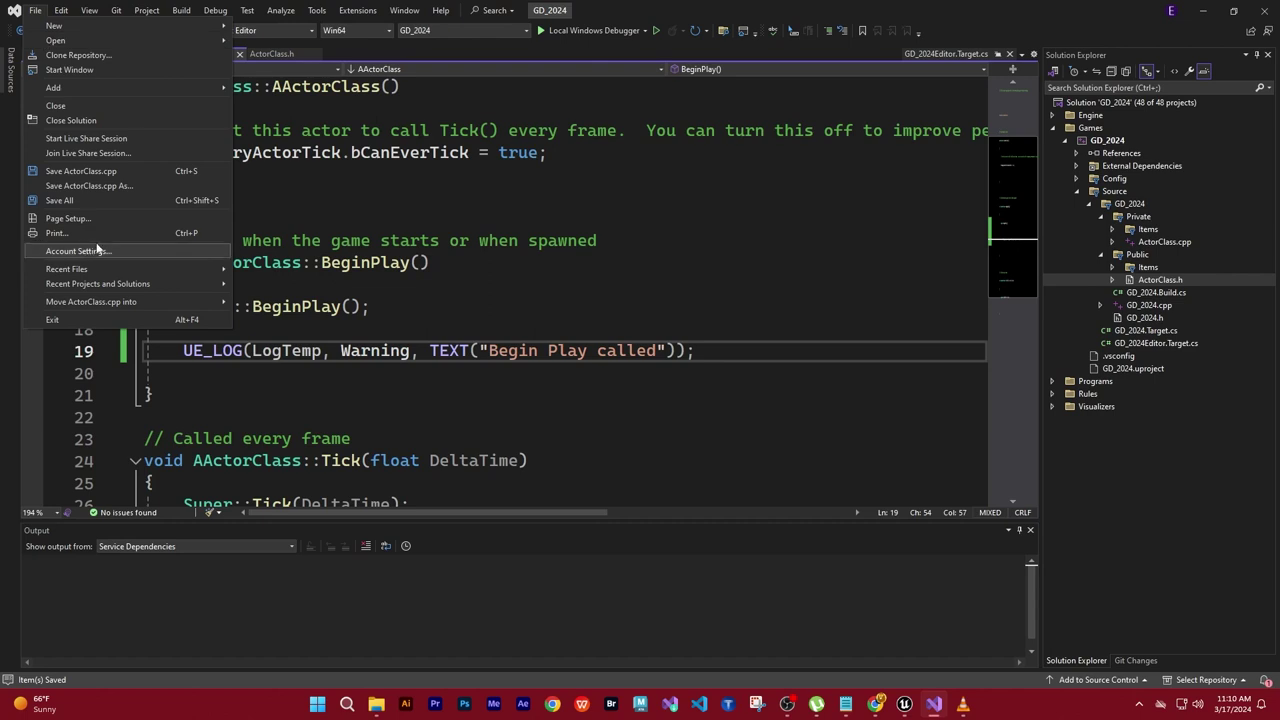
pyautogui.click(65, 198)
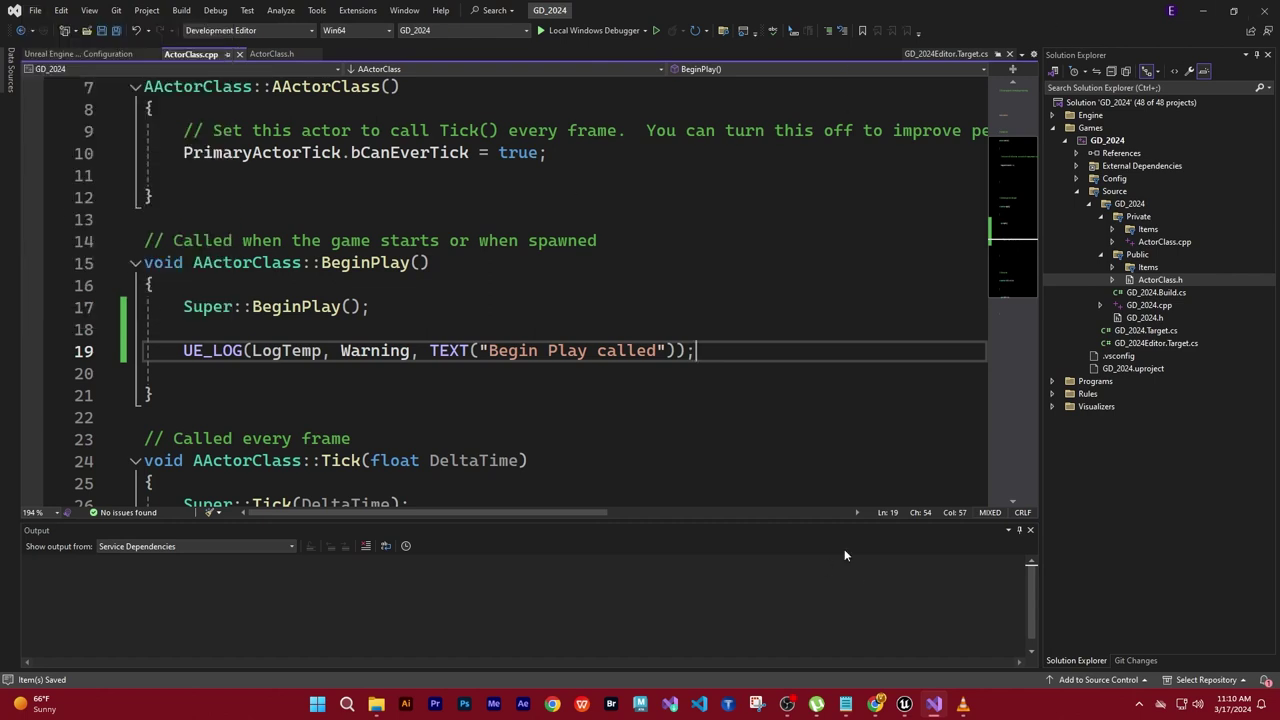
pyautogui.click(904, 704)
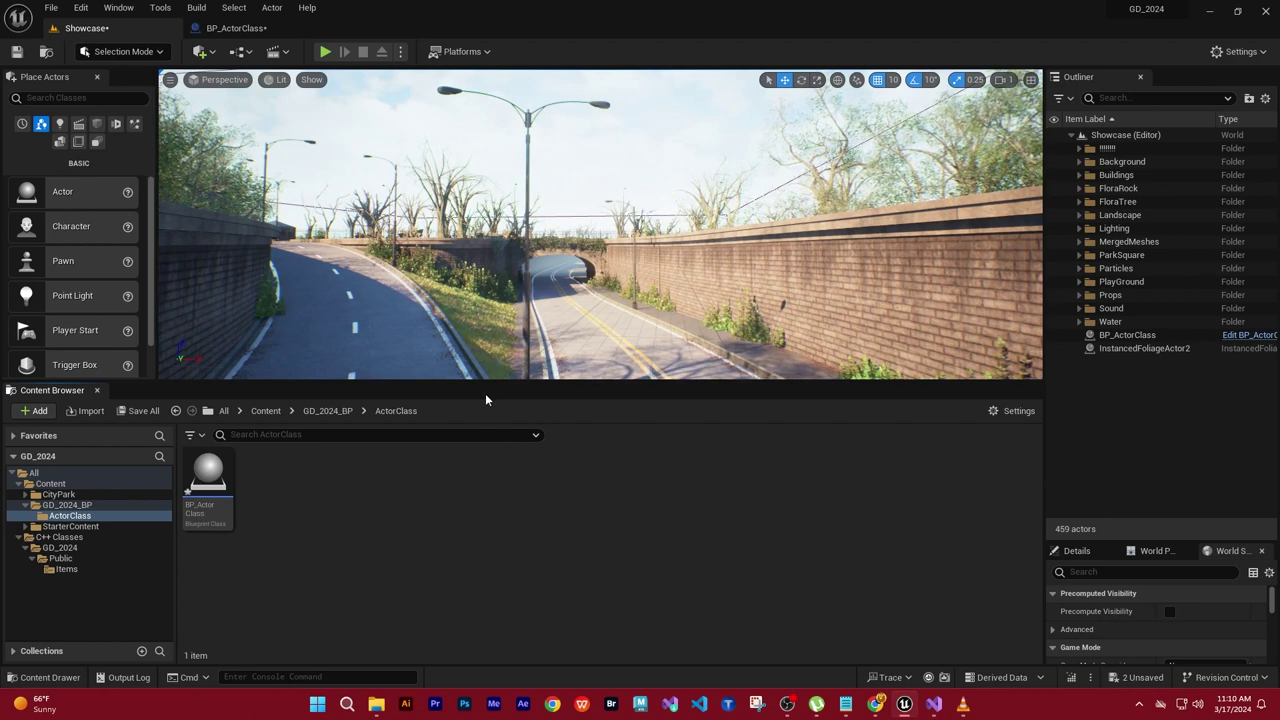
# Step: Select ActorClass in C++ Classes > GD_2024 > Public and check the Live Coding options
pyautogui.moveTo(211, 476)
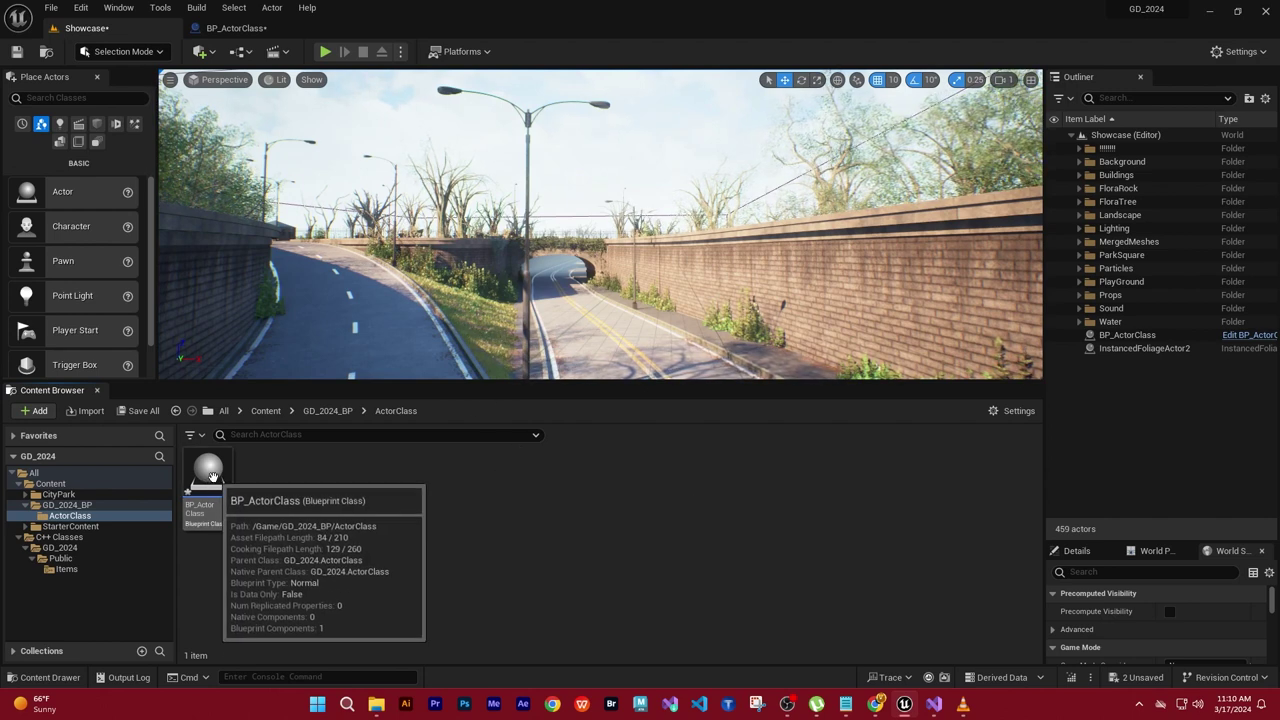
pyautogui.click(68, 570)
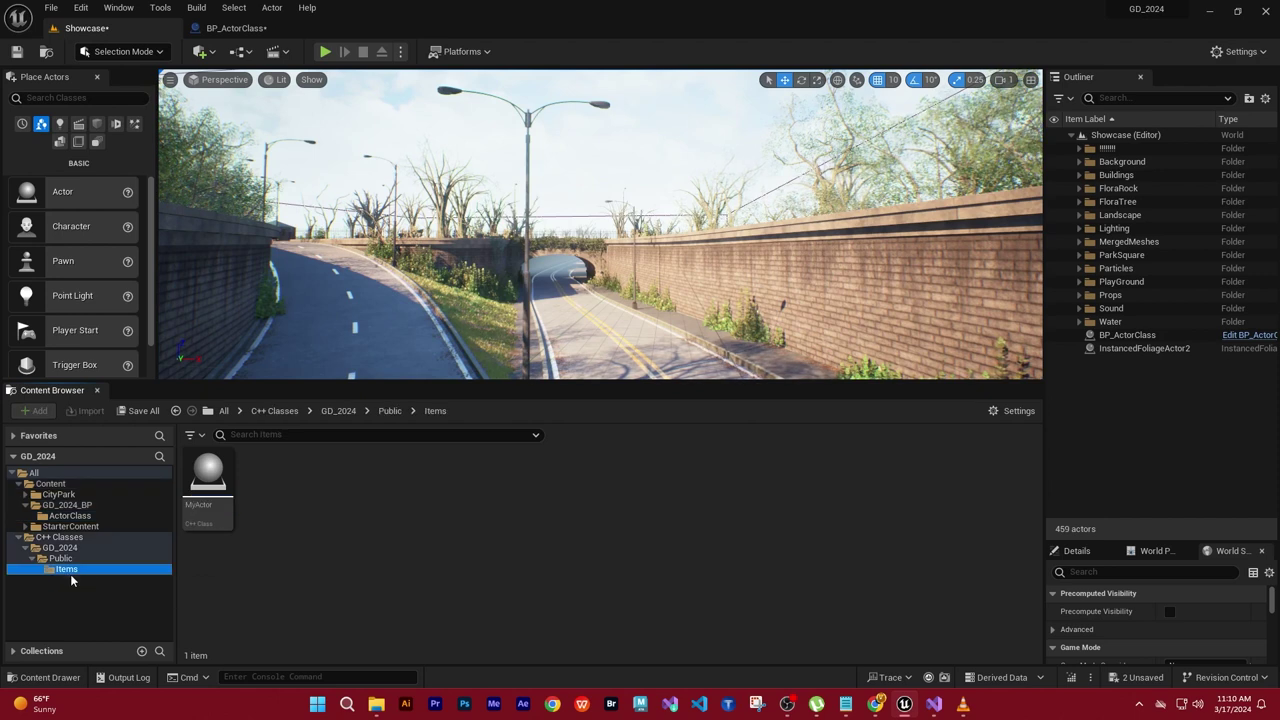
pyautogui.click(70, 558)
pyautogui.click(277, 471)
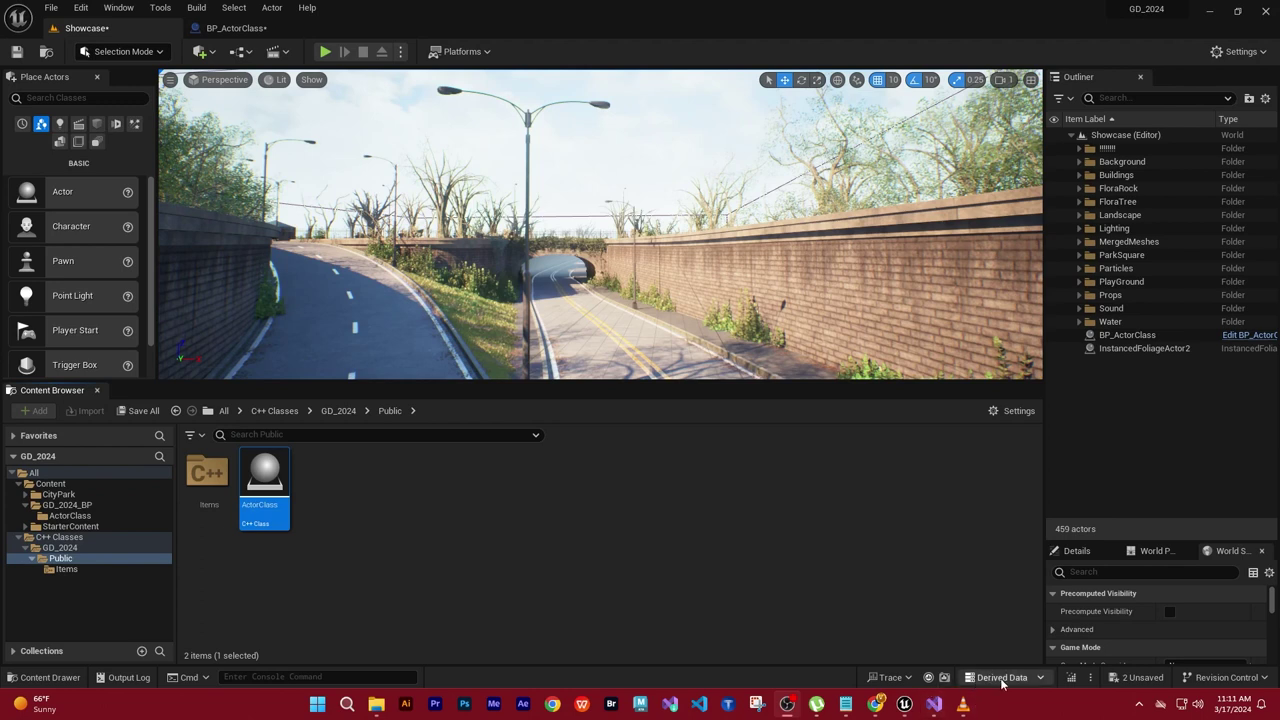
pyautogui.click(1091, 678)
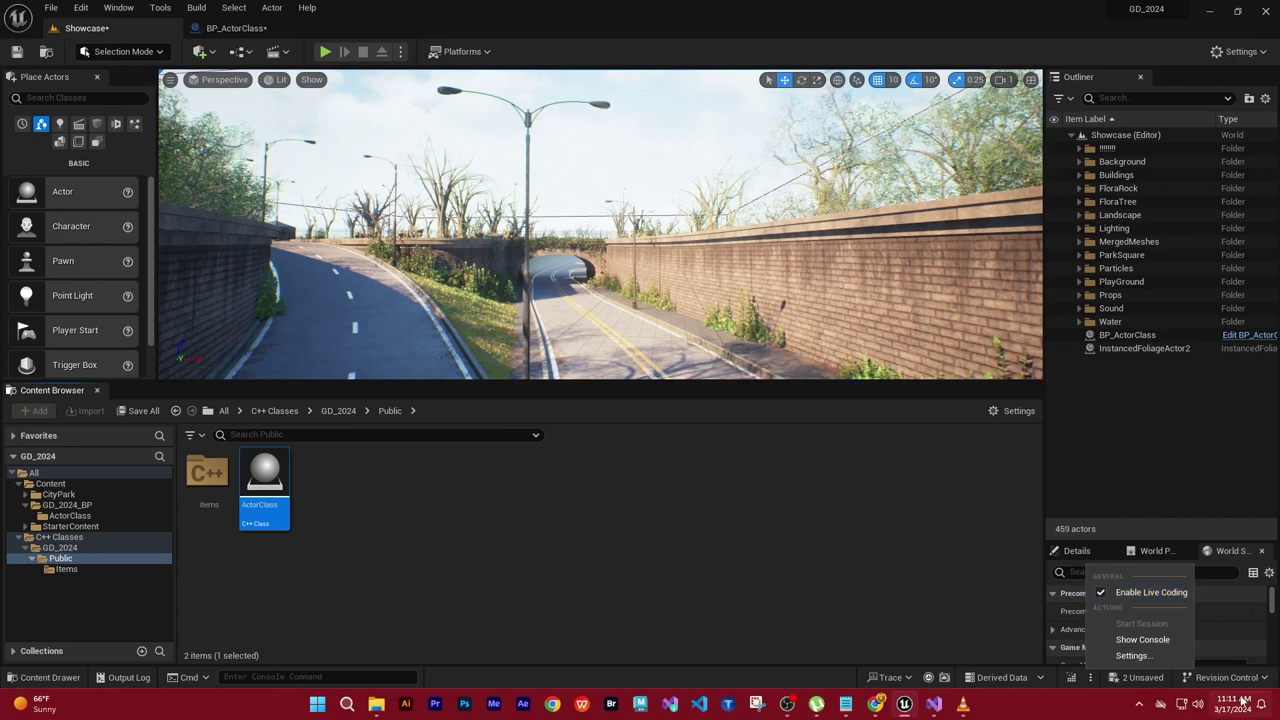
pyautogui.press('Escape')
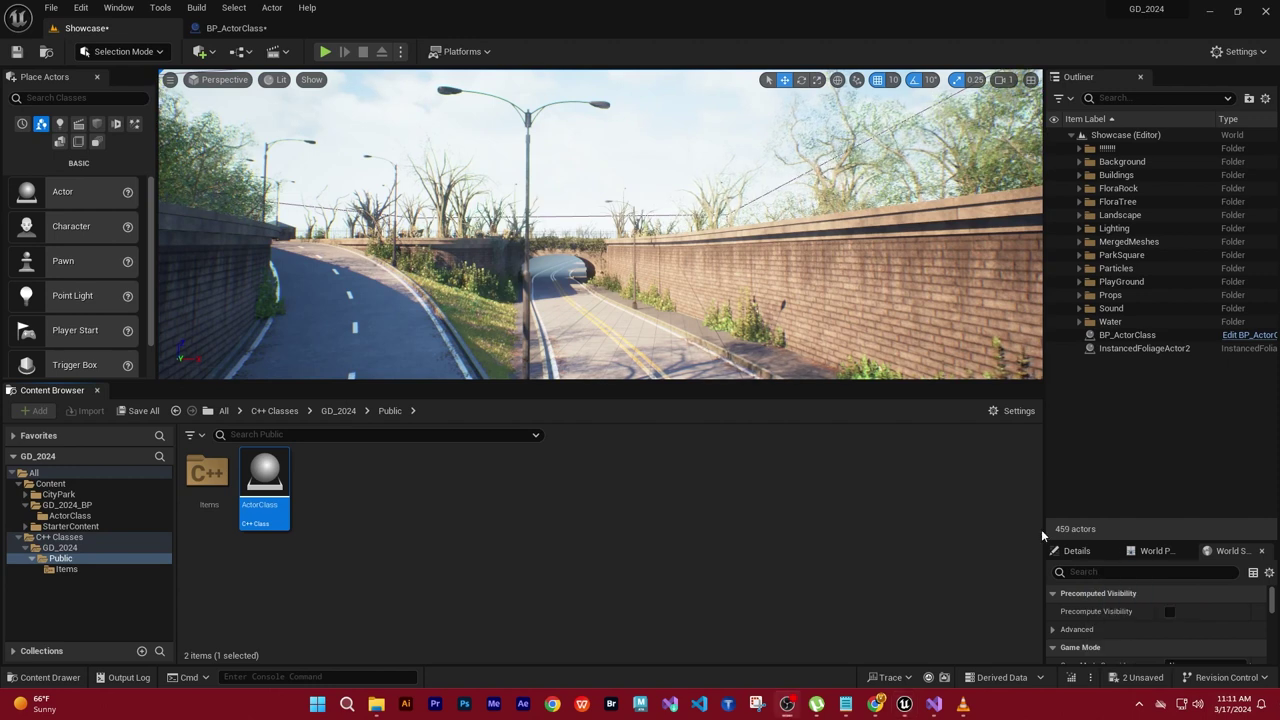
# Step: Run a Live Coding compile of the edited ActorClass code and wait for it to finish
pyautogui.click(1070, 678)
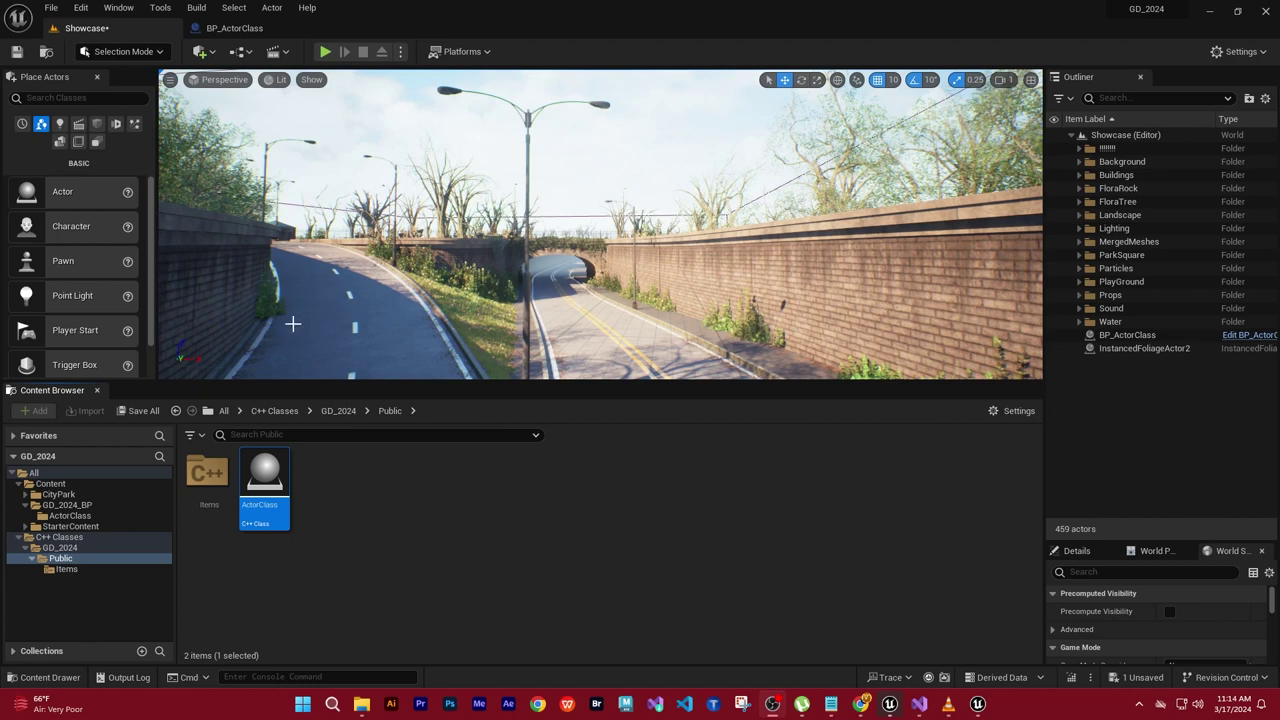
# Step: Open the Output Log from the Window menu and scroll to the 'Live coding succeeded' message
pyautogui.click(118, 7)
pyautogui.moveTo(167, 46)
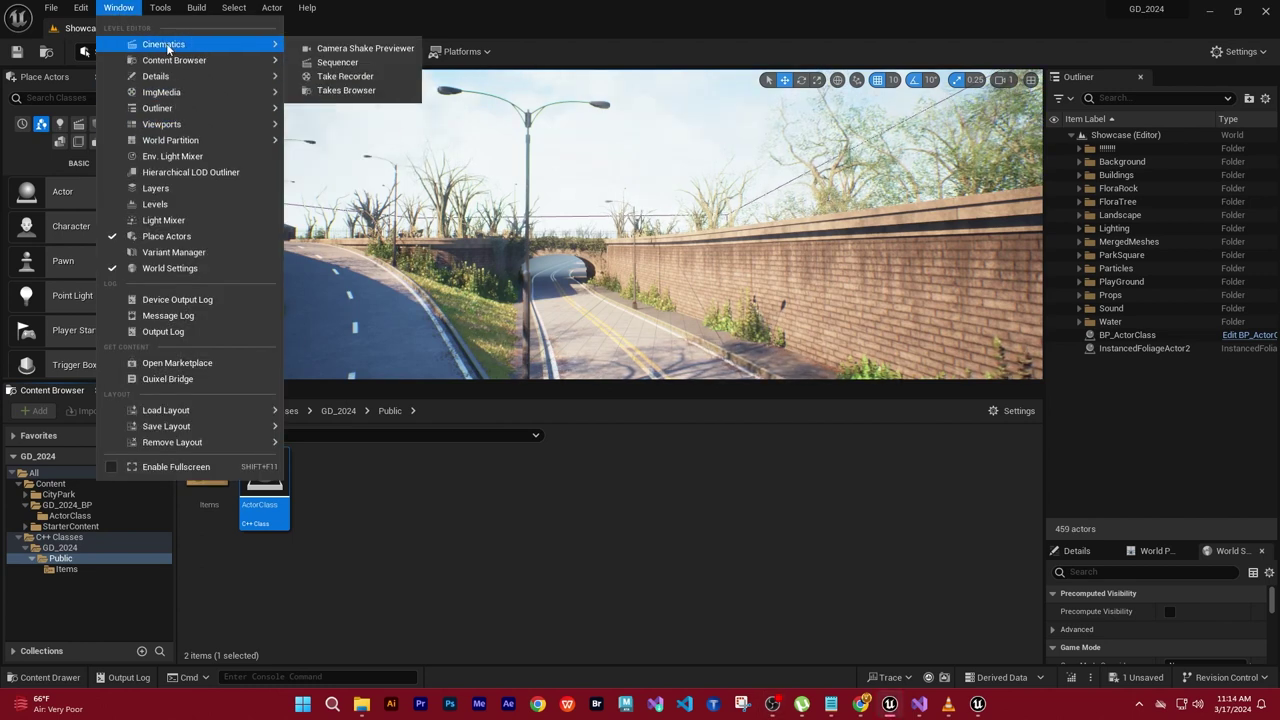
pyautogui.click(163, 331)
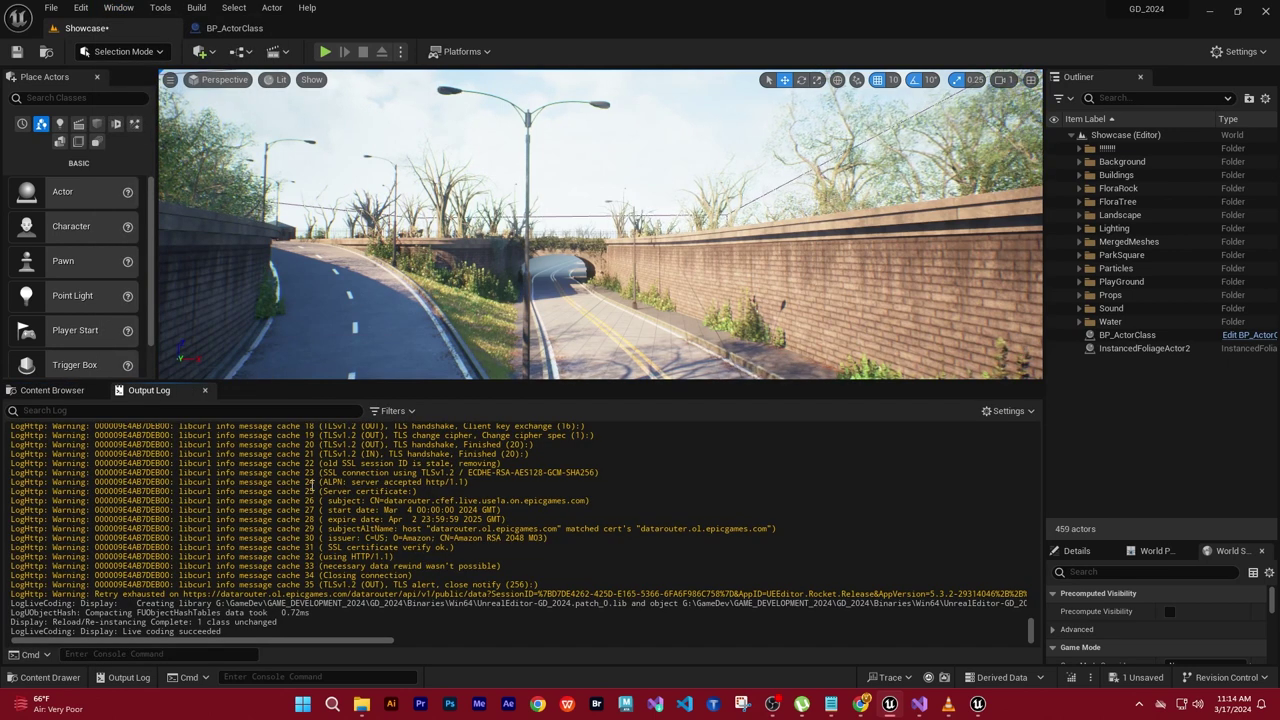
pyautogui.scroll(1, 312, 483)
pyautogui.scroll(1, 305, 510)
pyautogui.scroll(1, 299, 538)
pyautogui.scroll(2, 298, 538)
pyautogui.scroll(2, 298, 538)
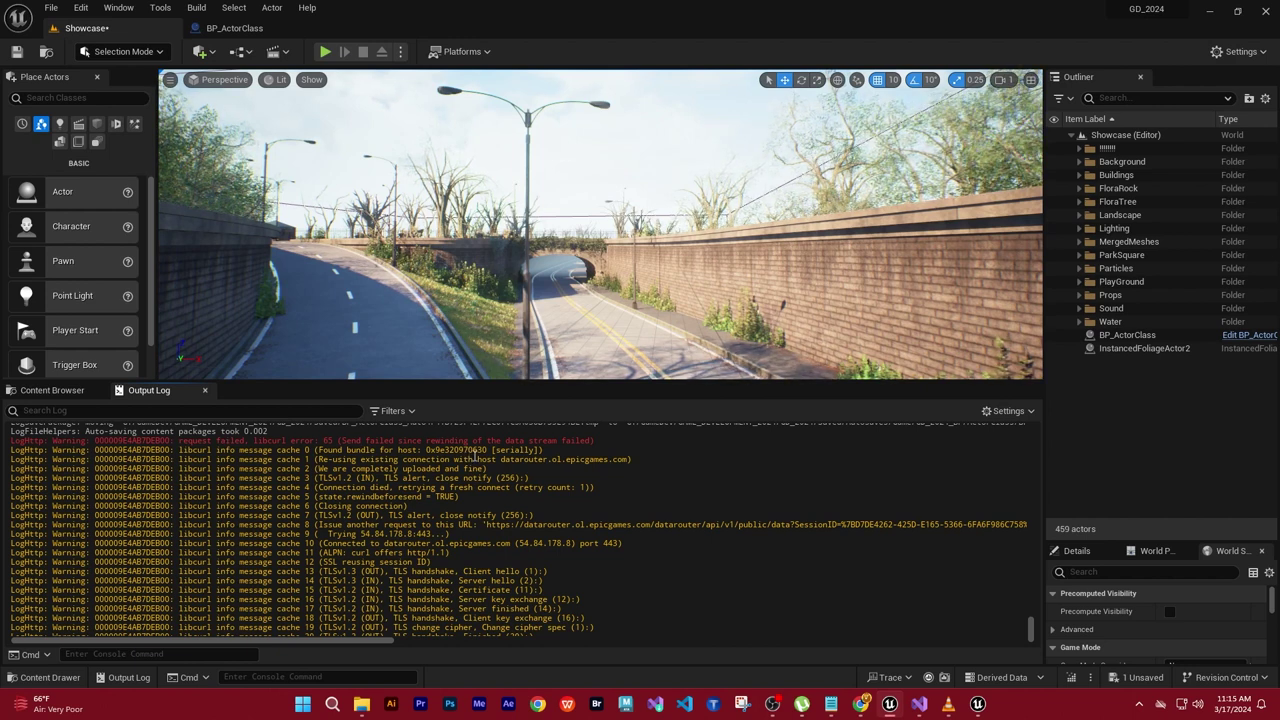
pyautogui.scroll(-1, 475, 460)
pyautogui.scroll(-1, 474, 472)
pyautogui.scroll(-1, 472, 484)
pyautogui.scroll(-3, 472, 484)
pyautogui.scroll(-3, 472, 484)
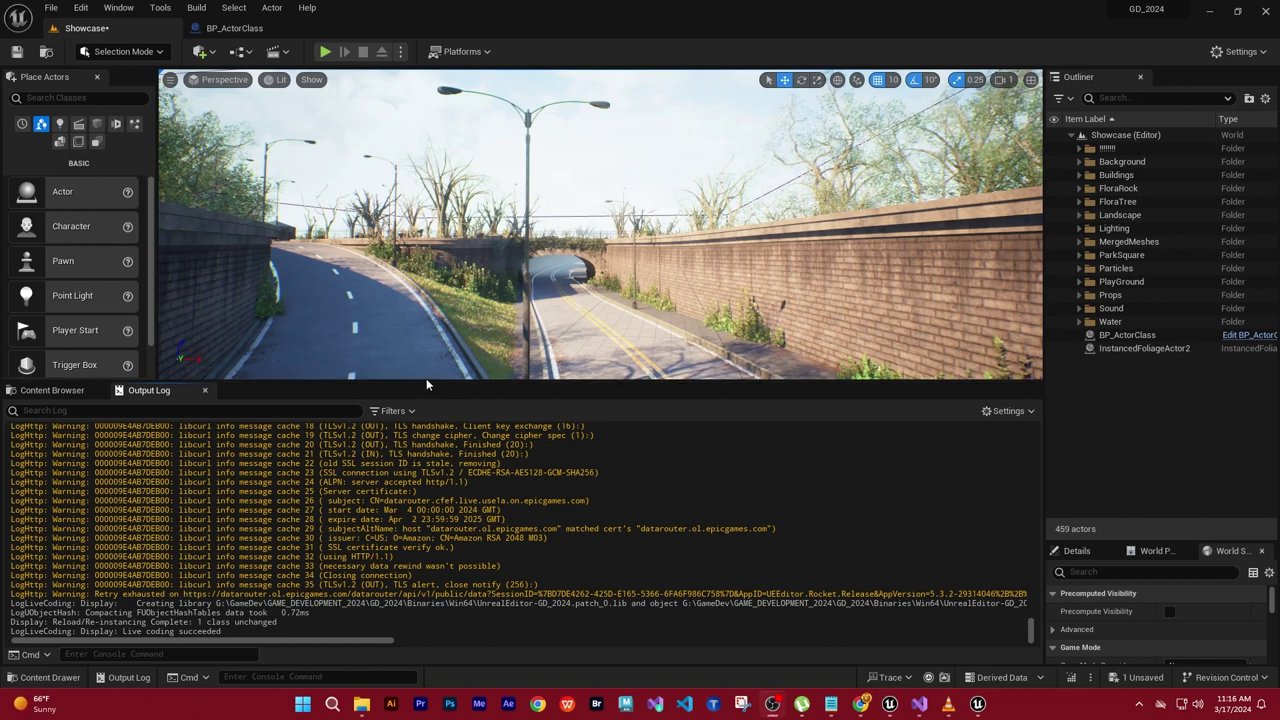
# Step: Restore down the Unreal Editor to reveal the Live Coding console, then close the console
pyautogui.press('super+Down')
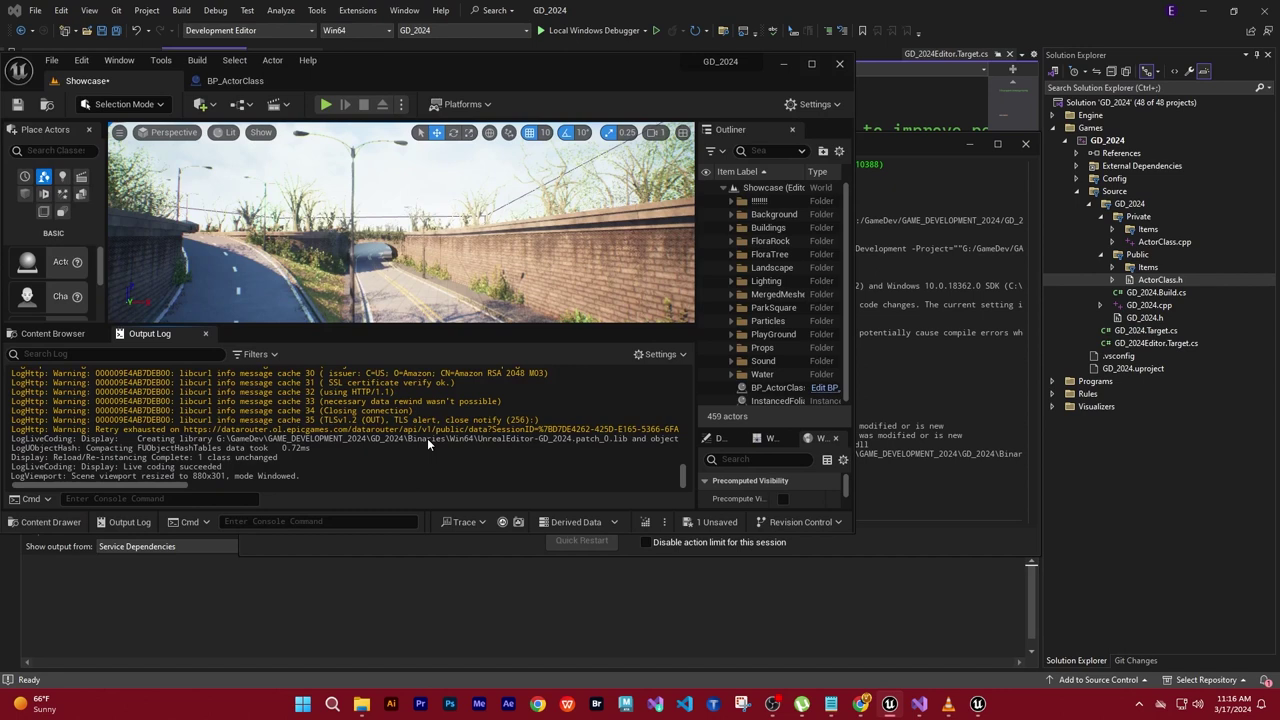
pyautogui.moveTo(550, 201)
pyautogui.mouseDown()
pyautogui.moveTo(615, 470)
pyautogui.moveTo(425, 548)
pyautogui.moveTo(550, 293)
pyautogui.mouseUp()
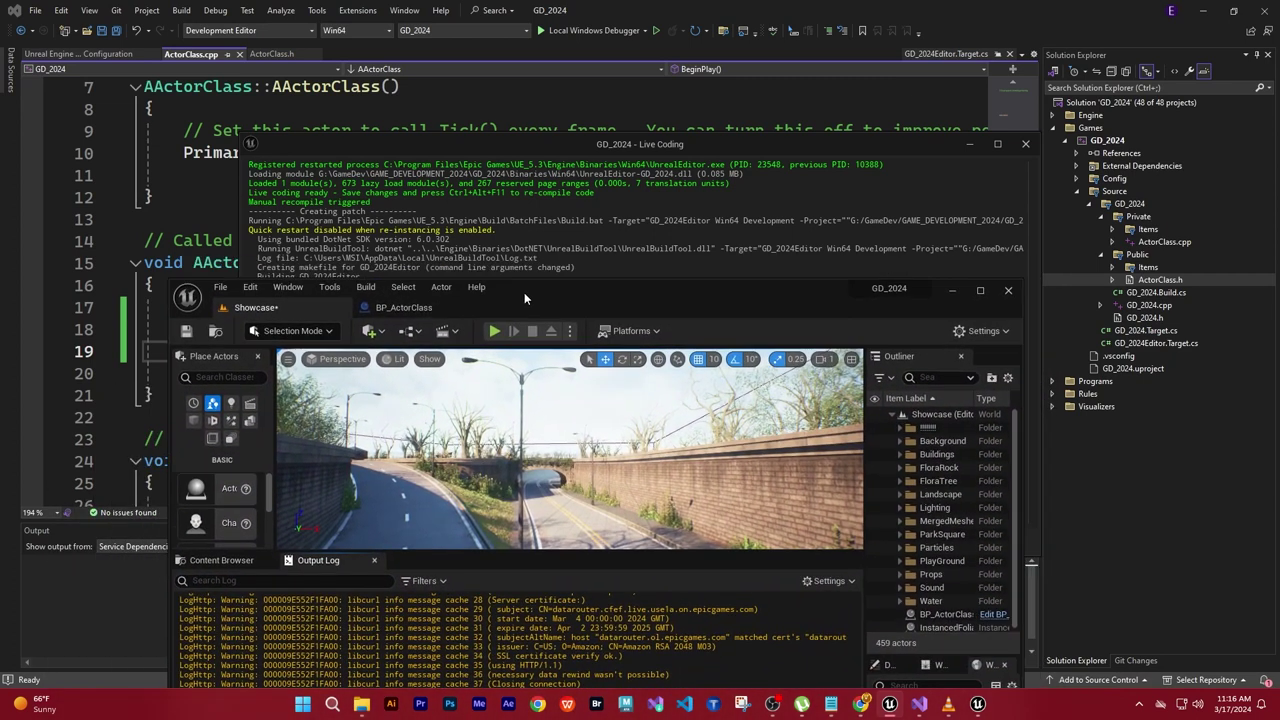
pyautogui.moveTo(550, 293); pyautogui.dragTo(529, 312)
pyautogui.moveTo(496, 231)
pyautogui.mouseDown()
pyautogui.moveTo(259, 237)
pyautogui.moveTo(512, 240)
pyautogui.mouseUp()
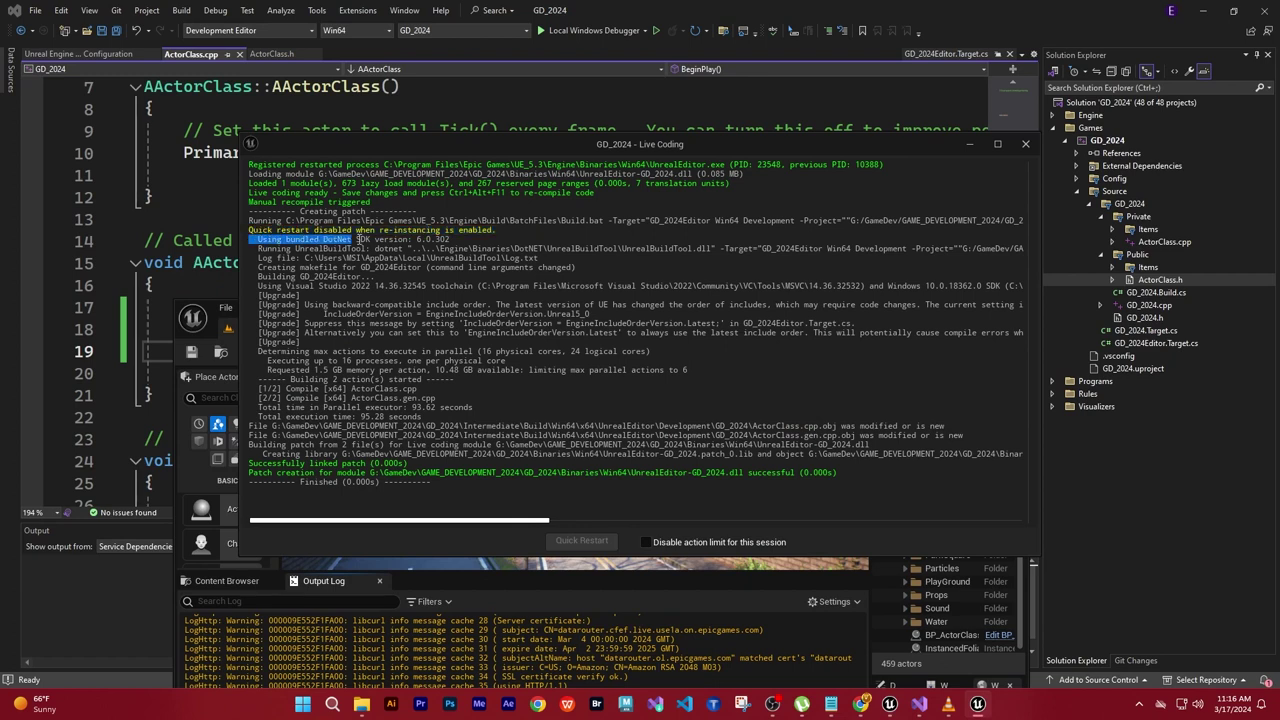
pyautogui.click(500, 230)
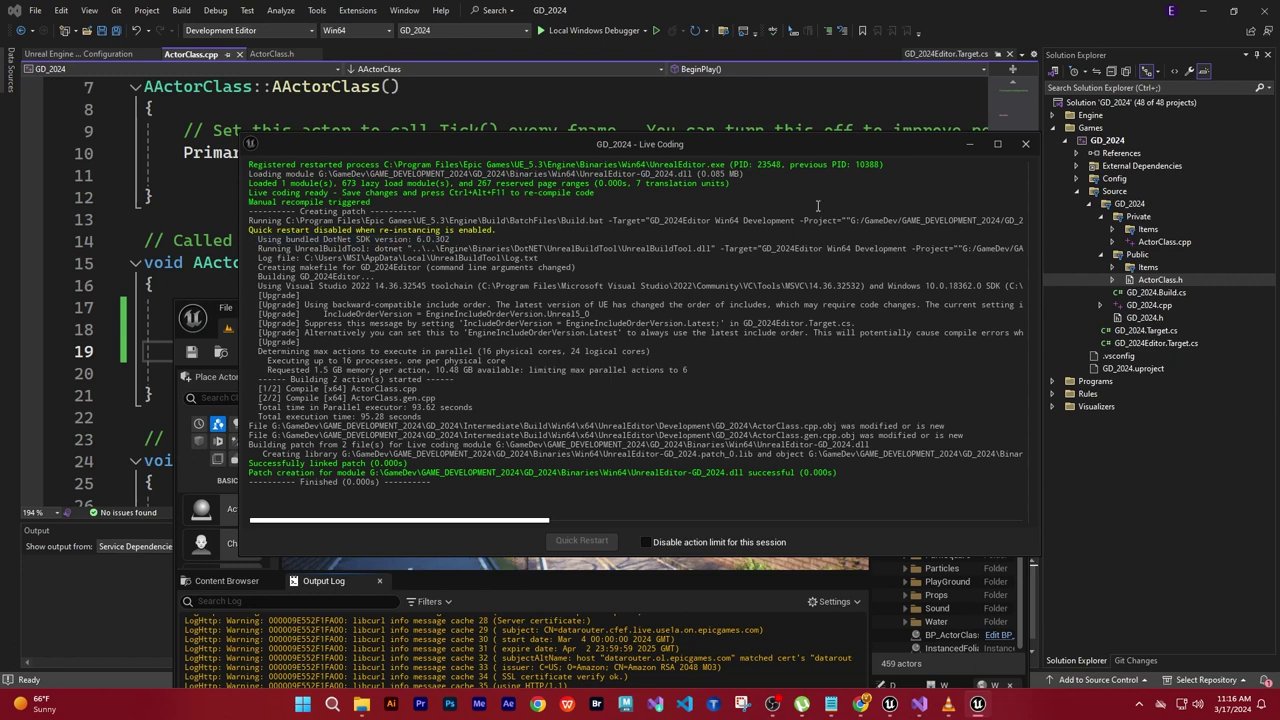
pyautogui.click(1027, 146)
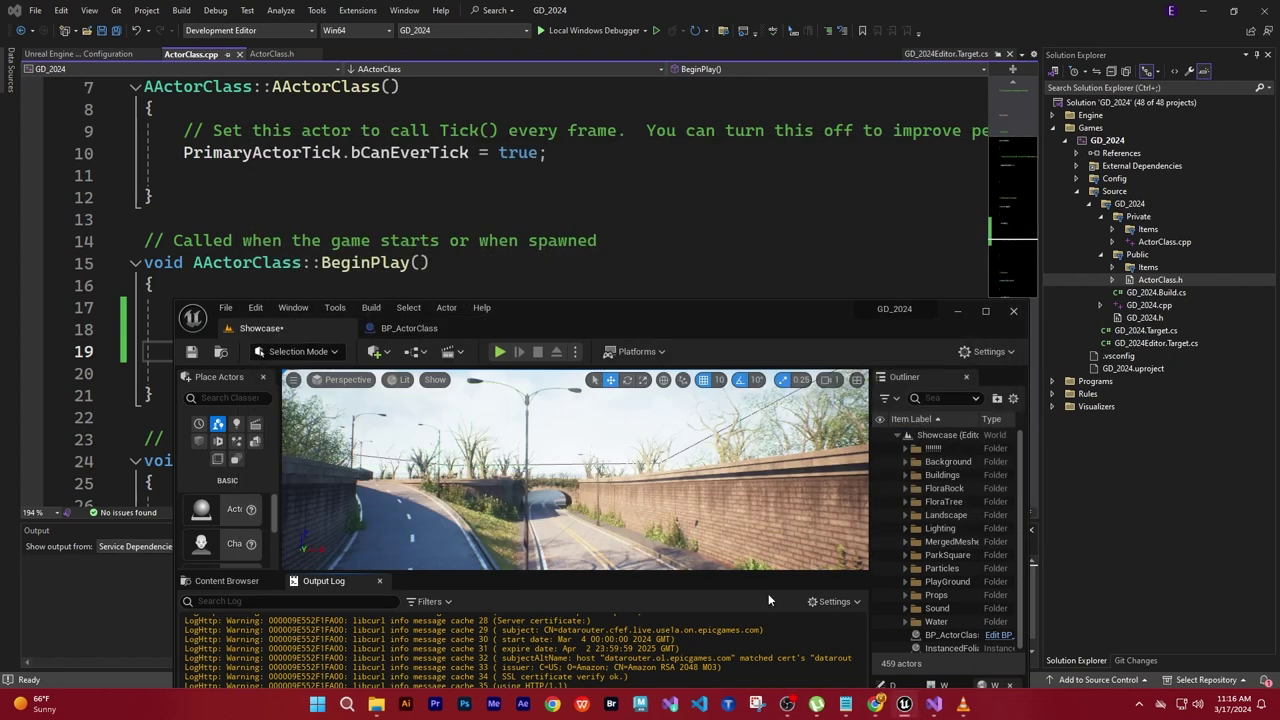
# Step: Minimize Visual Studio, maximize the Unreal Editor, and enlarge the level viewport above the log
pyautogui.moveTo(494, 318)
pyautogui.mouseDown()
pyautogui.moveTo(600, 414)
pyautogui.moveTo(554, 520)
pyautogui.moveTo(487, 530)
pyautogui.mouseUp()
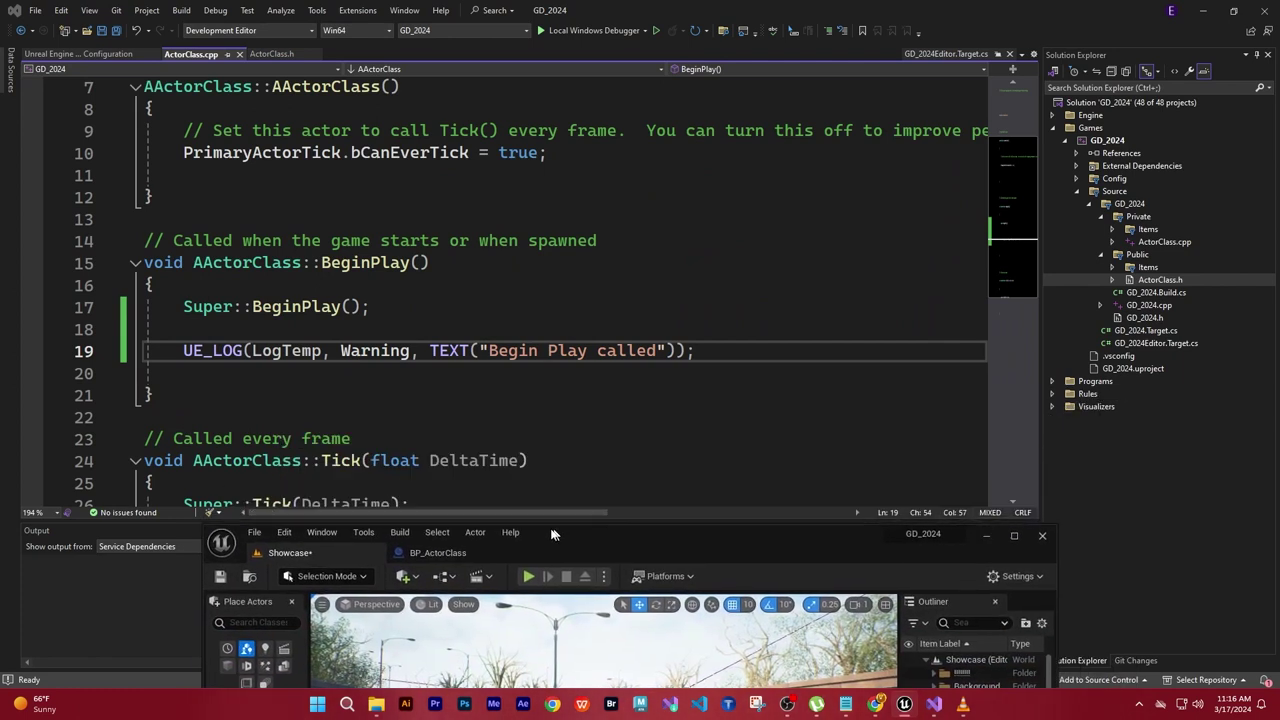
pyautogui.moveTo(487, 530)
pyautogui.mouseDown()
pyautogui.moveTo(502, 480)
pyautogui.moveTo(505, 525)
pyautogui.mouseUp()
pyautogui.click(1190, 28)
pyautogui.click(1203, 15)
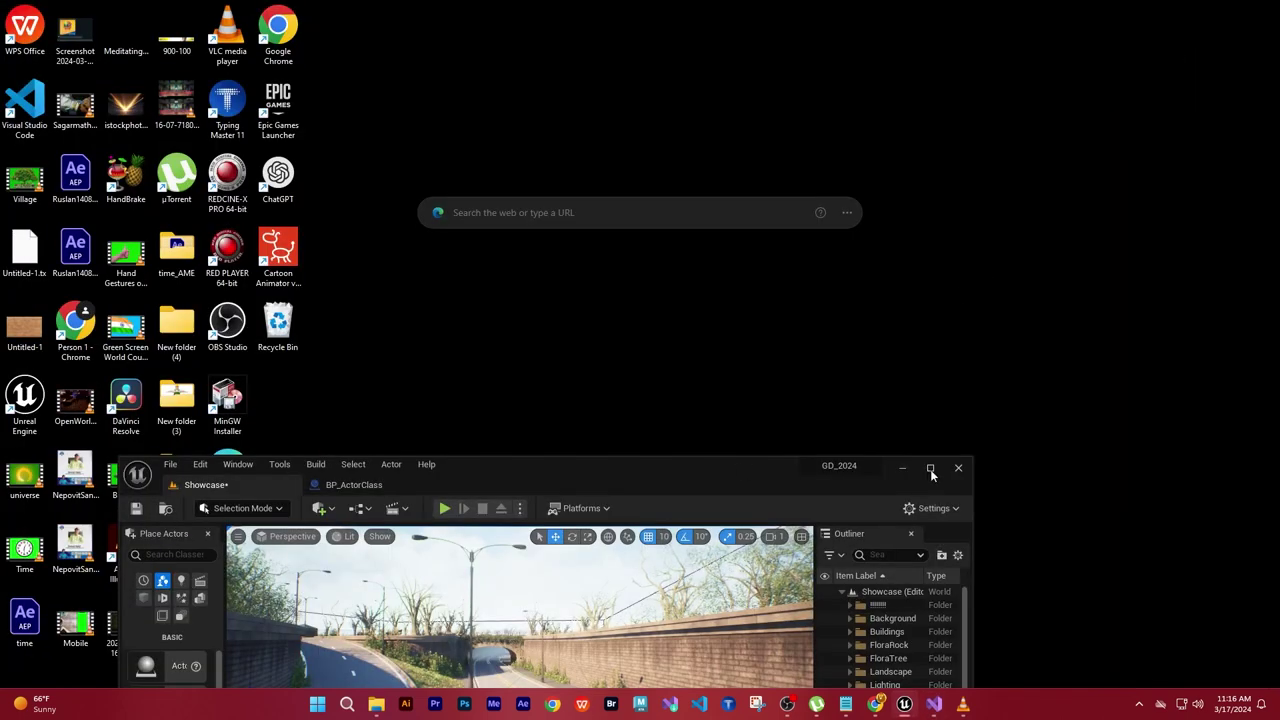
pyautogui.click(930, 467)
pyautogui.moveTo(502, 390)
pyautogui.mouseDown()
pyautogui.moveTo(521, 407)
pyautogui.moveTo(543, 181)
pyautogui.moveTo(534, 495)
pyautogui.mouseUp()
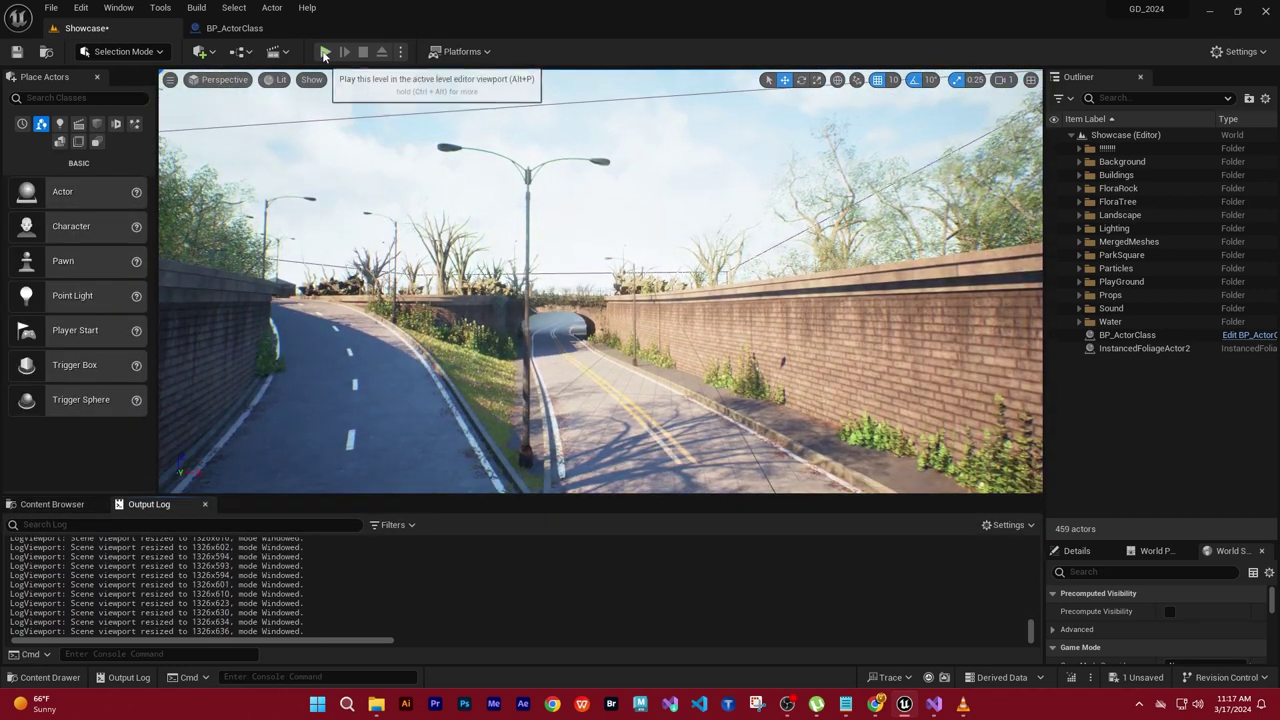
# Step: Play the Showcase level and walk forward with W while the 'Begin Play called' warning appears
pyautogui.click(325, 52)
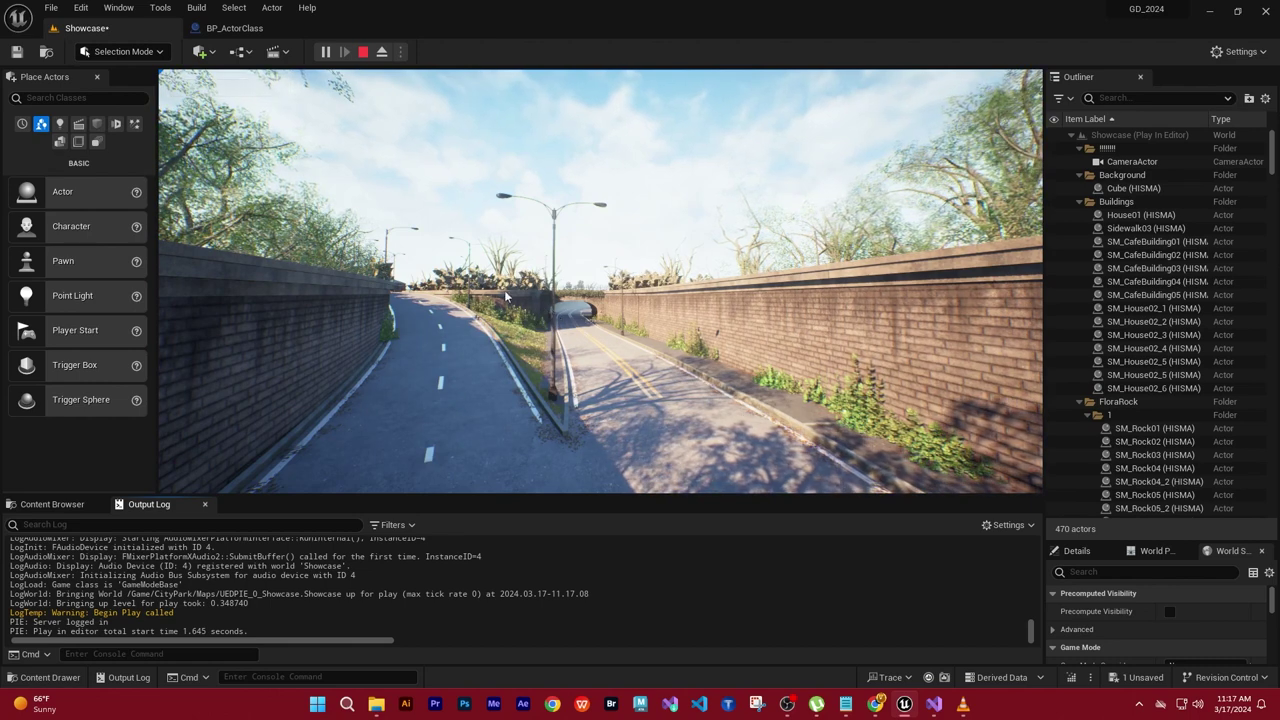
pyautogui.click(535, 318)
pyautogui.press('w')
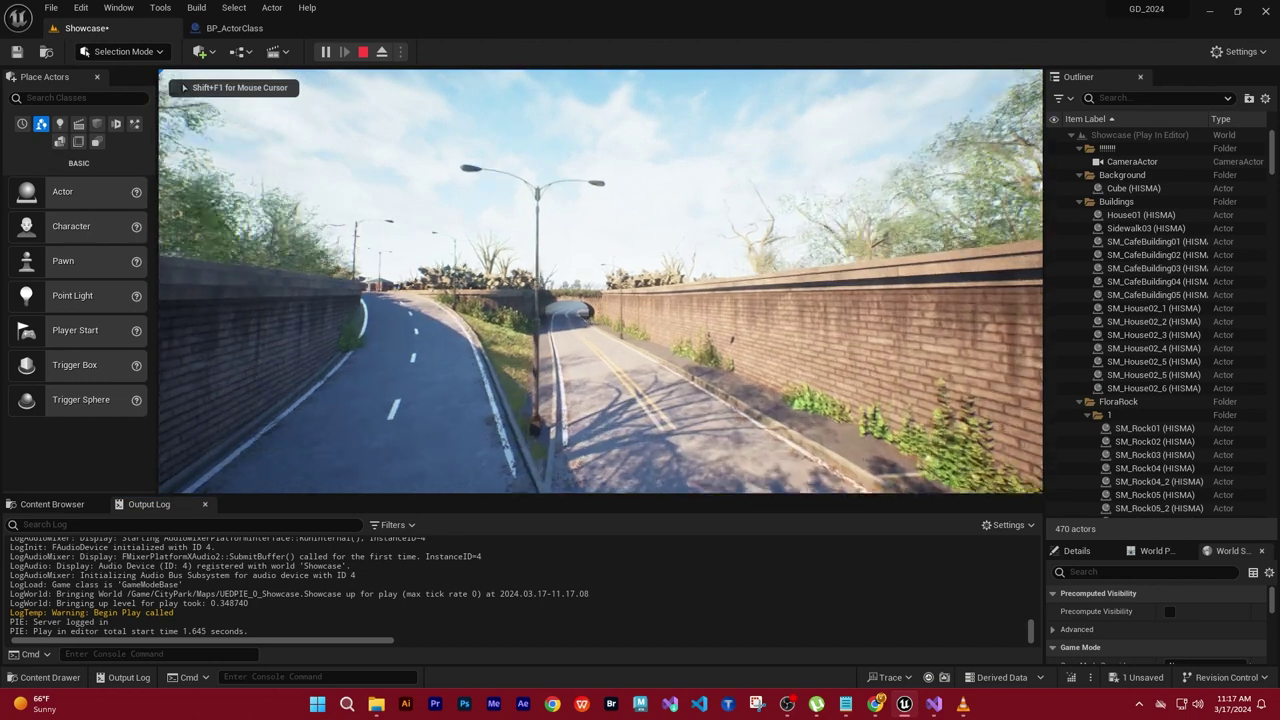
pyautogui.press('w')
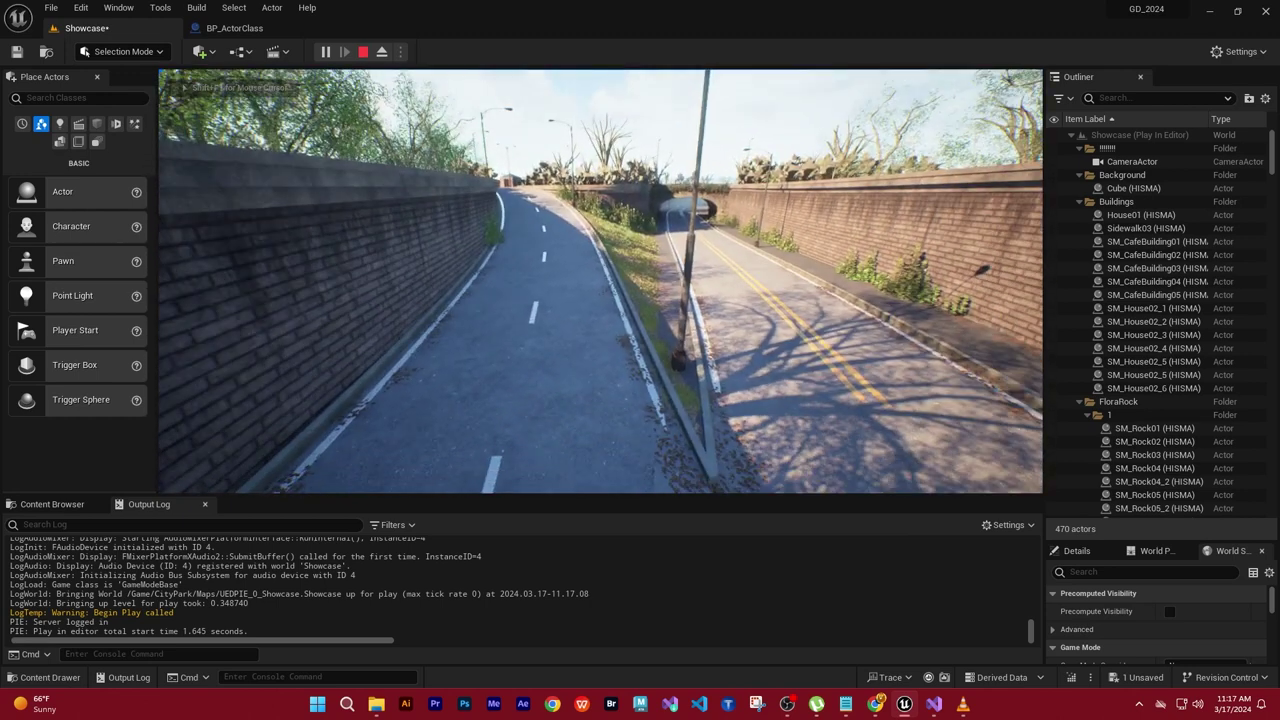
pyautogui.press('w')
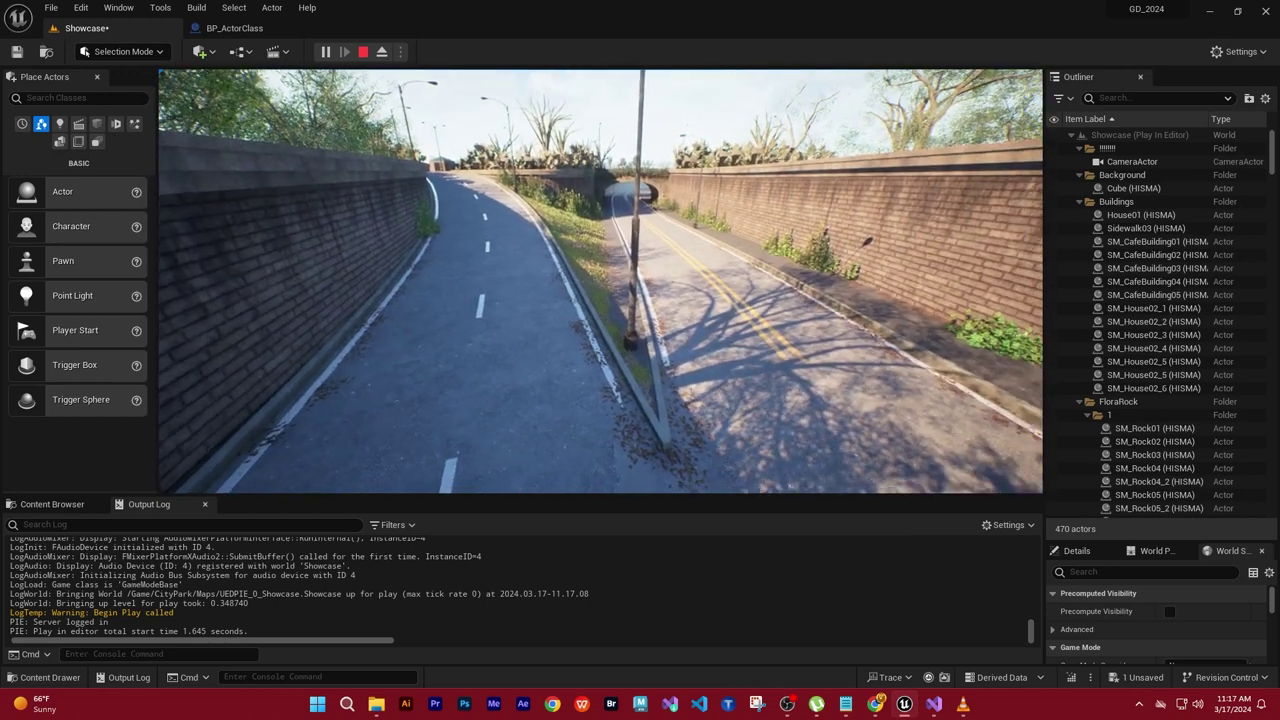
pyautogui.press('w')
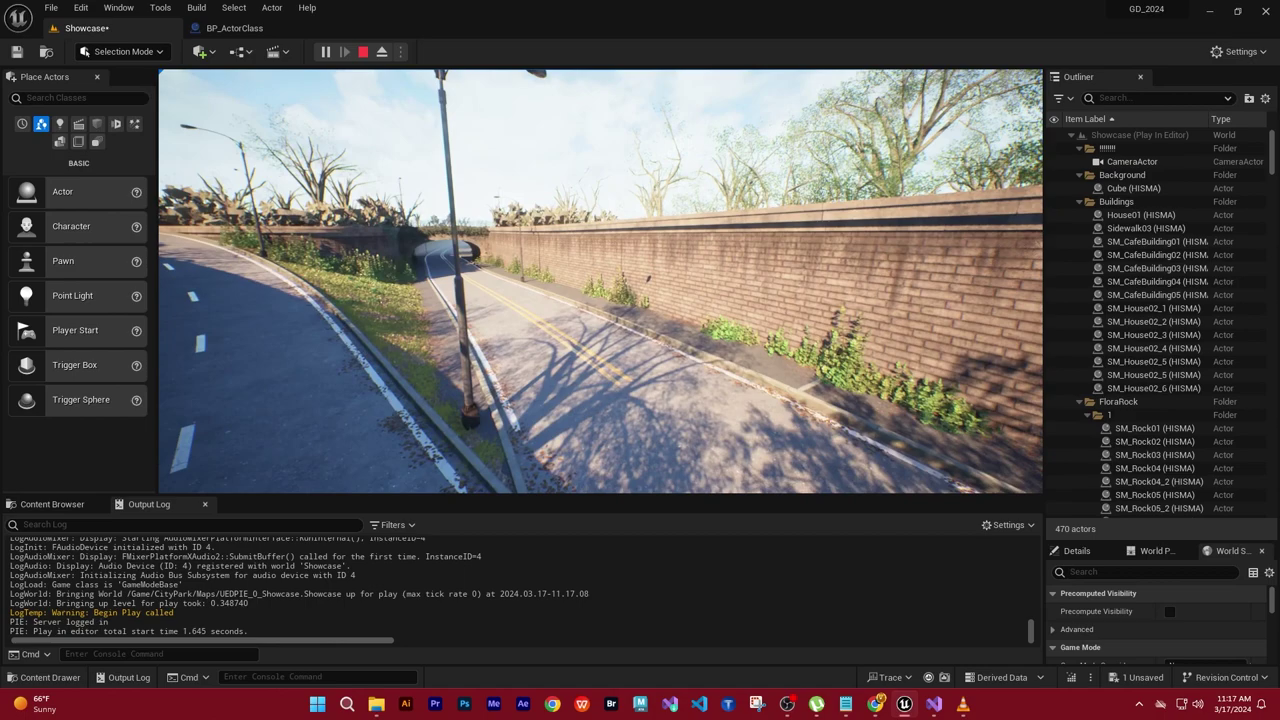
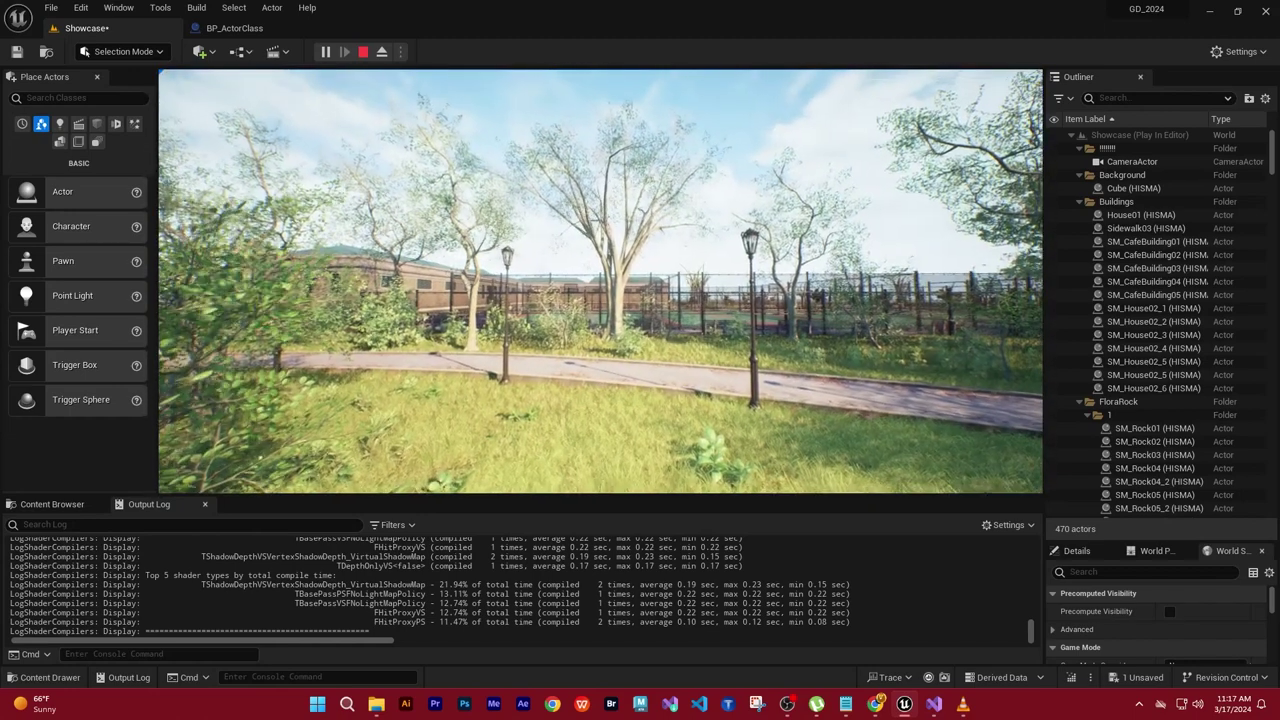
# Step: Stop the play session and highlight the 'Begin Play called' line in the log
pyautogui.press('Escape')
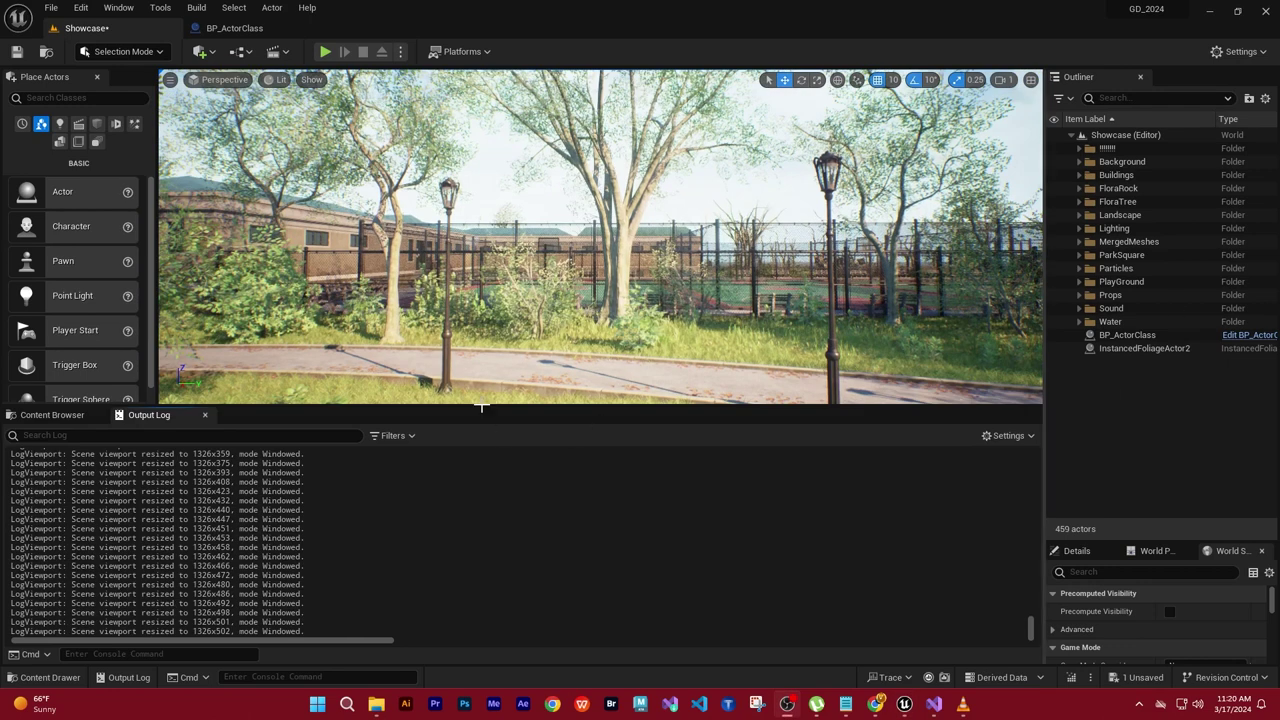
pyautogui.moveTo(1030, 630); pyautogui.dragTo(1031, 616)
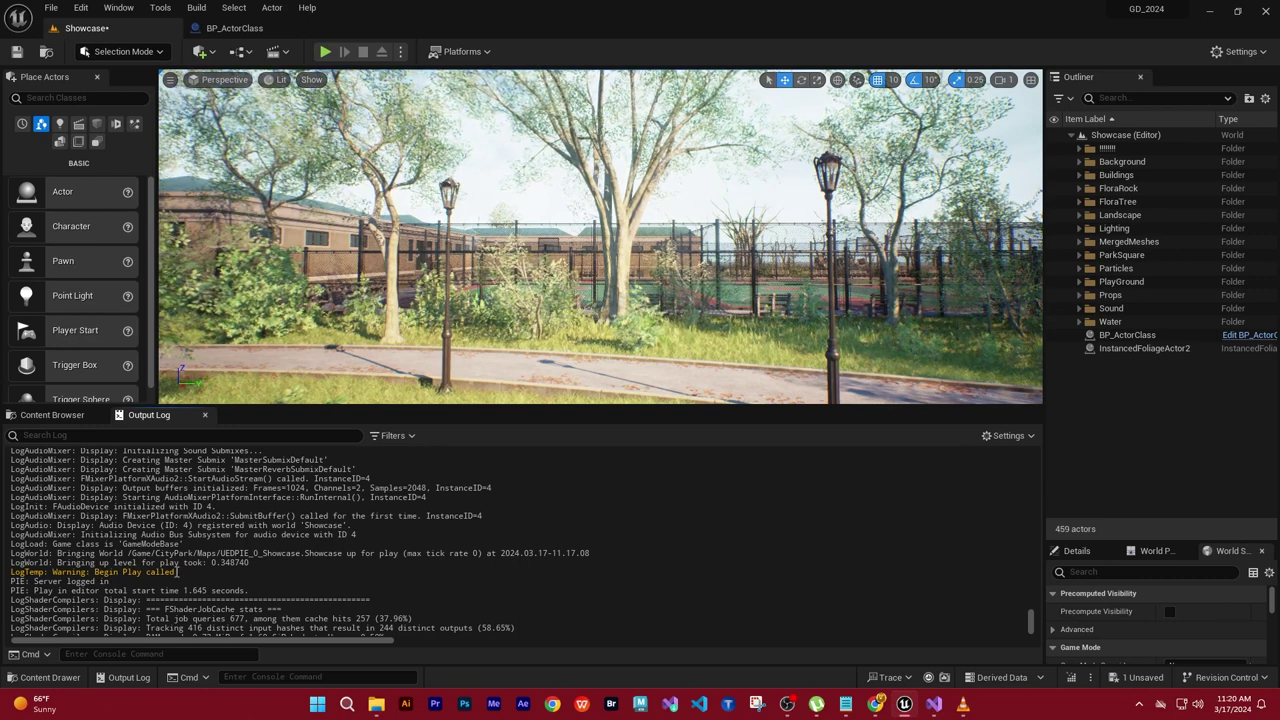
pyautogui.moveTo(176, 571); pyautogui.dragTo(9, 572)
# Step: Save all unsaved levels and assets with File > Save All
pyautogui.click(737, 526)
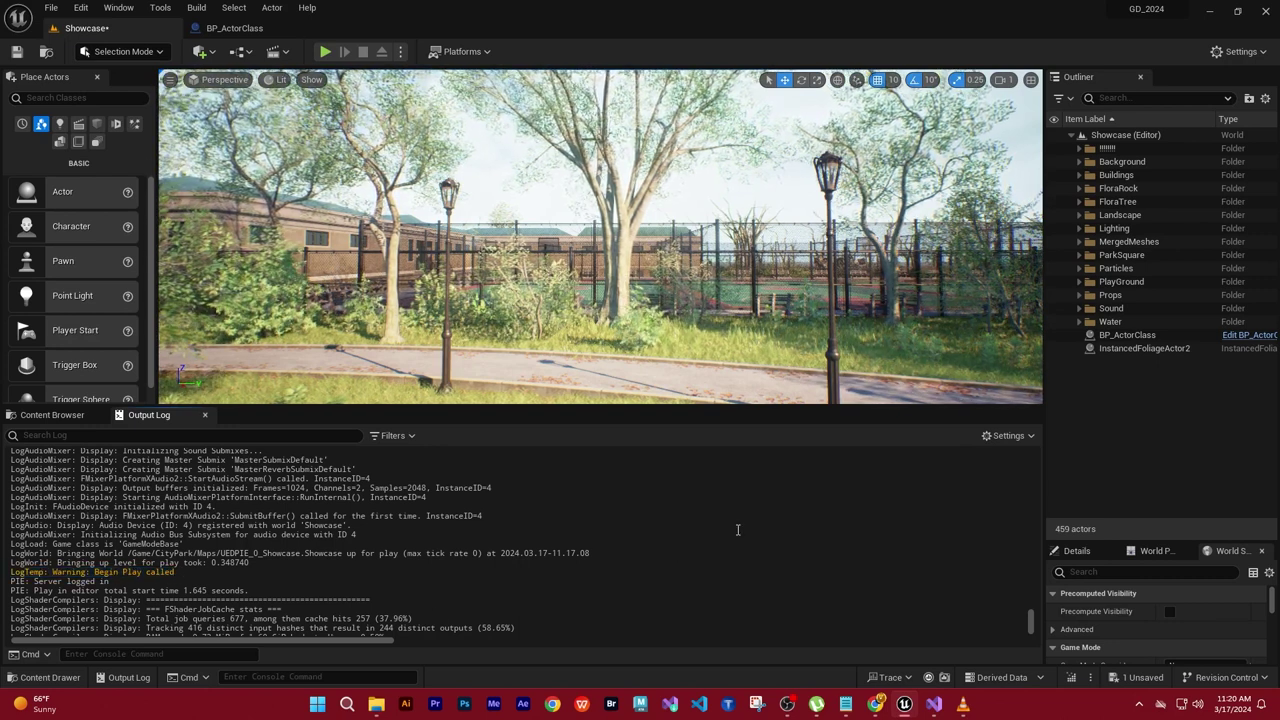
pyautogui.click(50, 8)
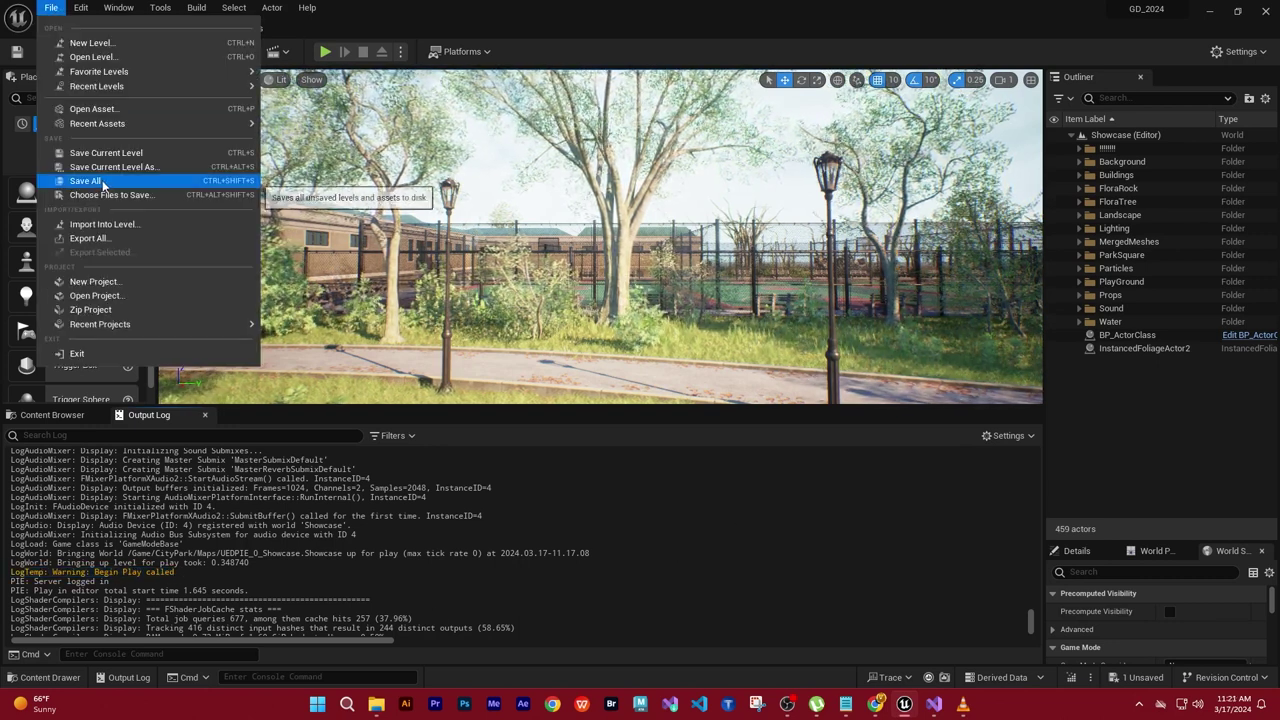
pyautogui.click(85, 180)
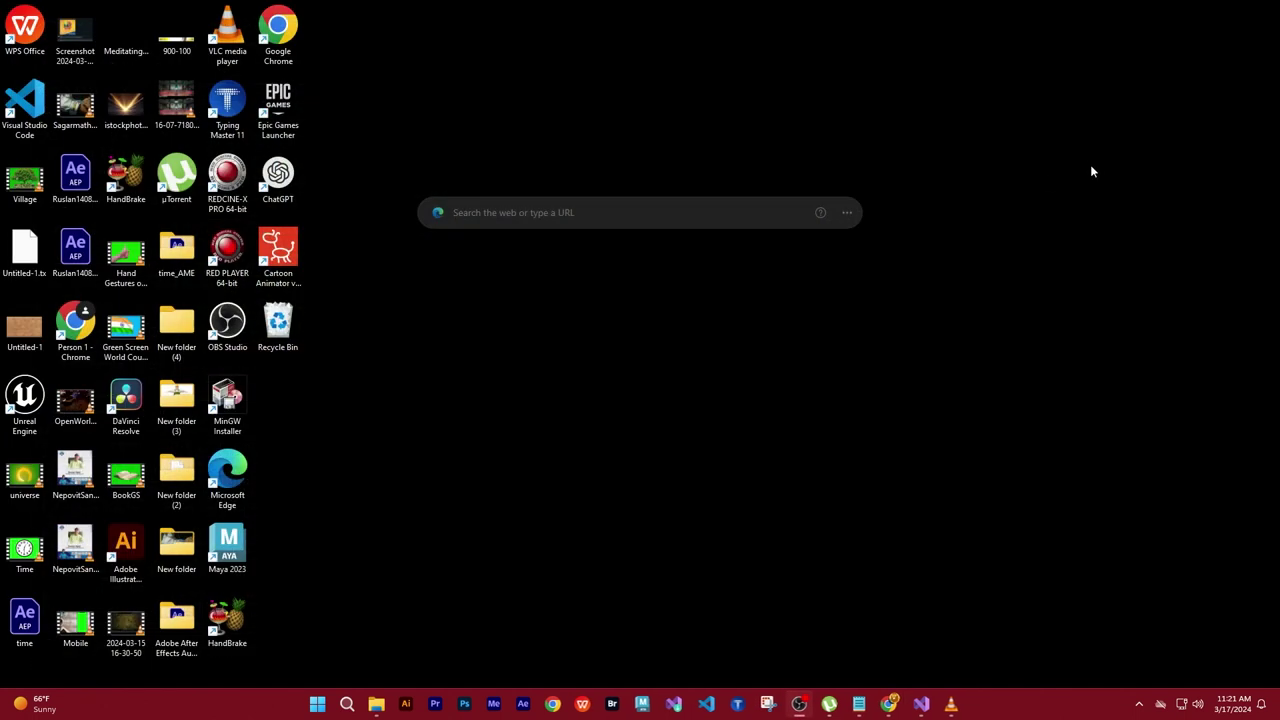
# Step: Return to ActorClass.cpp and highlight the UE_LOG statement in BeginPlay
pyautogui.click(924, 704)
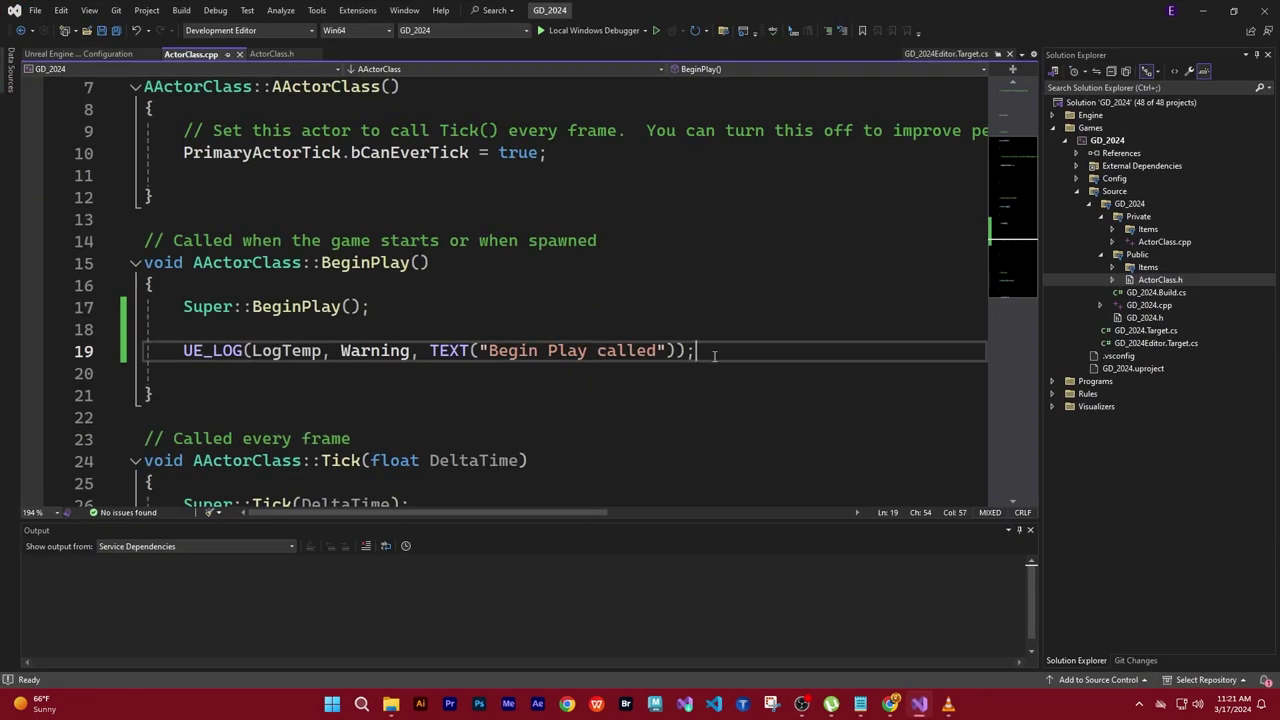
pyautogui.moveTo(696, 350); pyautogui.dragTo(215, 338)
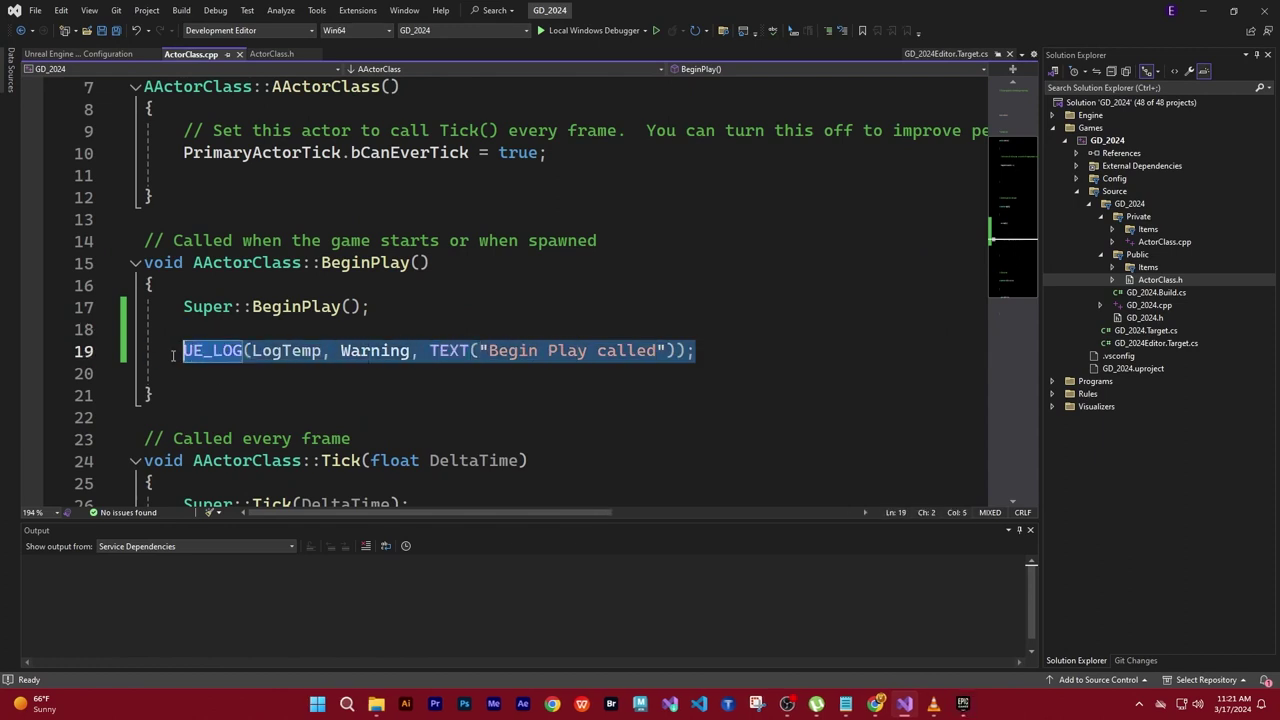
pyautogui.click(289, 388)
# Step: Build the GD_2024 solution and check the 11 succeeded, 0 failed summary
pyautogui.click(181, 10)
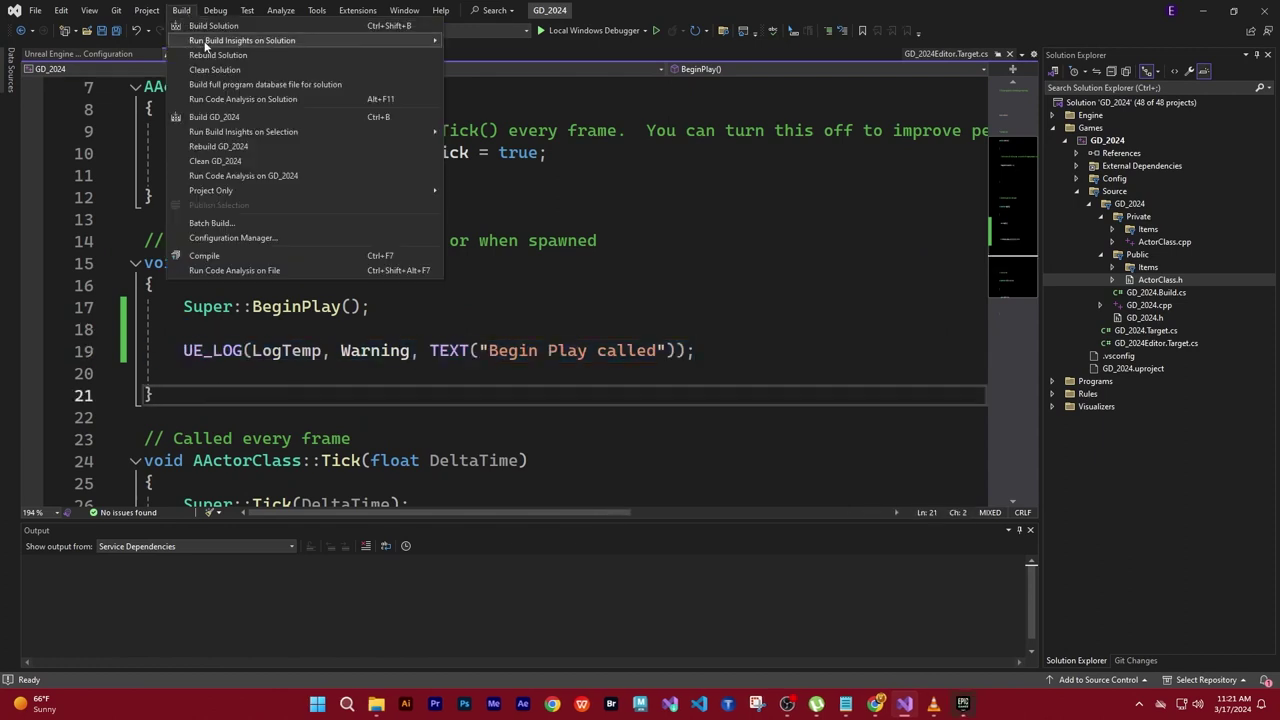
pyautogui.click(224, 117)
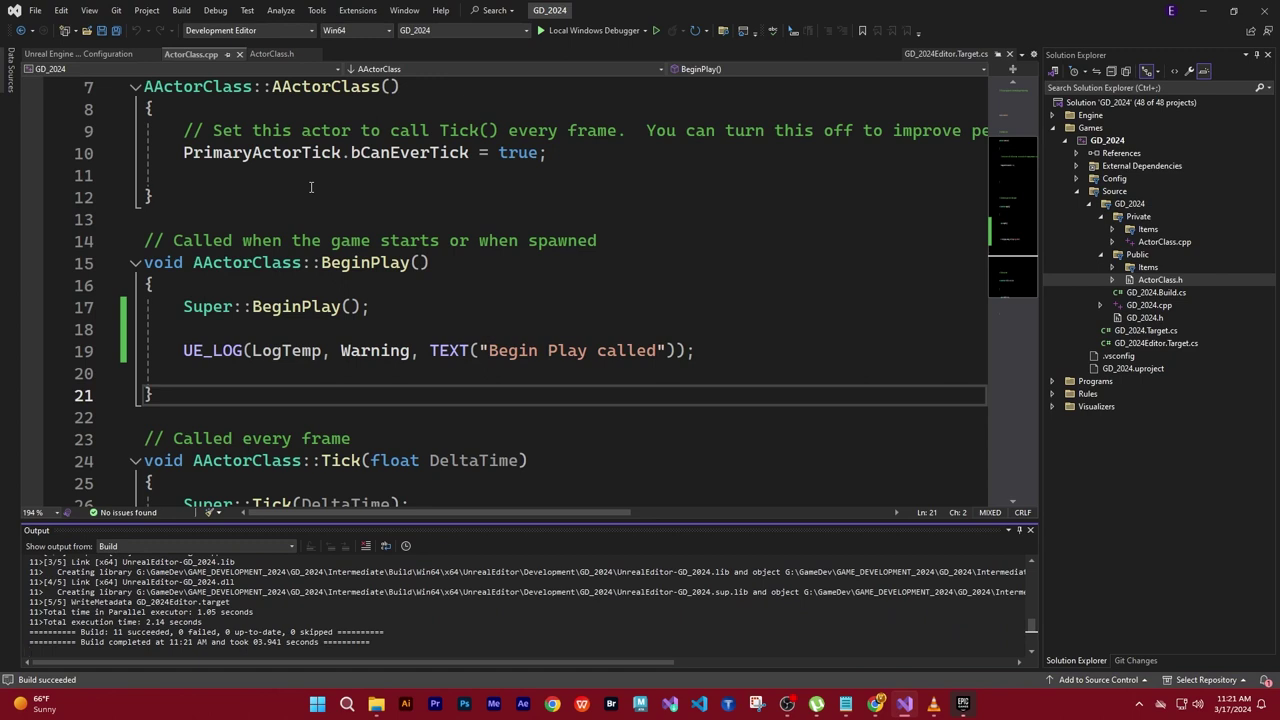
pyautogui.moveTo(384, 632); pyautogui.dragTo(24, 627)
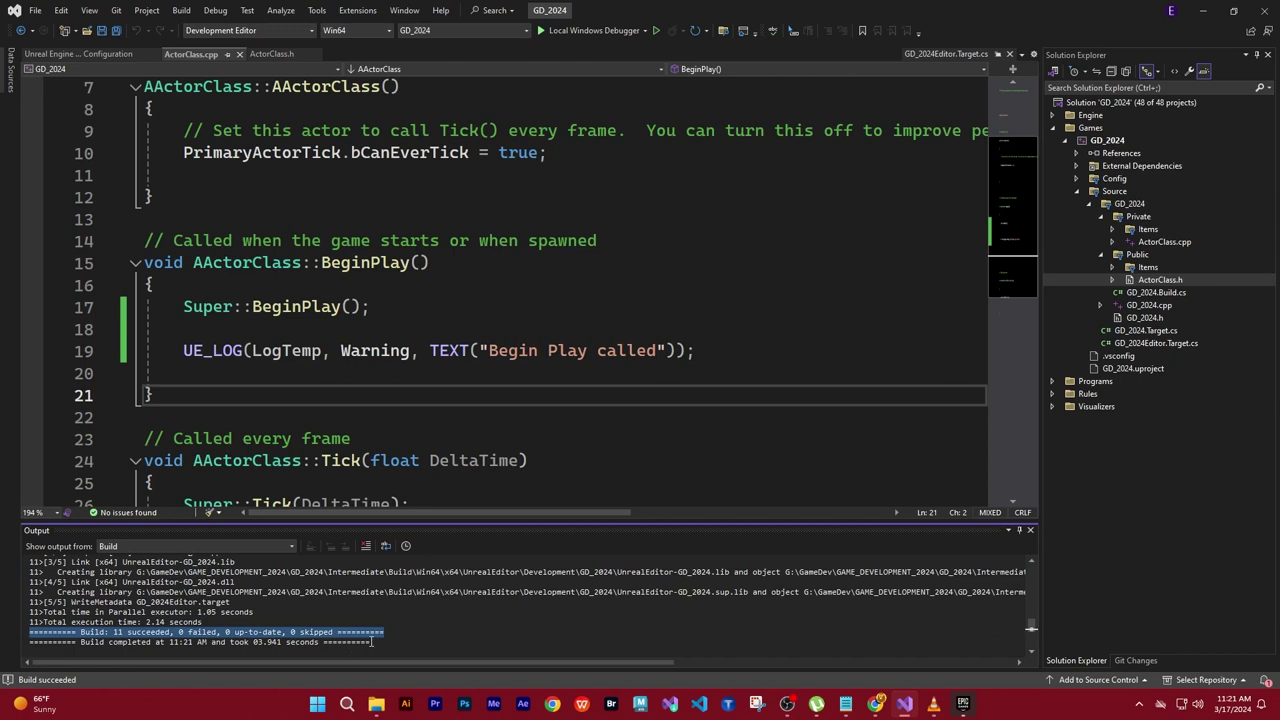
pyautogui.click(417, 631)
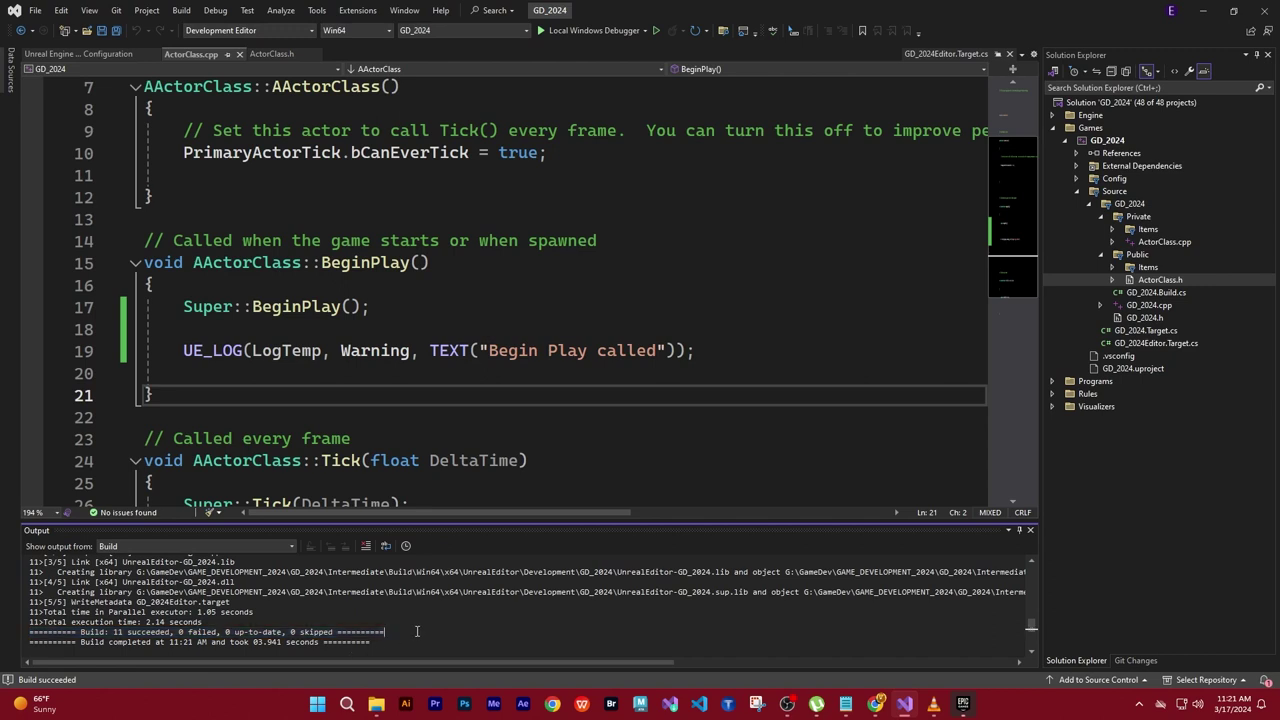
# Step: Look through the Build and Project menu commands
pyautogui.click(181, 11)
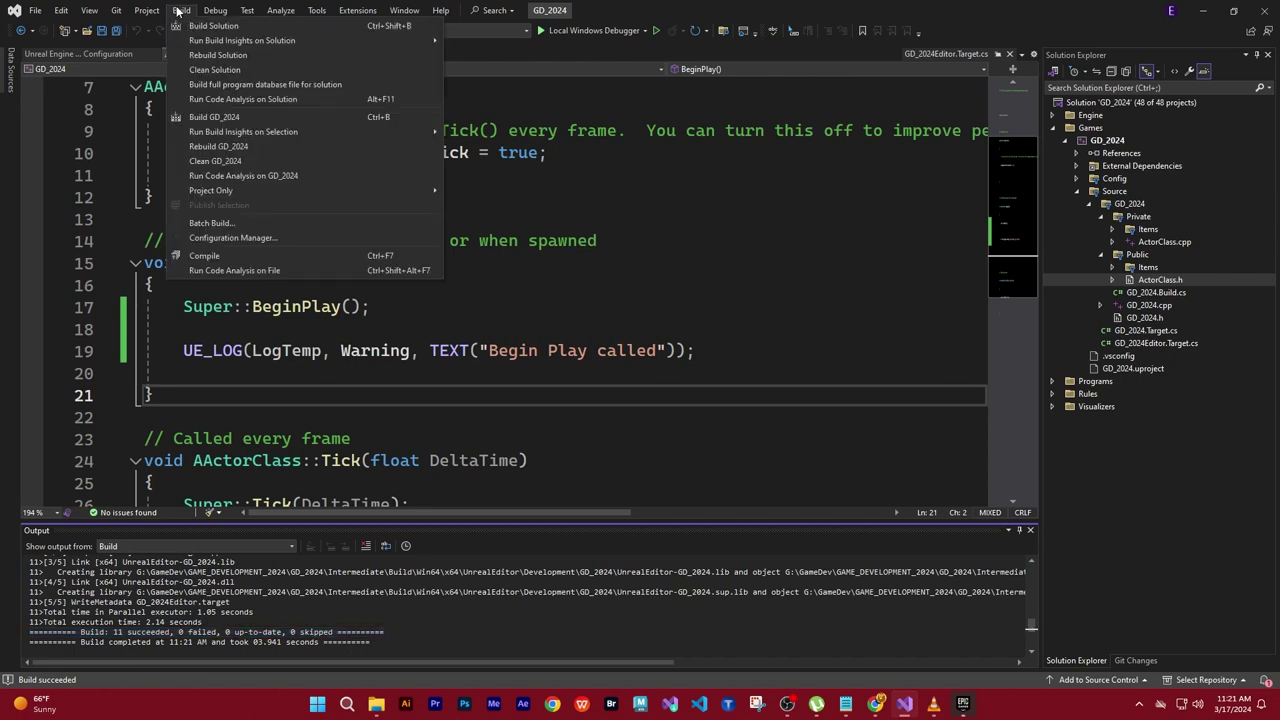
pyautogui.click(176, 10)
pyautogui.click(145, 11)
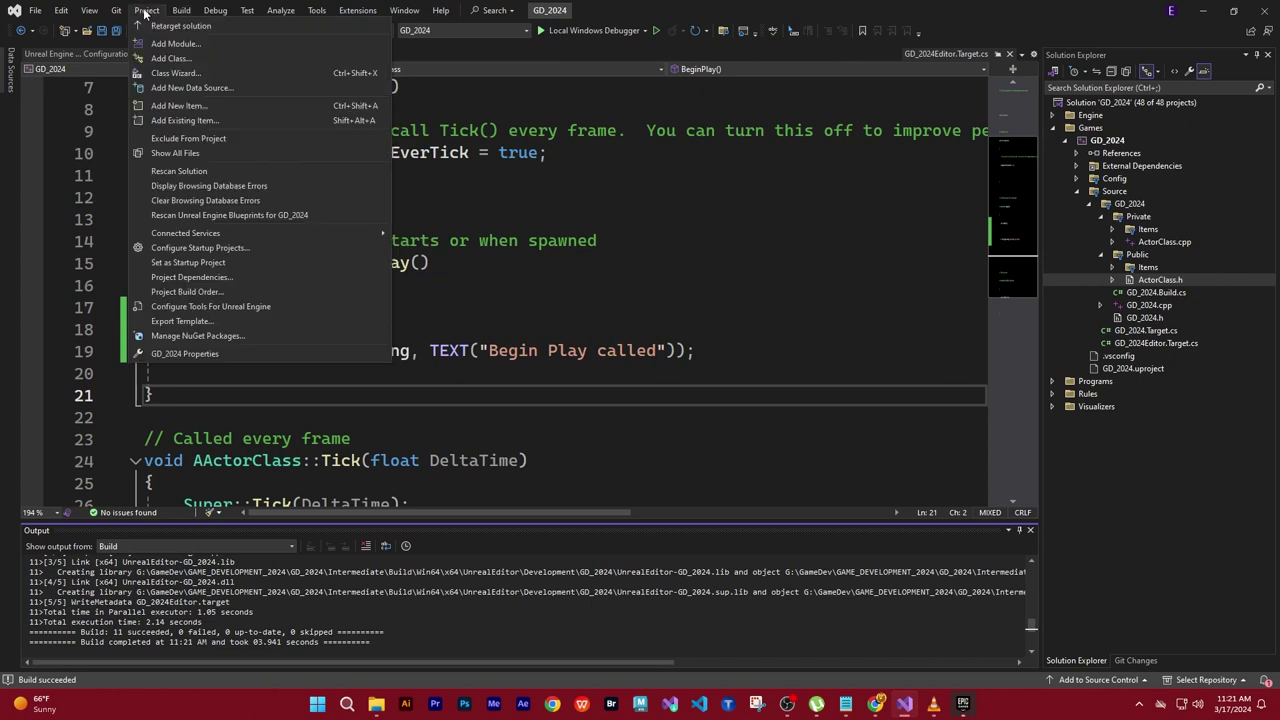
pyautogui.moveTo(181, 11)
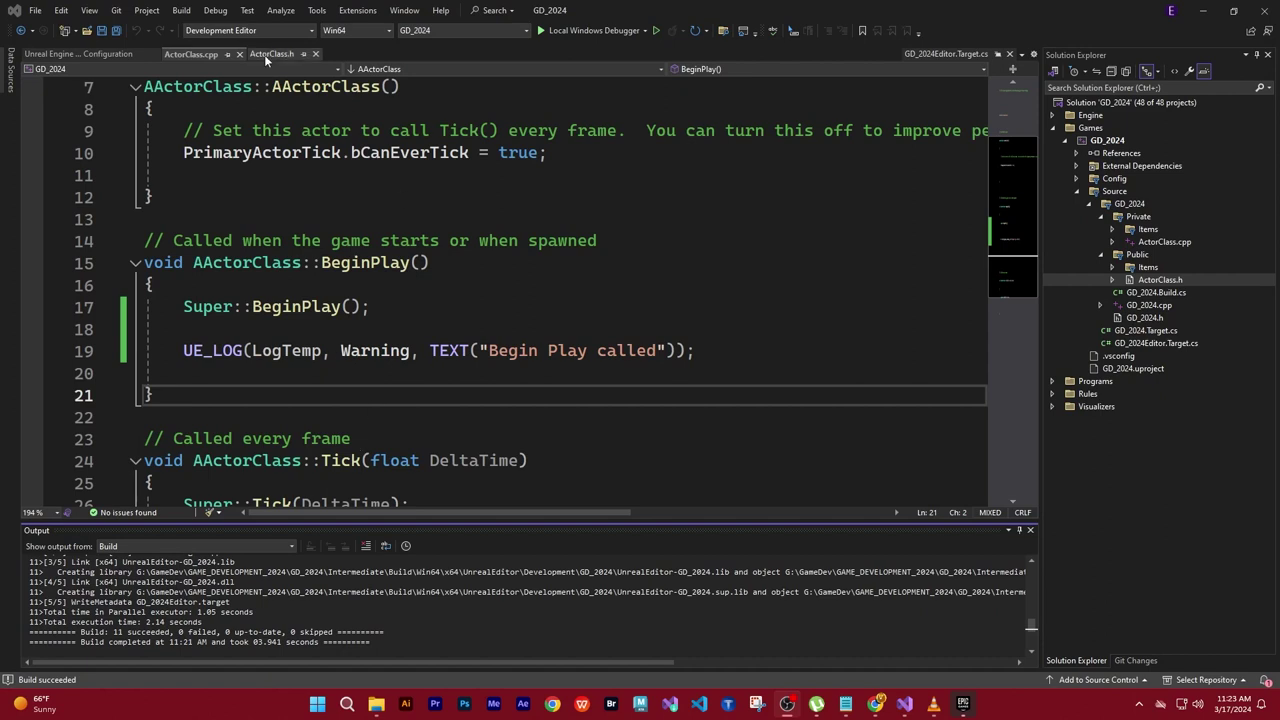
# Step: Launch the GD_2024 Unreal Editor via Debug > Start Without Debugging
pyautogui.click(213, 11)
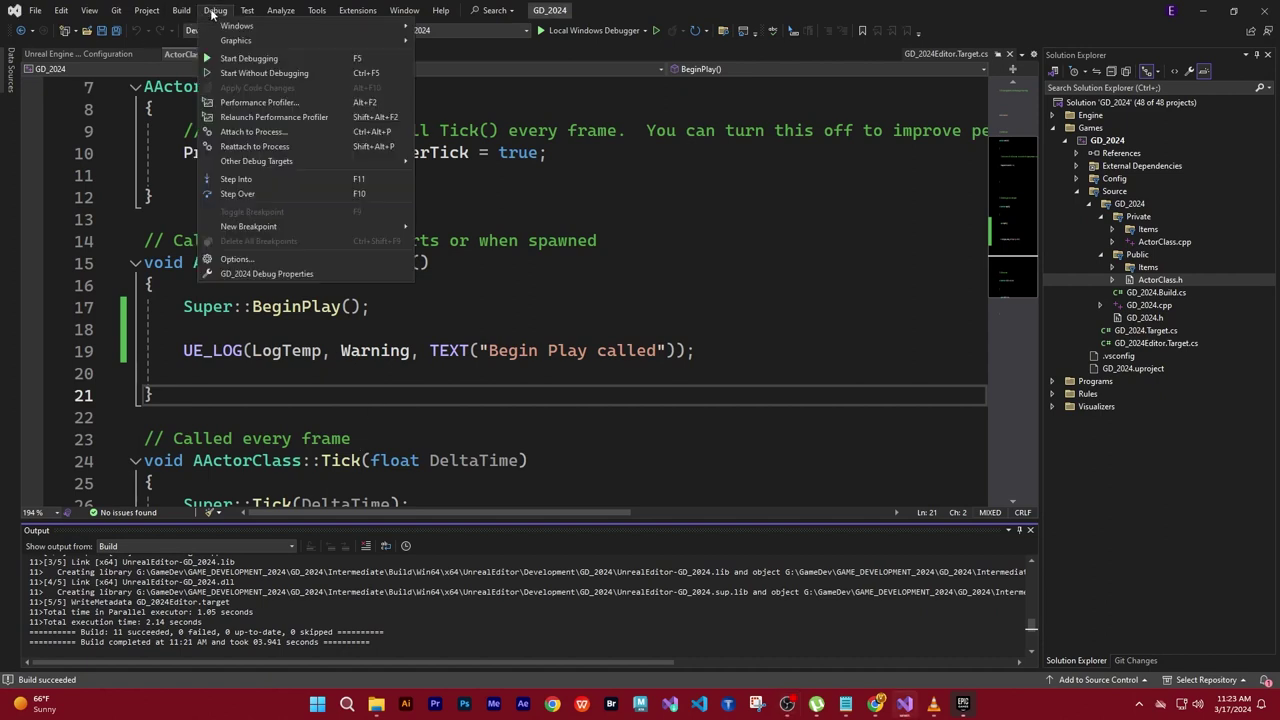
pyautogui.click(266, 74)
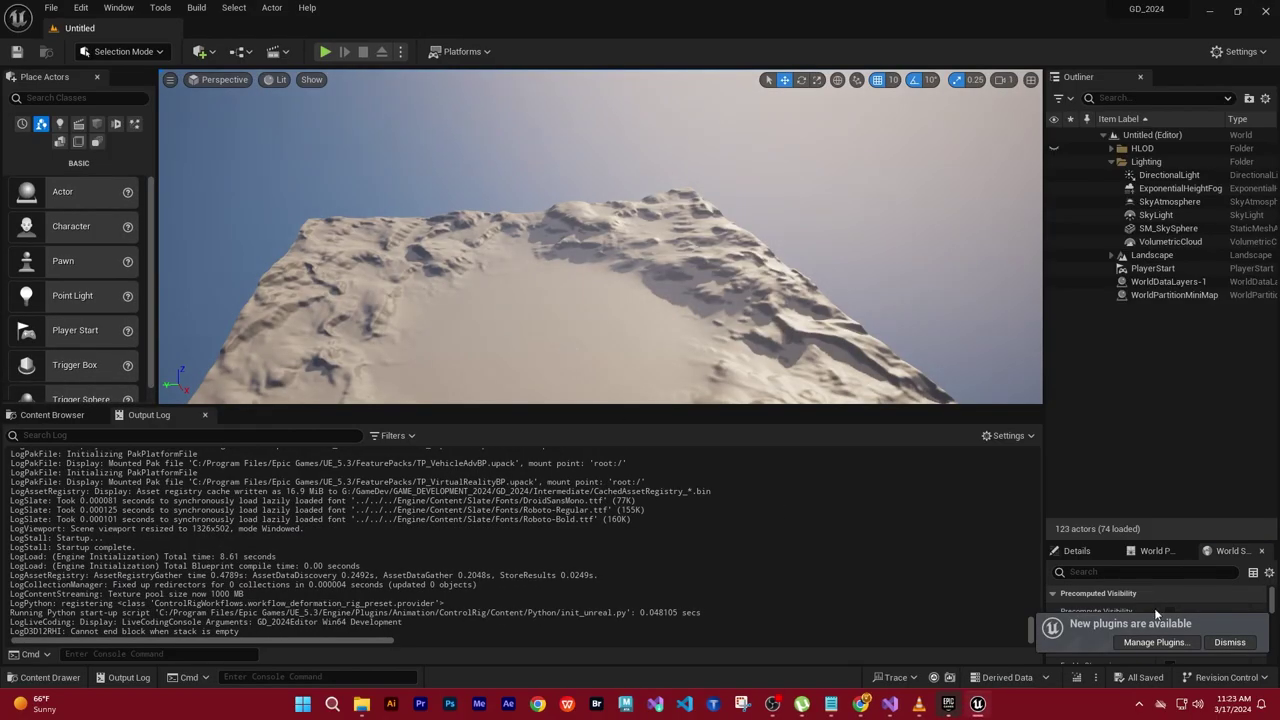
# Step: Dismiss the new-plugins notice, enlarge the Output Log, and scroll through the startup messages
pyautogui.click(1228, 642)
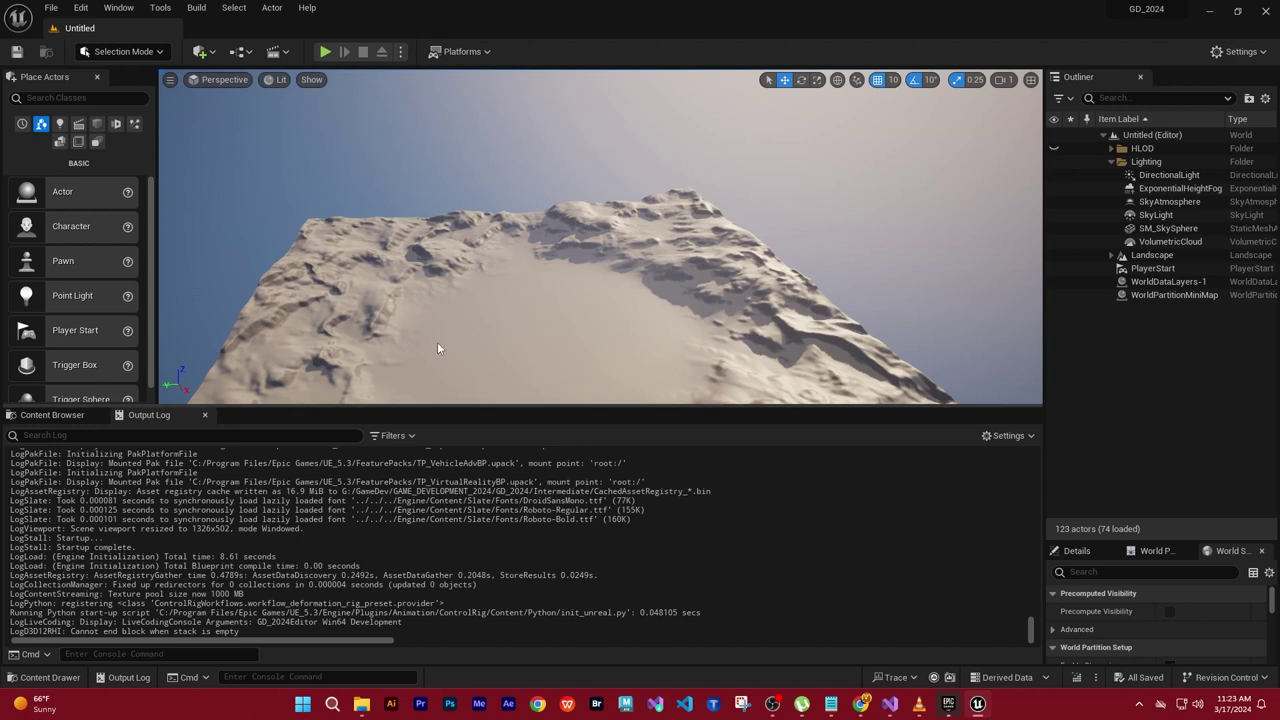
pyautogui.moveTo(445, 406)
pyautogui.mouseDown()
pyautogui.moveTo(470, 258)
pyautogui.moveTo(466, 343)
pyautogui.mouseUp()
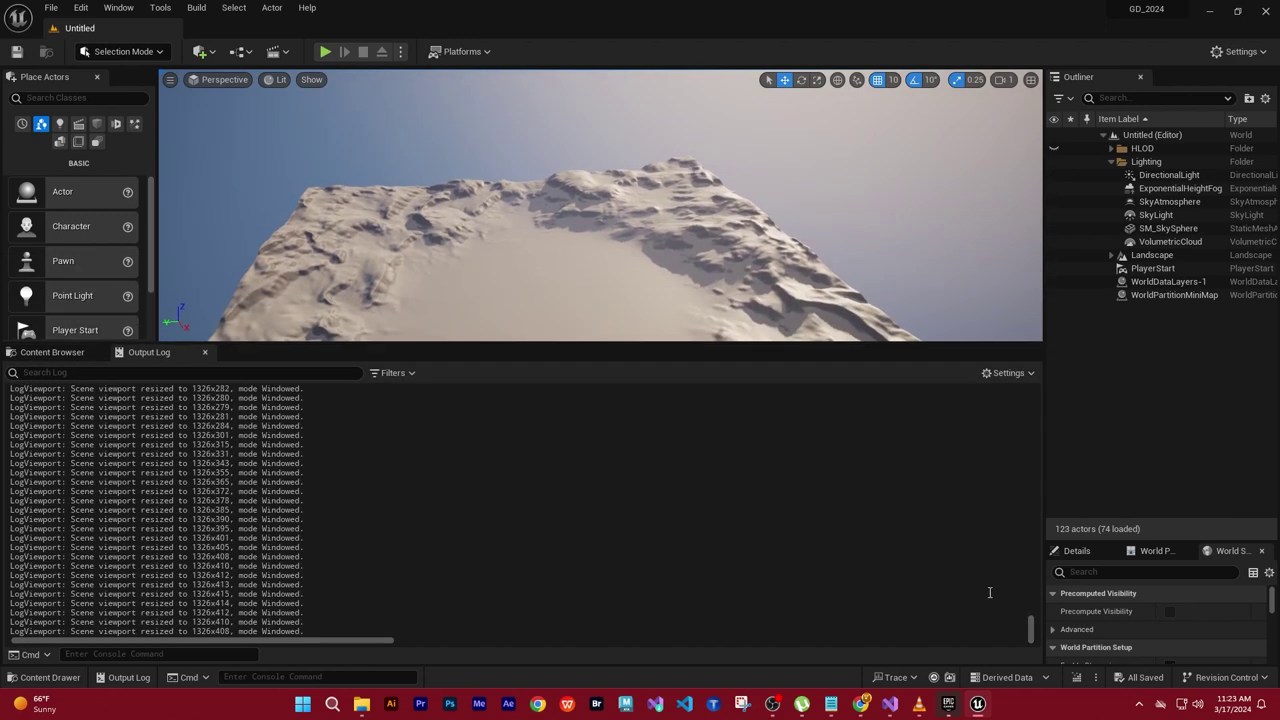
pyautogui.moveTo(1034, 625)
pyautogui.mouseDown()
pyautogui.moveTo(1031, 432)
pyautogui.moveTo(1041, 620)
pyautogui.mouseUp()
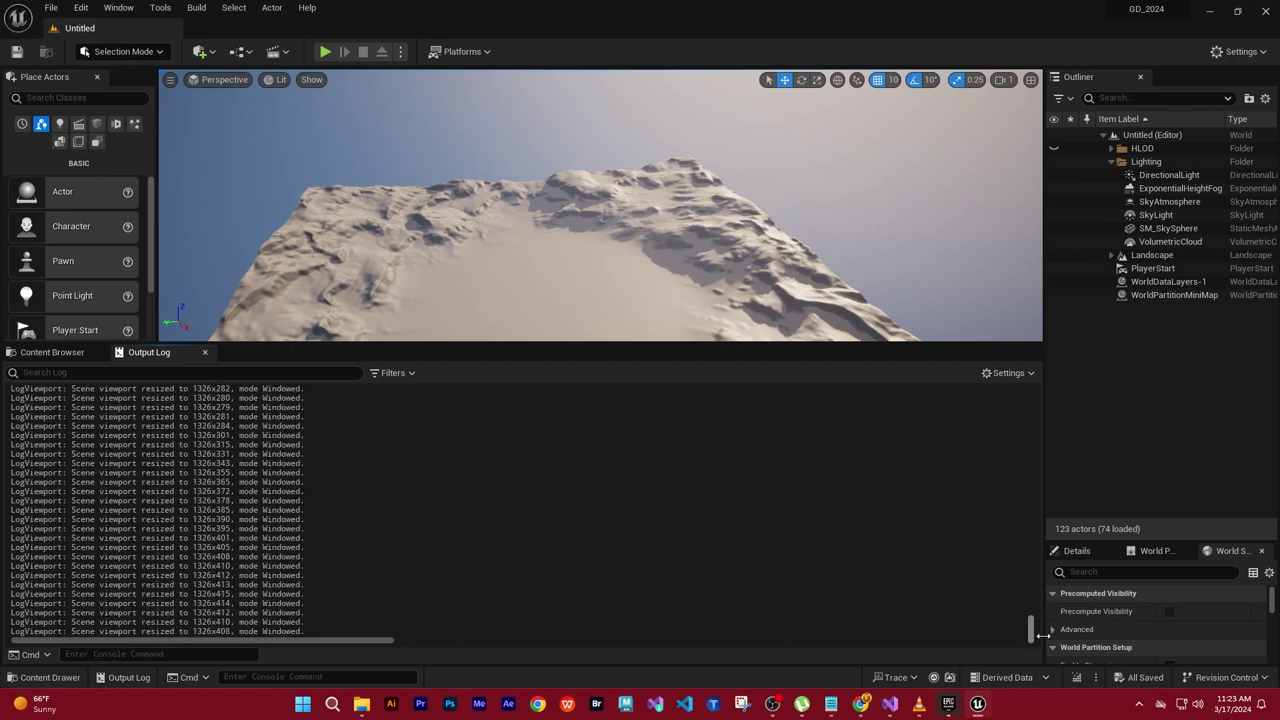
pyautogui.moveTo(1034, 637); pyautogui.dragTo(1036, 618)
pyautogui.scroll(-2, 1036, 622)
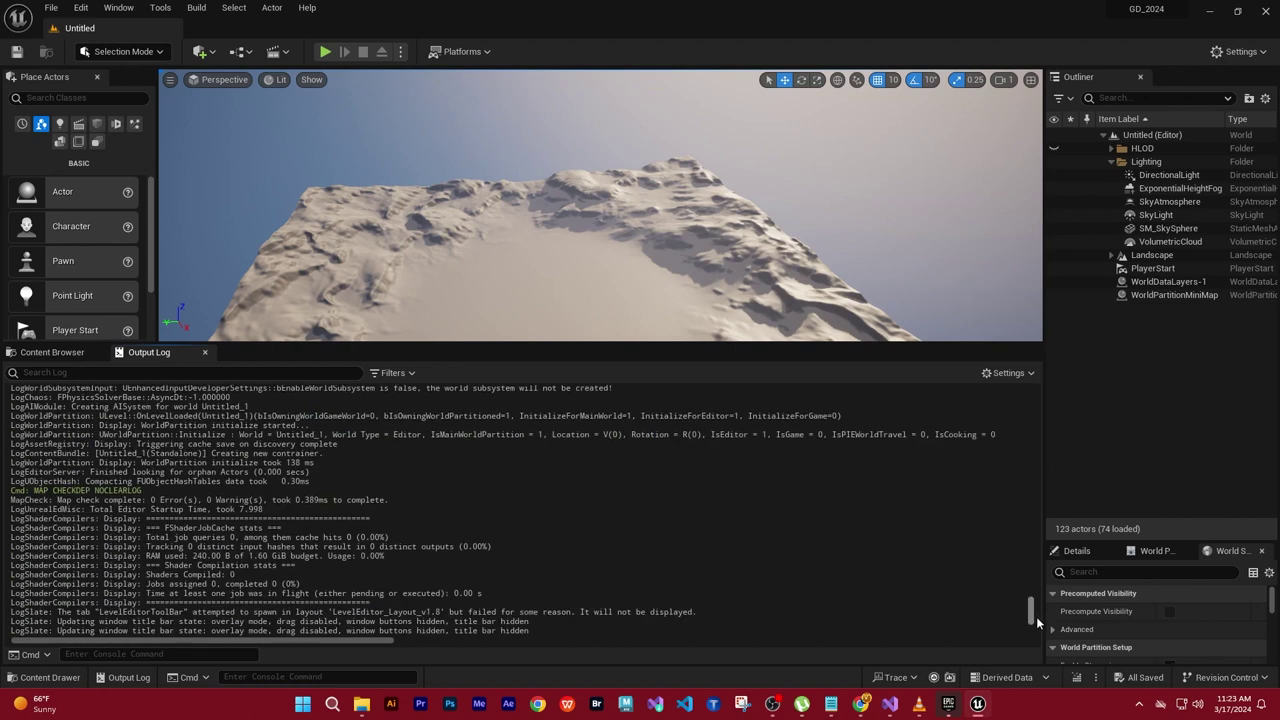
pyautogui.moveTo(1036, 616)
pyautogui.mouseDown()
pyautogui.moveTo(1036, 631)
pyautogui.moveTo(1033, 614)
pyautogui.mouseUp()
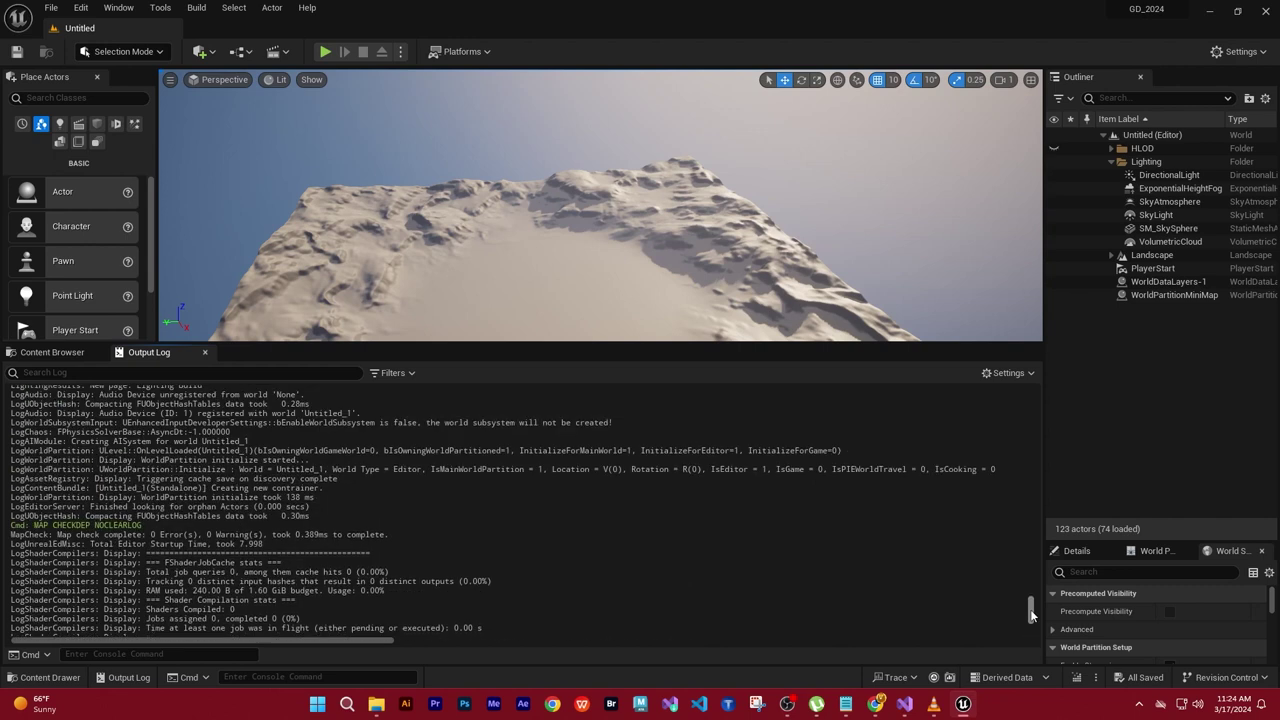
pyautogui.moveTo(1033, 614); pyautogui.dragTo(1038, 404)
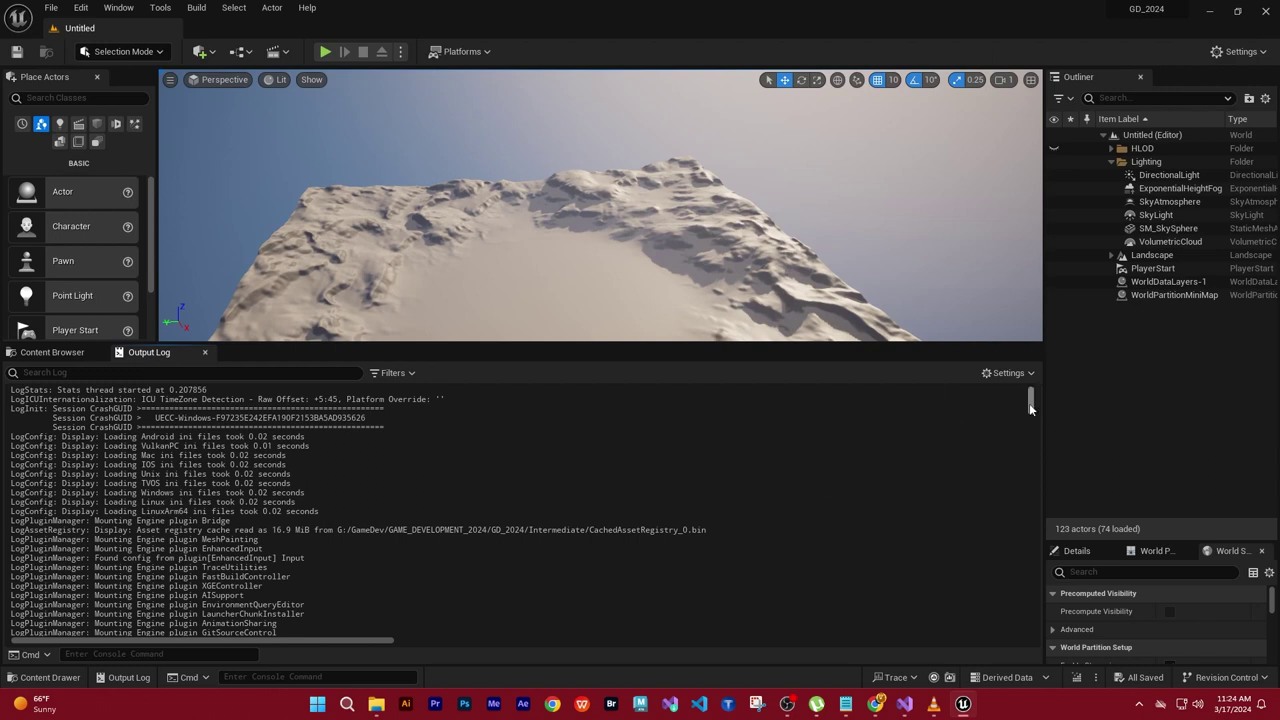
pyautogui.moveTo(1029, 403); pyautogui.dragTo(1037, 617)
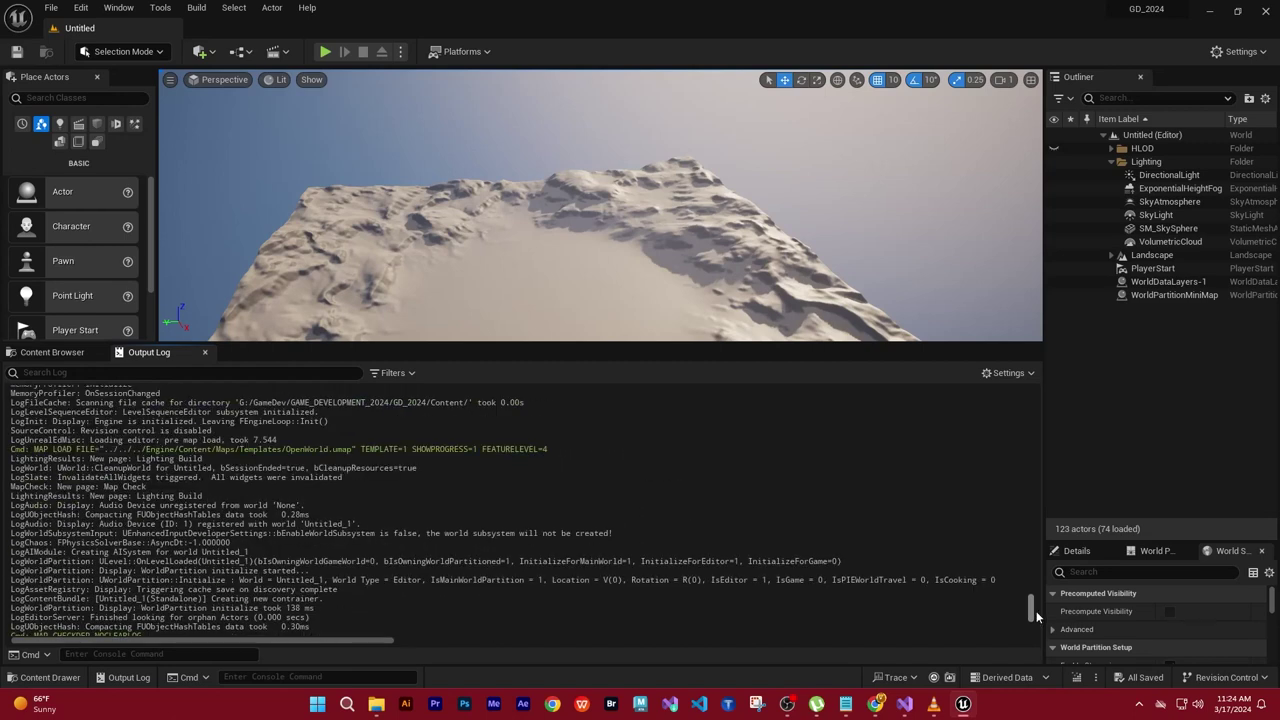
pyautogui.moveTo(1037, 617); pyautogui.dragTo(1039, 618)
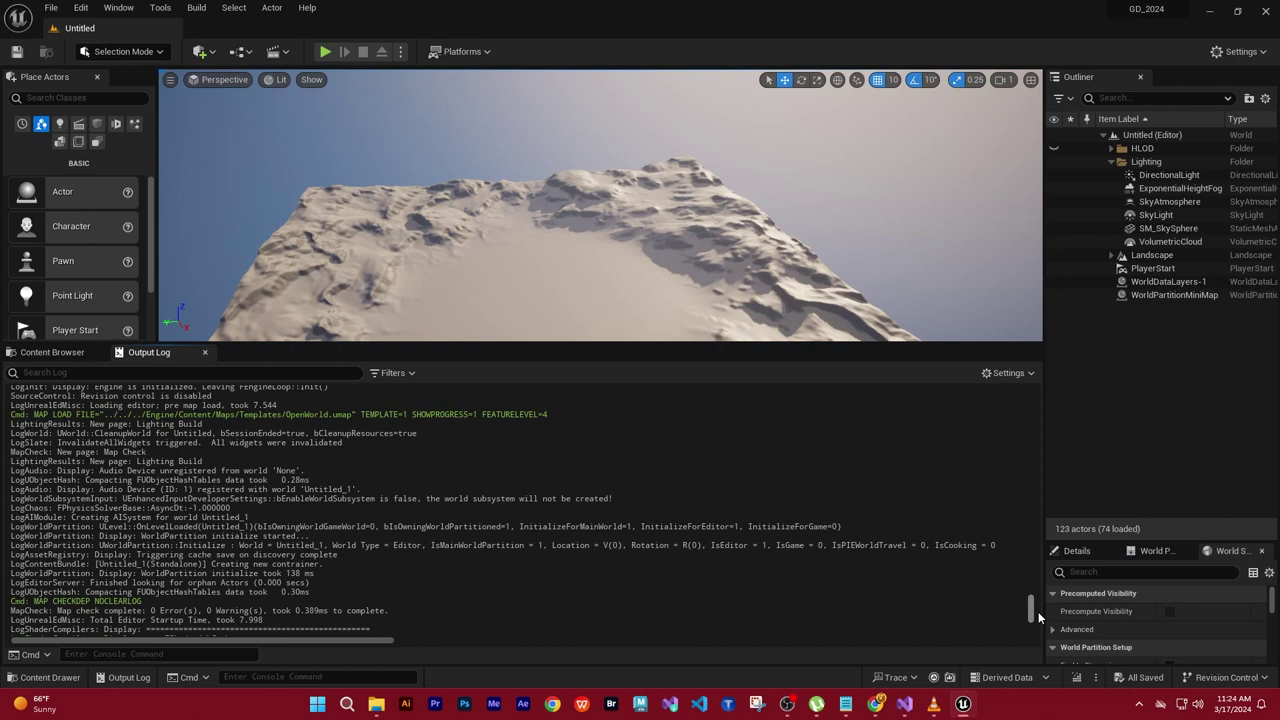
pyautogui.moveTo(1038, 617)
pyautogui.mouseDown()
pyautogui.moveTo(1040, 634)
pyautogui.moveTo(1056, 597)
pyautogui.mouseUp()
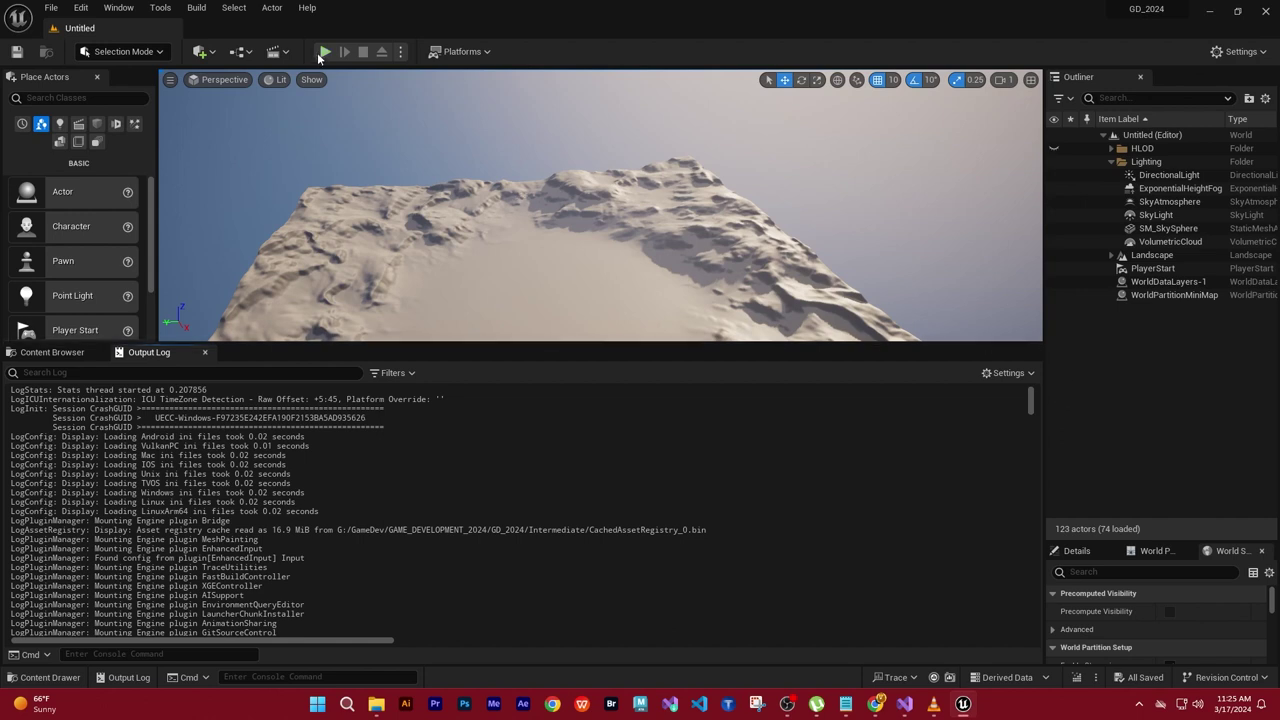
pyautogui.hotkey('alt', 'p')
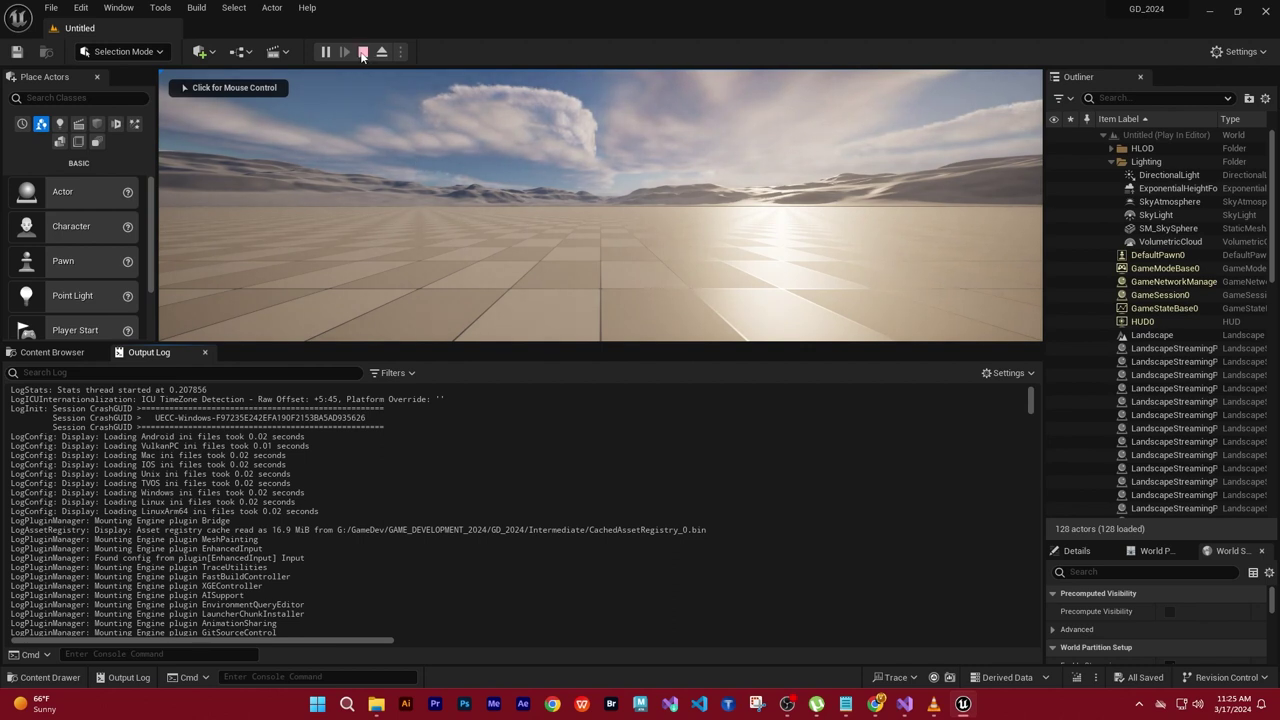
pyautogui.press('Escape')
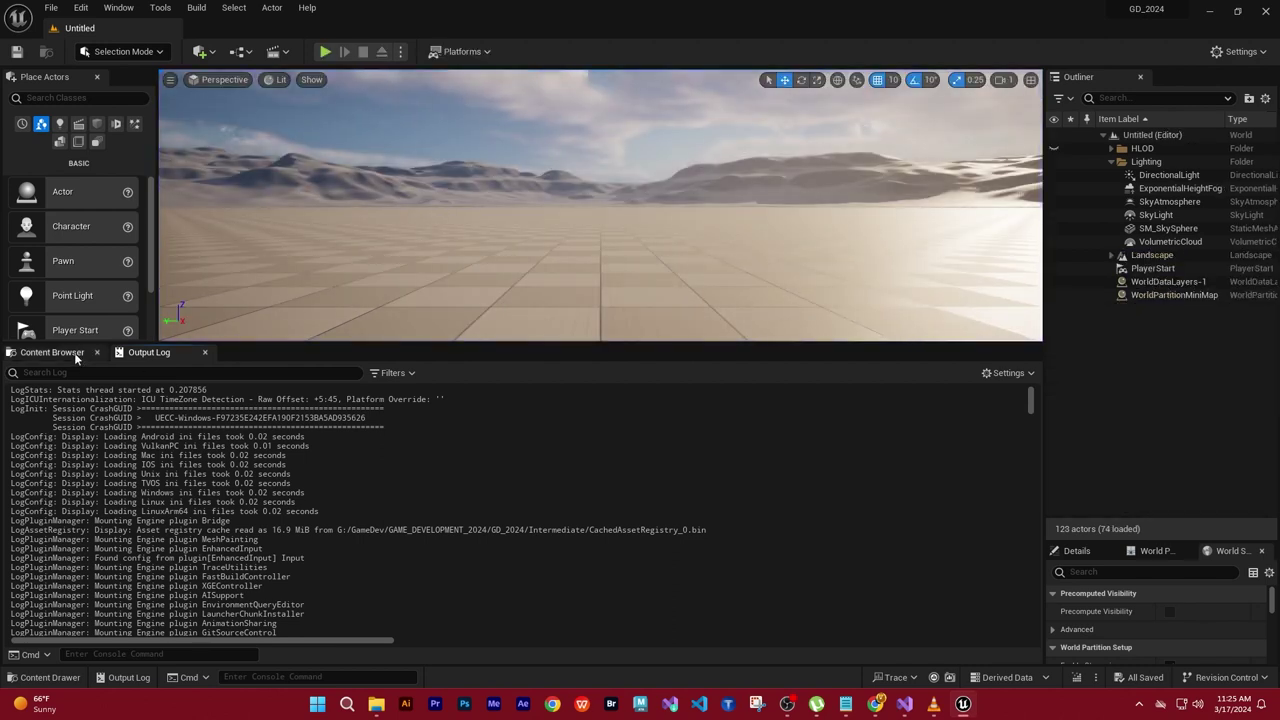
# Step: Browse the Public classes folder and GD_2024_BP, then go back up to Content
pyautogui.click(74, 352)
pyautogui.click(116, 580)
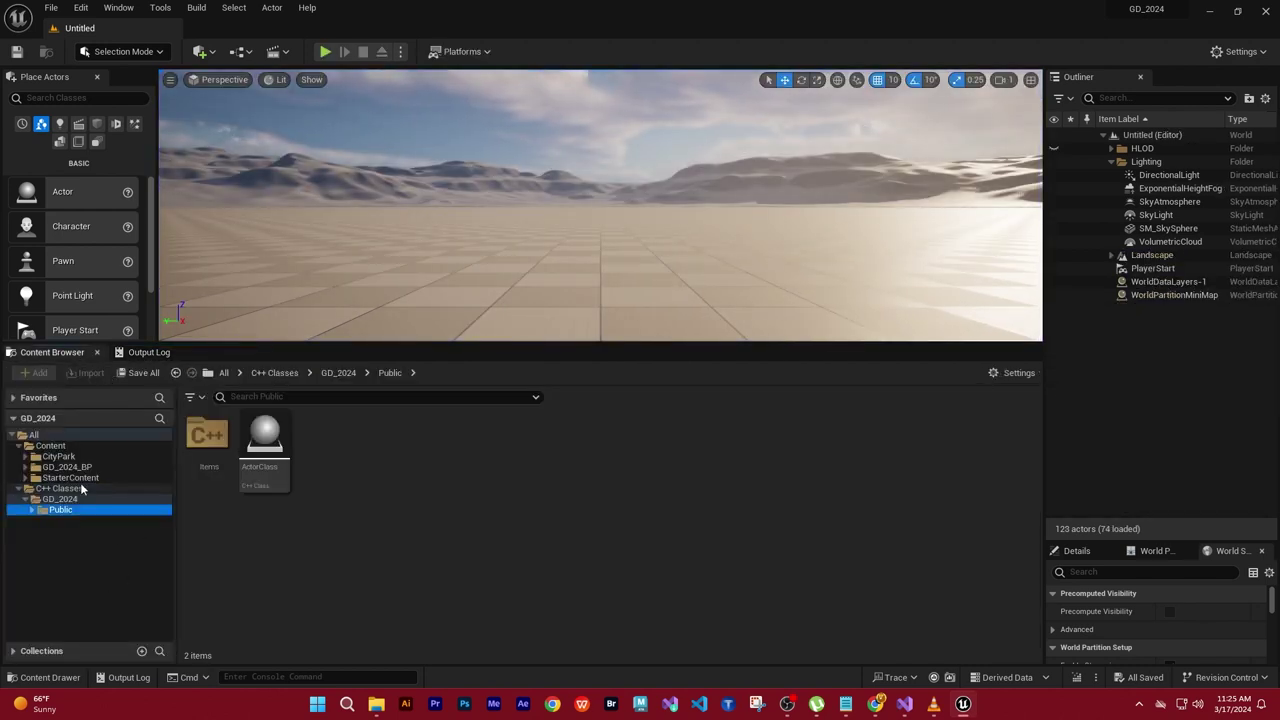
pyautogui.click(50, 445)
pyautogui.click(342, 532)
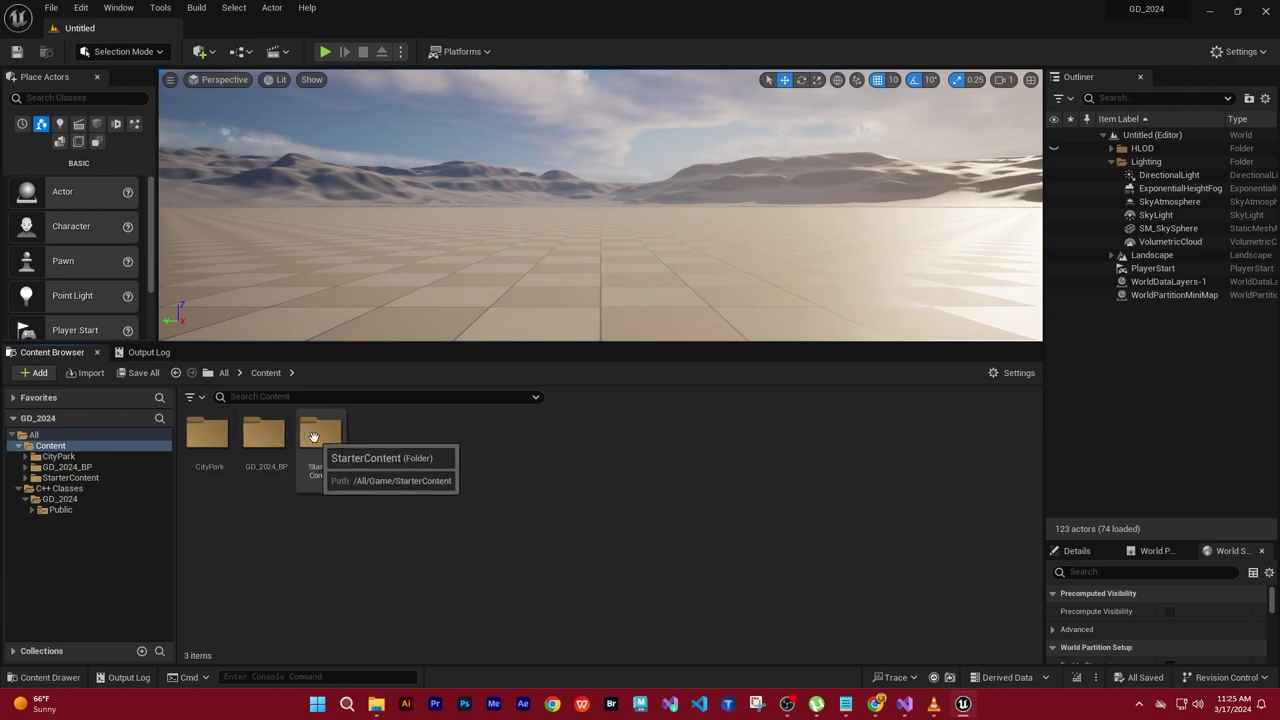
pyautogui.doubleClick(266, 448)
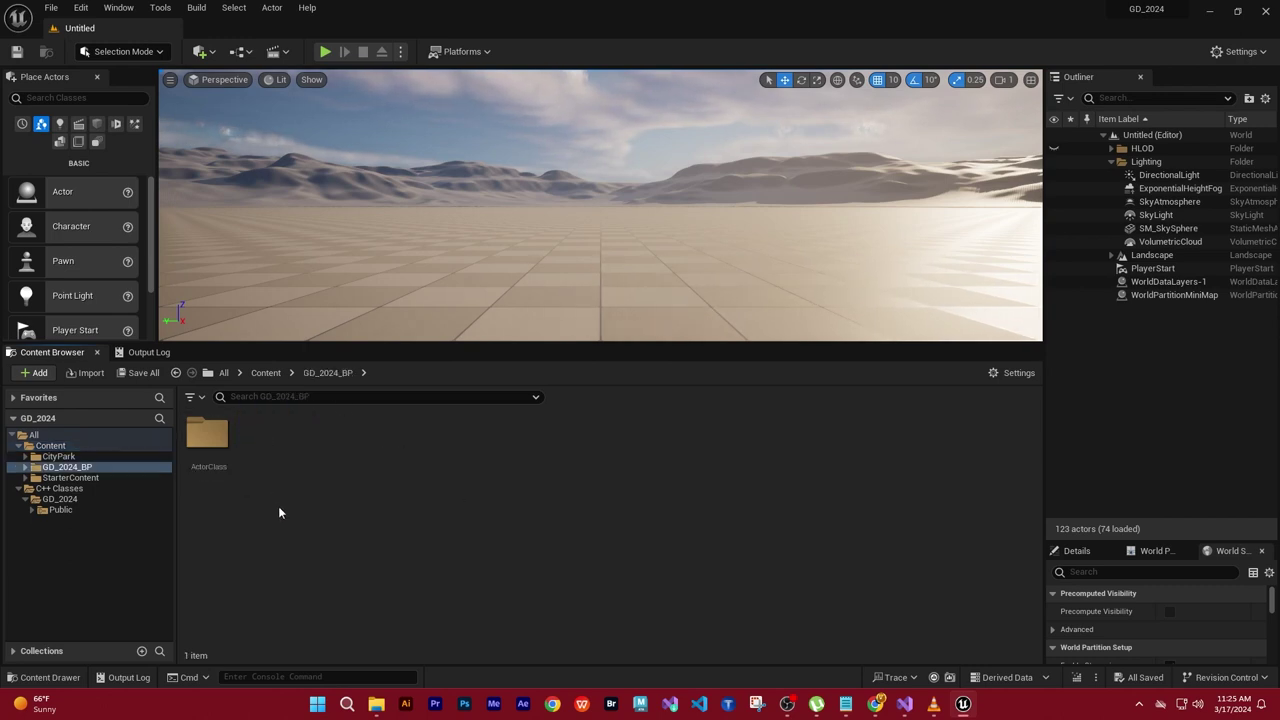
pyautogui.click(265, 374)
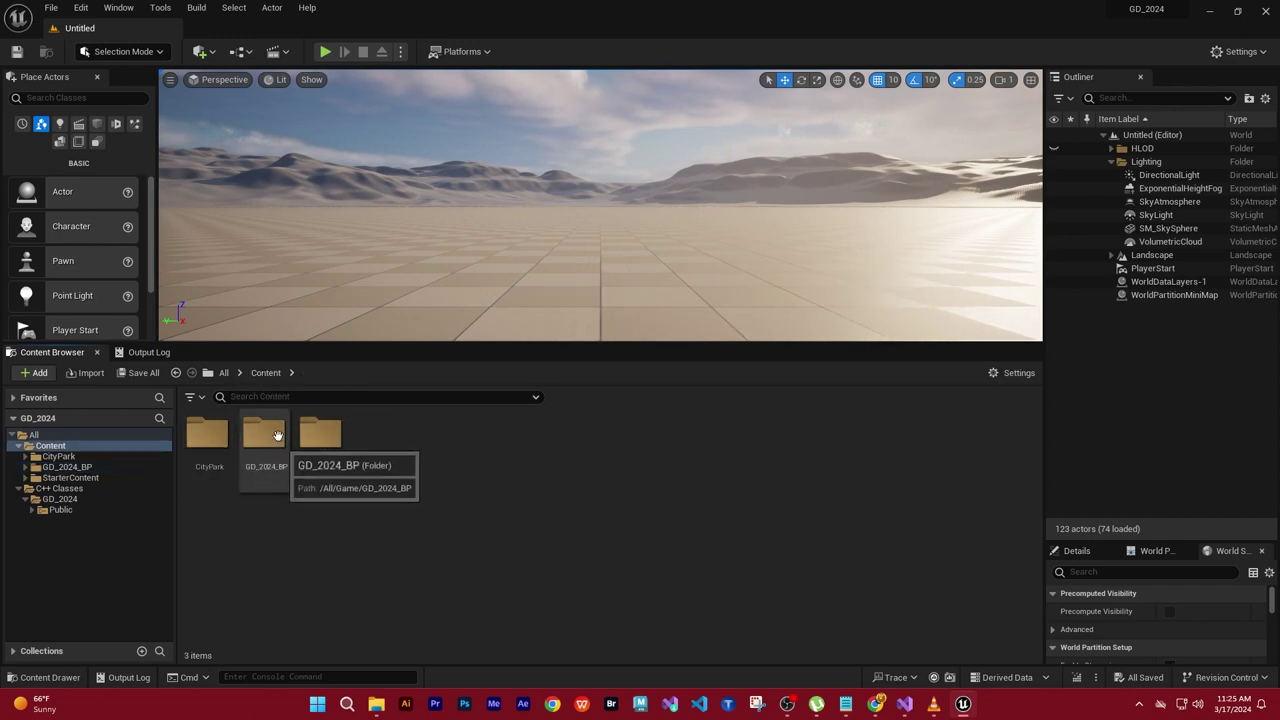
# Step: Load the Showcase level from CityPark > Maps and enlarge the level viewport
pyautogui.click(58, 456)
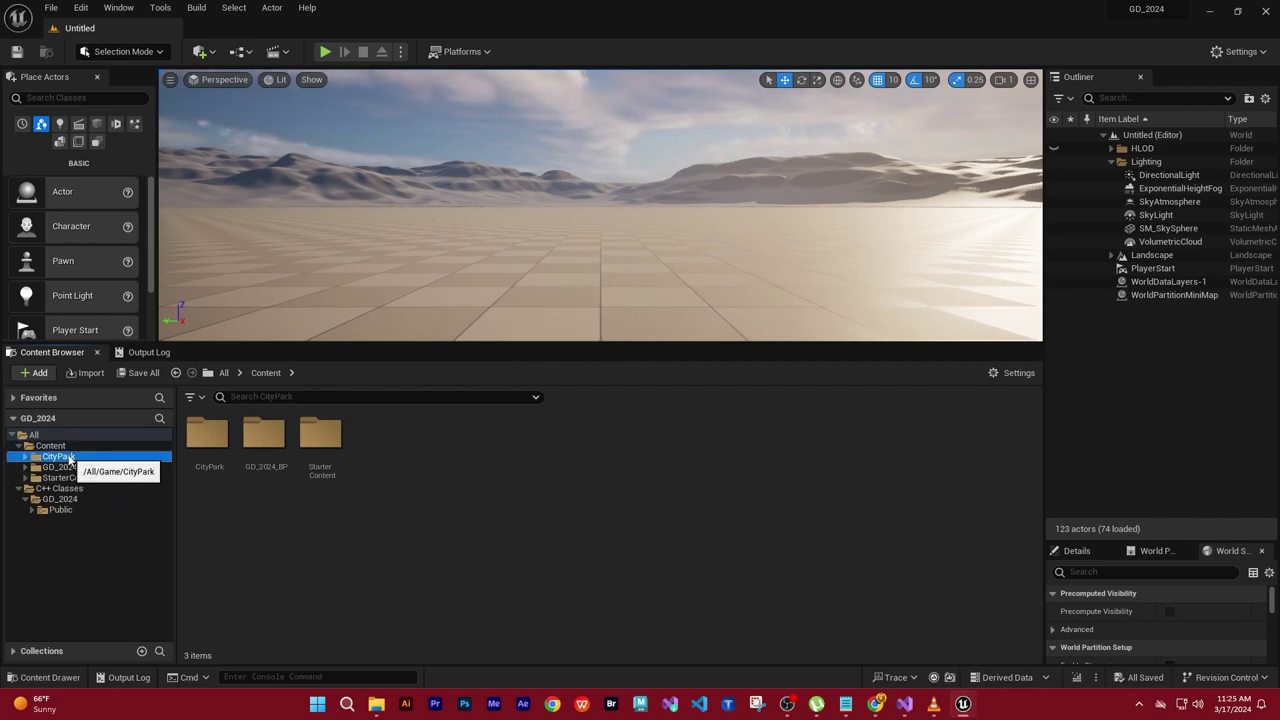
pyautogui.doubleClick(262, 436)
pyautogui.doubleClick(321, 436)
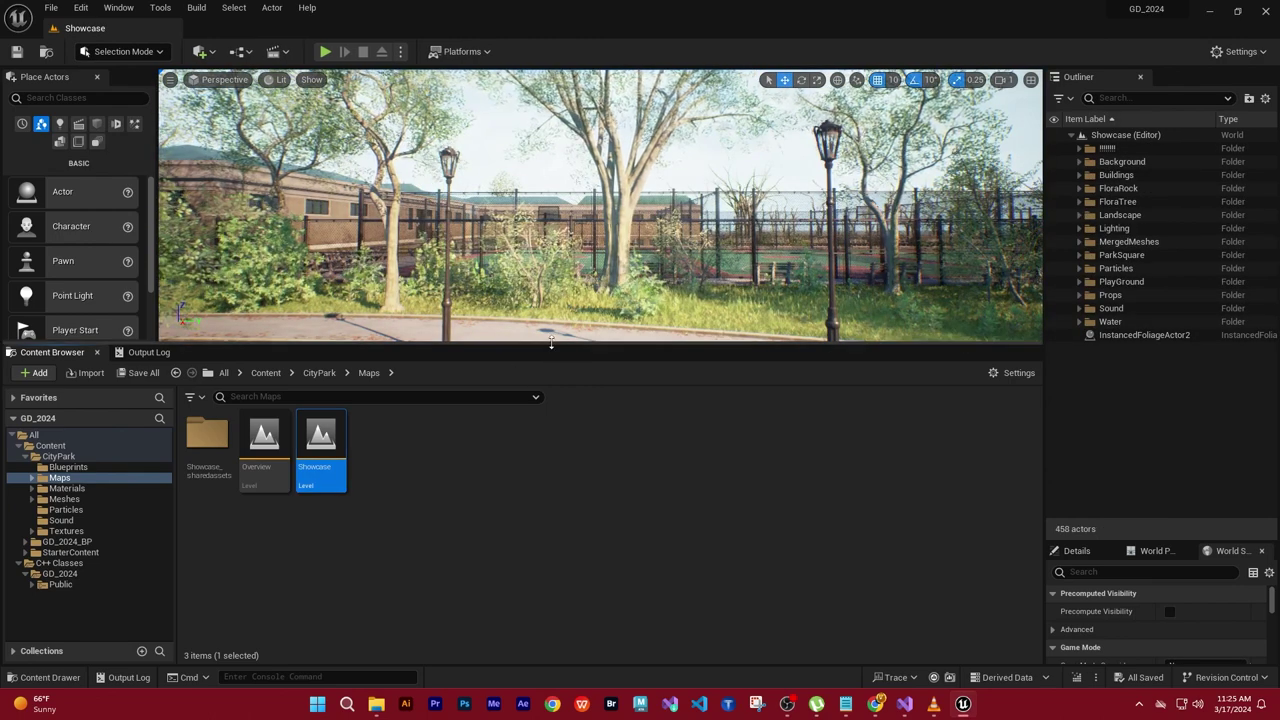
pyautogui.moveTo(489, 345); pyautogui.dragTo(489, 416)
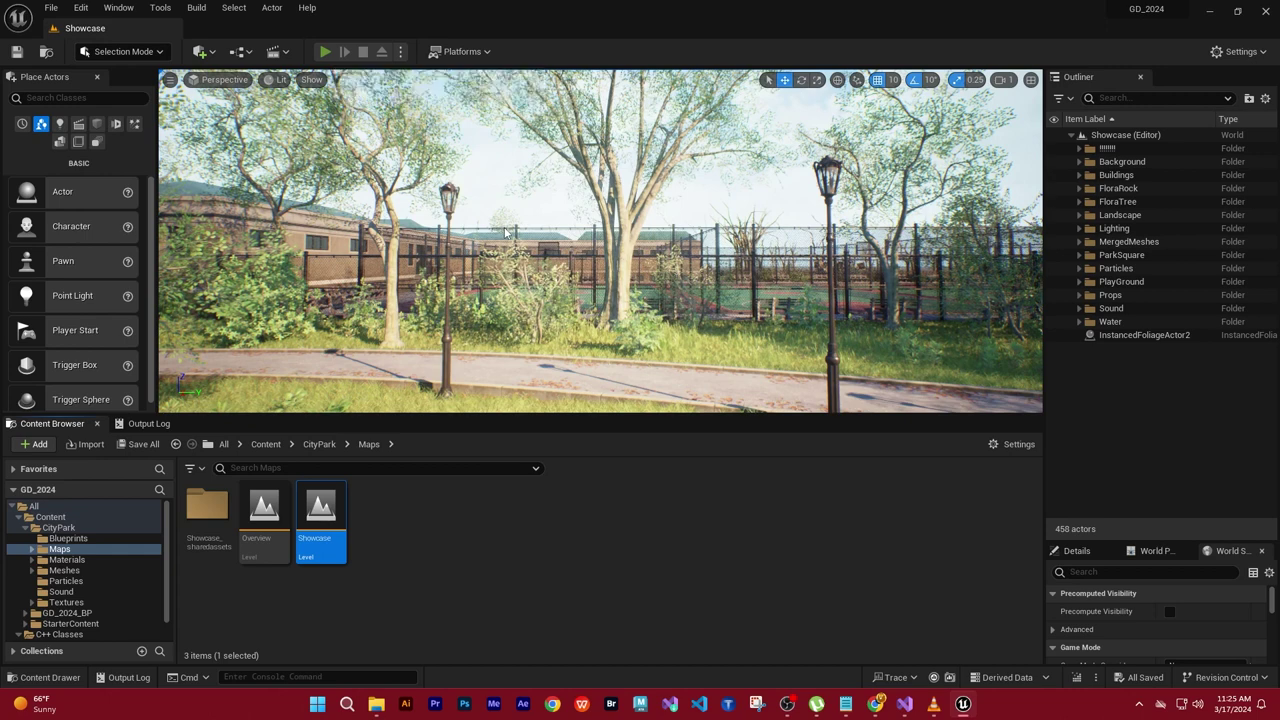
# Step: Play the Showcase level with Alt+P, walk through the park with W, then stop
pyautogui.hotkey('alt', 'p')
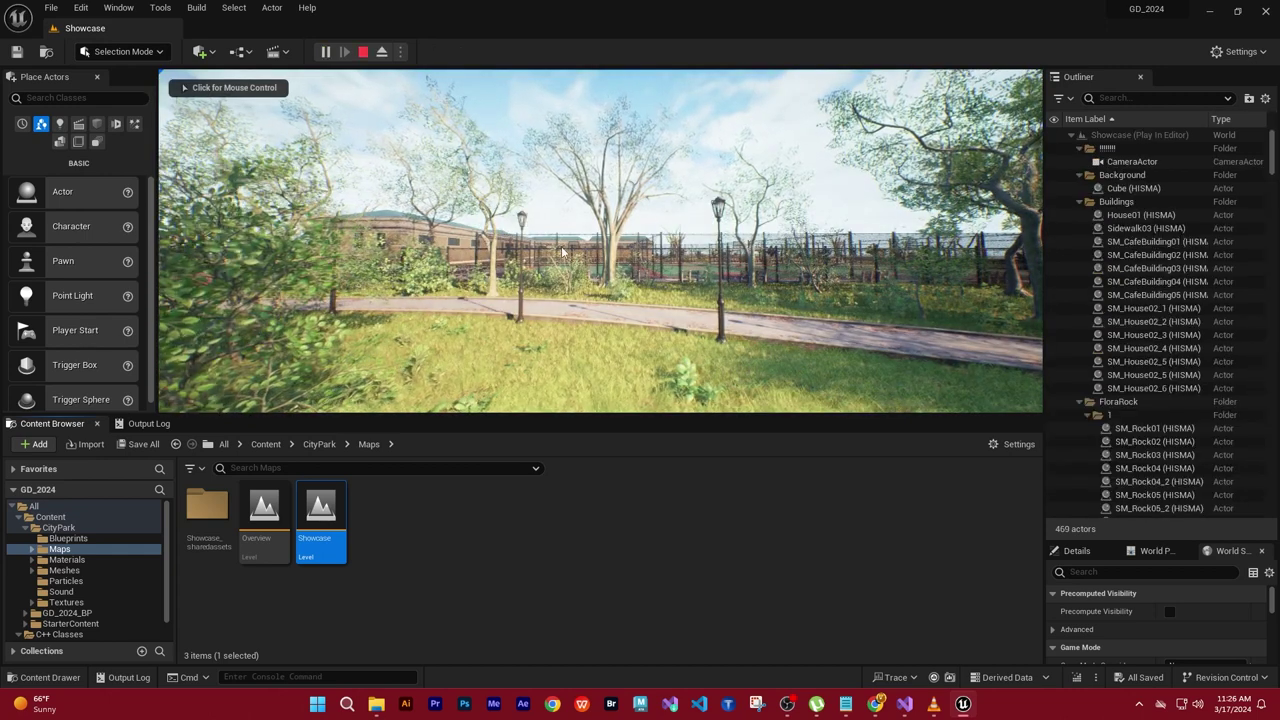
pyautogui.click(566, 272)
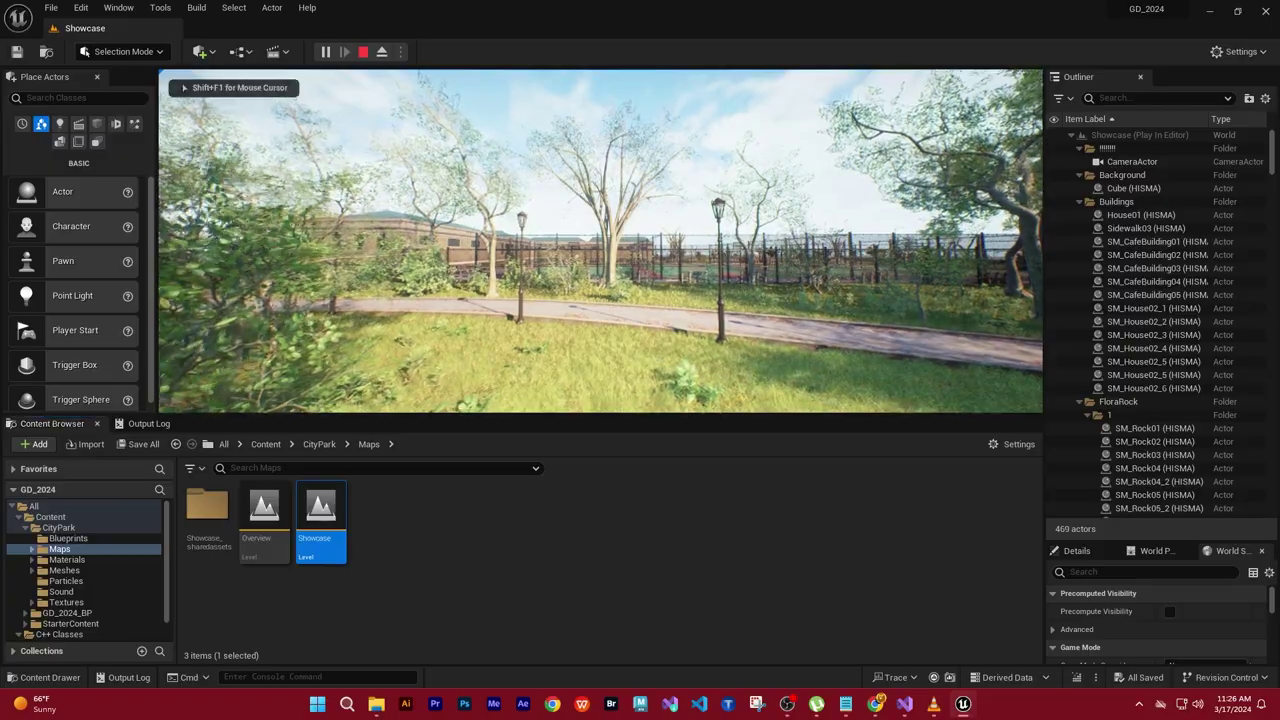
pyautogui.press('w')
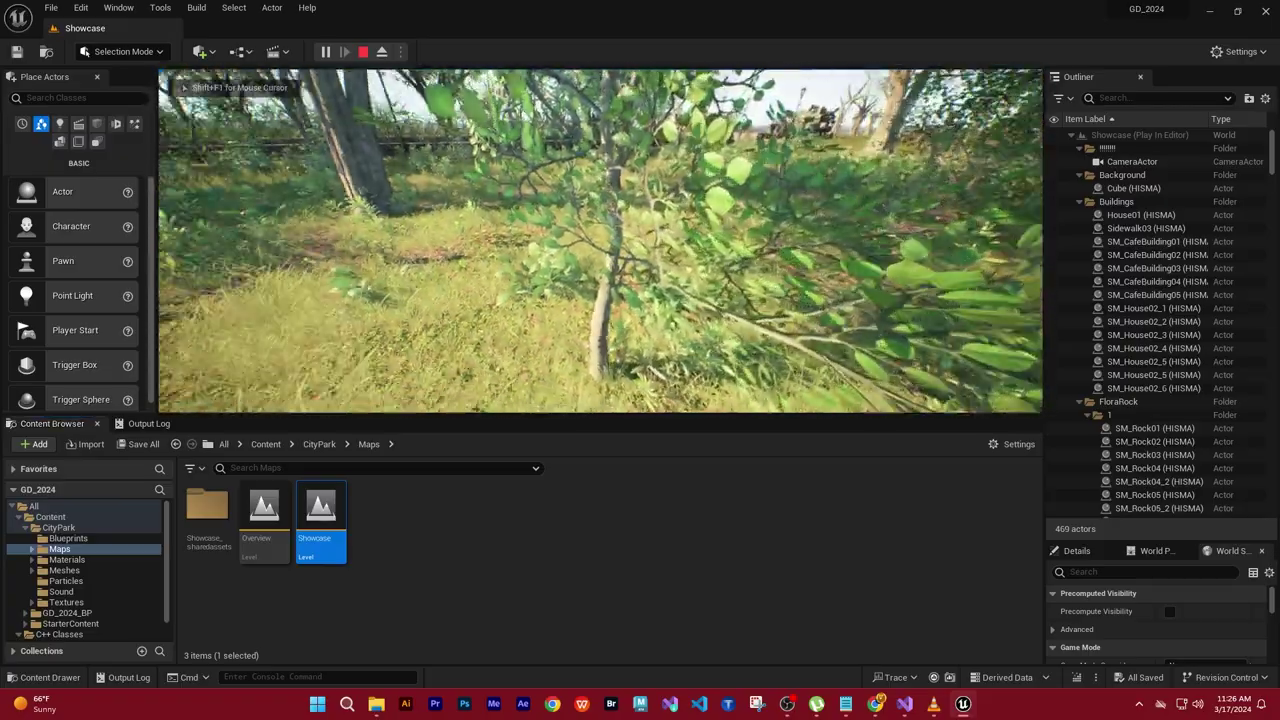
pyautogui.press('w')
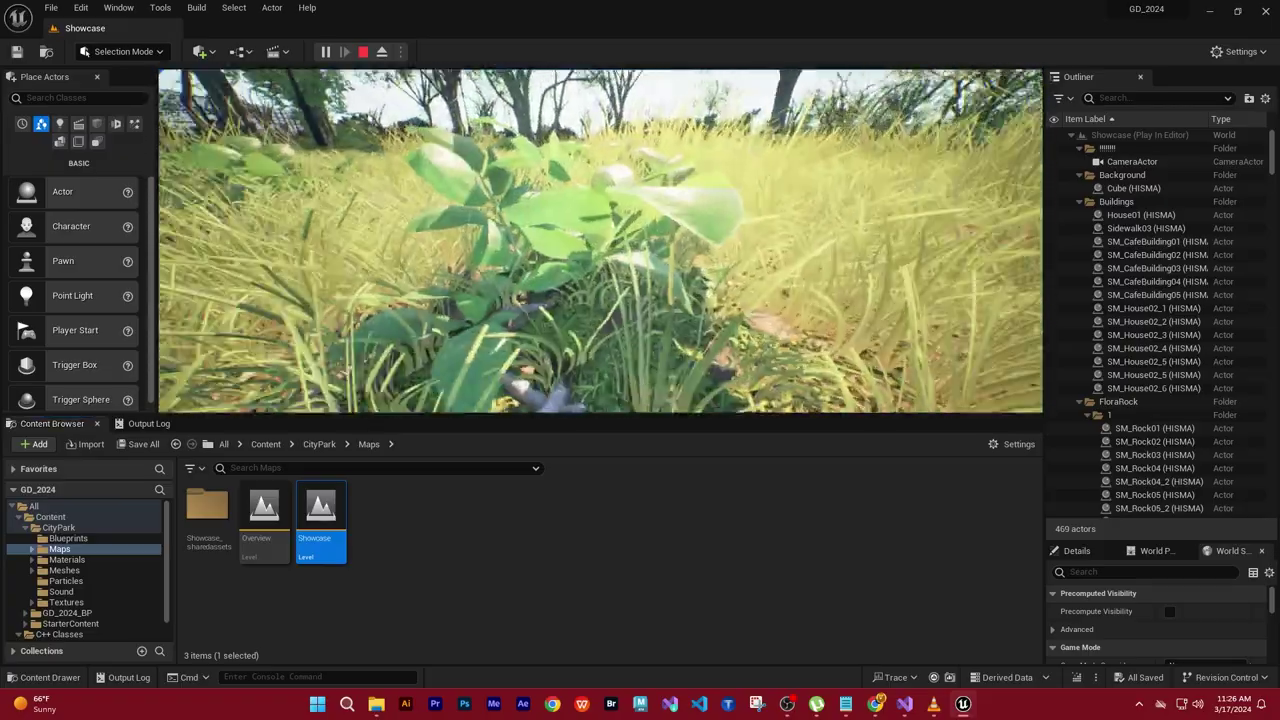
pyautogui.press('w')
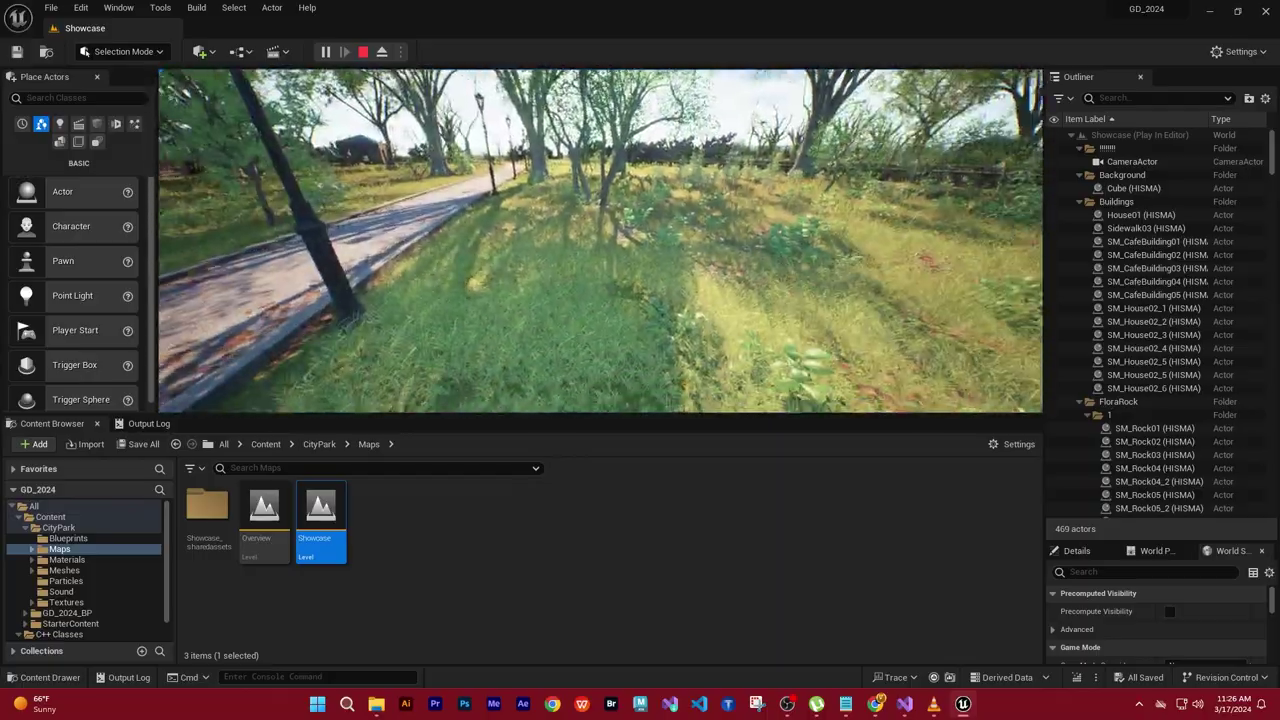
pyautogui.press('w')
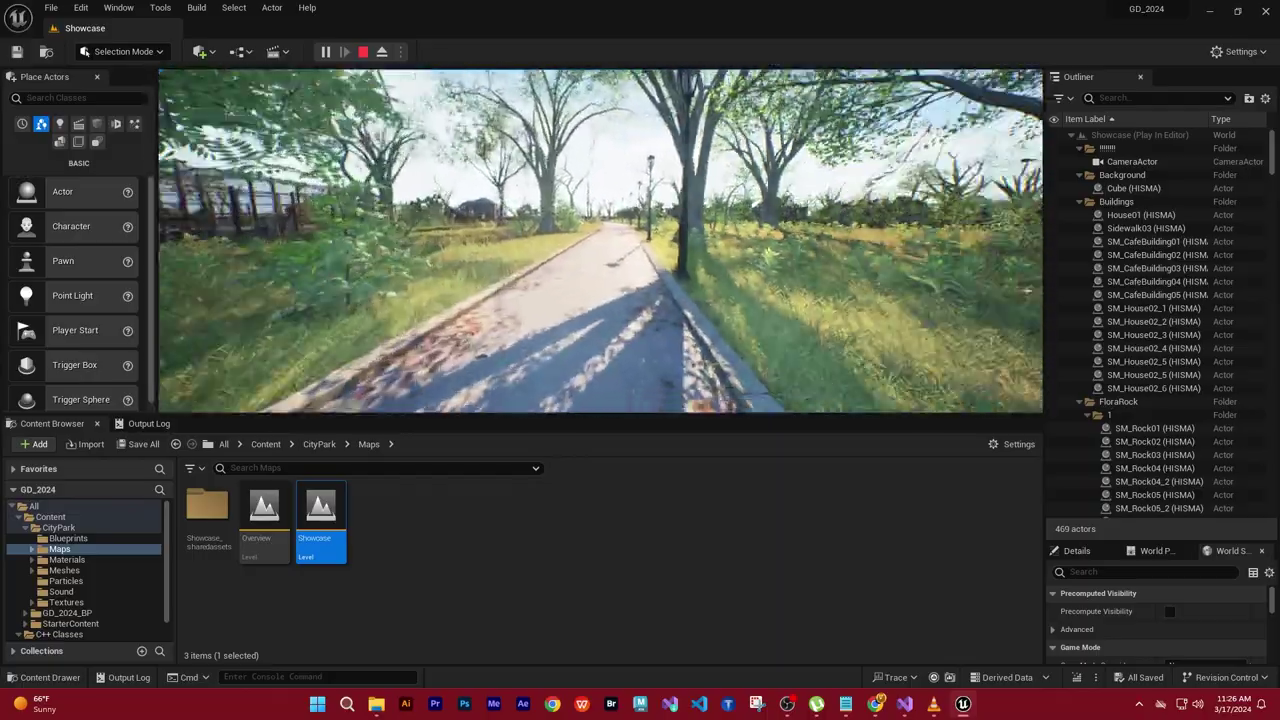
pyautogui.press('w')
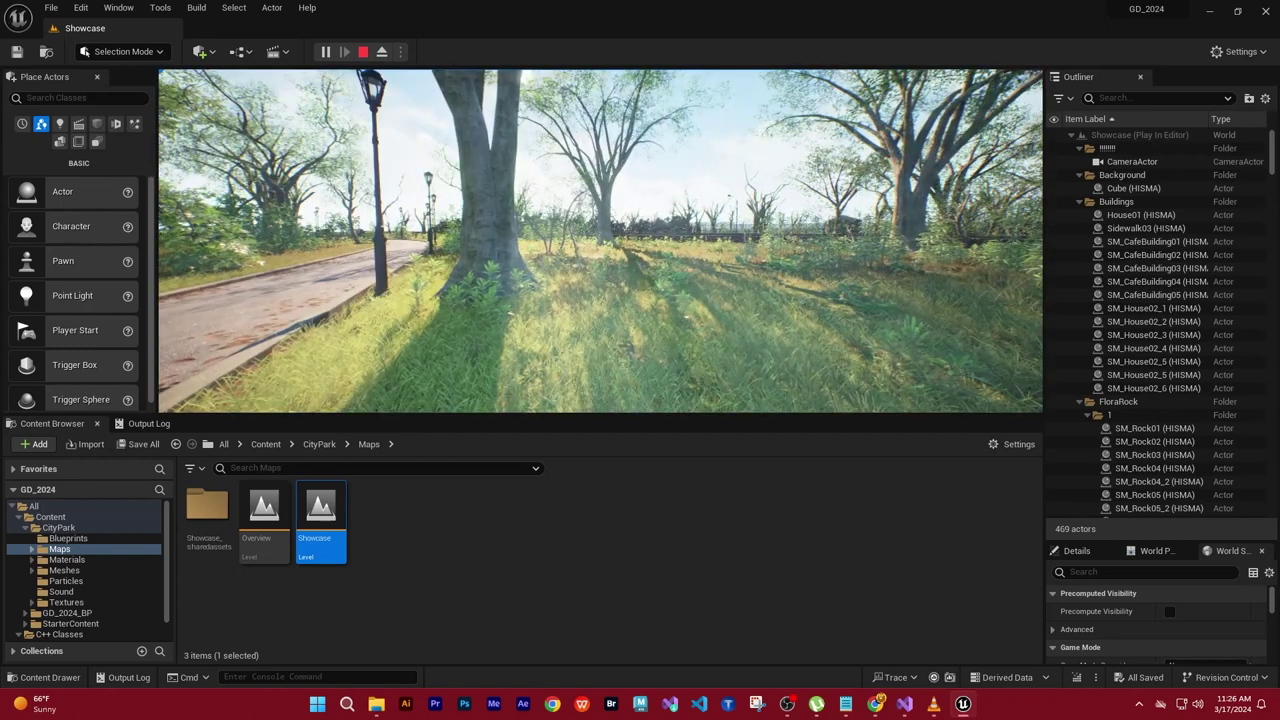
pyautogui.press('Escape')
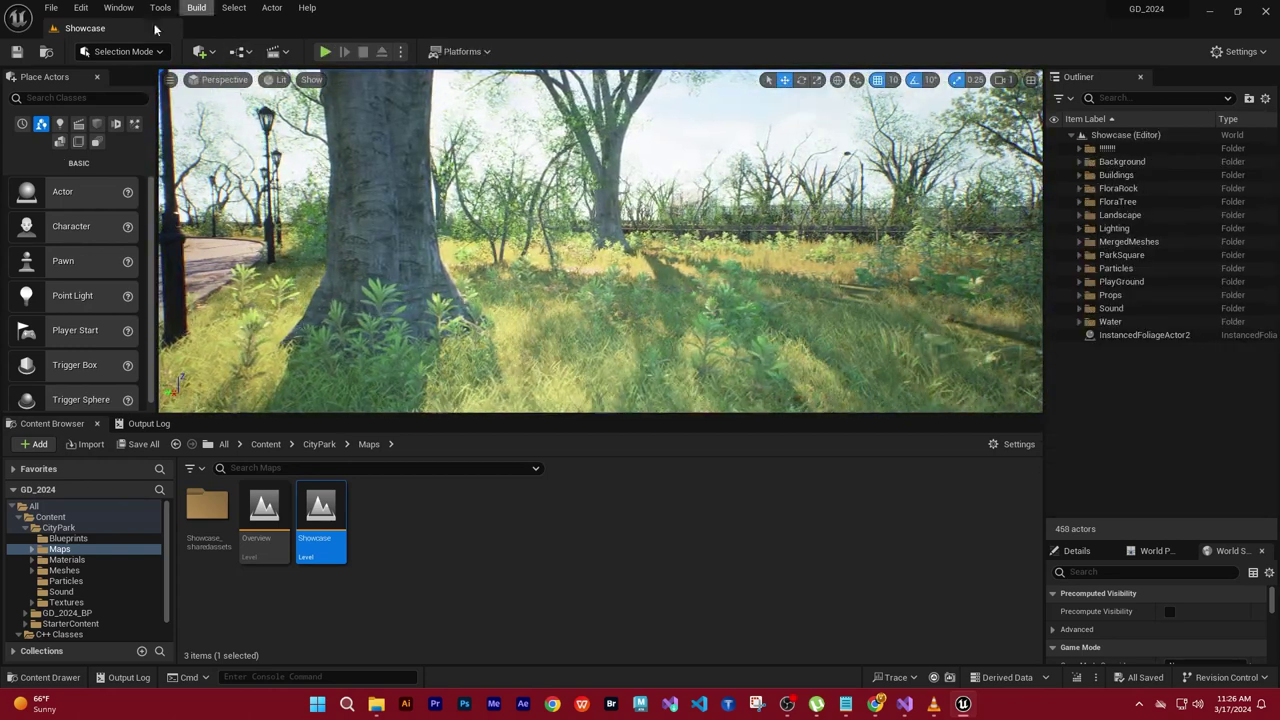
# Step: Run a Live Coding recompile, close its console, and show the Output Log
pyautogui.click(1077, 678)
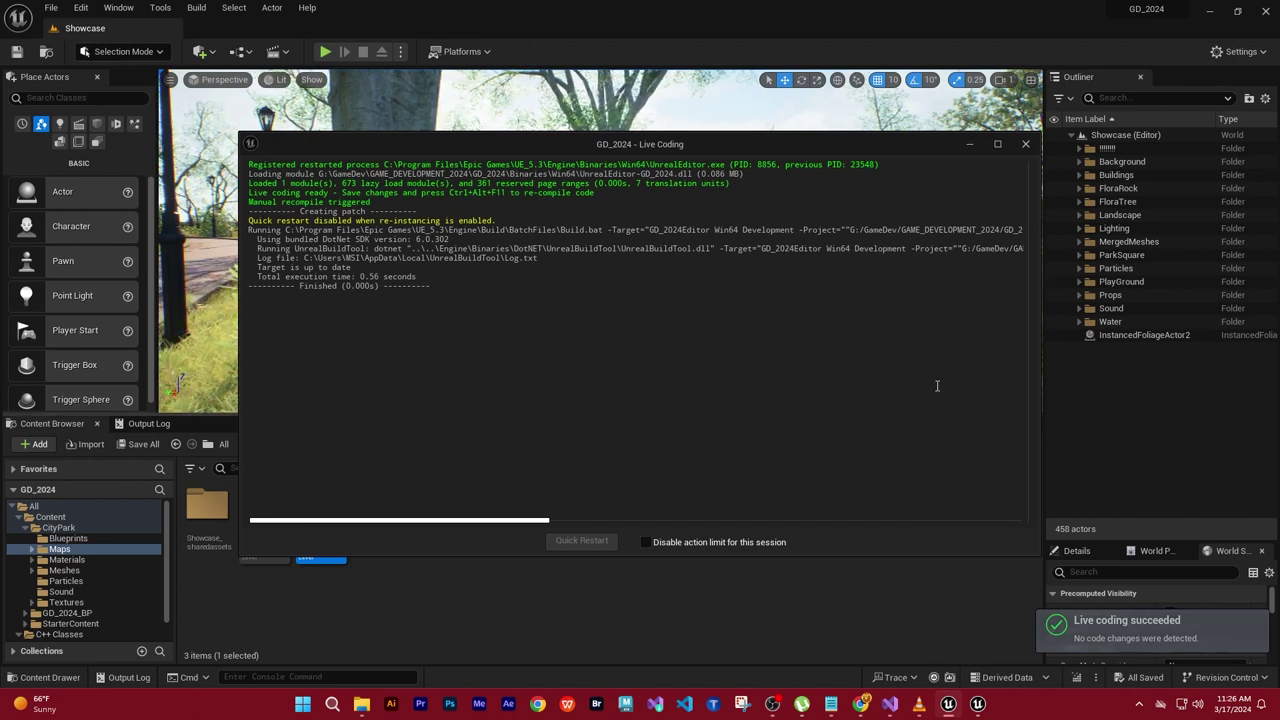
pyautogui.click(1025, 146)
pyautogui.click(150, 423)
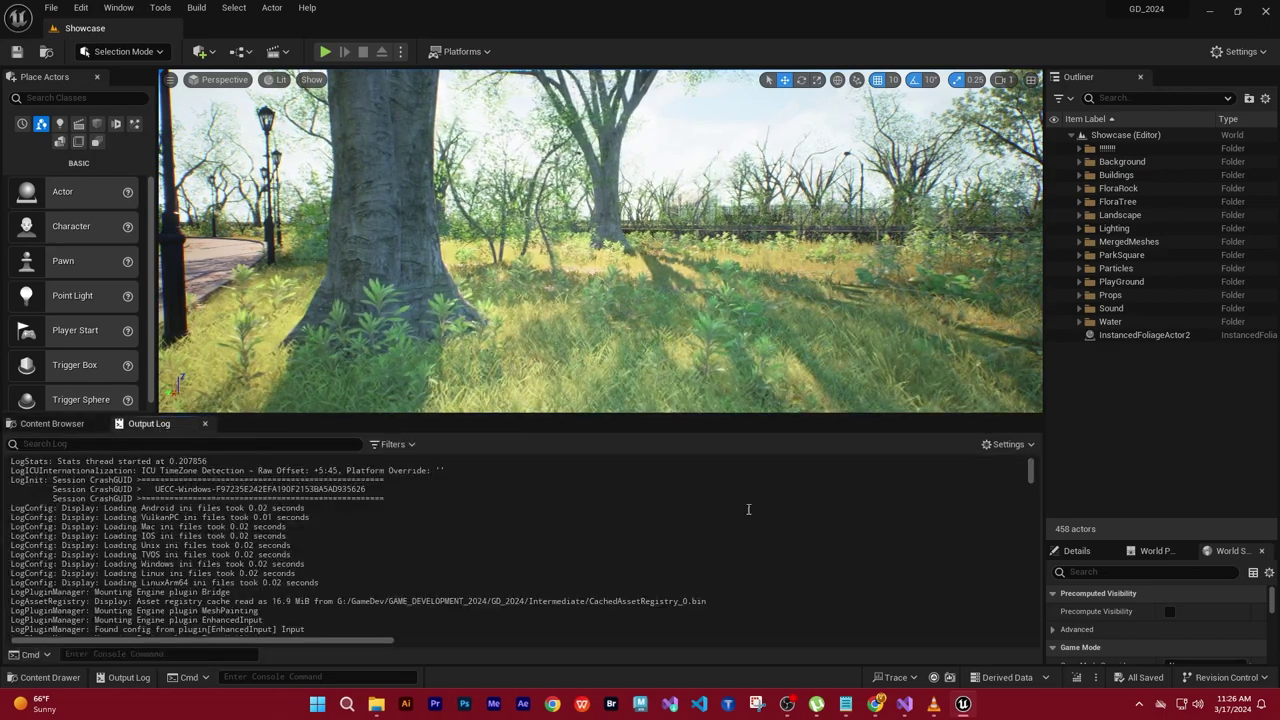
# Step: Scroll the Output Log and highlight the 'LogTemp: Warning: Begin Play called' line
pyautogui.moveTo(1033, 478)
pyautogui.mouseDown()
pyautogui.moveTo(1022, 643)
pyautogui.moveTo(1033, 635)
pyautogui.mouseUp()
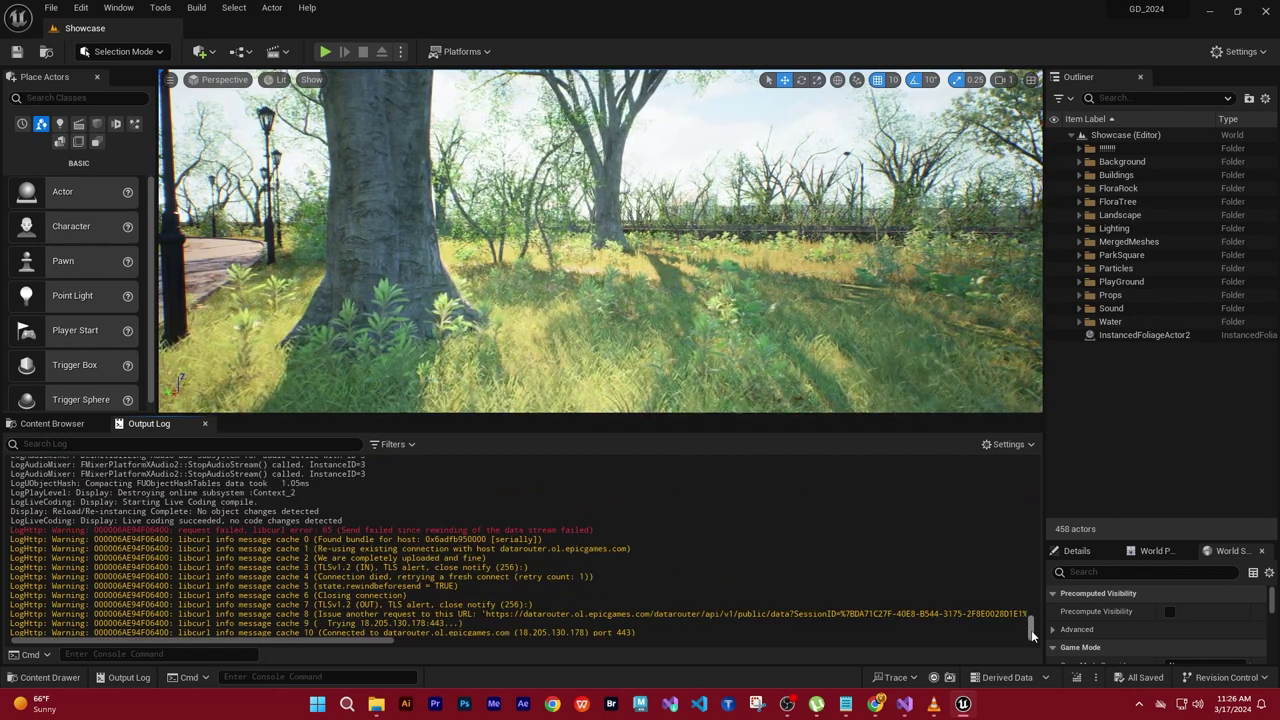
pyautogui.moveTo(1033, 635); pyautogui.dragTo(1033, 627)
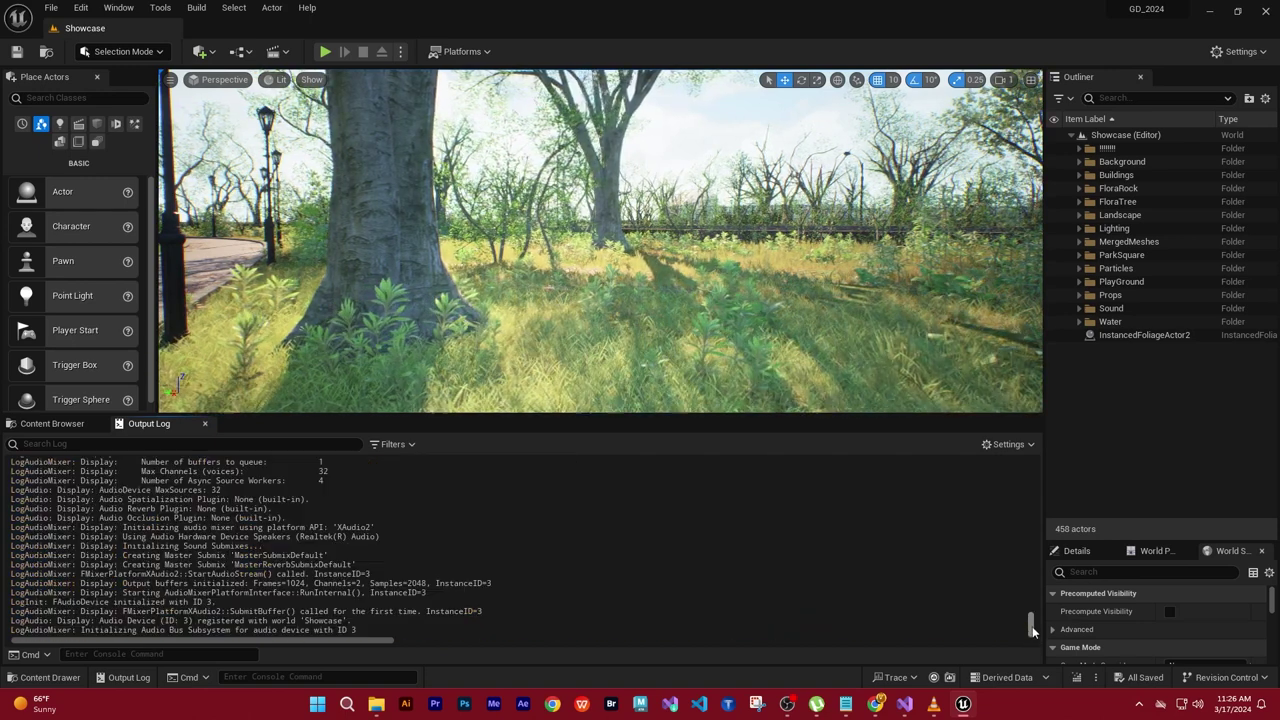
pyautogui.scroll(2, 1033, 627)
pyautogui.scroll(2, 1033, 627)
pyautogui.scroll(2, 1033, 627)
pyautogui.moveTo(1033, 627)
pyautogui.mouseDown()
pyautogui.moveTo(1037, 474)
pyautogui.moveTo(1035, 641)
pyautogui.mouseUp()
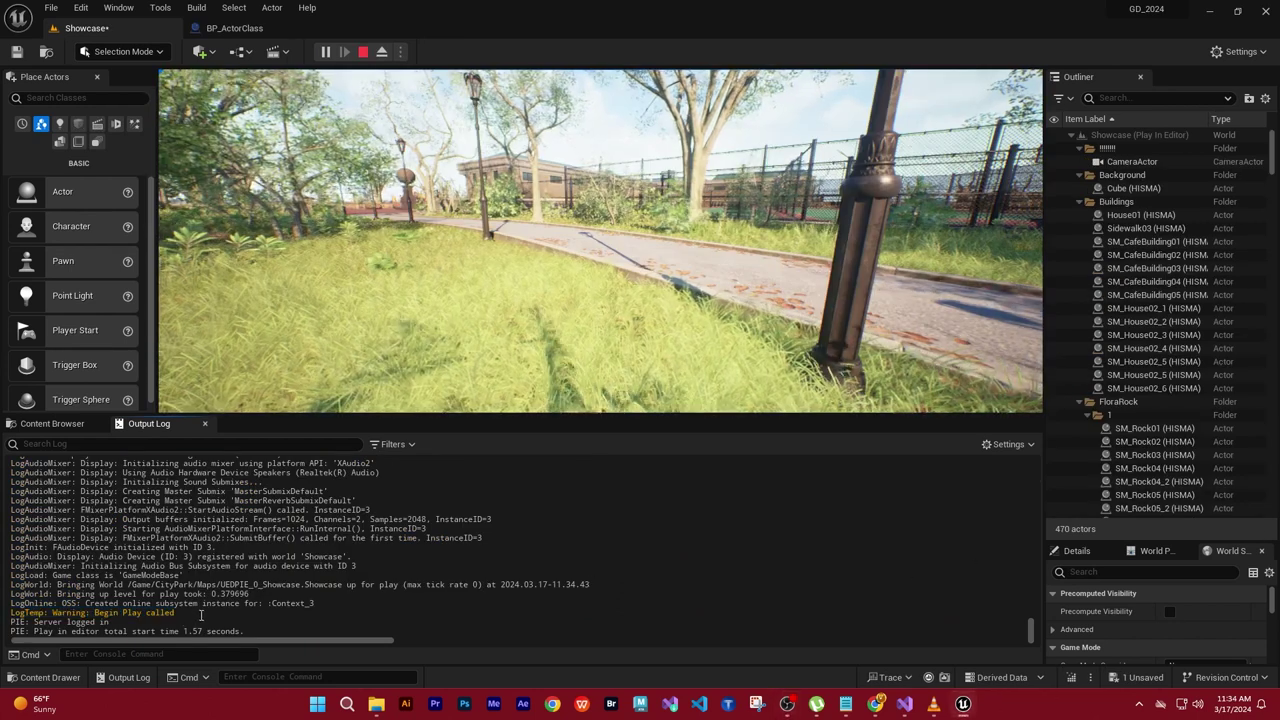
pyautogui.moveTo(176, 612); pyautogui.dragTo(46, 612)
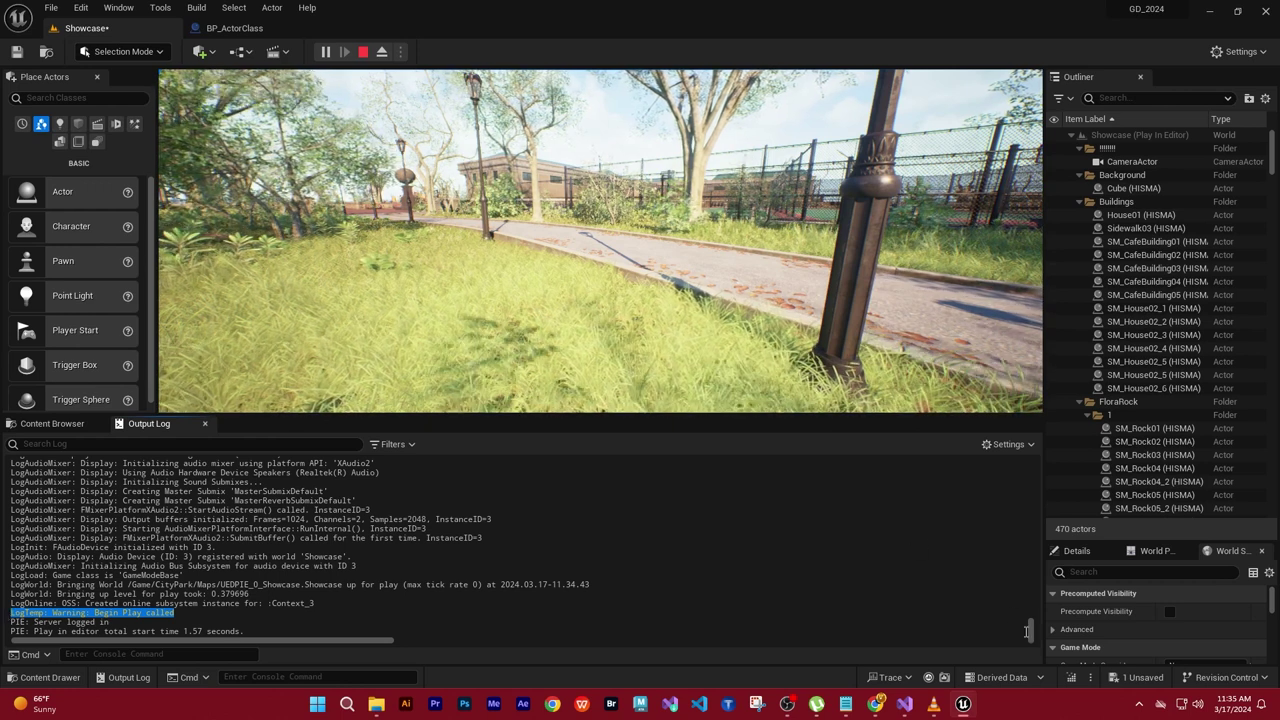
# Step: Scroll past the LogHttp warnings and highlight the whole 'Begin Play called' line
pyautogui.scroll(5, 1032, 632)
pyautogui.moveTo(1032, 632); pyautogui.dragTo(1032, 638)
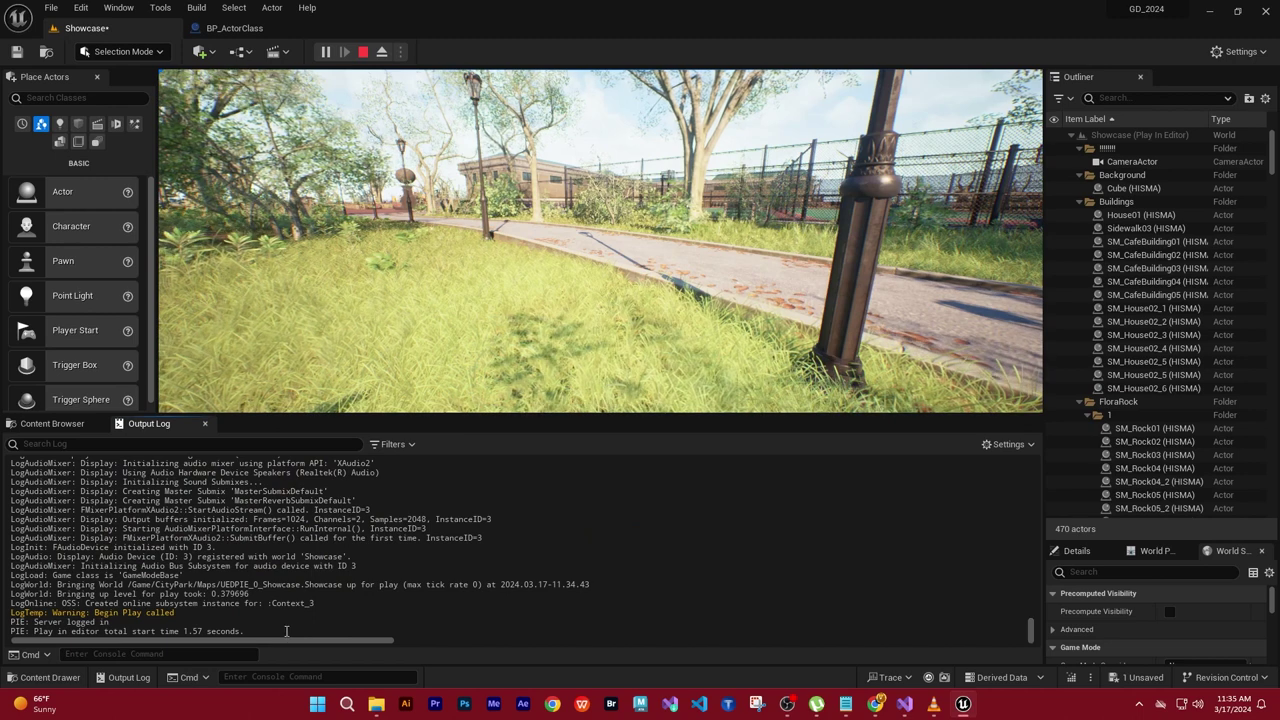
pyautogui.moveTo(12, 463); pyautogui.dragTo(499, 600)
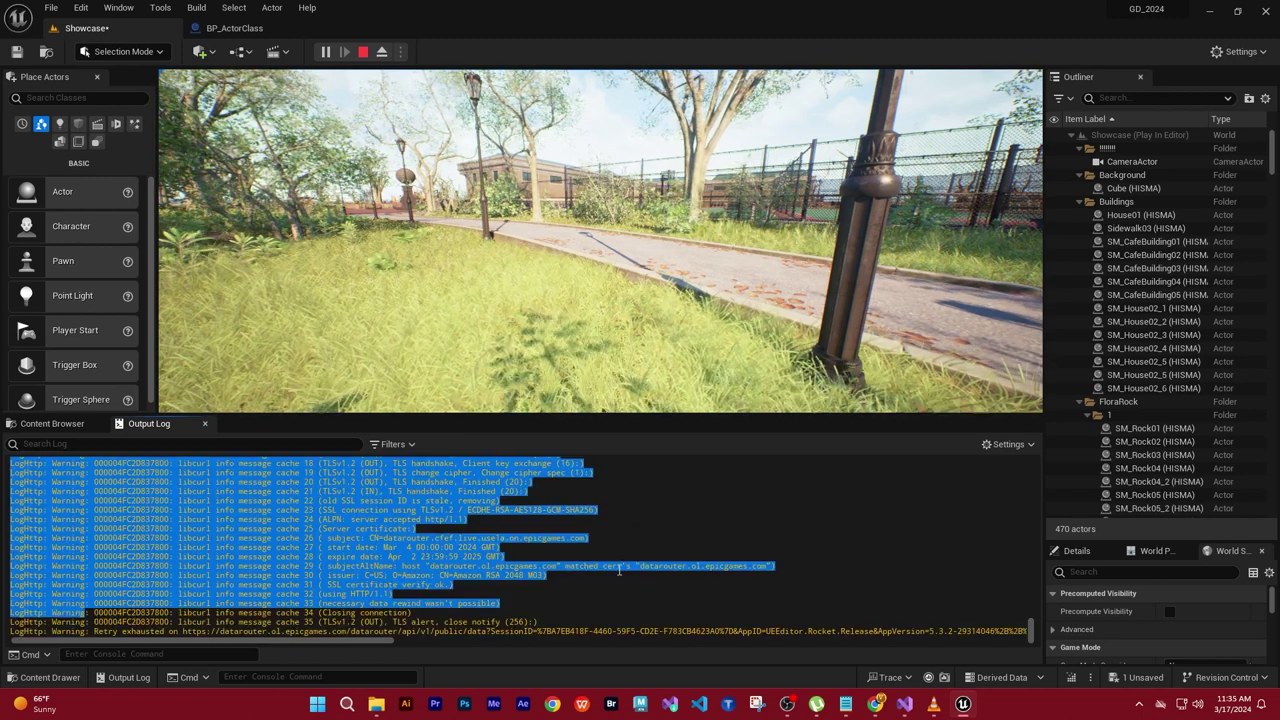
pyautogui.click(498, 579)
pyautogui.moveTo(1034, 634); pyautogui.dragTo(1034, 614)
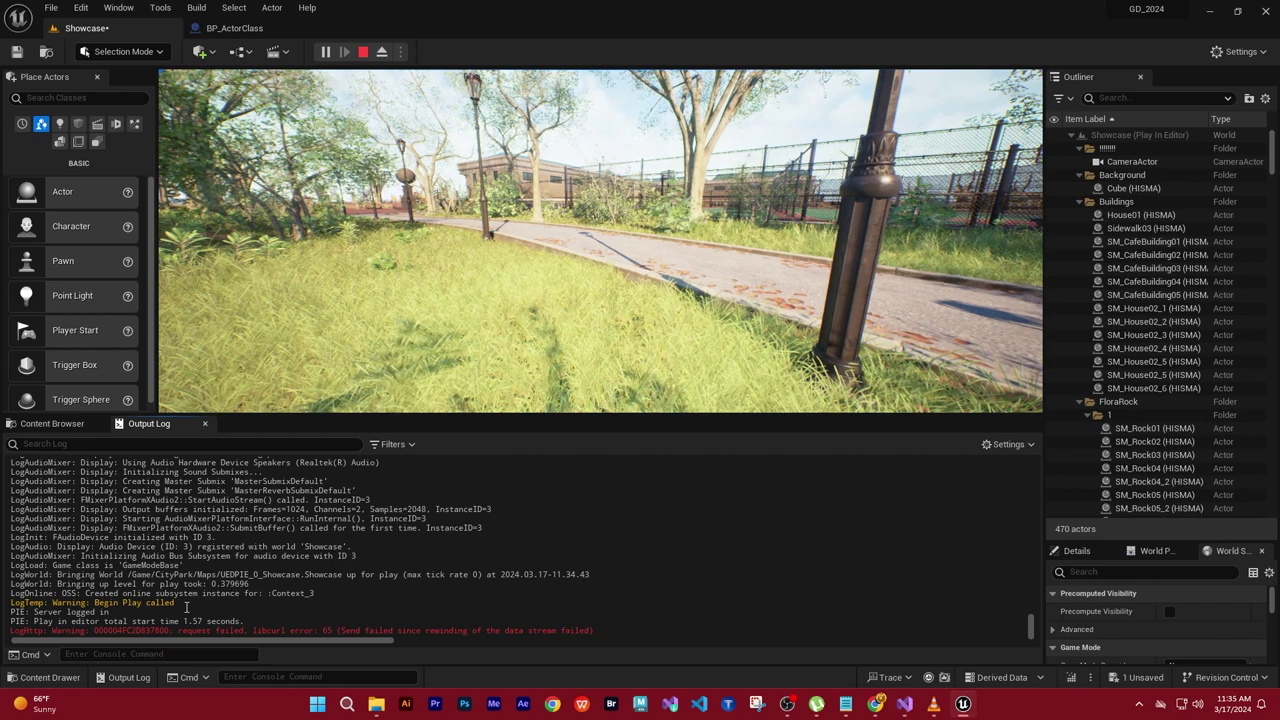
pyautogui.moveTo(61, 596); pyautogui.dragTo(13, 596)
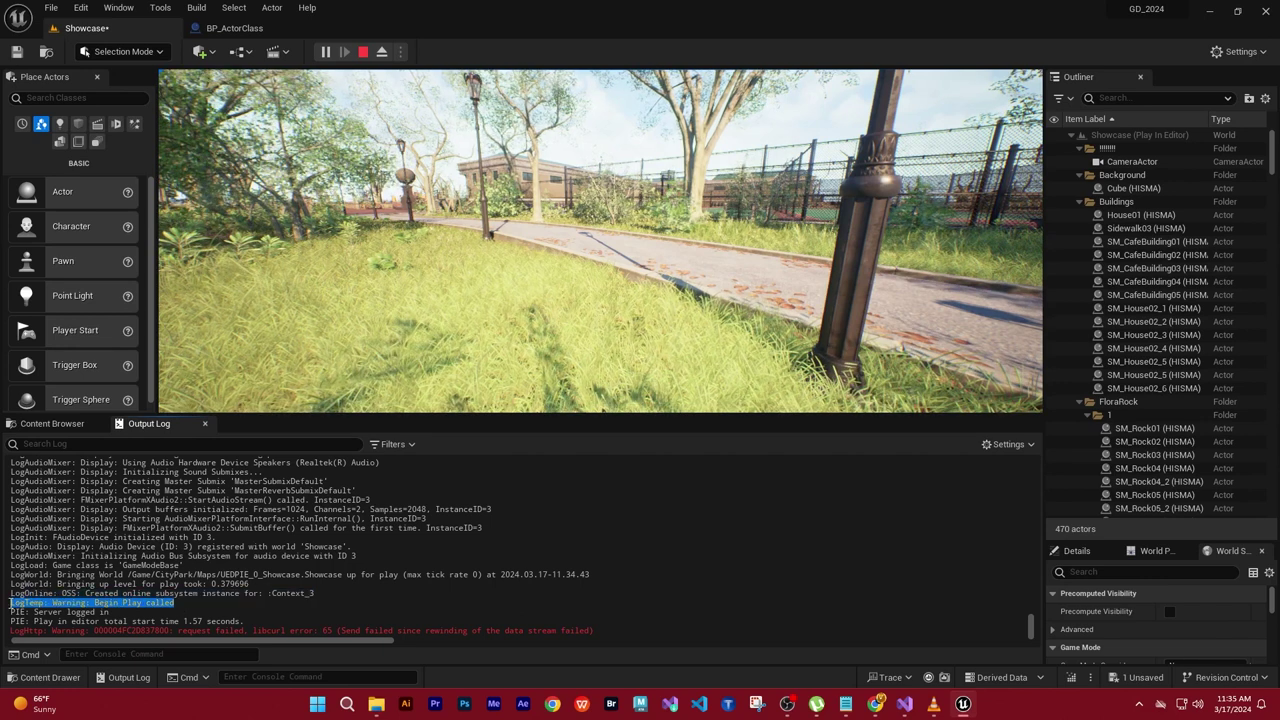